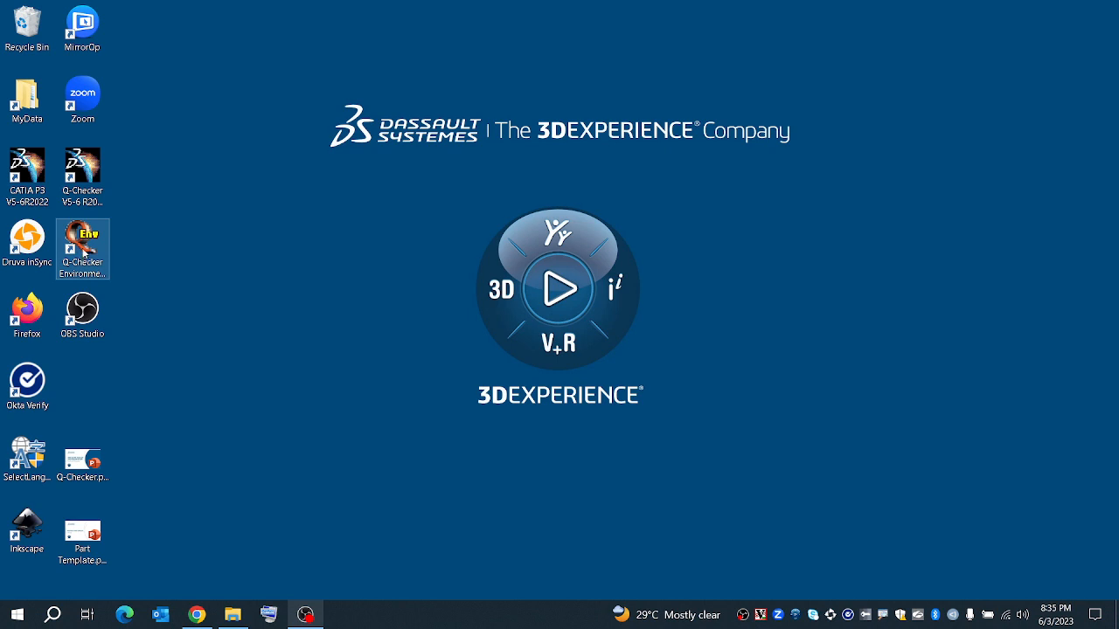
# Refresh the desktop and launch the Q-Checker Environment Editor.
pyautogui.click(83, 251)
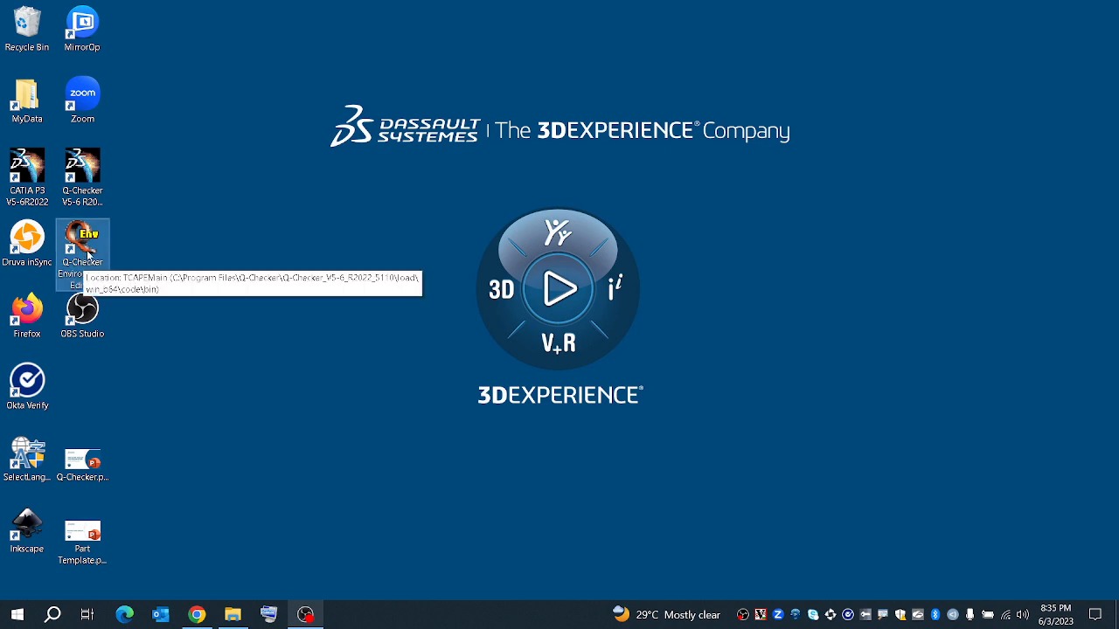
pyautogui.rightClick(250, 219)
pyautogui.click(271, 259)
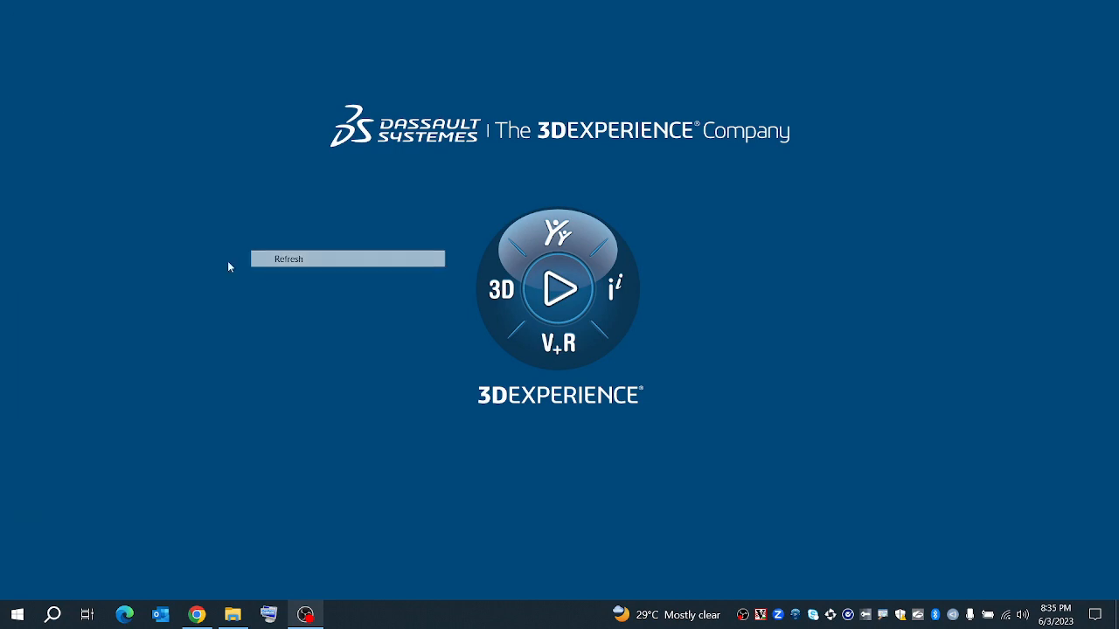
pyautogui.doubleClick(83, 240)
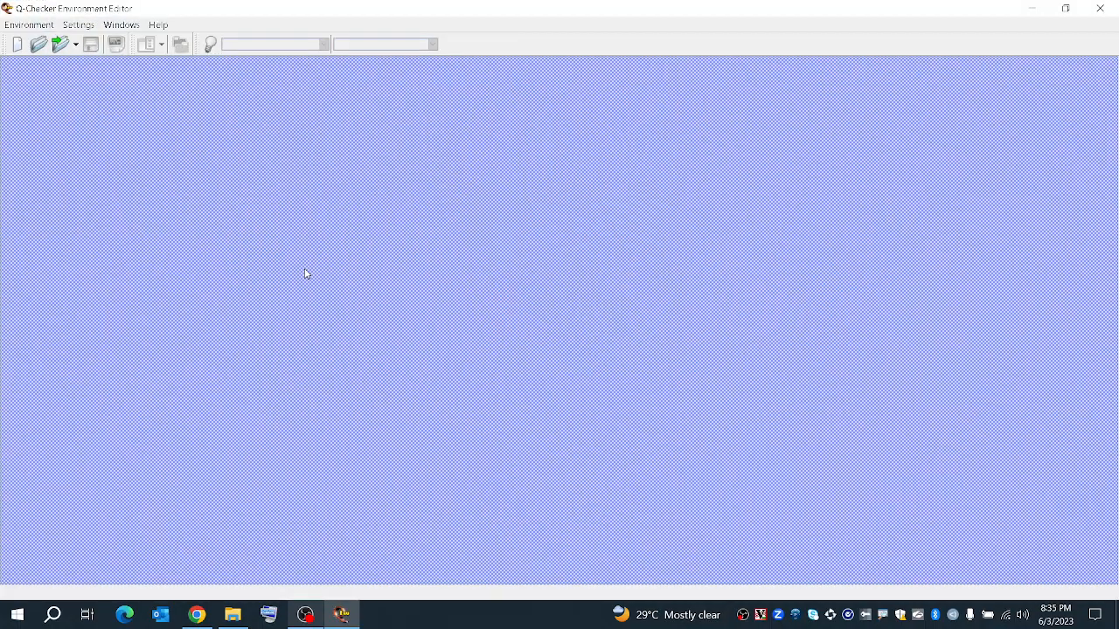
# Create a new environment with English as its only included and standard language.
pyautogui.click(28, 25)
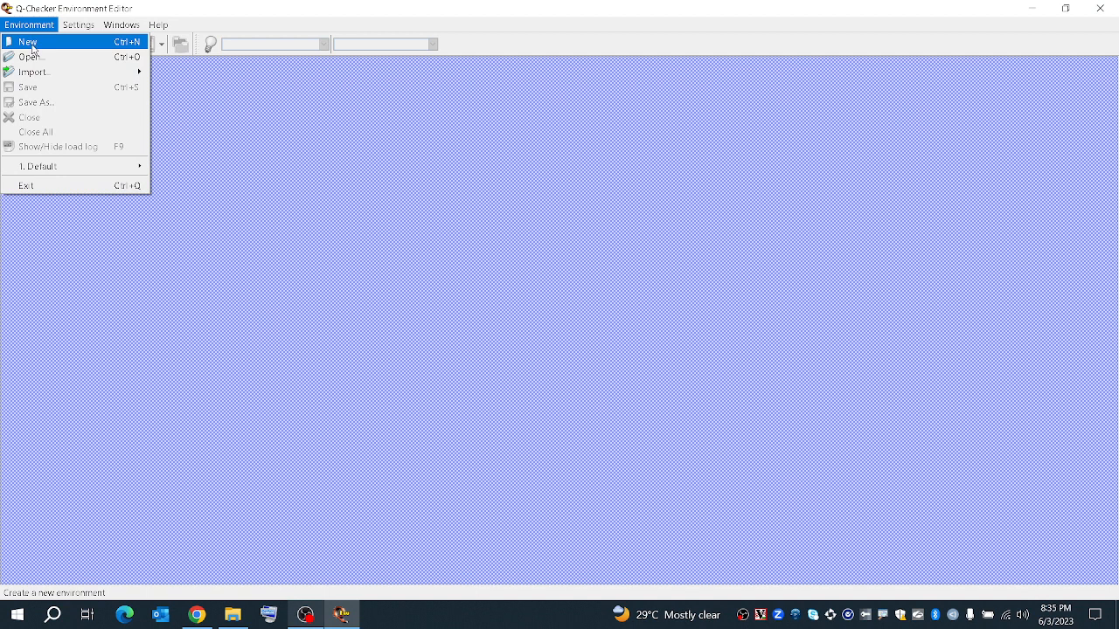
pyautogui.click(52, 44)
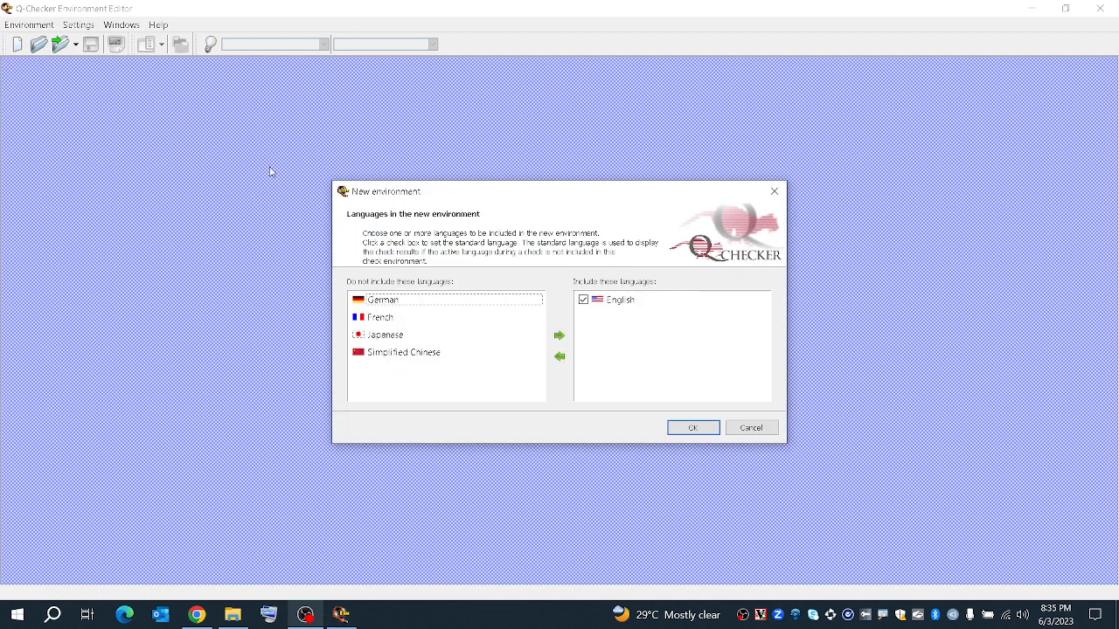
pyautogui.click(681, 427)
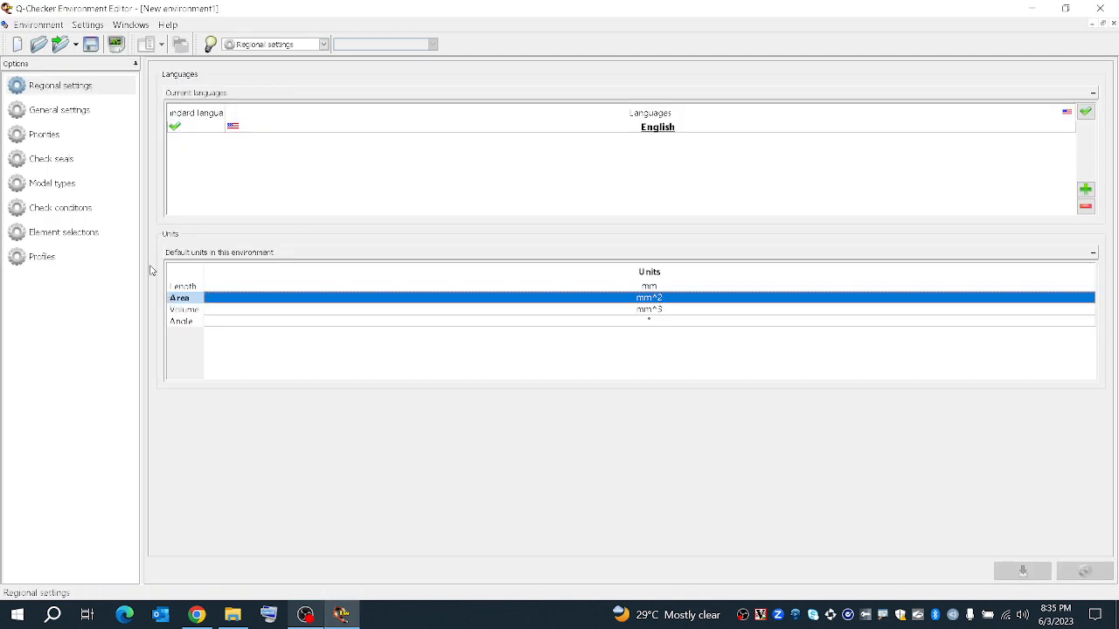
# Review the editor's menus, the environment's option pages from Regional settings to Profiles, and the option page selector.
pyautogui.click(33, 24)
pyautogui.moveTo(114, 25)
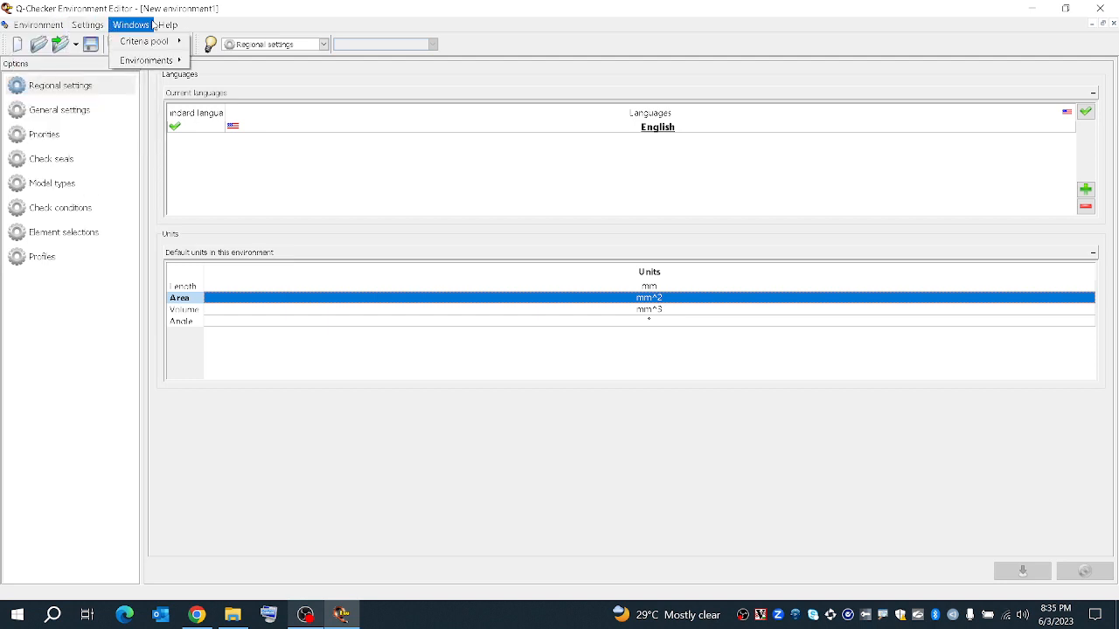
pyautogui.moveTo(162, 26)
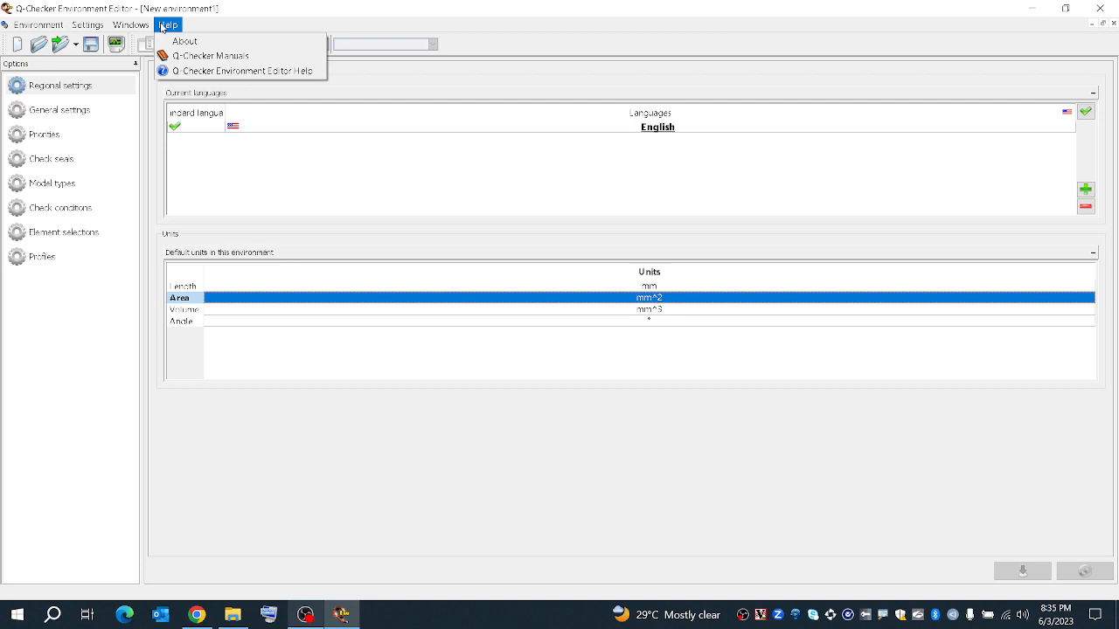
pyautogui.click(17, 369)
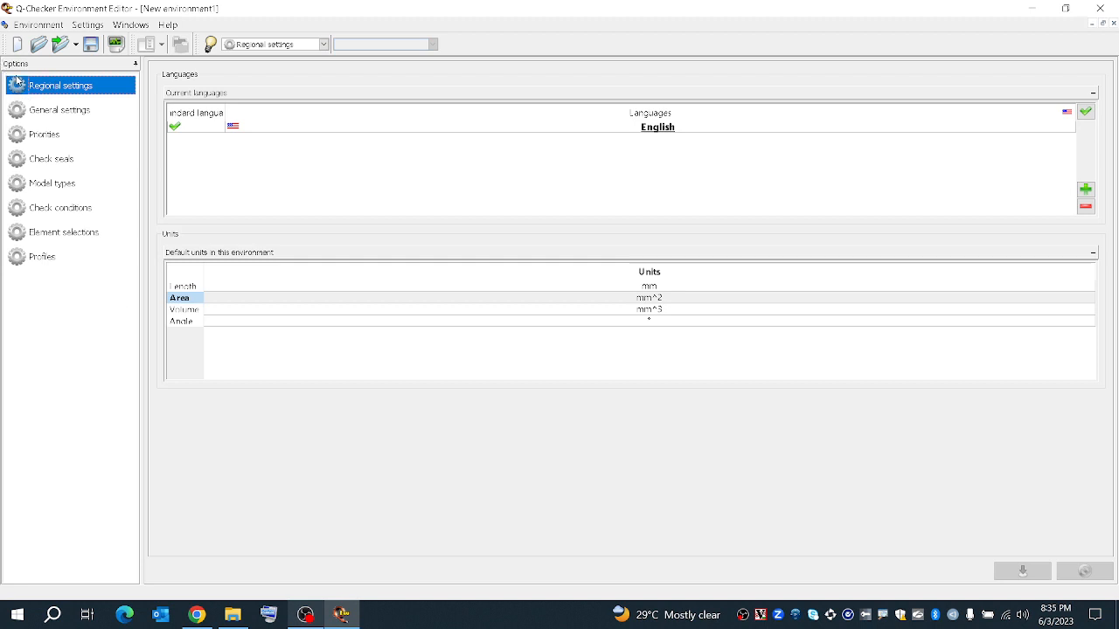
pyautogui.click(70, 111)
pyautogui.click(68, 137)
pyautogui.click(58, 160)
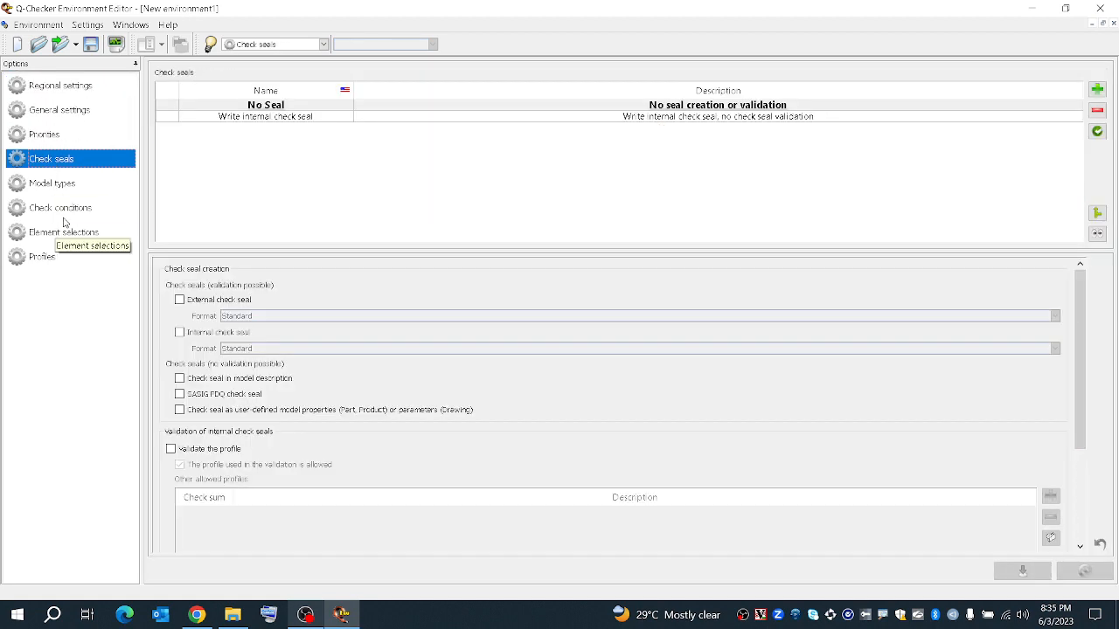
pyautogui.click(65, 213)
pyautogui.click(65, 234)
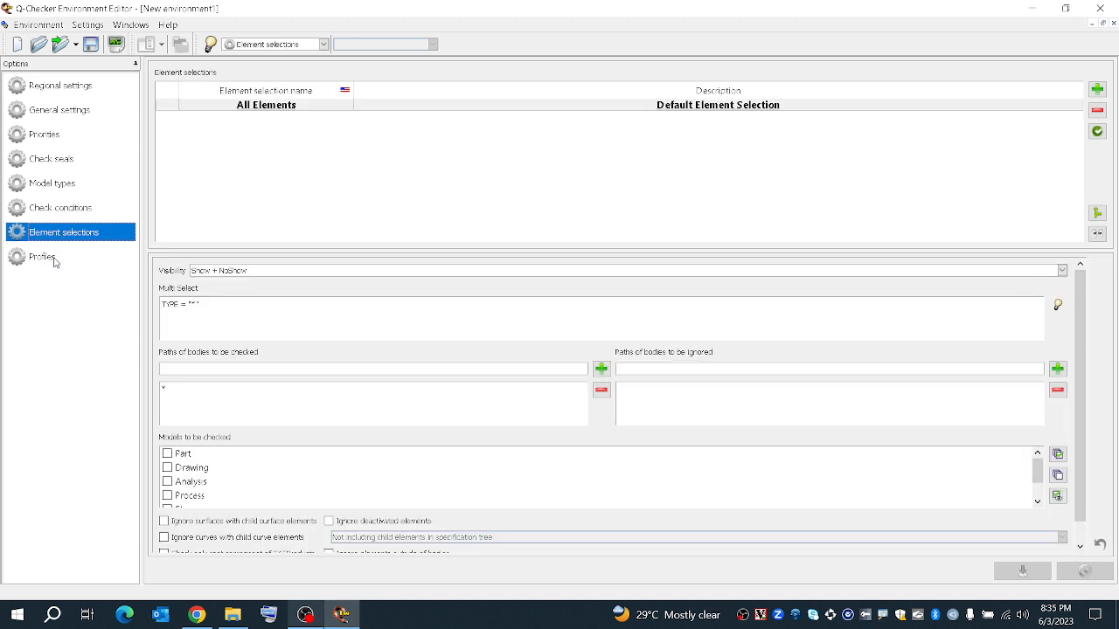
pyautogui.click(54, 261)
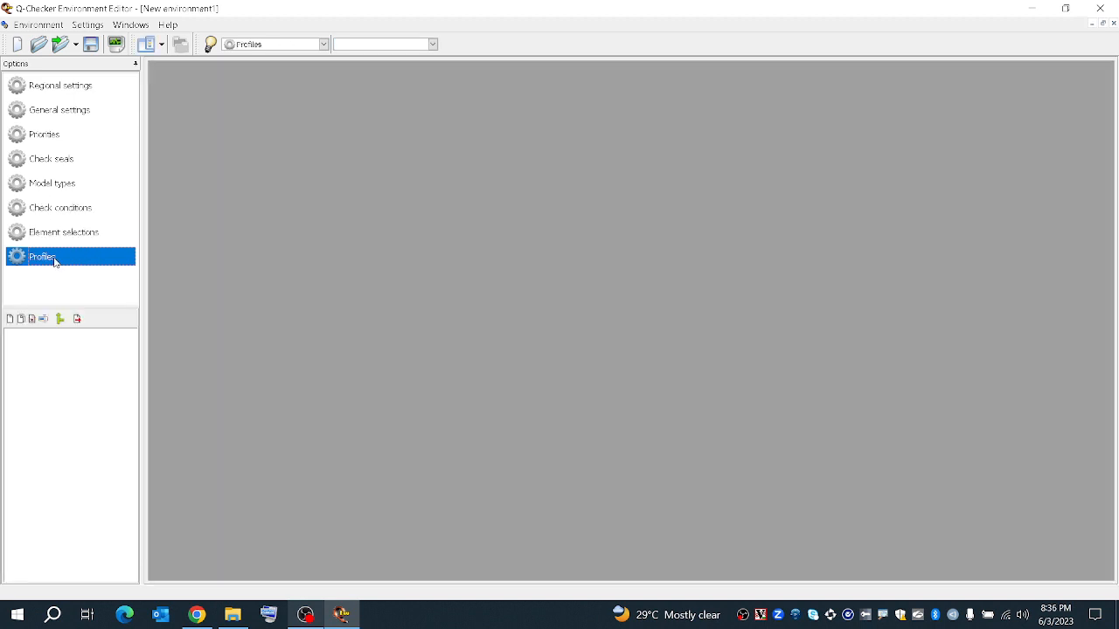
pyautogui.click(73, 85)
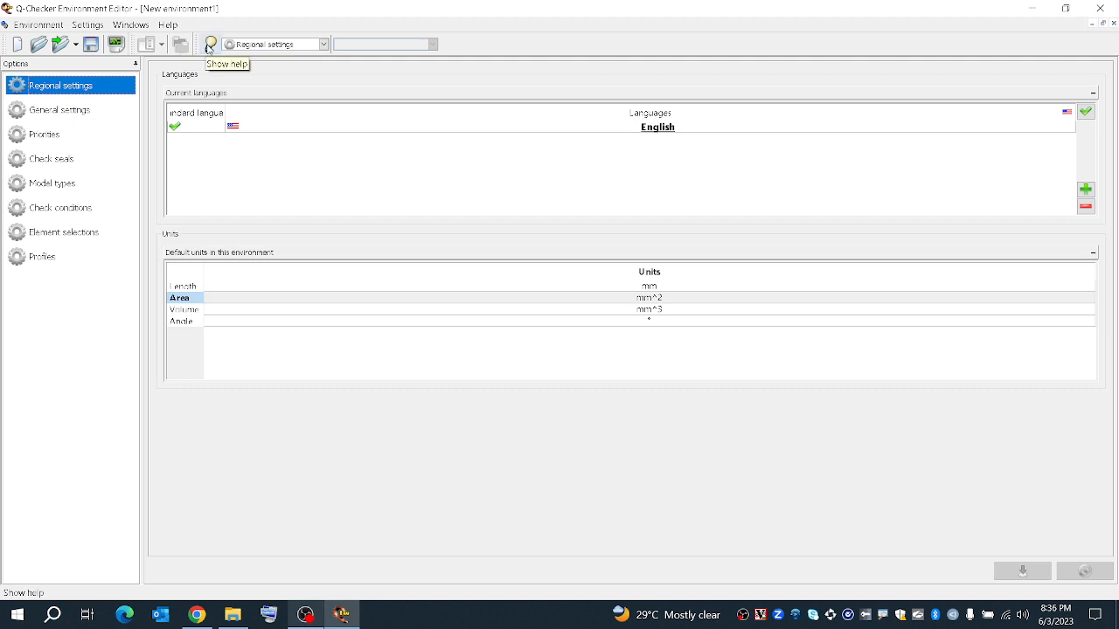
pyautogui.click(240, 47)
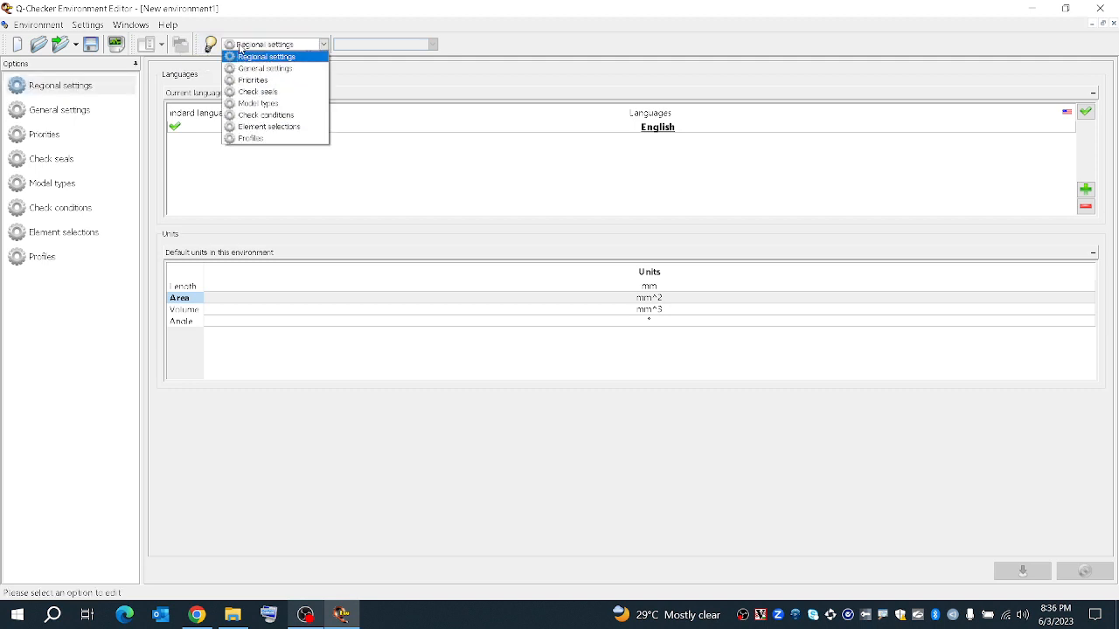
pyautogui.click(240, 47)
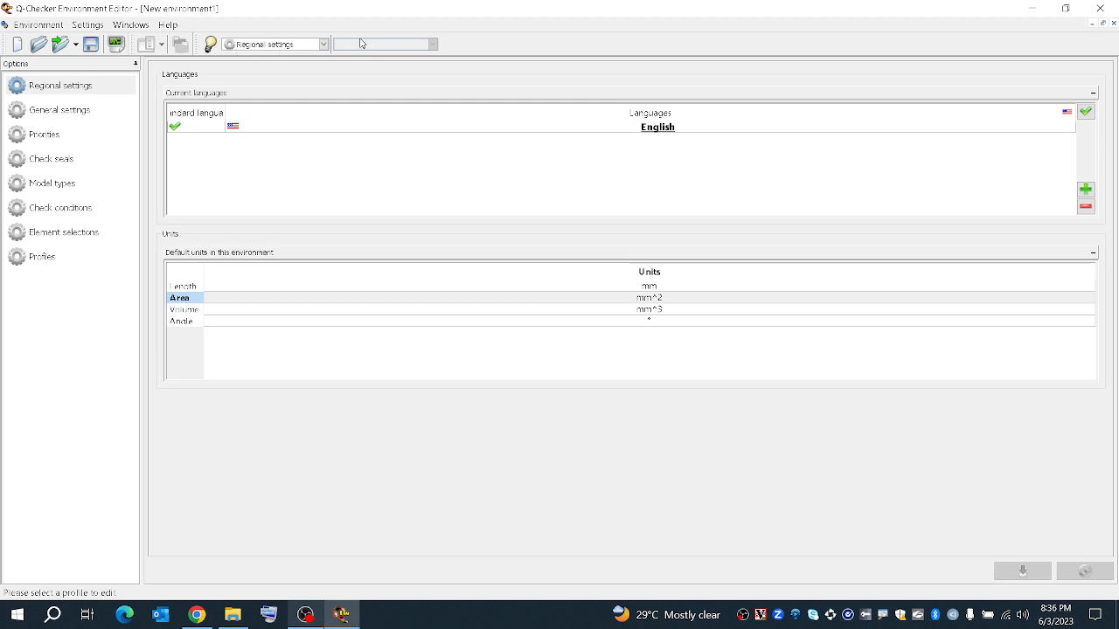
# Create a new profile named PROFILE in the environment with all model types added.
pyautogui.click(49, 259)
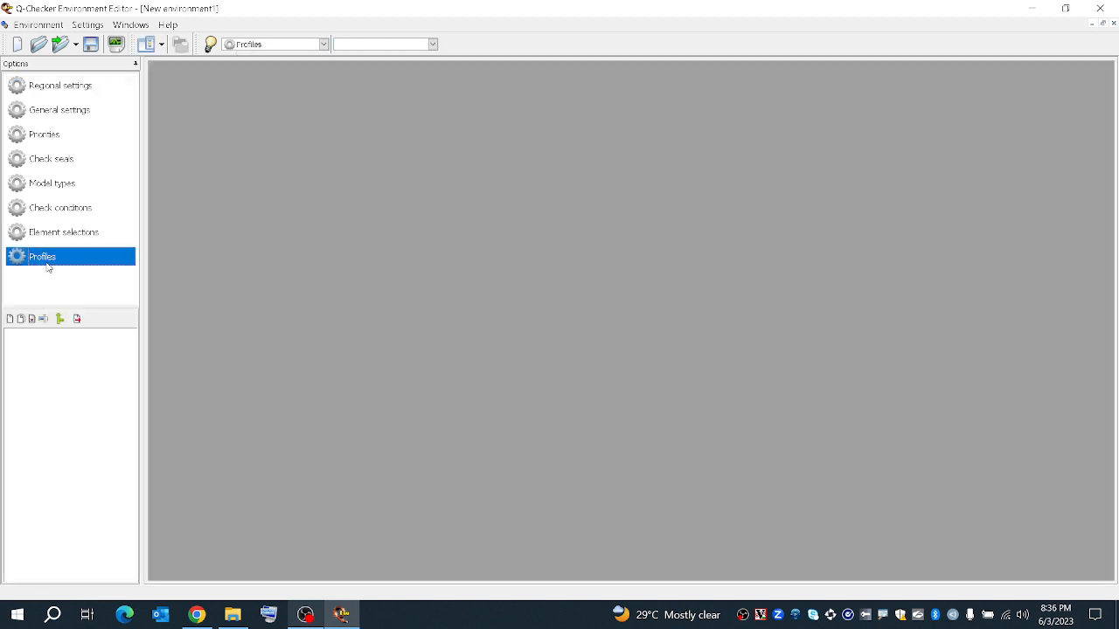
pyautogui.click(10, 319)
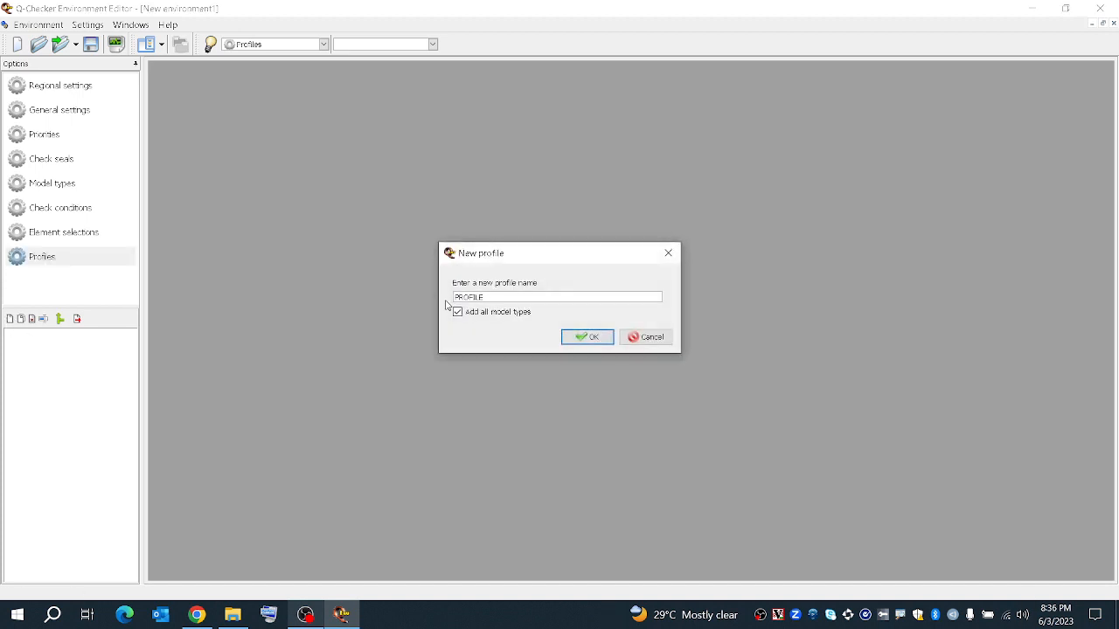
pyautogui.click(577, 337)
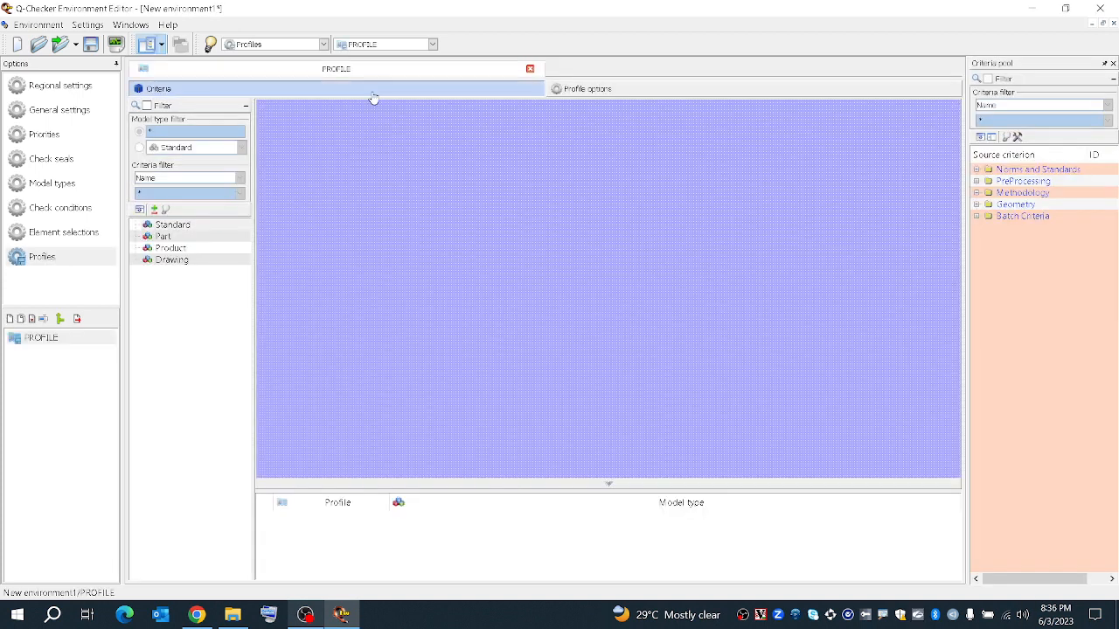
pyautogui.click(353, 50)
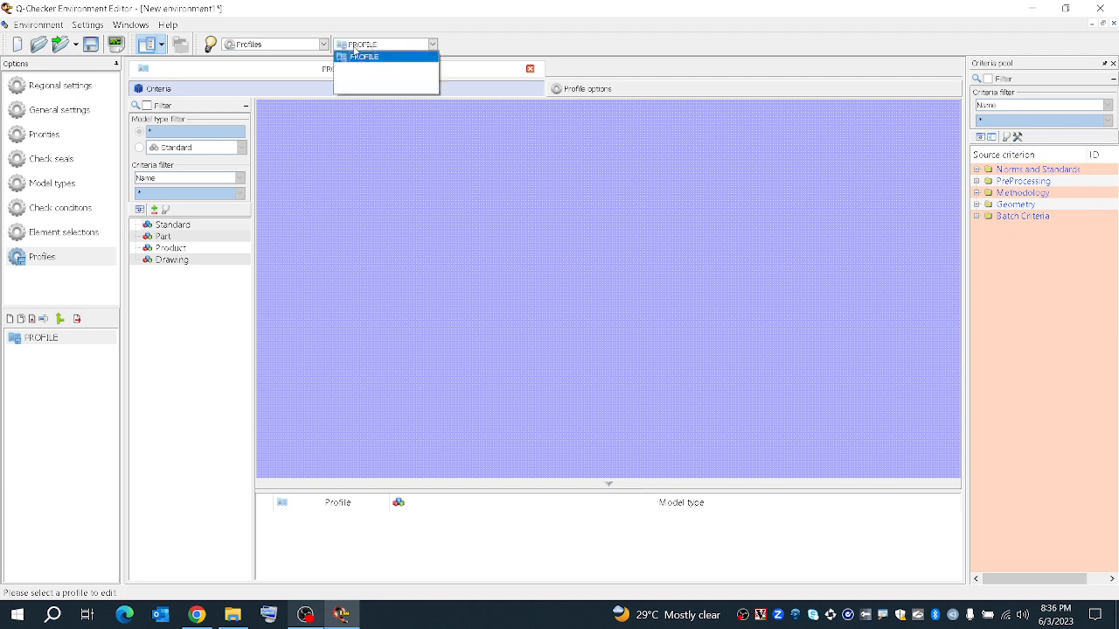
pyautogui.click(376, 44)
pyautogui.click(377, 44)
pyautogui.click(377, 43)
pyautogui.click(378, 44)
pyautogui.click(174, 318)
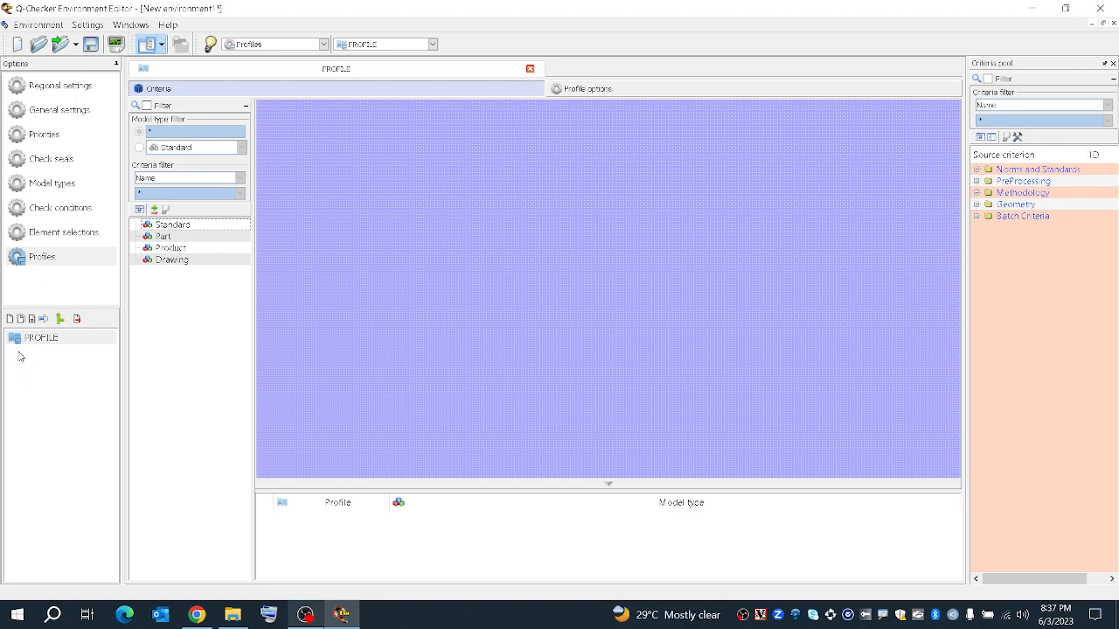
# Examine the environment's option pages, including Regional settings, General settings, Priorities, Check conditions, Element selections and Profiles.
pyautogui.click(35, 87)
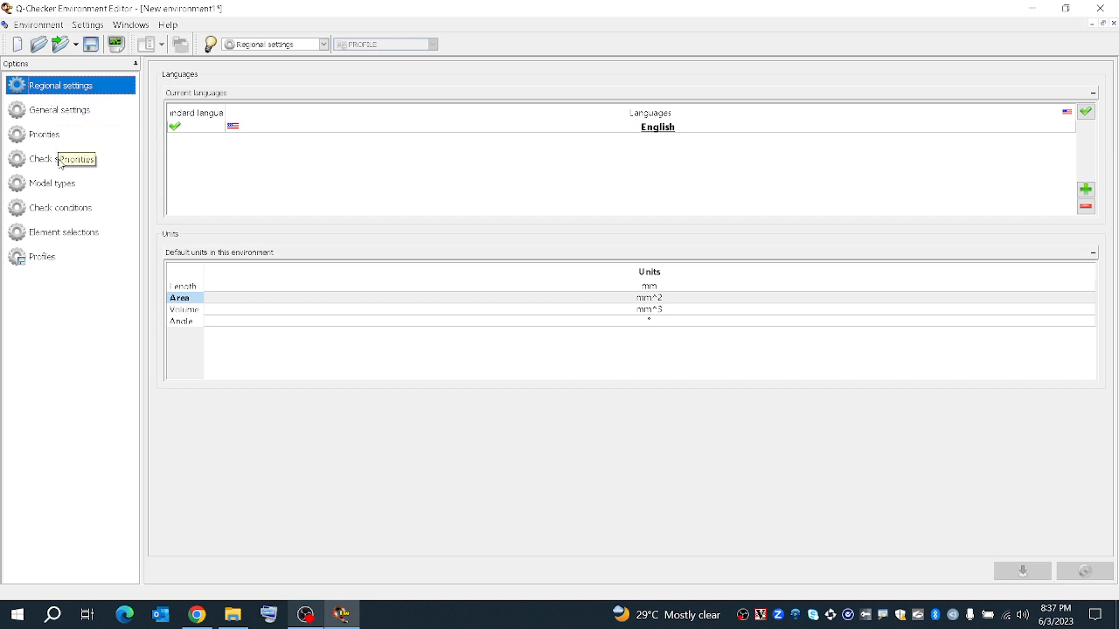
pyautogui.click(70, 210)
pyautogui.click(54, 233)
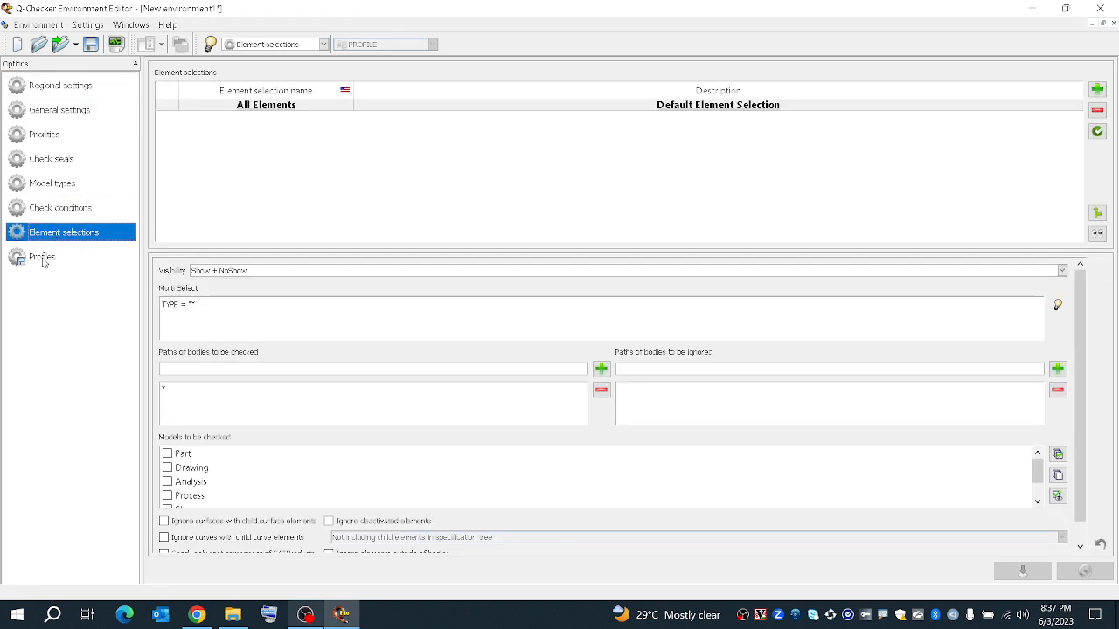
pyautogui.click(42, 258)
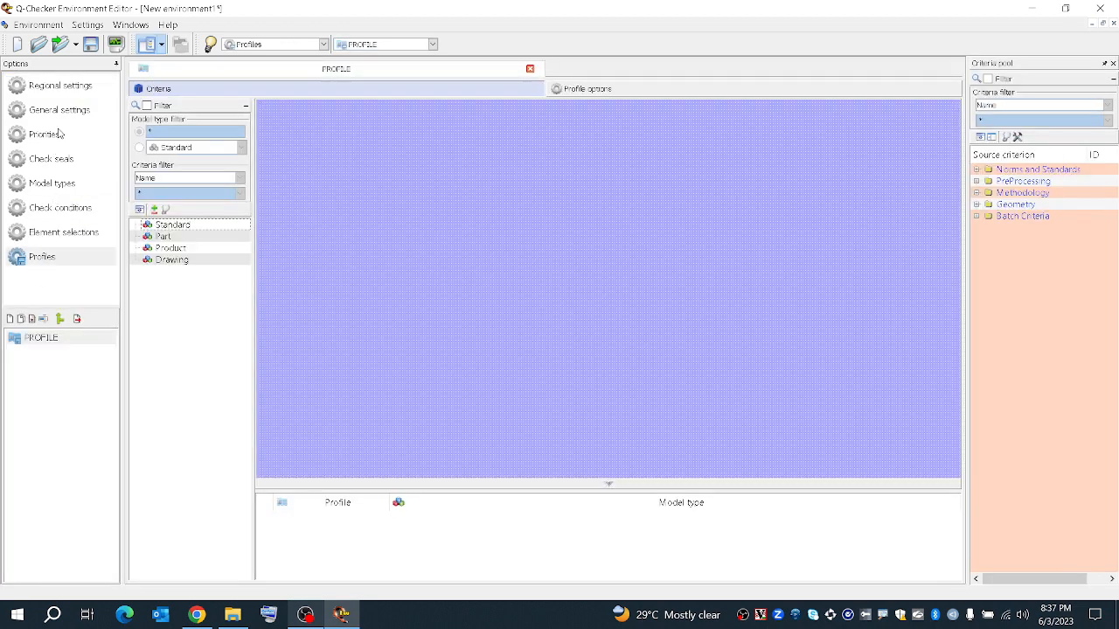
pyautogui.click(70, 85)
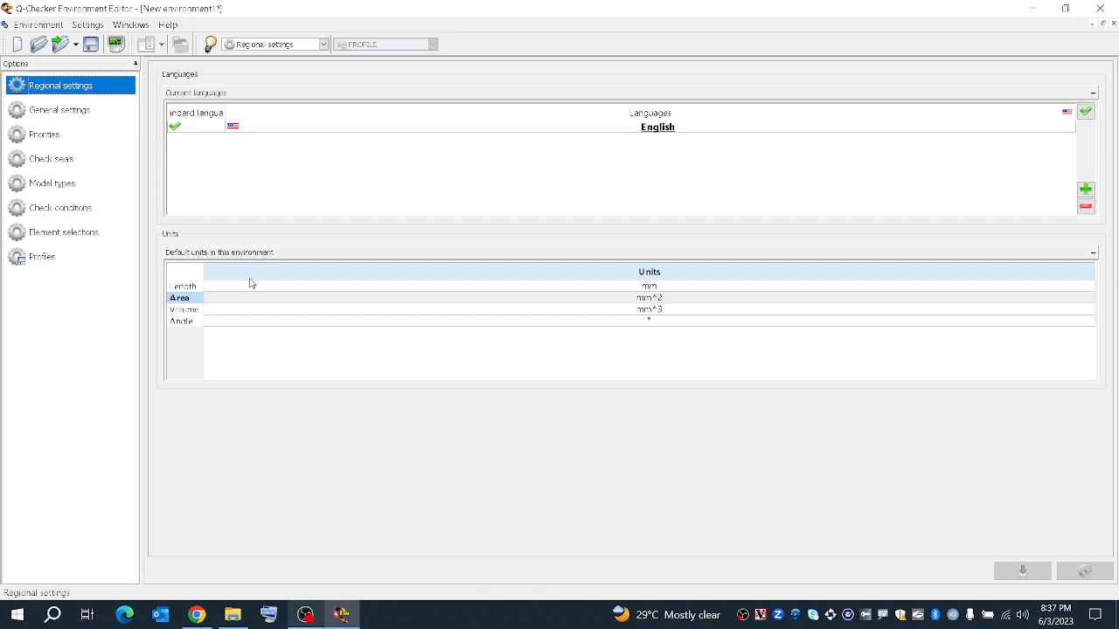
pyautogui.click(90, 123)
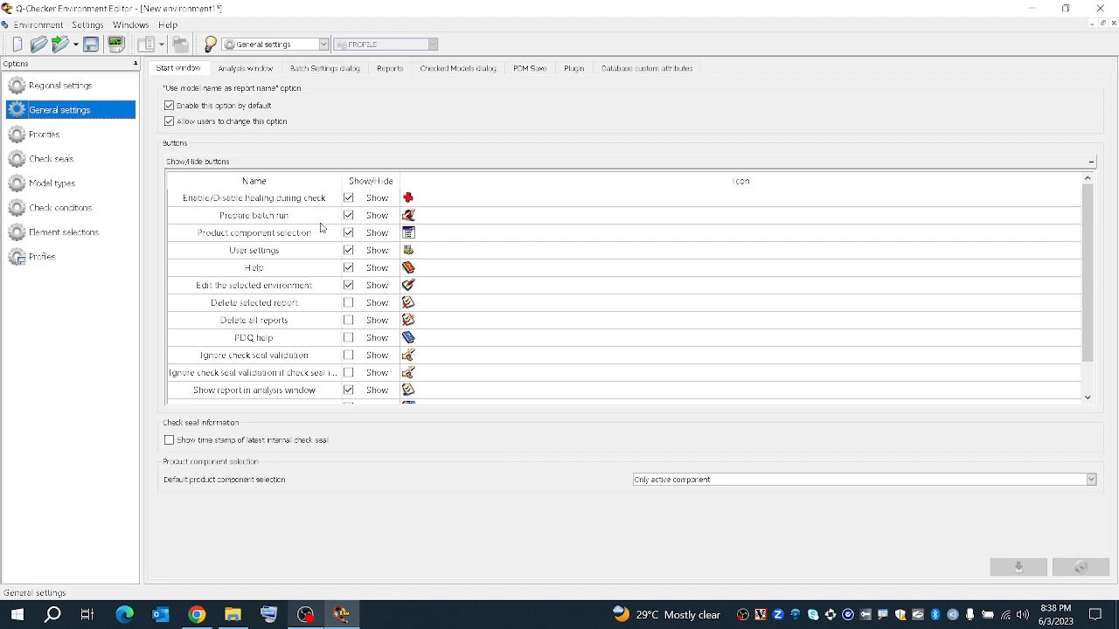
pyautogui.click(48, 138)
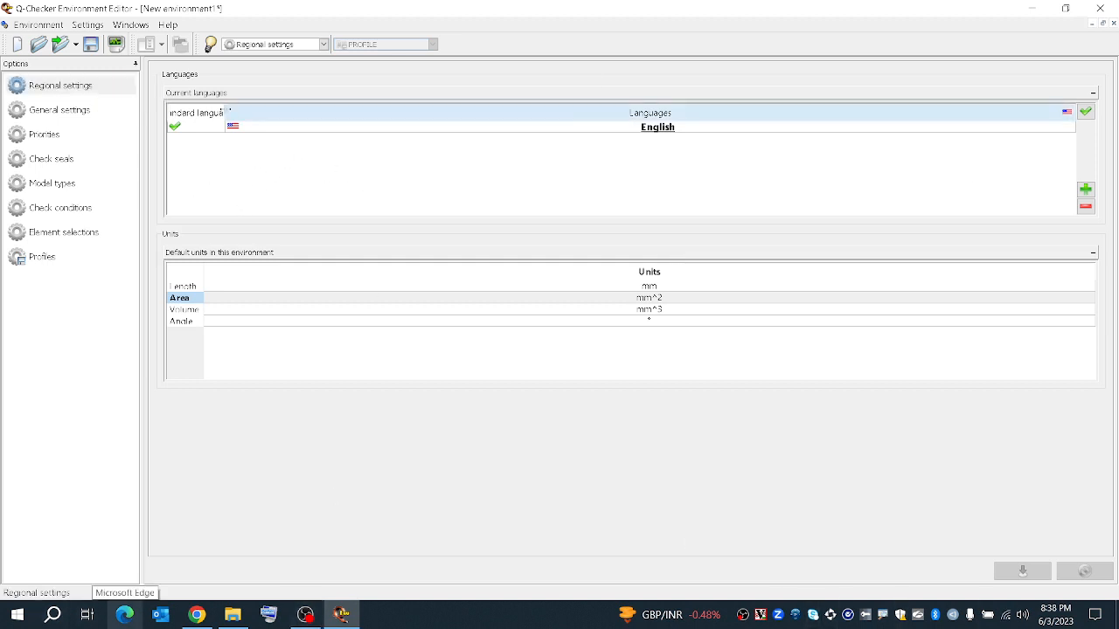
# Start adding a language to the environment and load German as the built-in language, with the Standard language column widened to fit its heading.
pyautogui.doubleClick(225, 112)
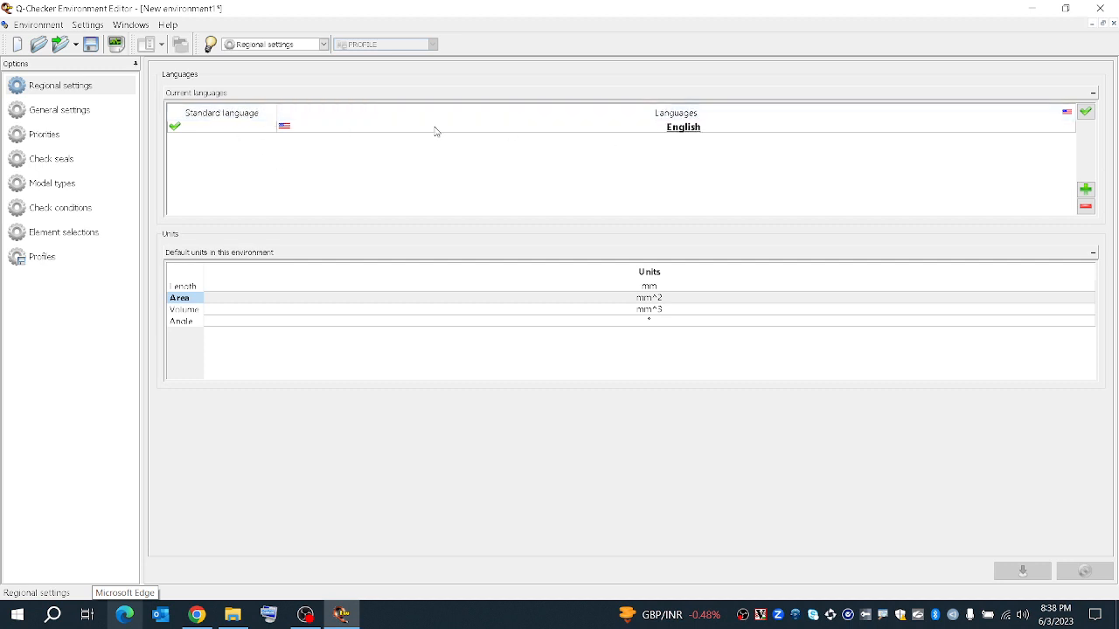
pyautogui.click(686, 131)
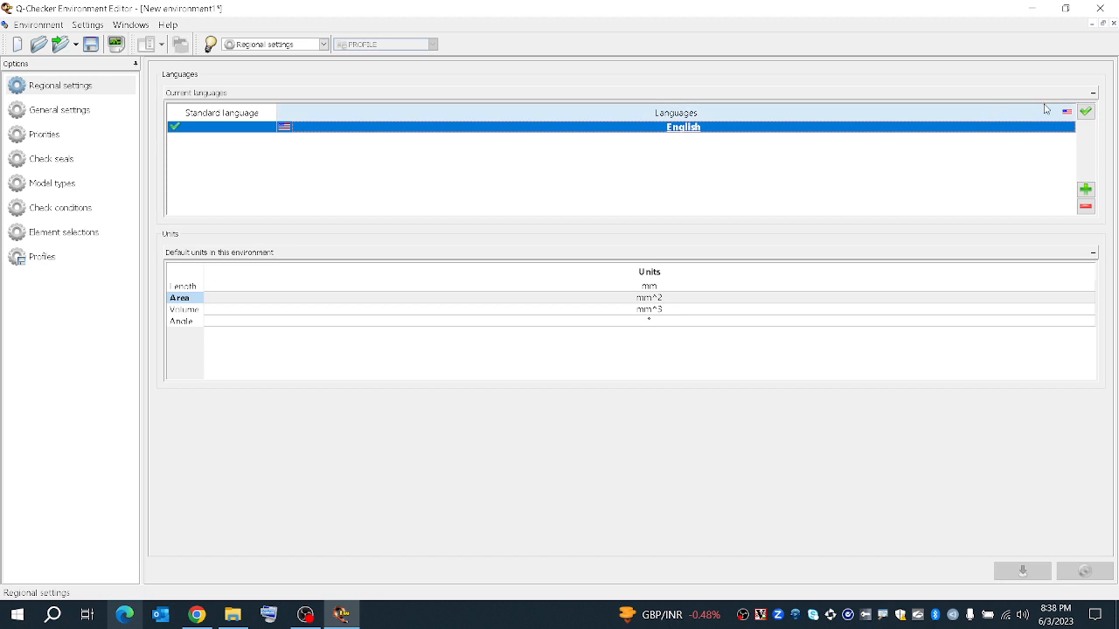
pyautogui.click(1085, 187)
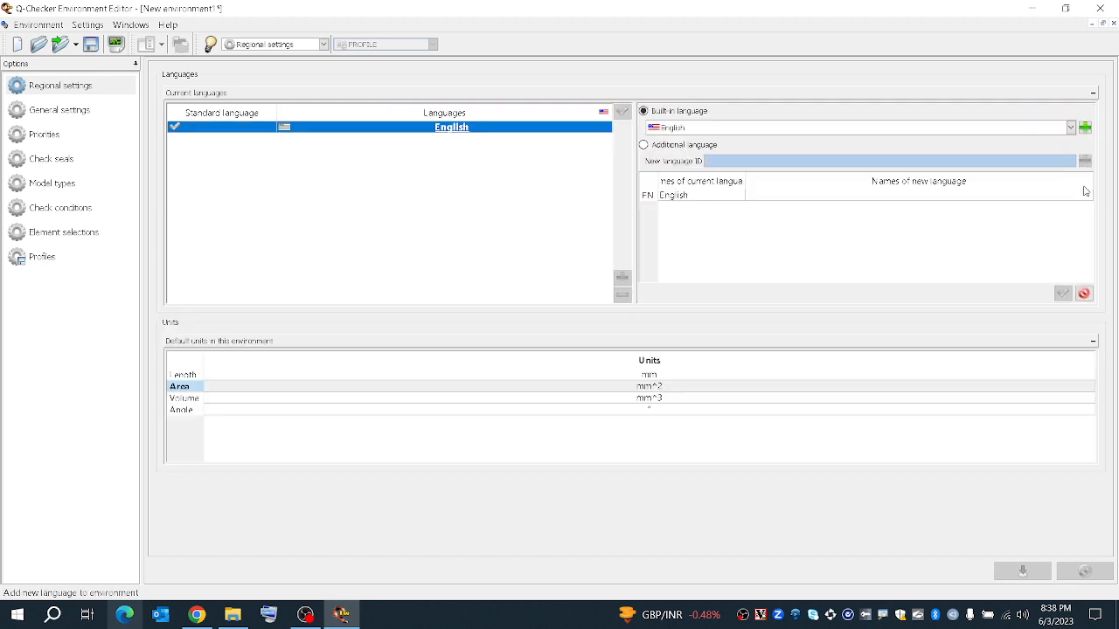
pyautogui.click(844, 128)
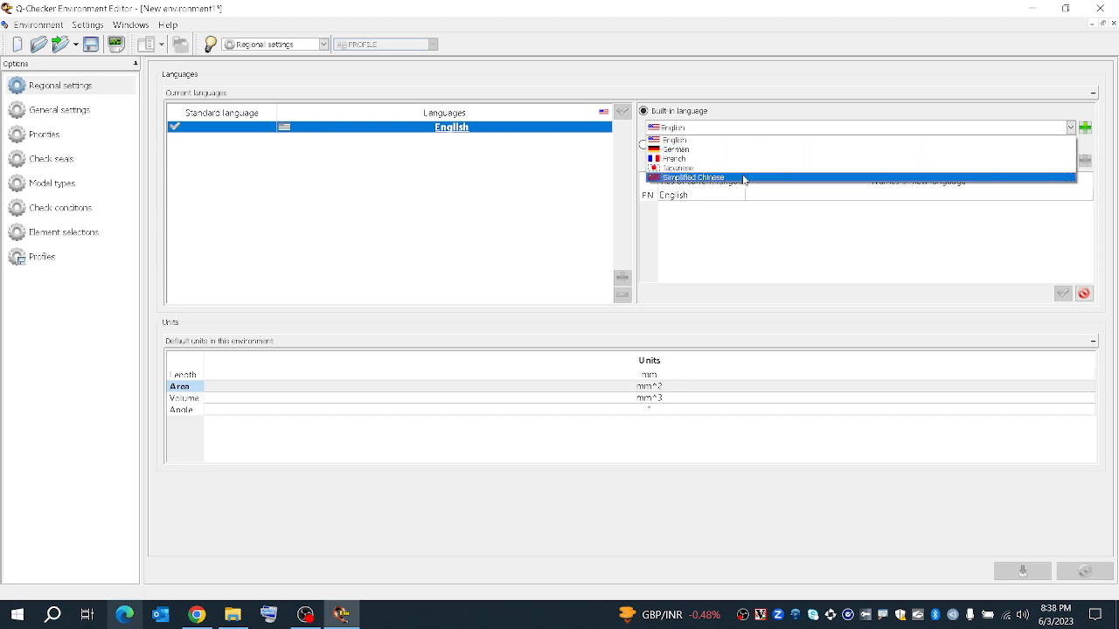
pyautogui.click(617, 141)
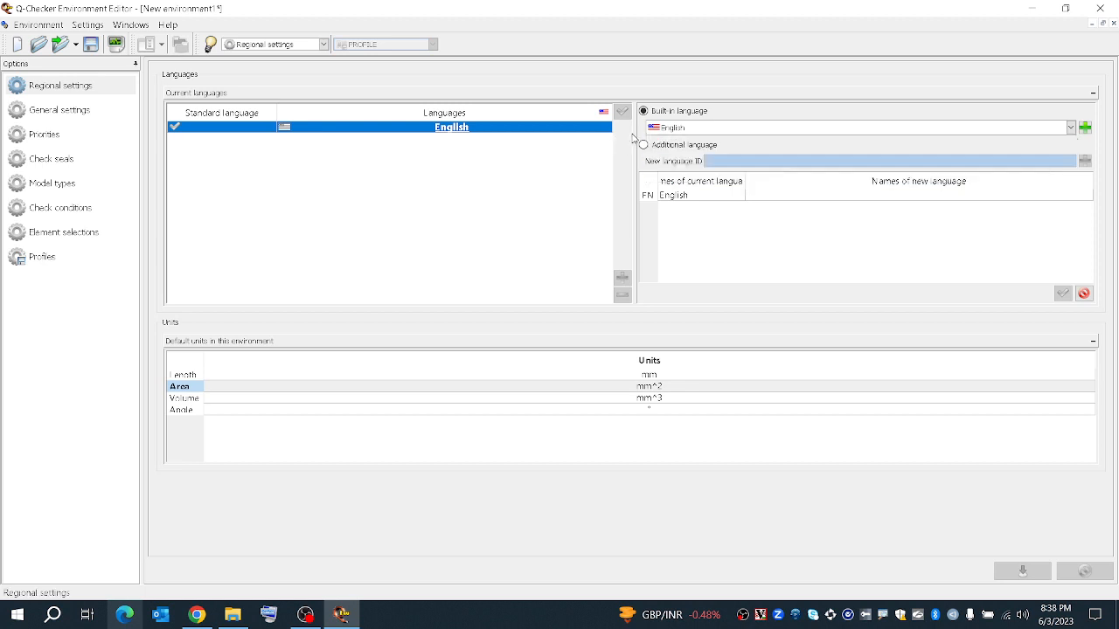
pyautogui.click(677, 129)
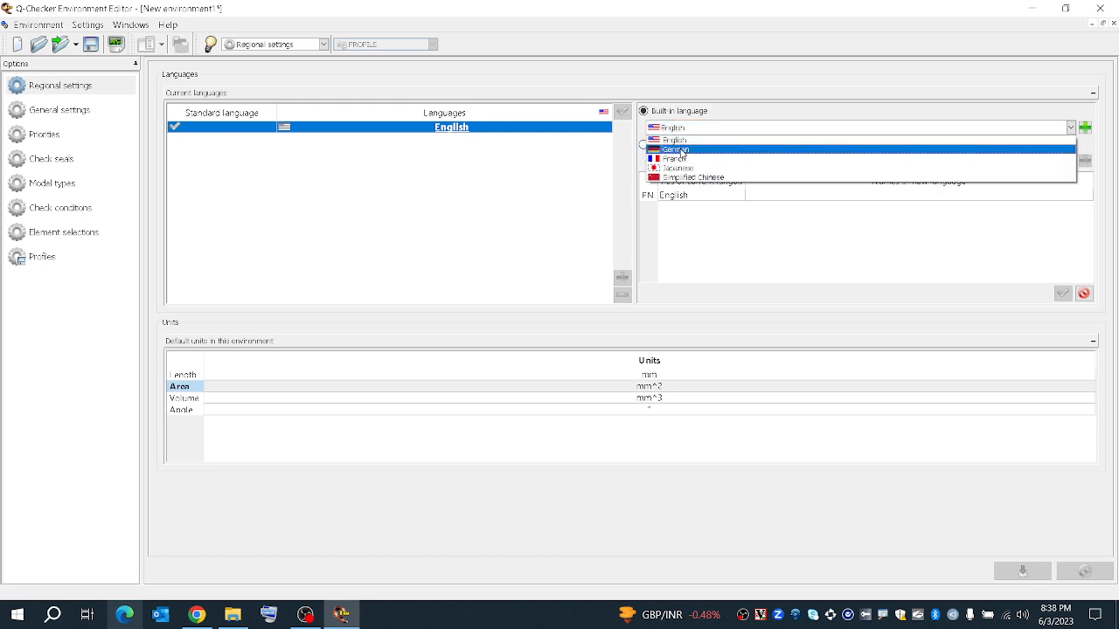
pyautogui.click(682, 150)
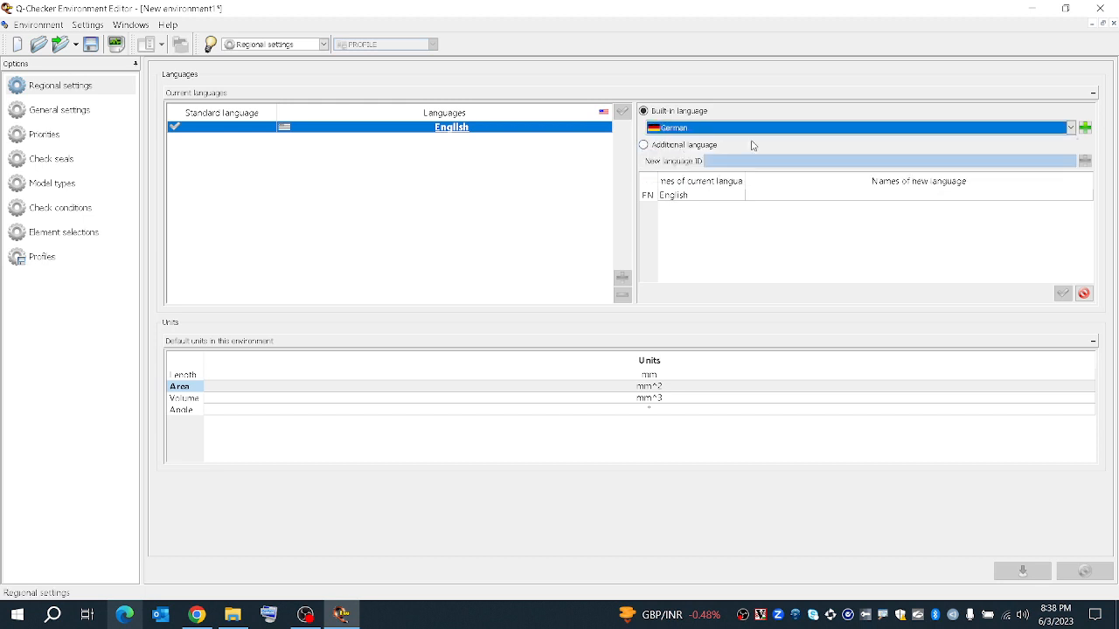
pyautogui.click(1085, 128)
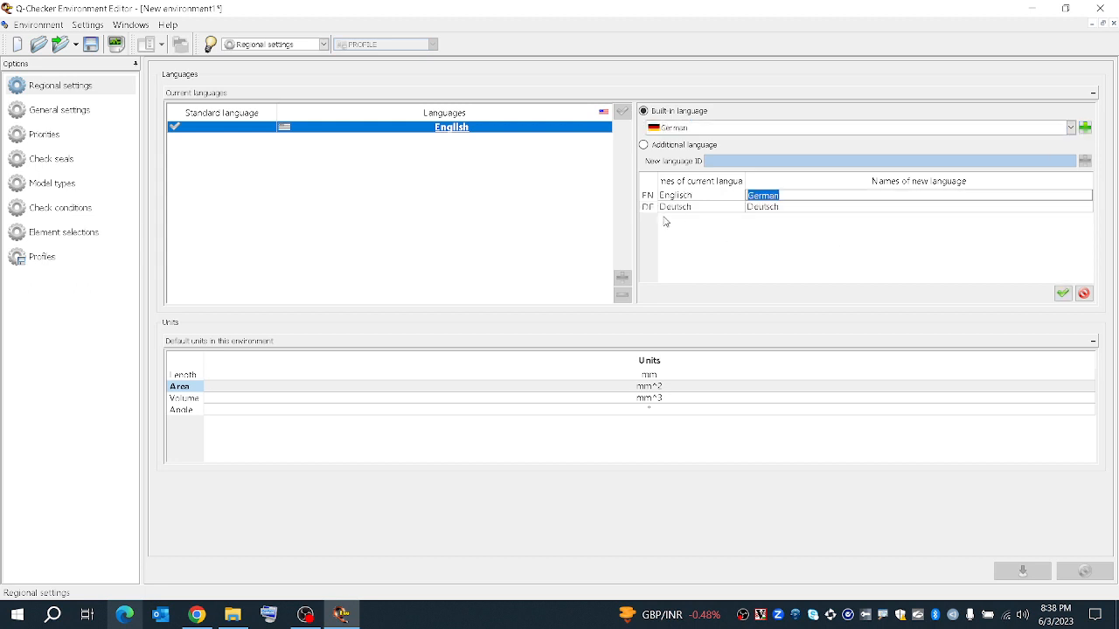
# Examine the German name entries with the column for names of current languages widened to show its full heading.
pyautogui.click(679, 210)
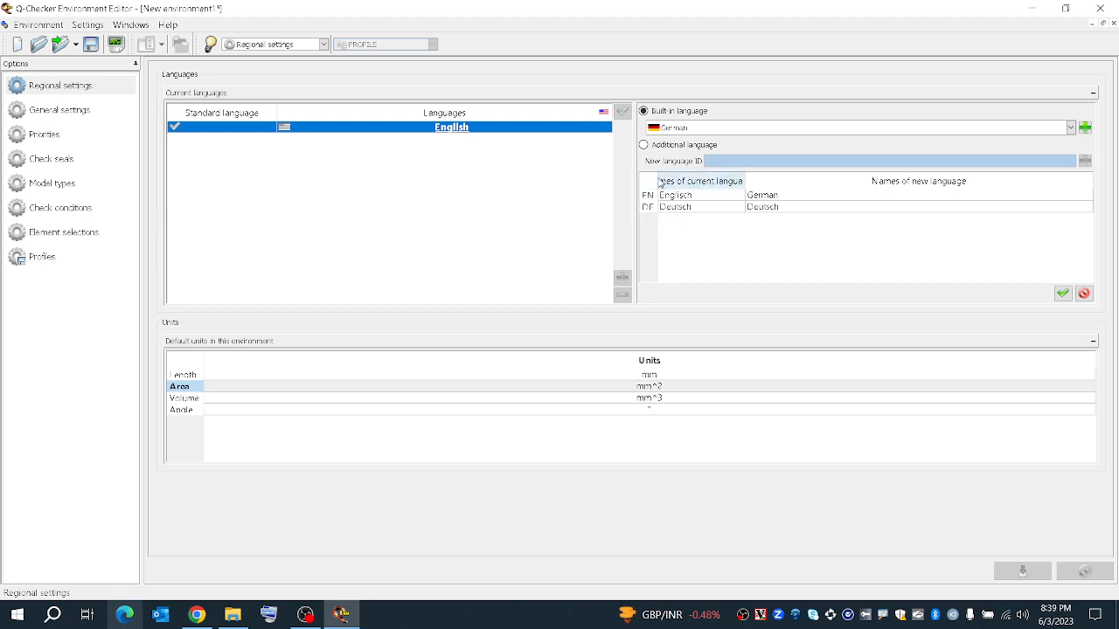
pyautogui.click(660, 182)
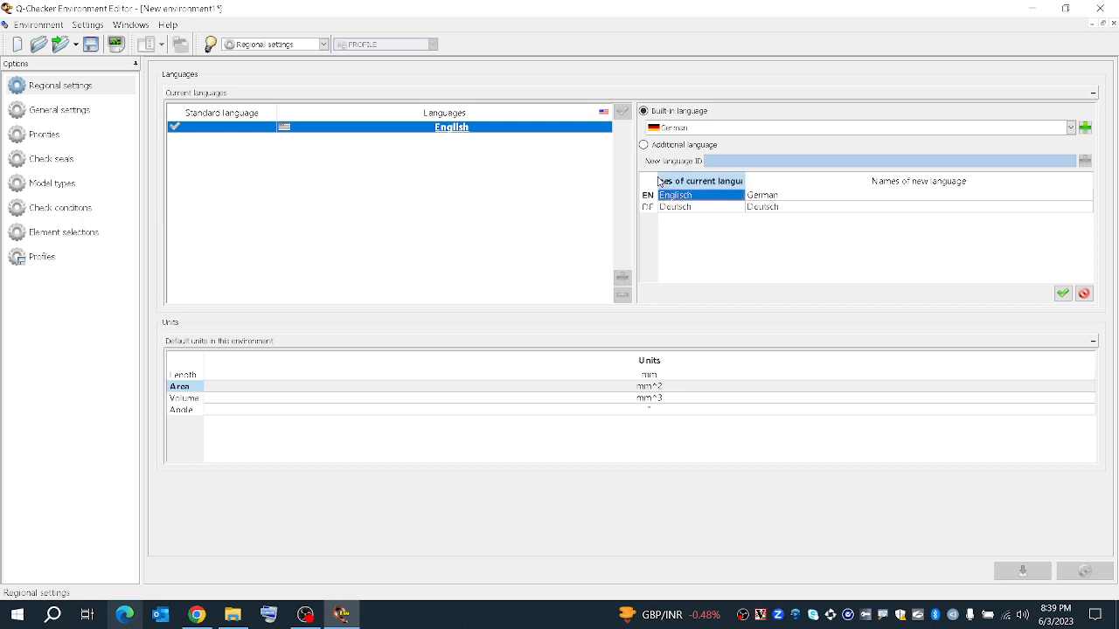
pyautogui.moveTo(744, 182); pyautogui.dragTo(806, 186)
pyautogui.click(781, 256)
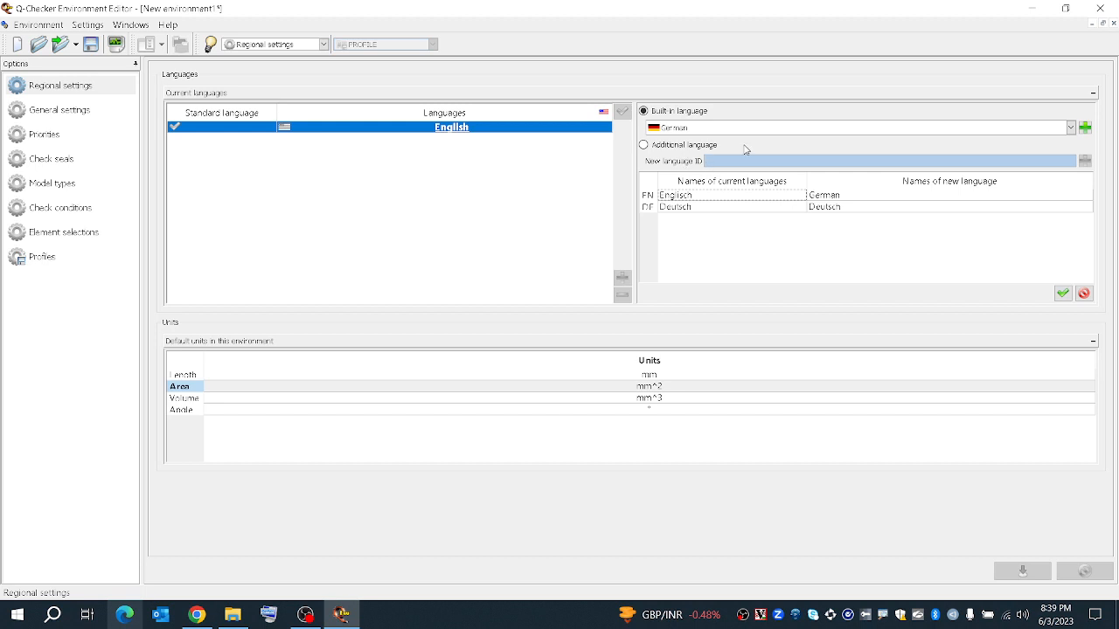
# Replace the pending new language with the built-in language French.
pyautogui.click(726, 131)
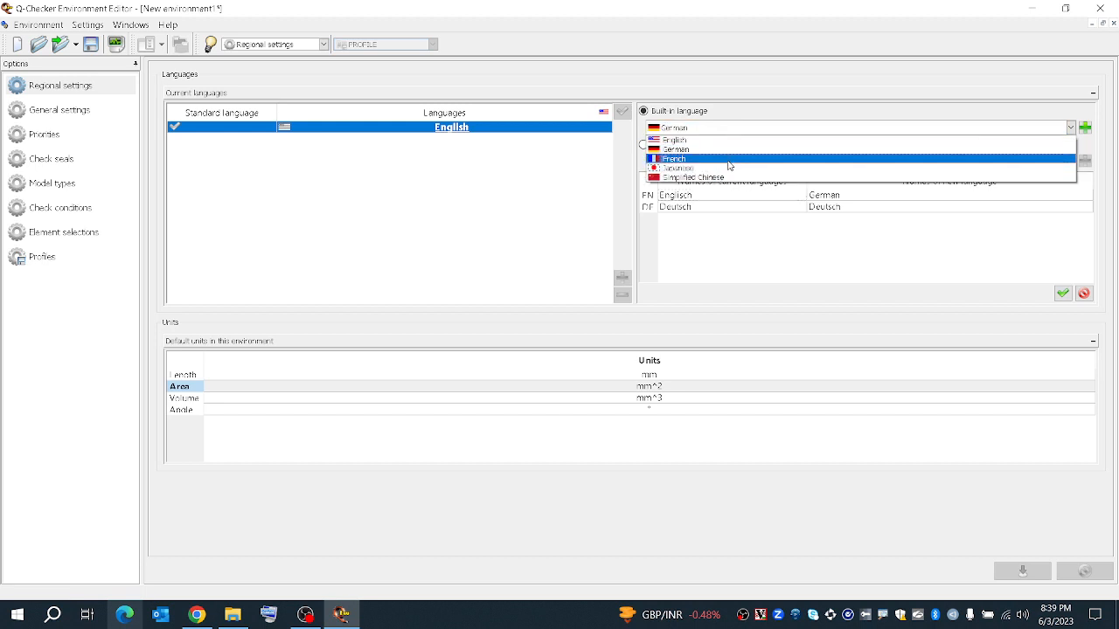
pyautogui.click(729, 166)
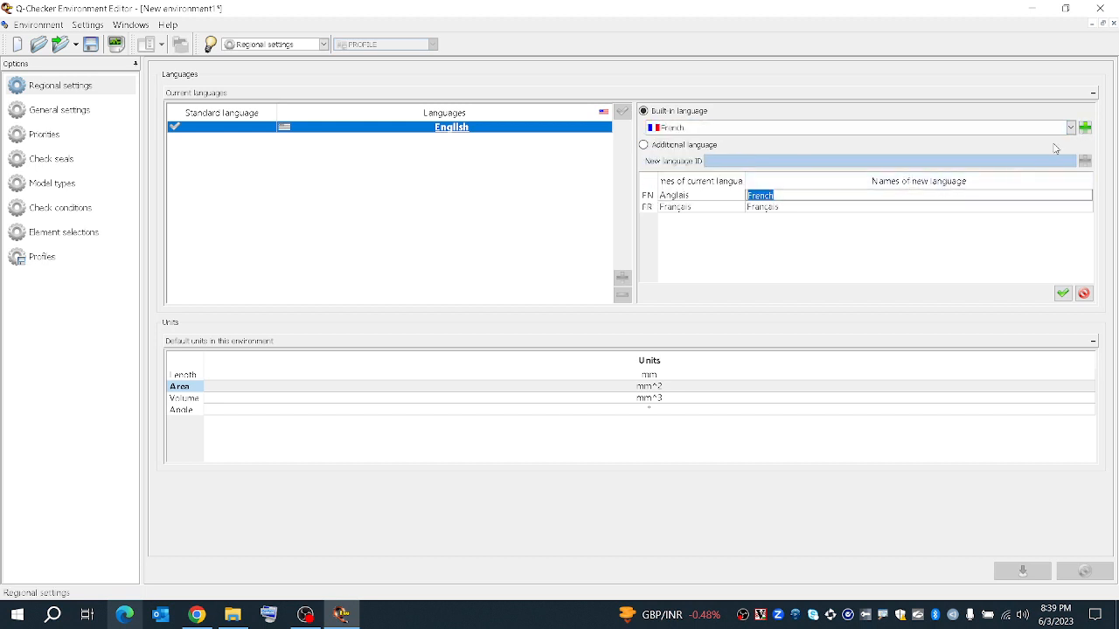
pyautogui.click(932, 217)
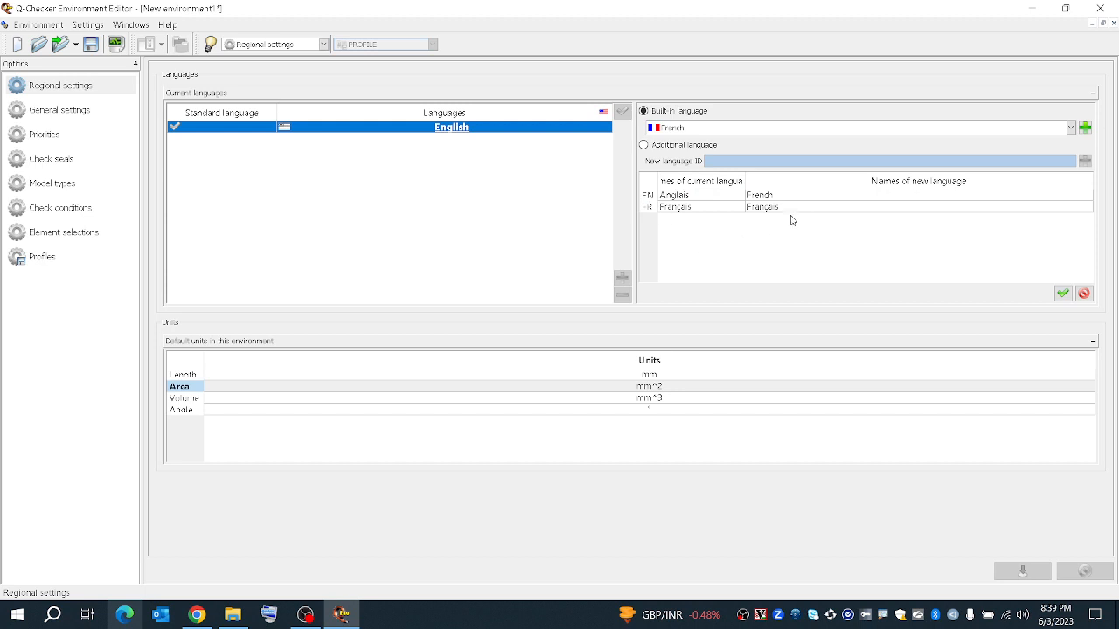
# Try to add English again as a built-in language and dismiss the resulting message.
pyautogui.click(710, 129)
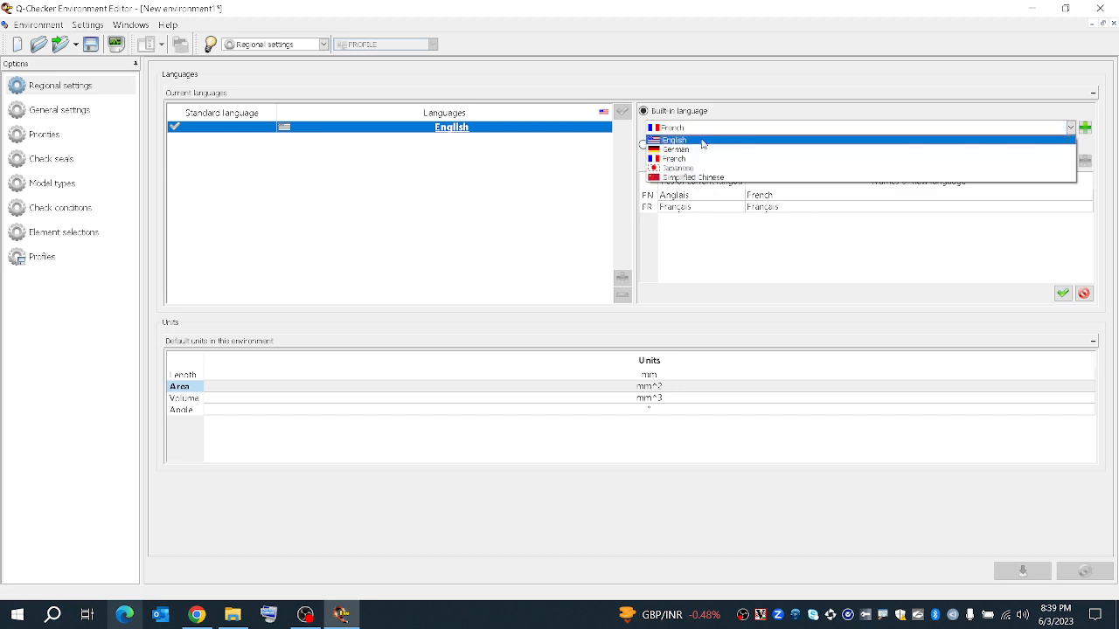
pyautogui.click(697, 140)
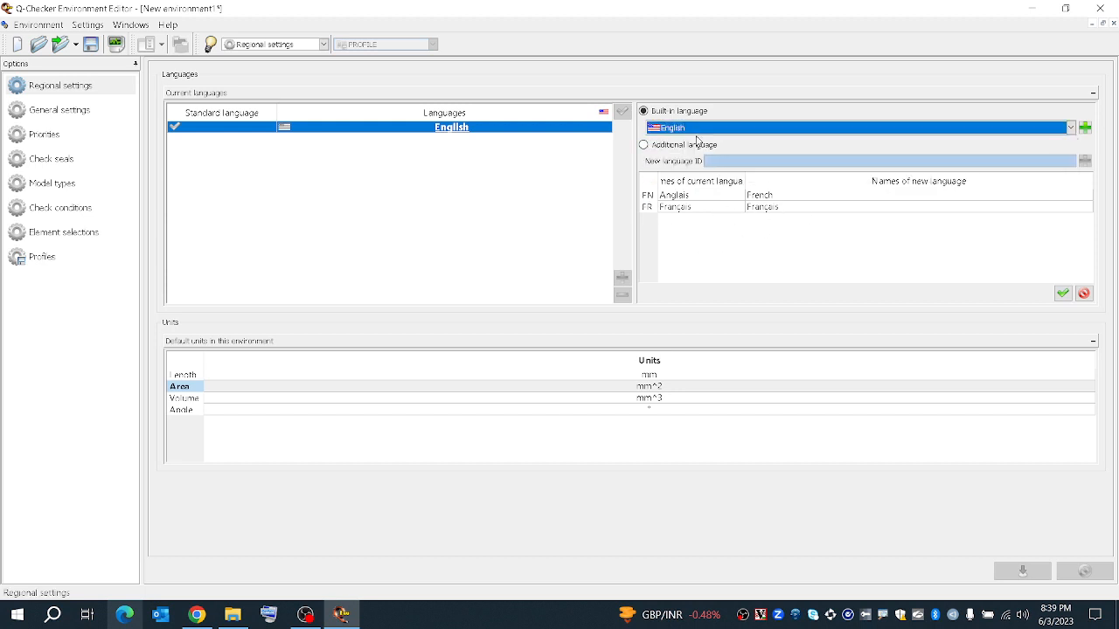
pyautogui.click(1085, 128)
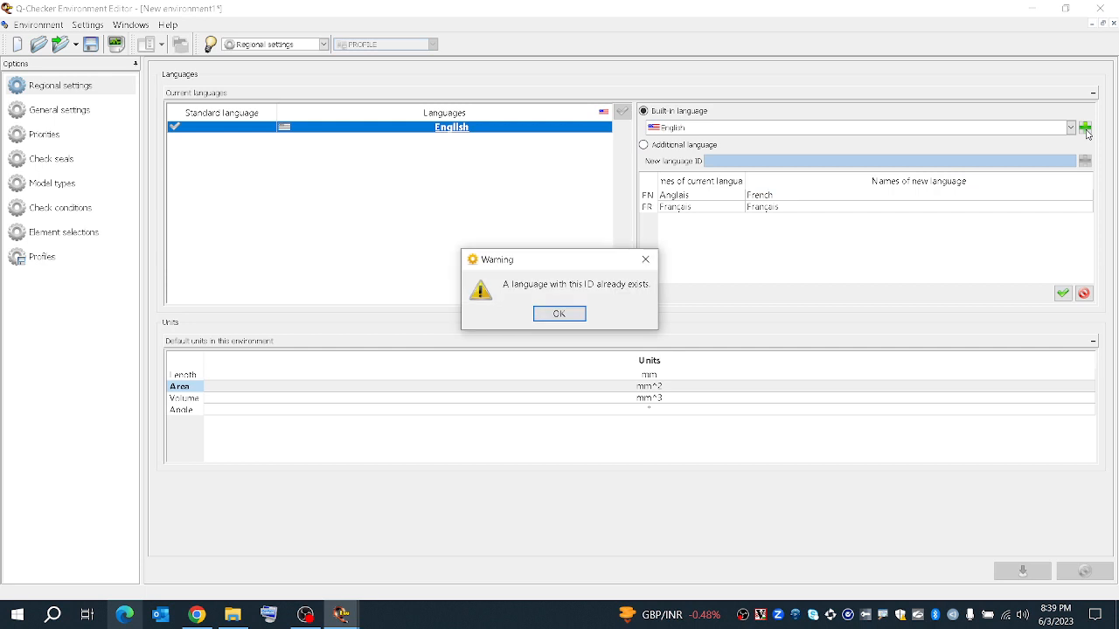
pyautogui.click(566, 312)
# Check the English and French name entries, then add French to the environment's current languages.
pyautogui.click(763, 208)
pyautogui.click(700, 197)
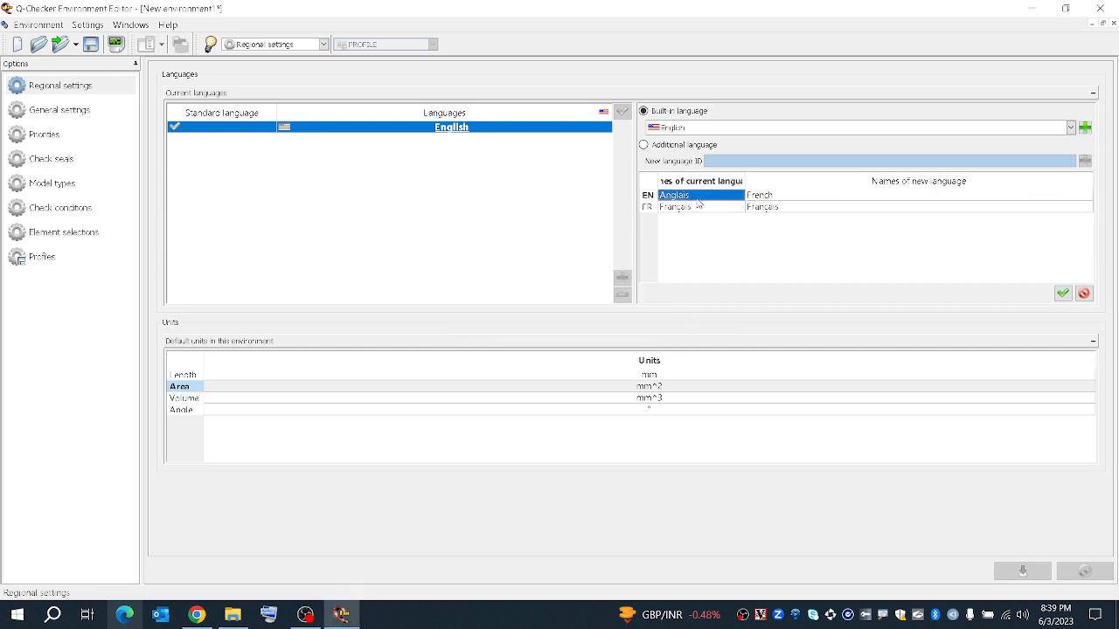
pyautogui.click(649, 195)
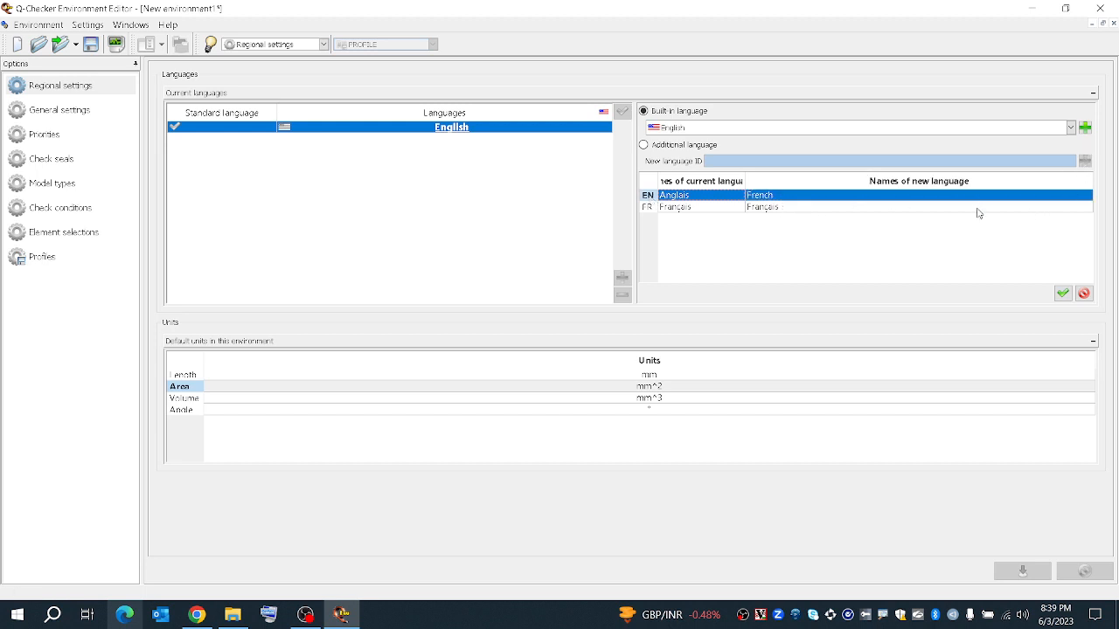
pyautogui.click(900, 207)
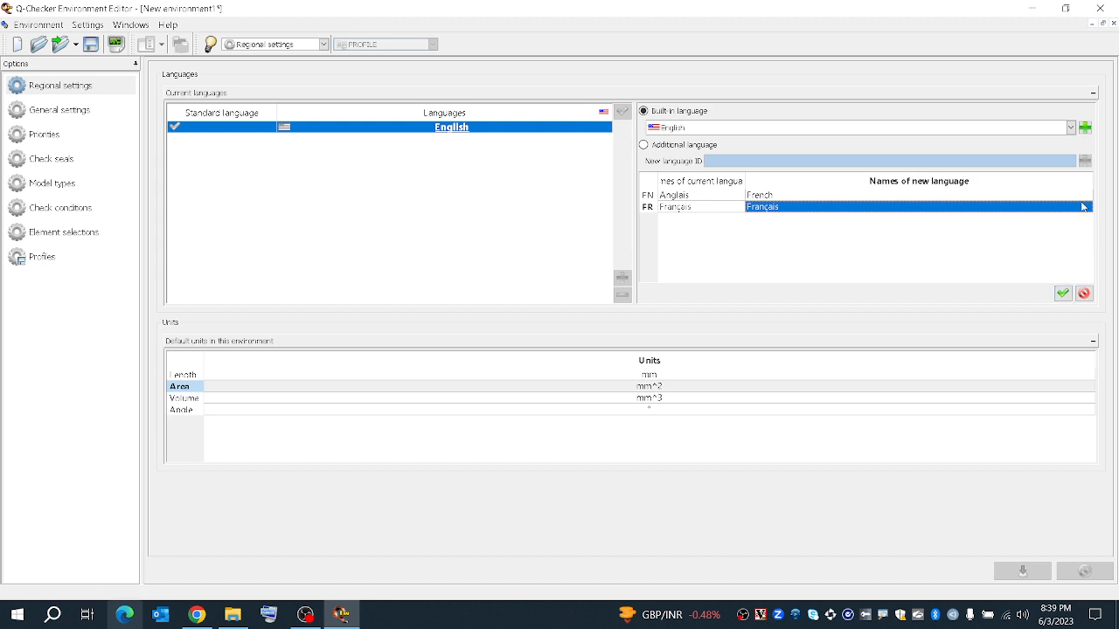
pyautogui.click(1041, 215)
pyautogui.click(1062, 294)
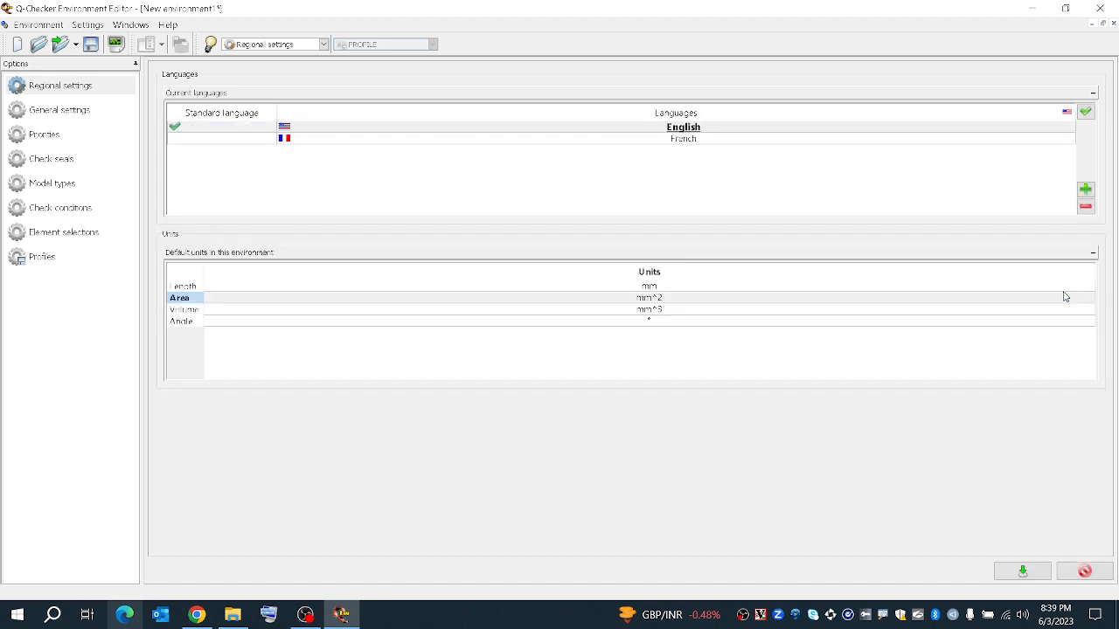
# Remove French from the current languages and try to remove English as well.
pyautogui.click(418, 140)
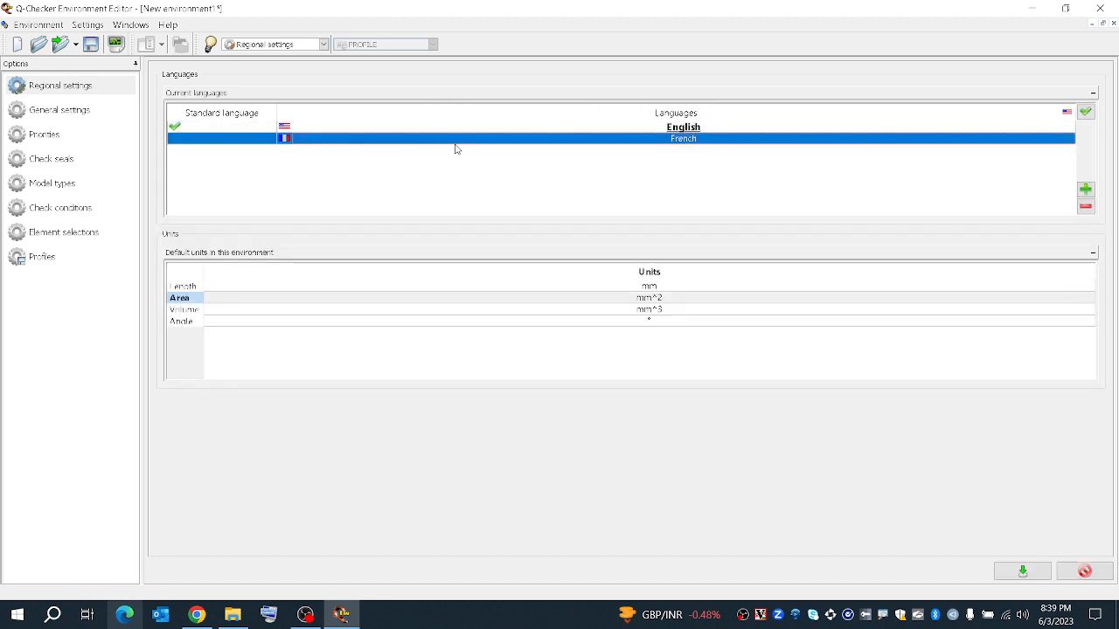
pyautogui.click(1086, 208)
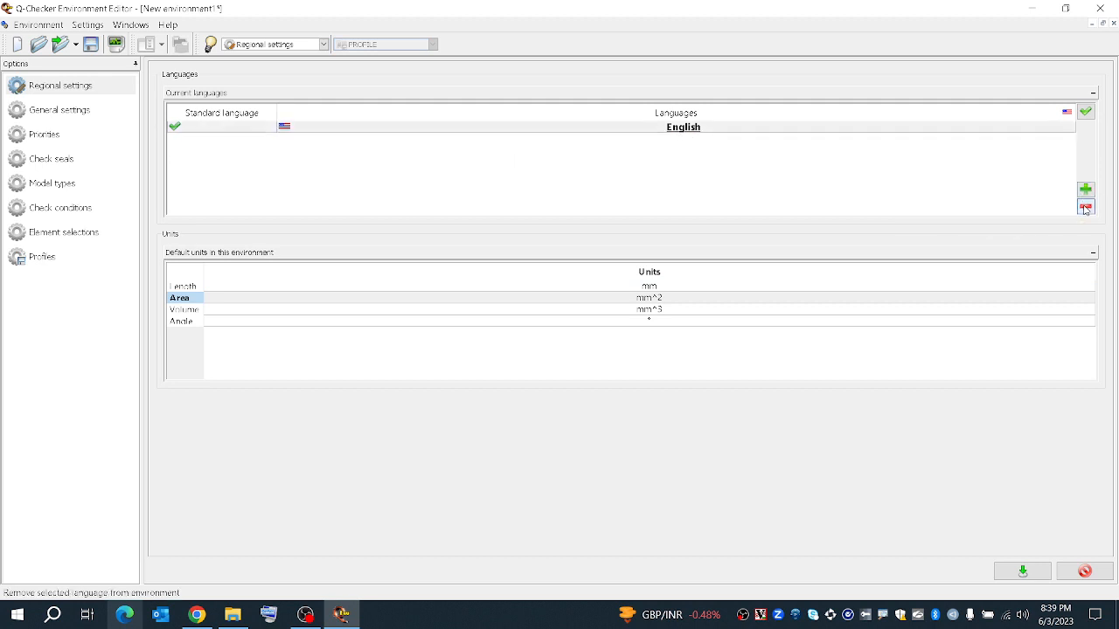
pyautogui.click(1085, 208)
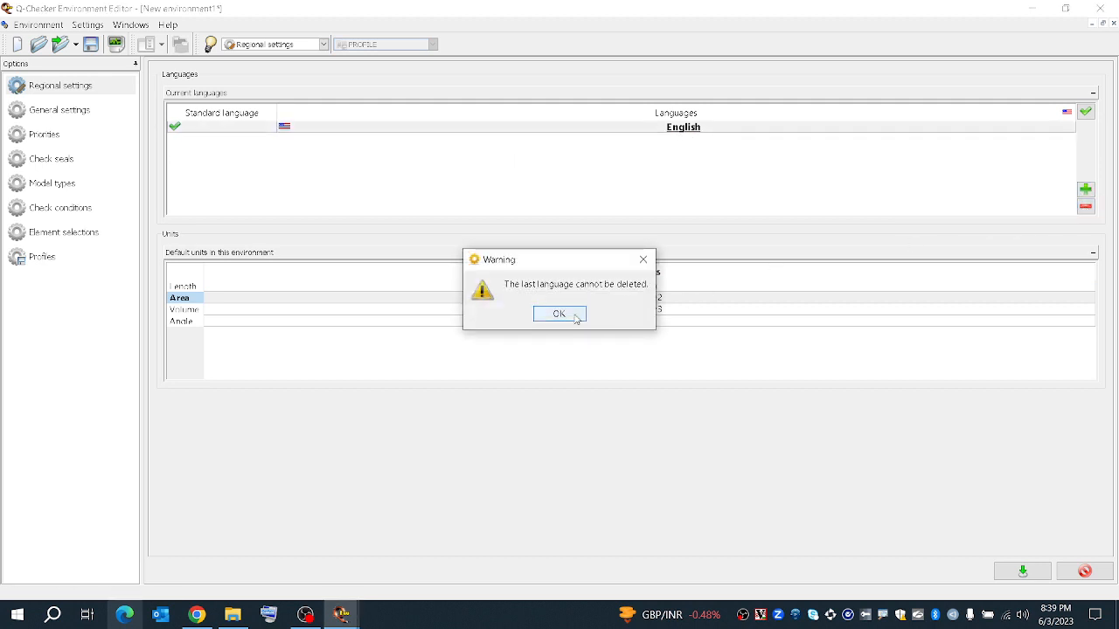
pyautogui.click(570, 314)
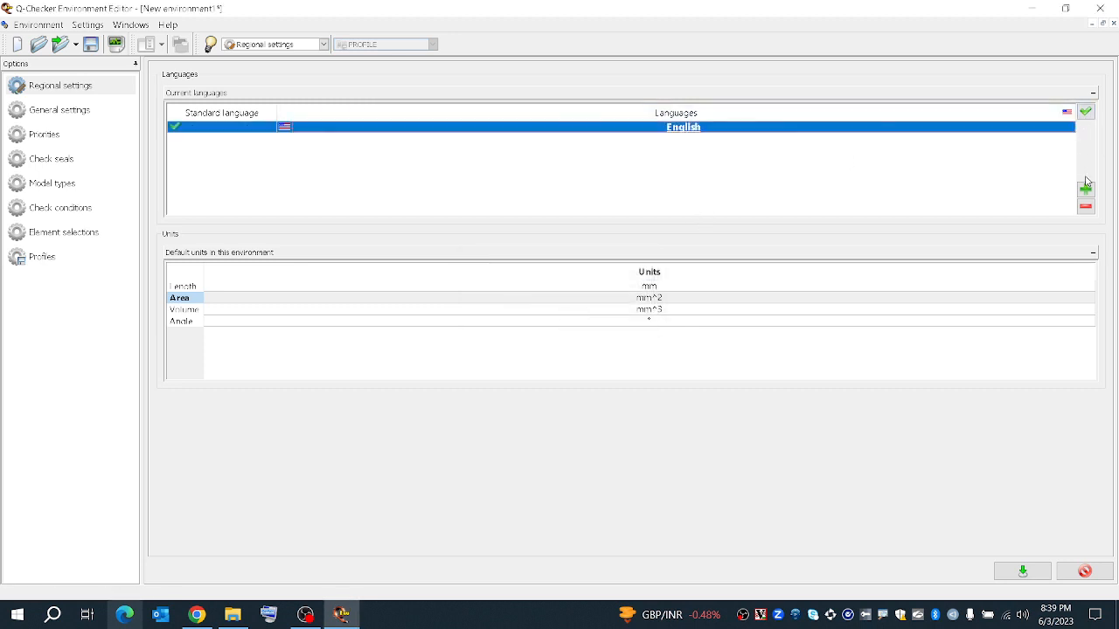
pyautogui.click(1086, 112)
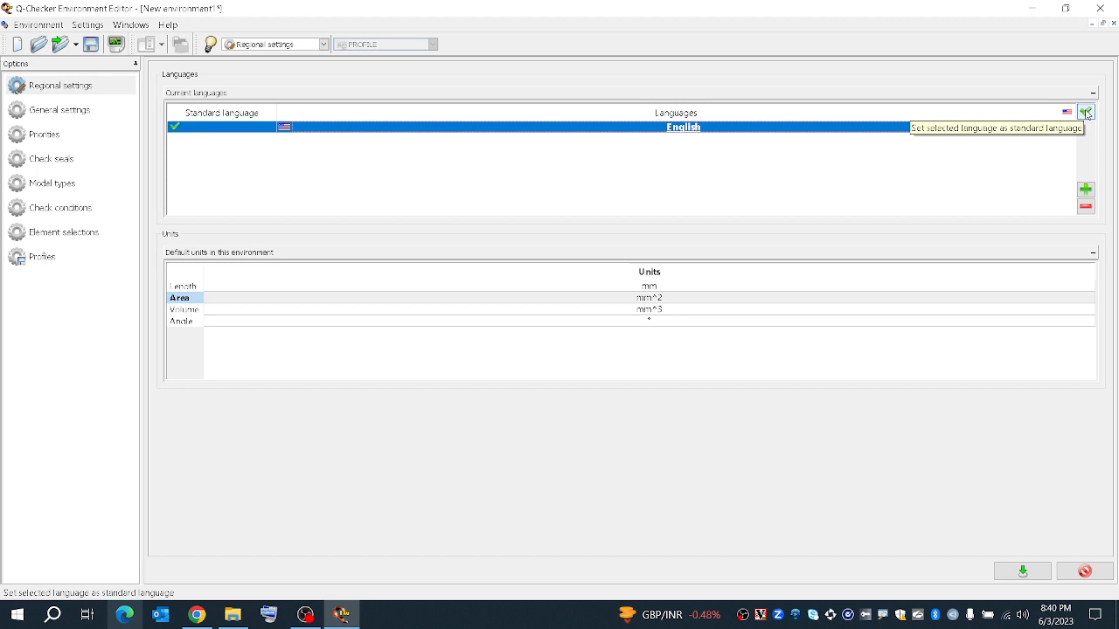
# Start adding another language as an additional language with the new language ID OD.
pyautogui.click(1085, 189)
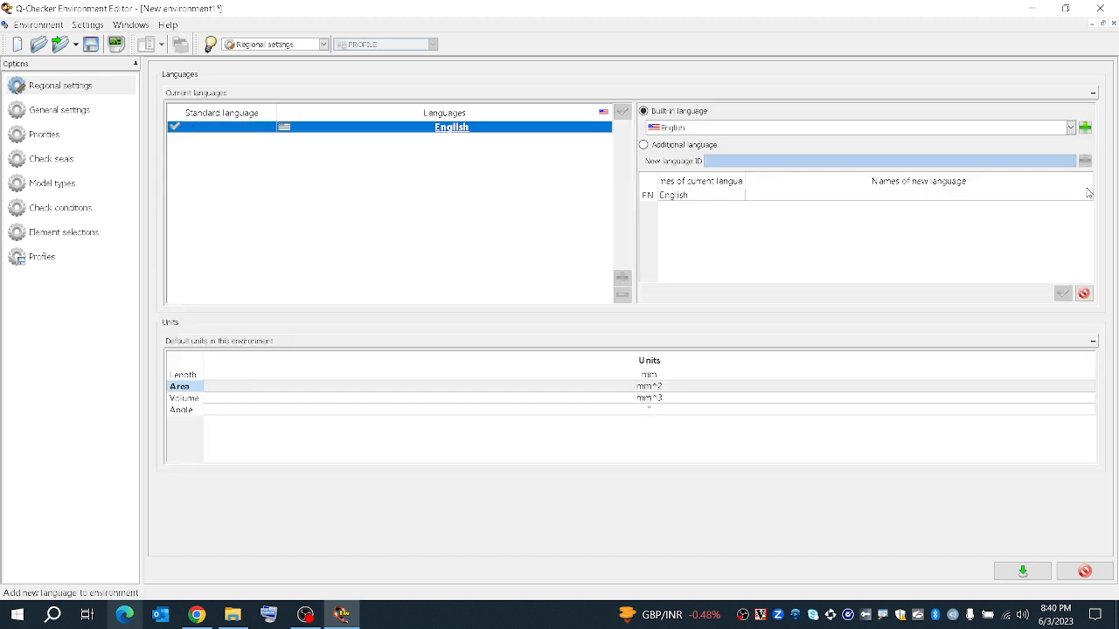
pyautogui.click(682, 145)
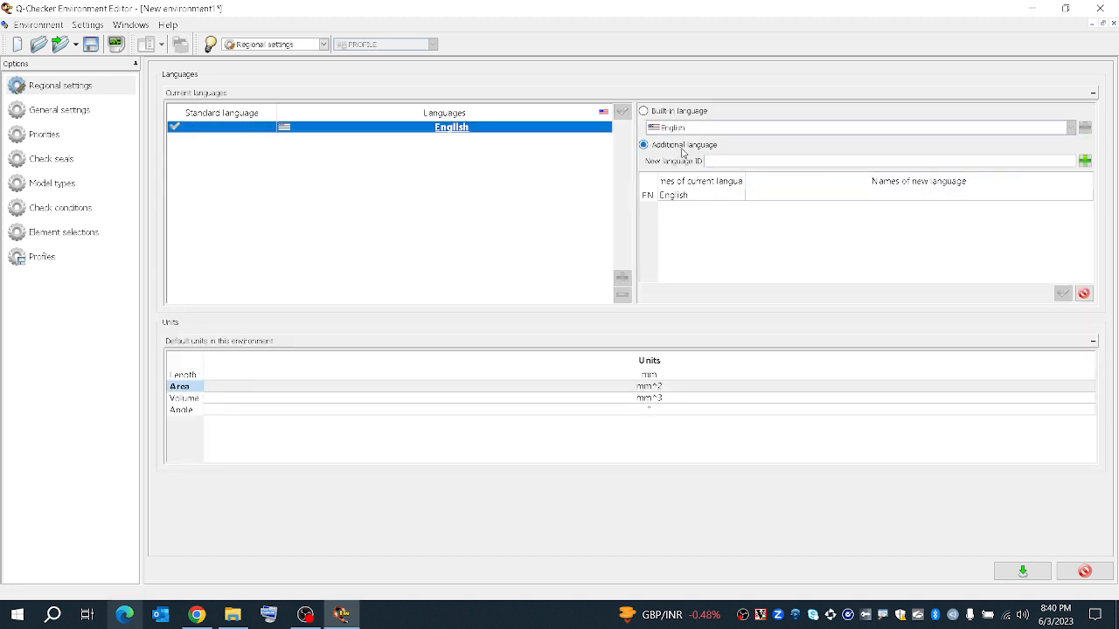
pyautogui.click(735, 159)
pyautogui.write('CD')
pyautogui.click(1084, 161)
pyautogui.click(791, 212)
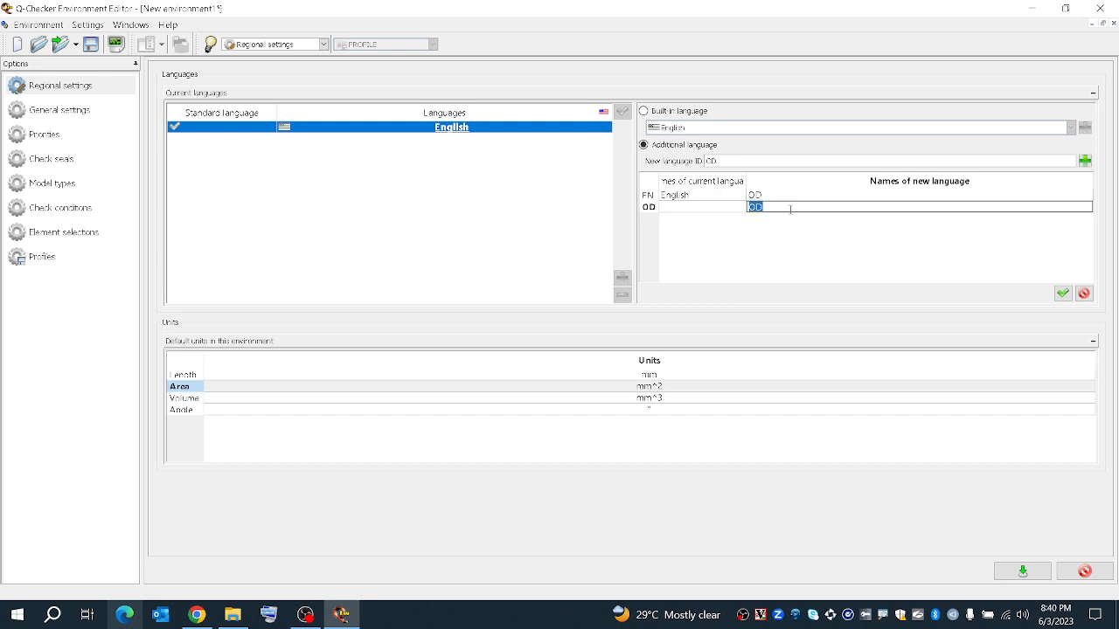
# Enter ODIA as the new language's name in the OD row and add the language to the environment.
pyautogui.doubleClick(795, 208)
pyautogui.write('C')
pyautogui.click(662, 180)
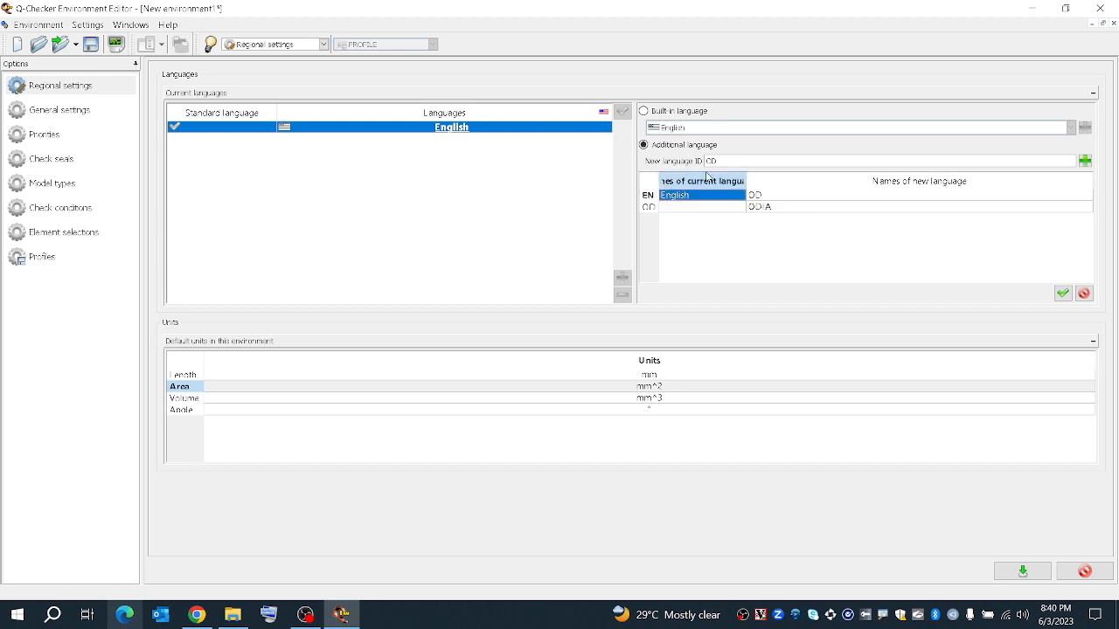
pyautogui.moveTo(745, 181); pyautogui.dragTo(834, 182)
pyautogui.click(647, 207)
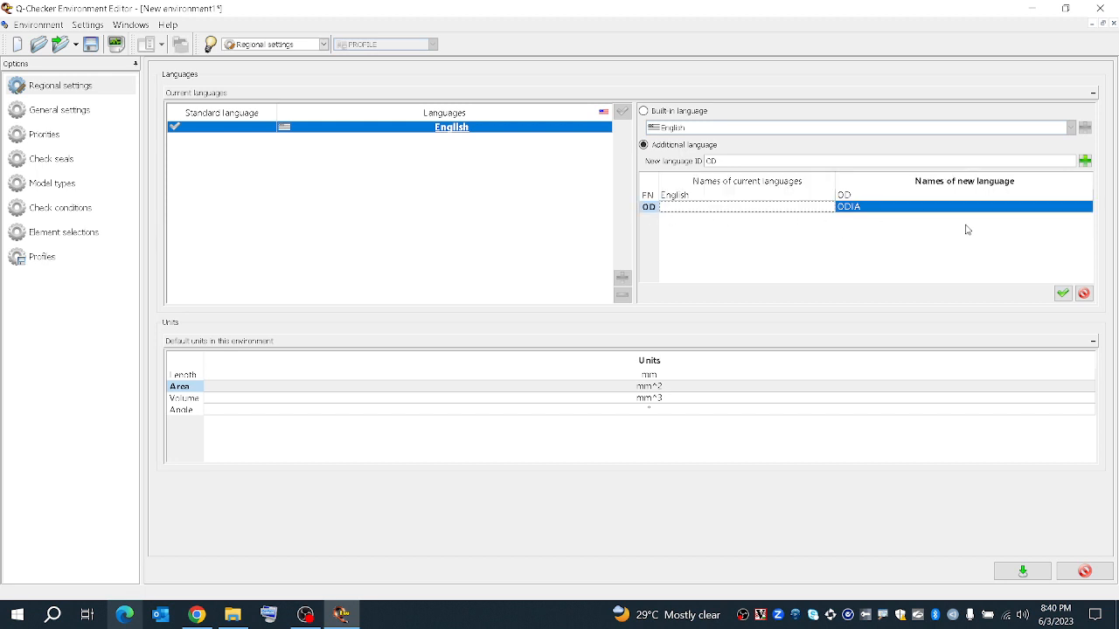
pyautogui.click(1061, 294)
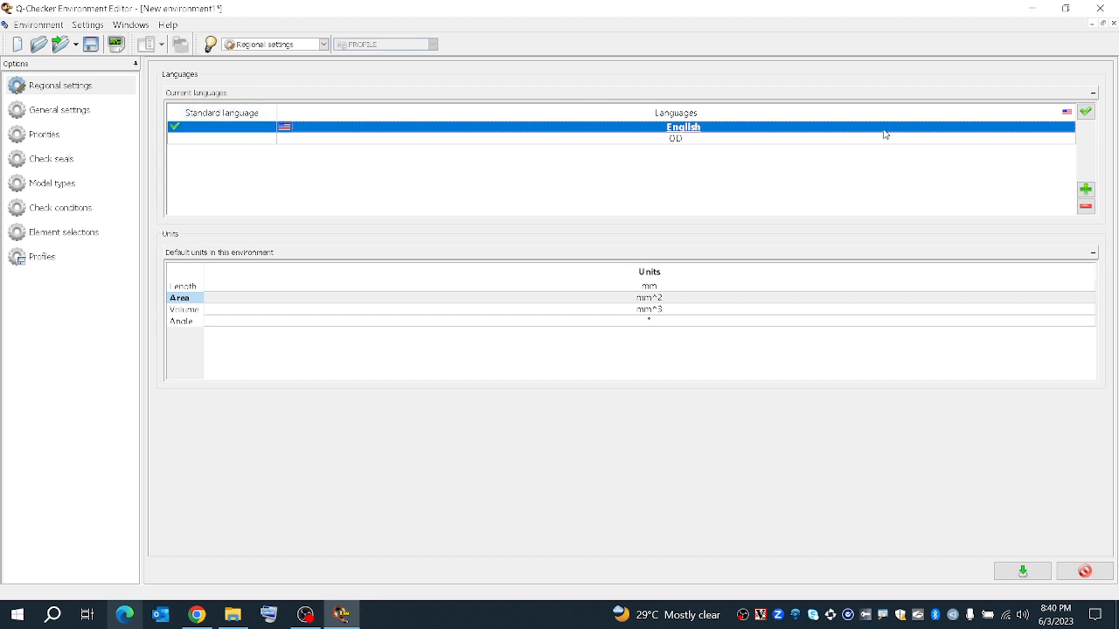
# Set the OD language as the standard language and try to remove it from the current languages.
pyautogui.click(738, 138)
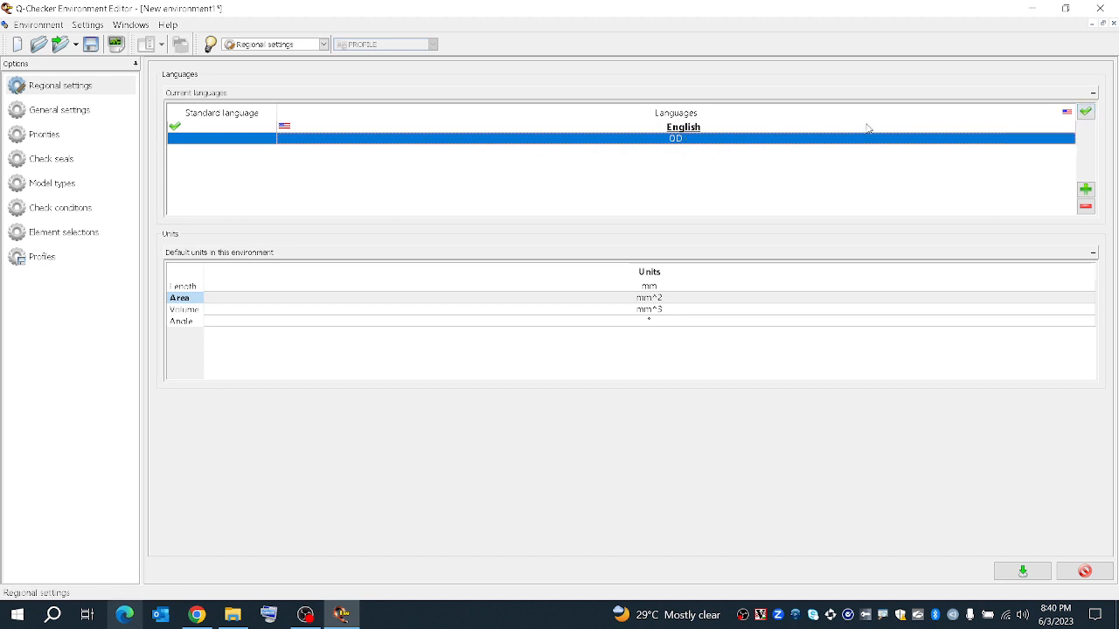
pyautogui.click(1085, 113)
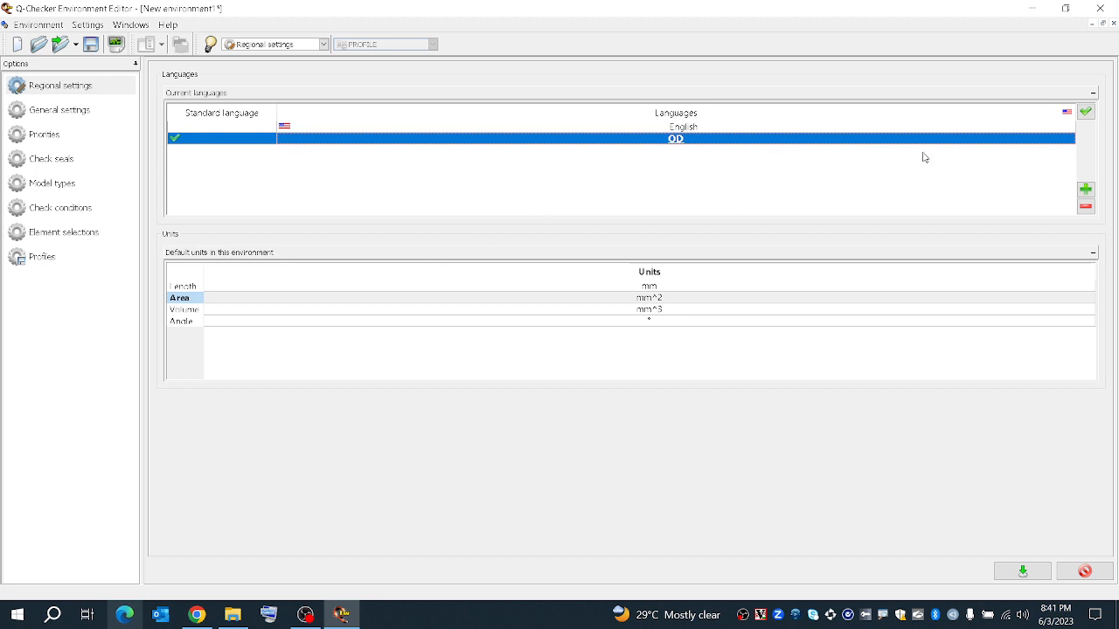
pyautogui.click(1085, 207)
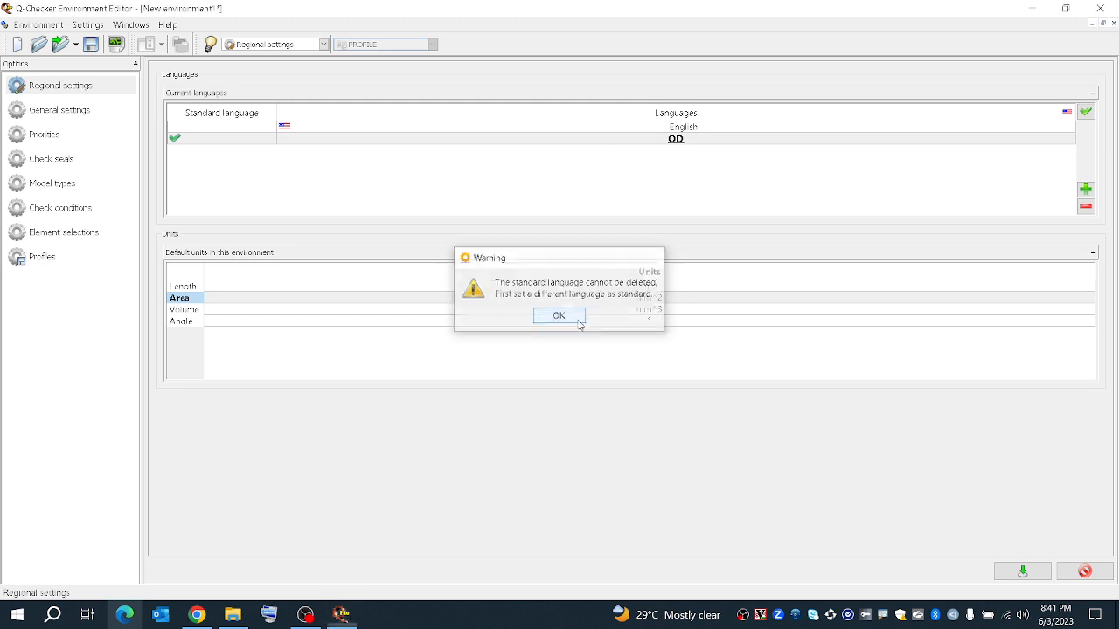
# Dismiss the standard-language warning and set the environment's default Length unit to in.
pyautogui.click(578, 320)
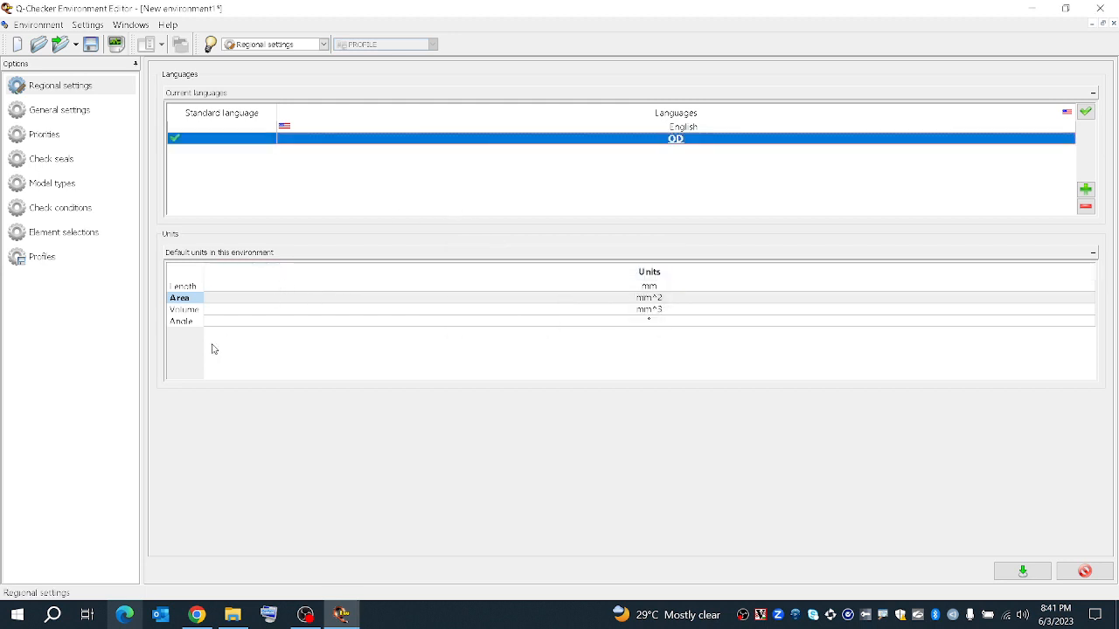
pyautogui.click(198, 299)
pyautogui.click(209, 287)
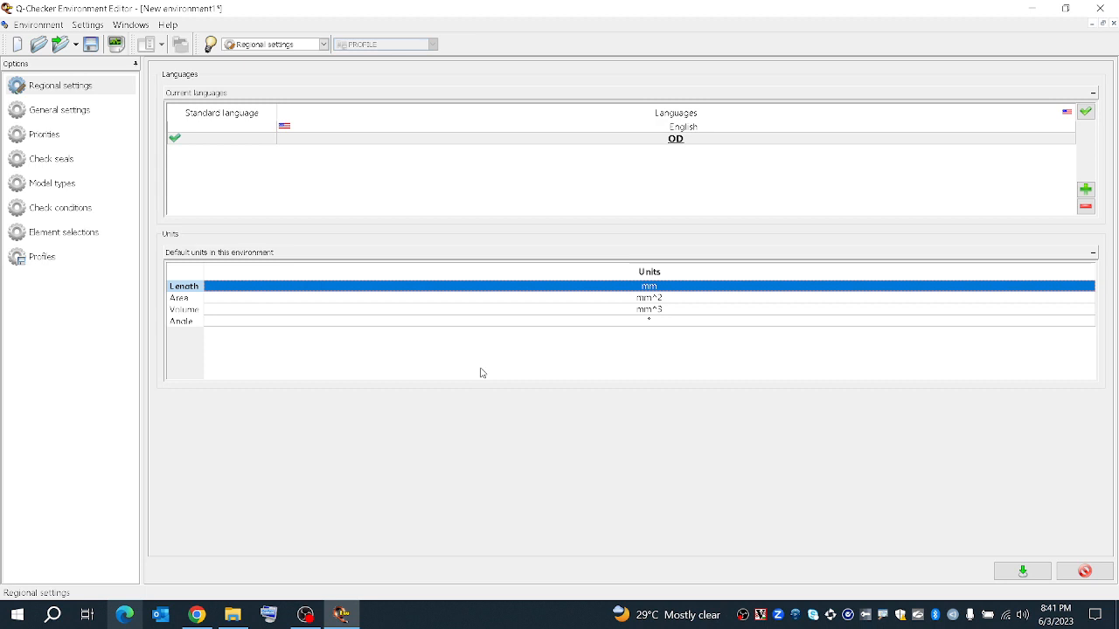
pyautogui.click(656, 286)
pyautogui.click(656, 286)
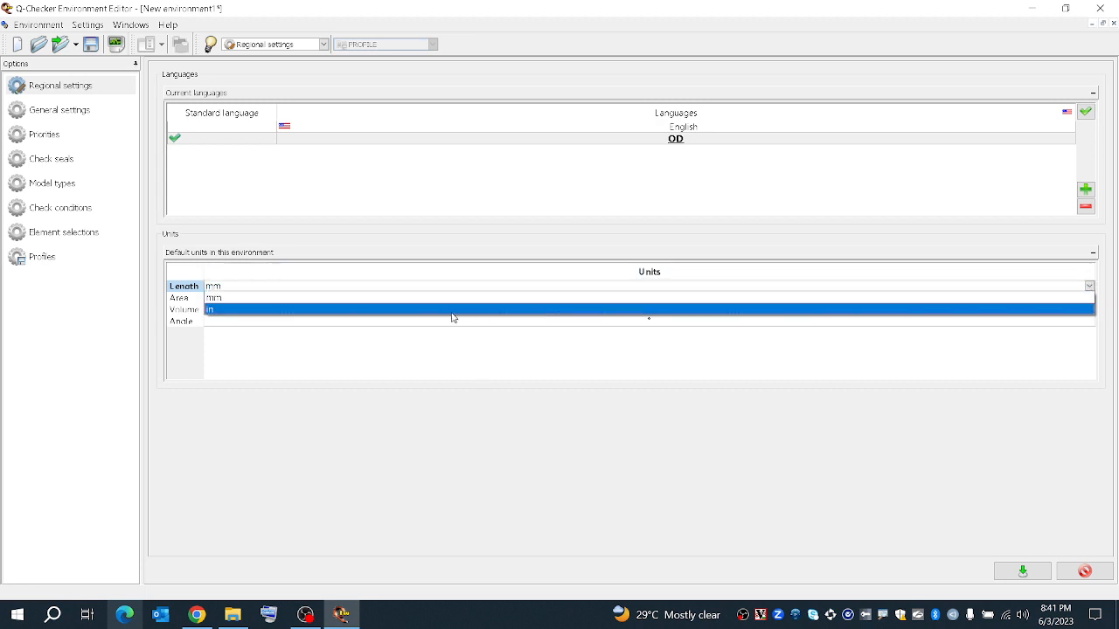
pyautogui.click(379, 298)
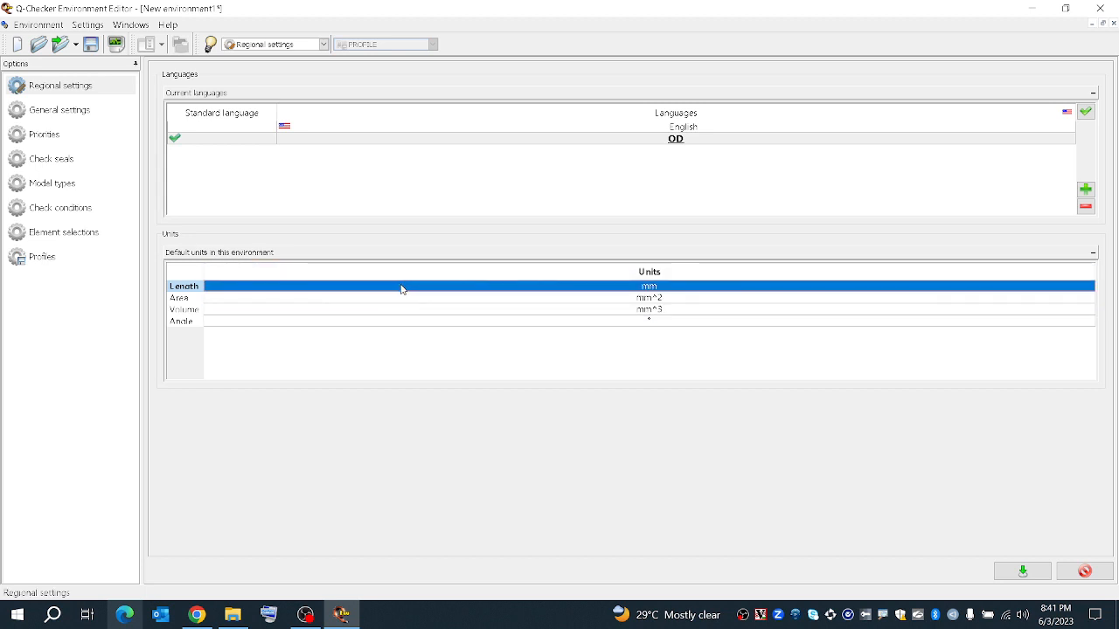
pyautogui.click(401, 289)
pyautogui.click(364, 309)
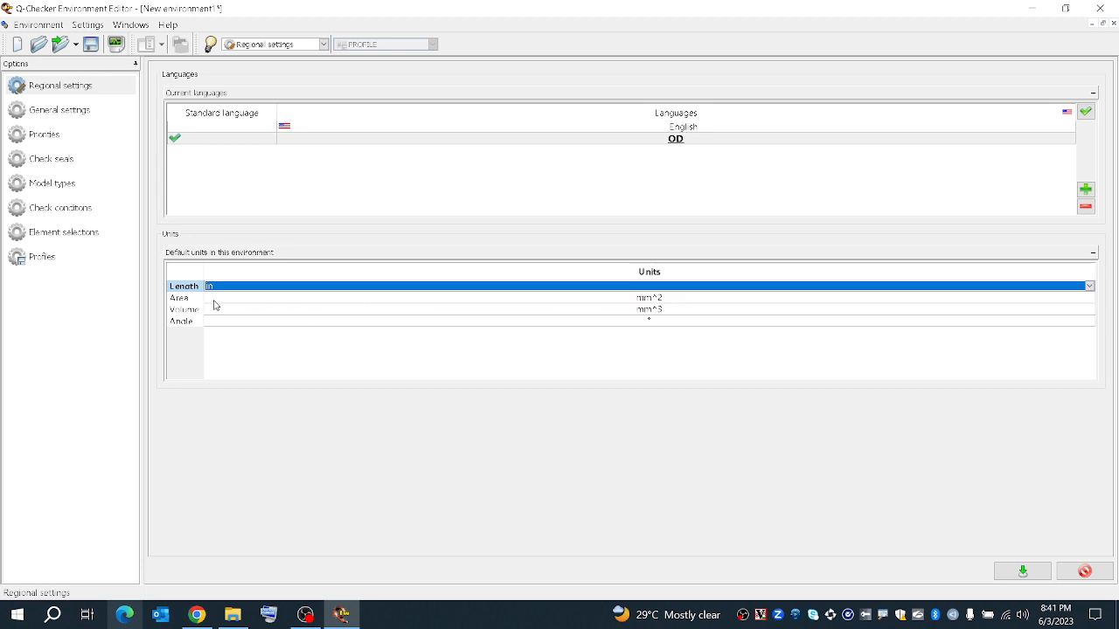
# Set the default Area unit to in^2 and the default Volume unit to in^3.
pyautogui.click(313, 298)
pyautogui.click(313, 298)
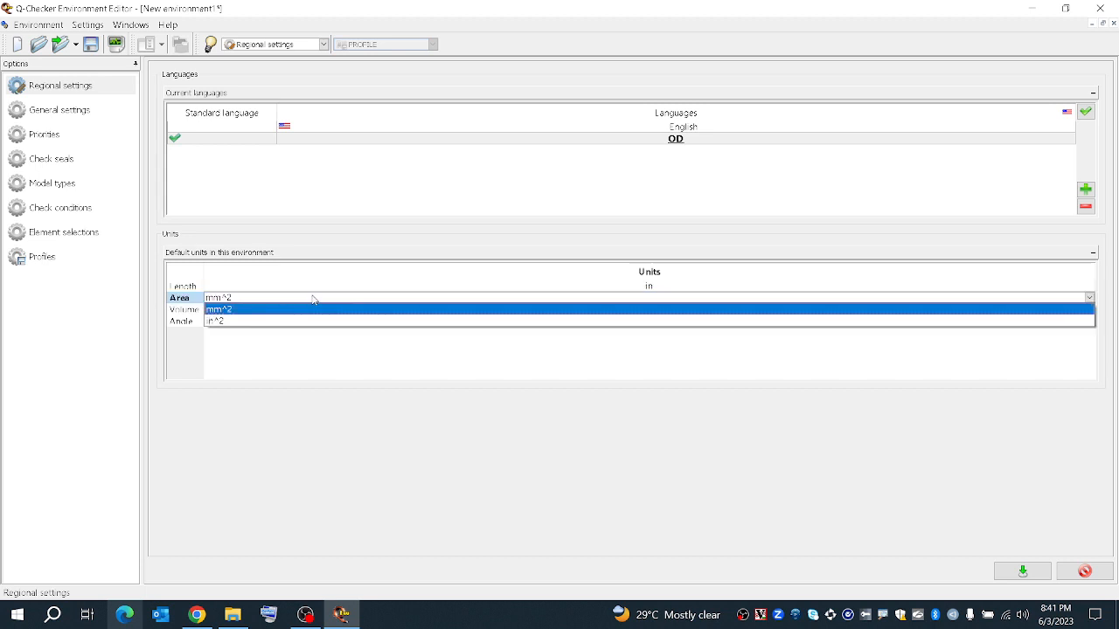
pyautogui.click(274, 321)
pyautogui.click(199, 312)
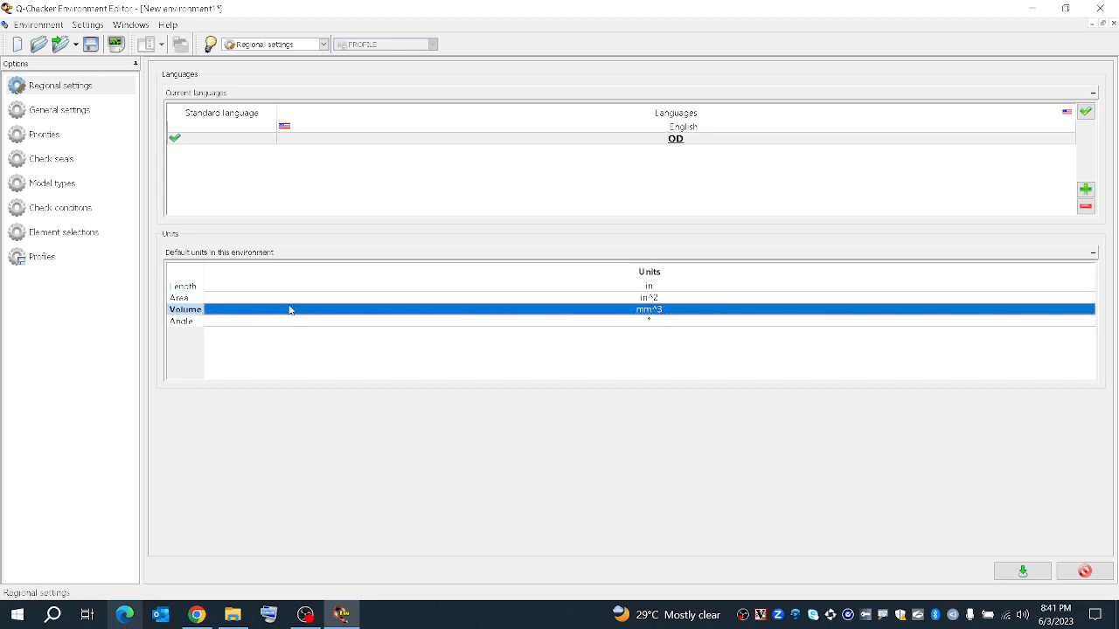
pyautogui.click(379, 311)
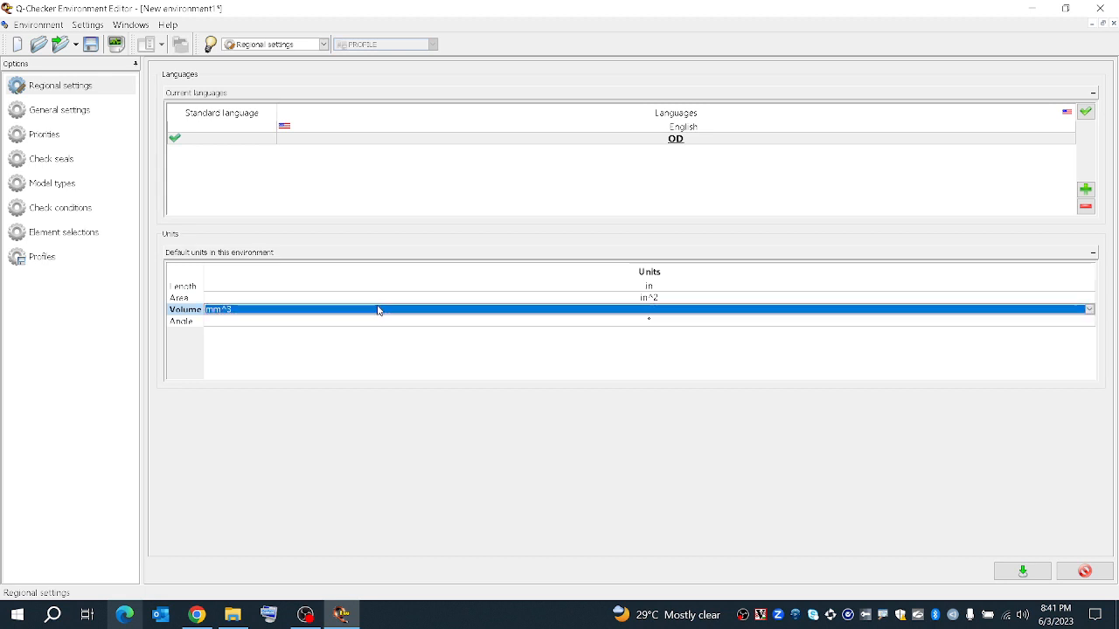
pyautogui.click(319, 315)
pyautogui.click(305, 332)
# Check the default unit rows from Angle up to Length and apply the regional settings.
pyautogui.click(305, 321)
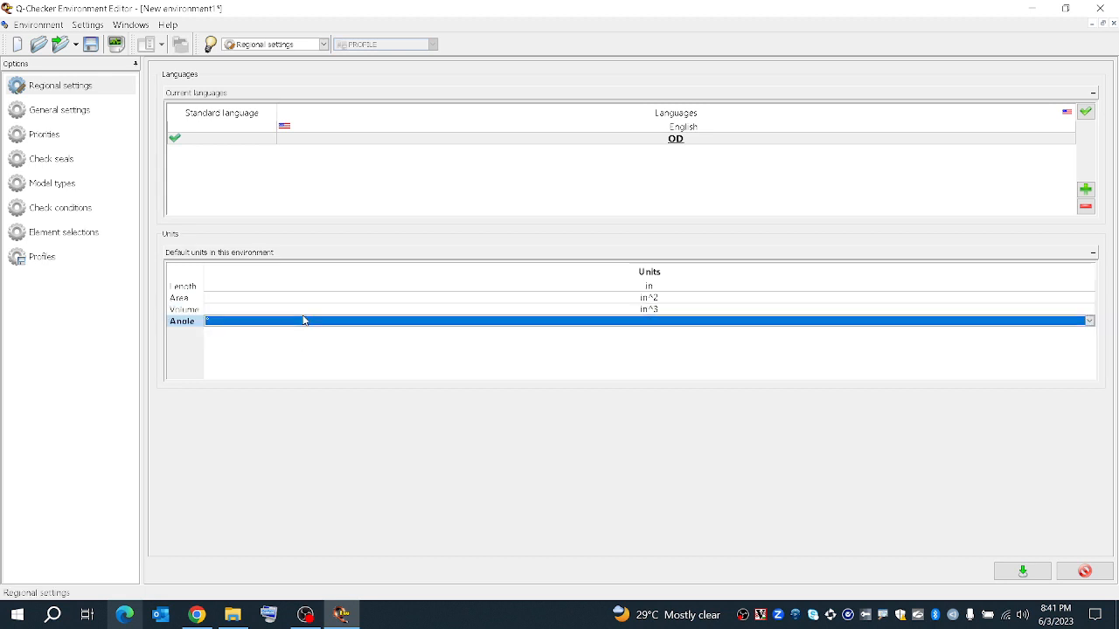
pyautogui.click(358, 370)
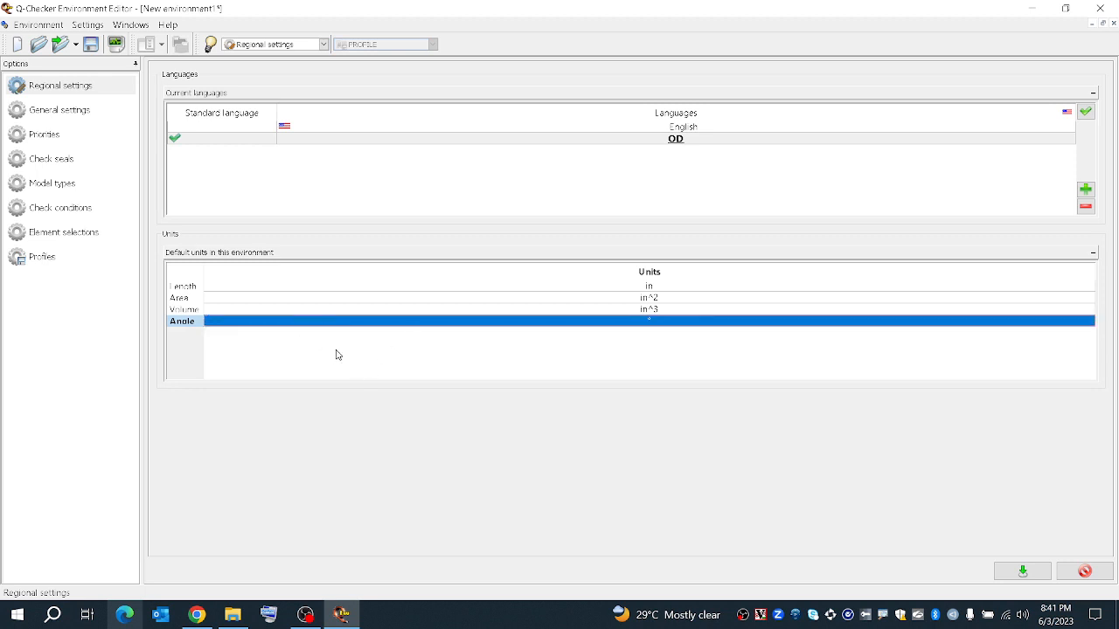
pyautogui.click(631, 310)
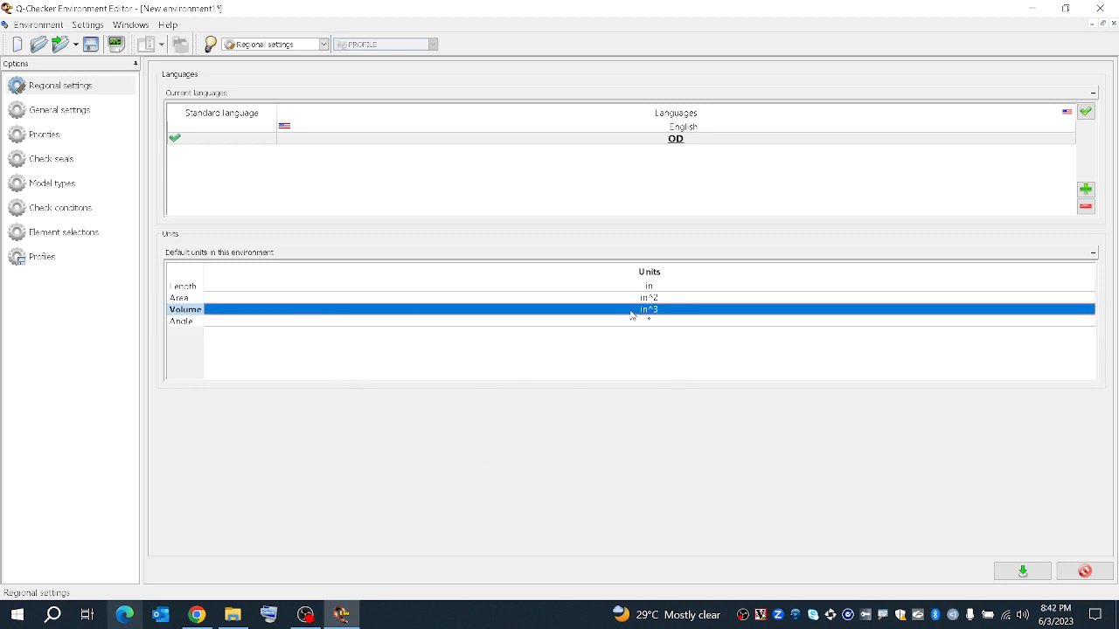
pyautogui.click(647, 298)
pyautogui.click(648, 298)
pyautogui.click(675, 299)
pyautogui.click(666, 289)
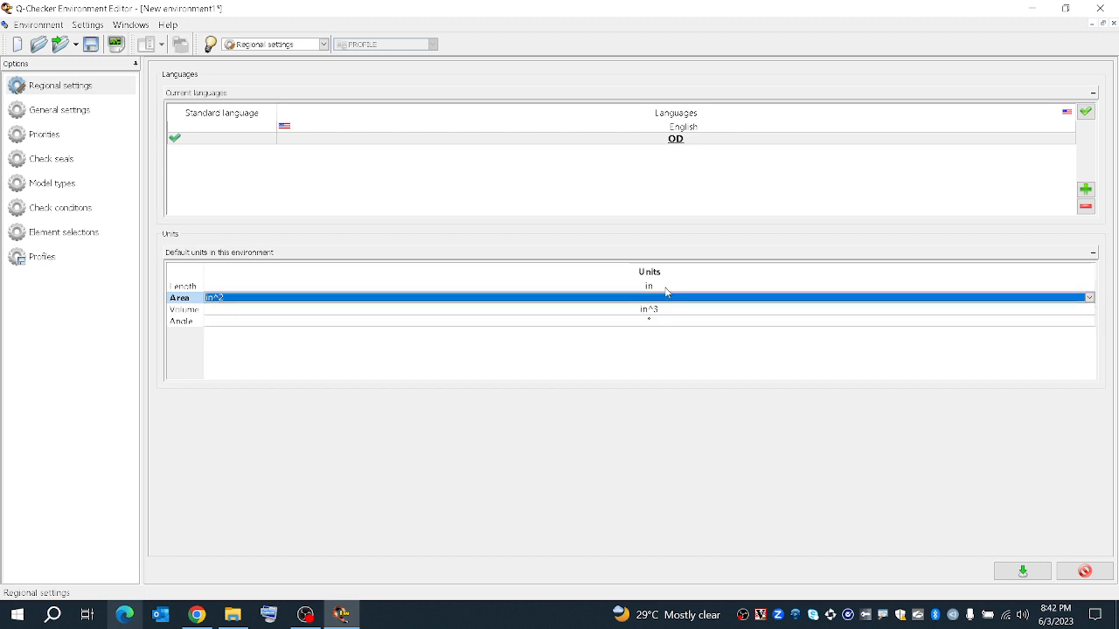
pyautogui.click(666, 287)
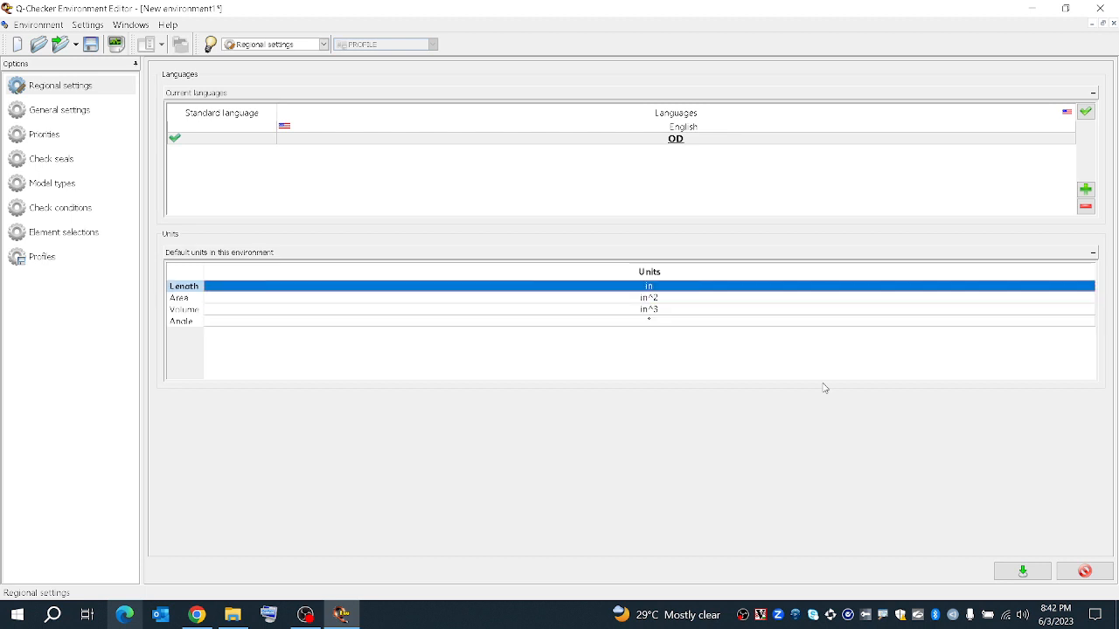
pyautogui.click(1022, 572)
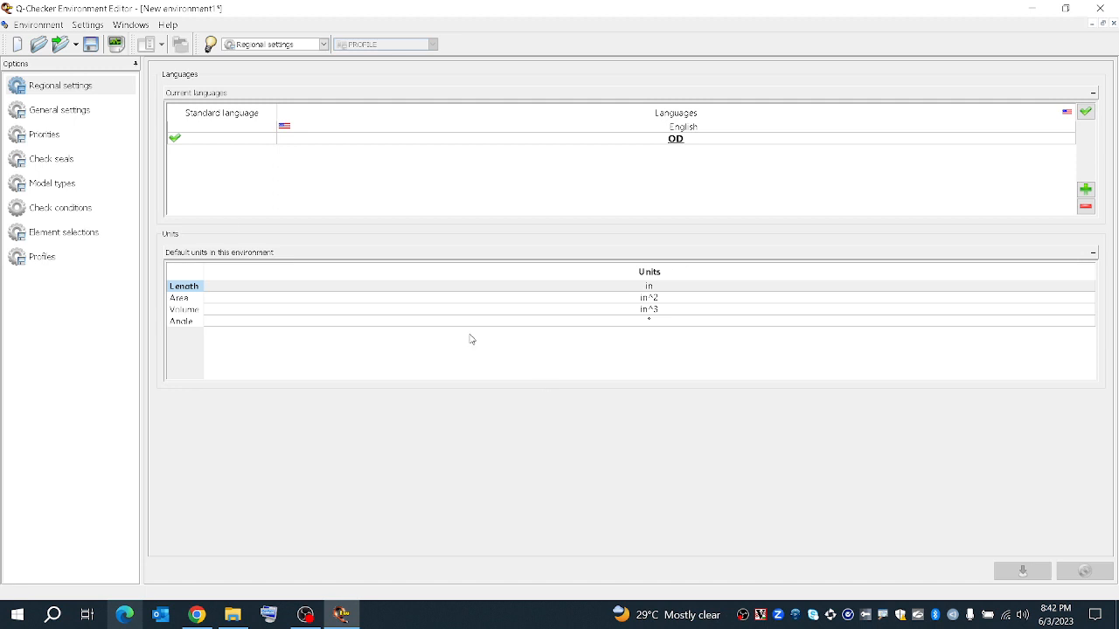
# Open the General settings and examine which start window buttons are shown or hidden, glancing at the Priorities in between.
pyautogui.click(50, 112)
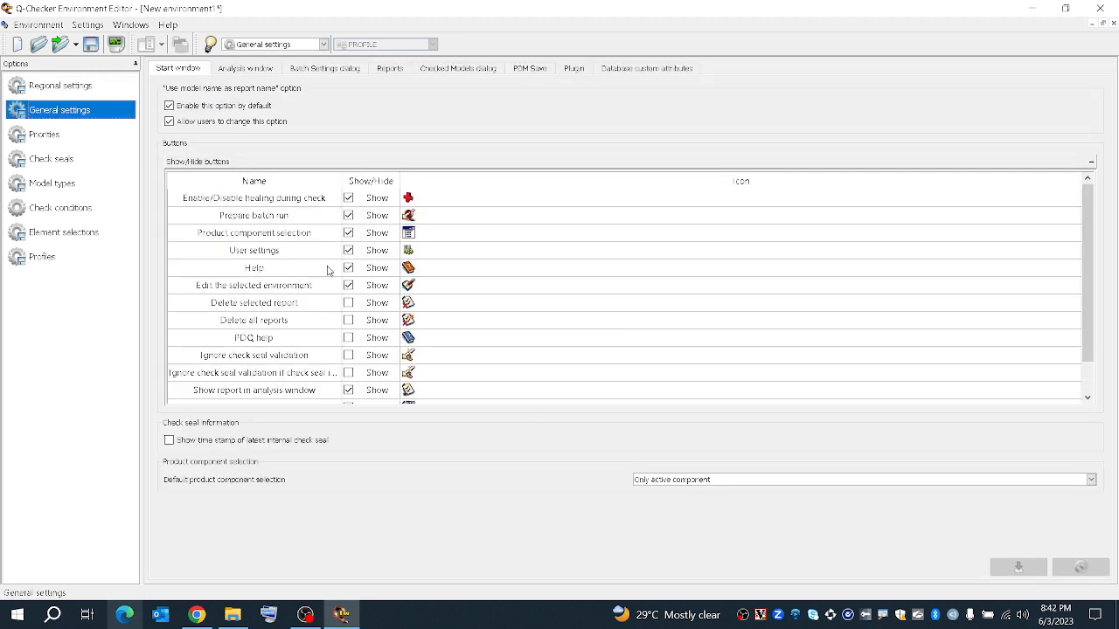
pyautogui.click(408, 326)
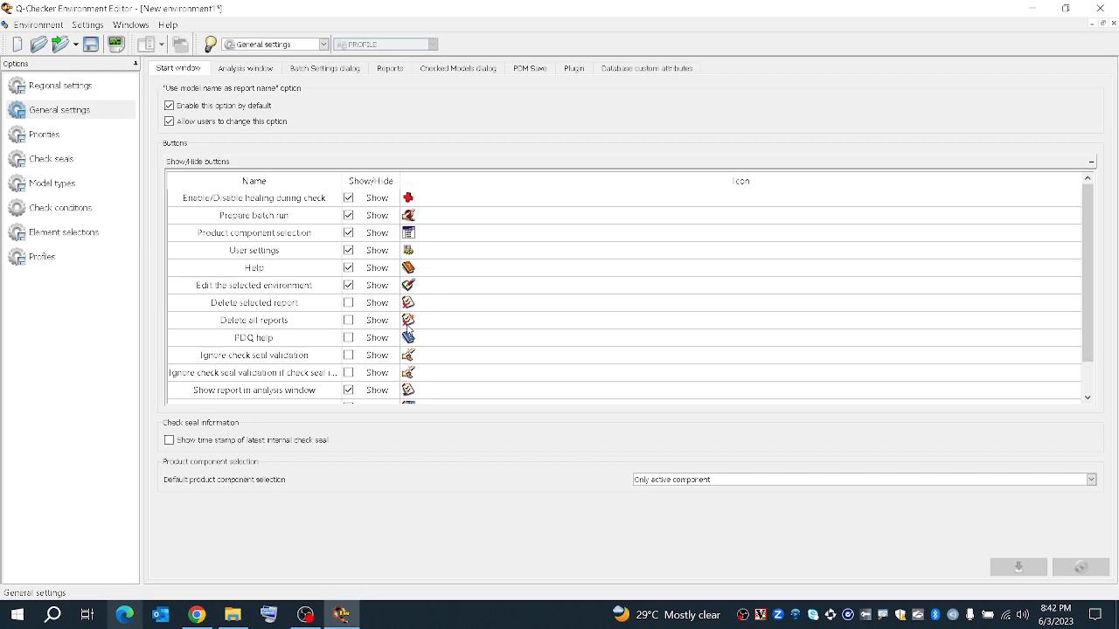
pyautogui.click(48, 133)
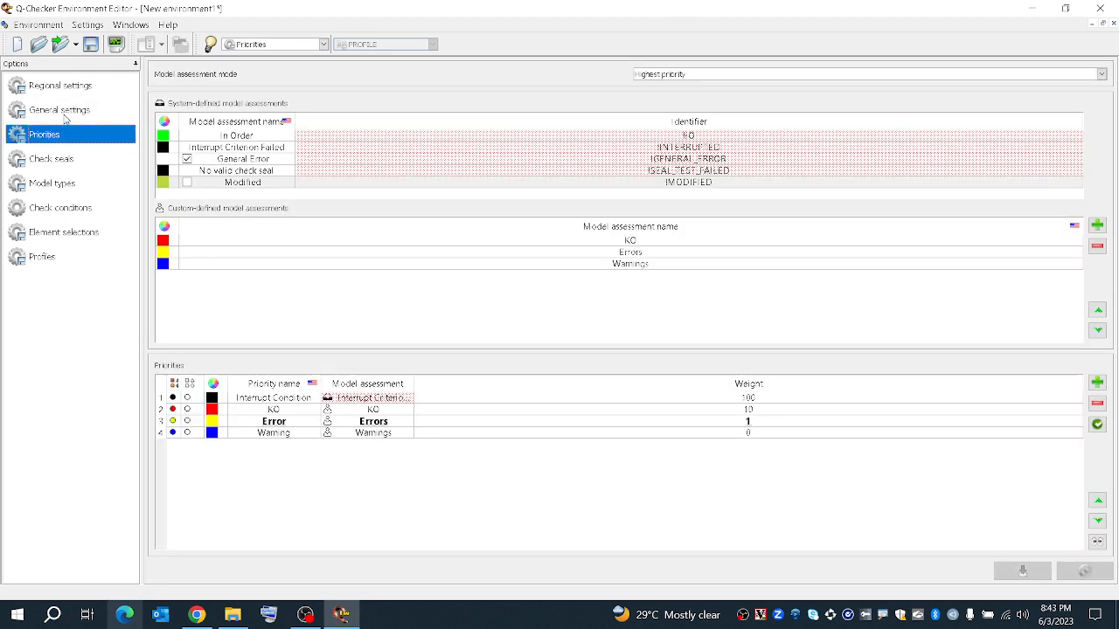
pyautogui.click(61, 110)
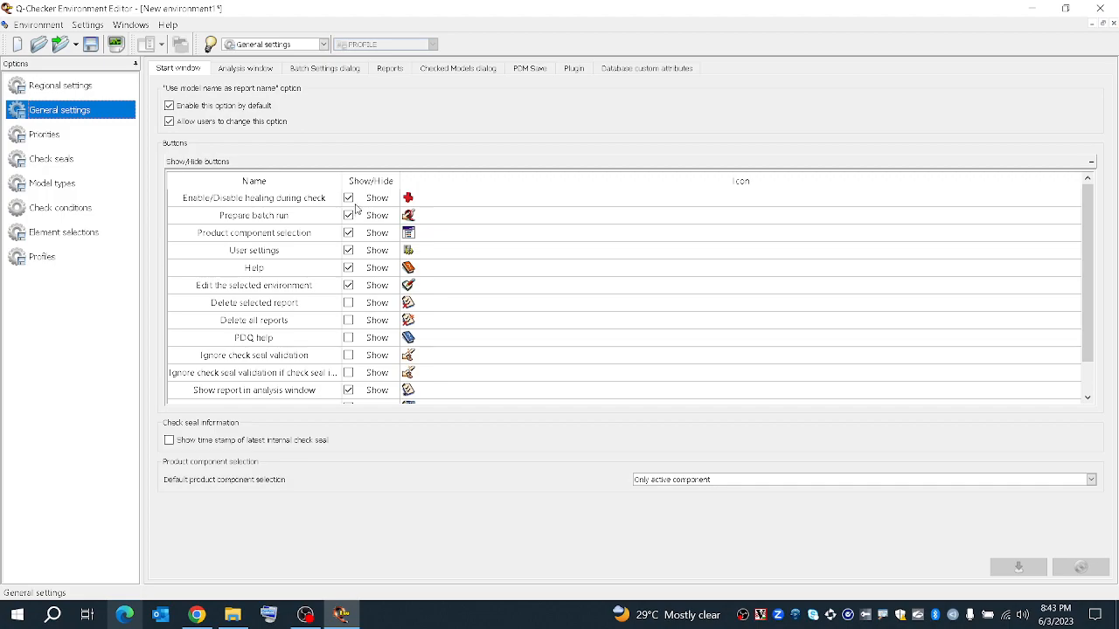
# Launch the Q-Checker V5-6 R2022 CATIA session from the desktop and return to the environment's General settings.
pyautogui.click(1116, 620)
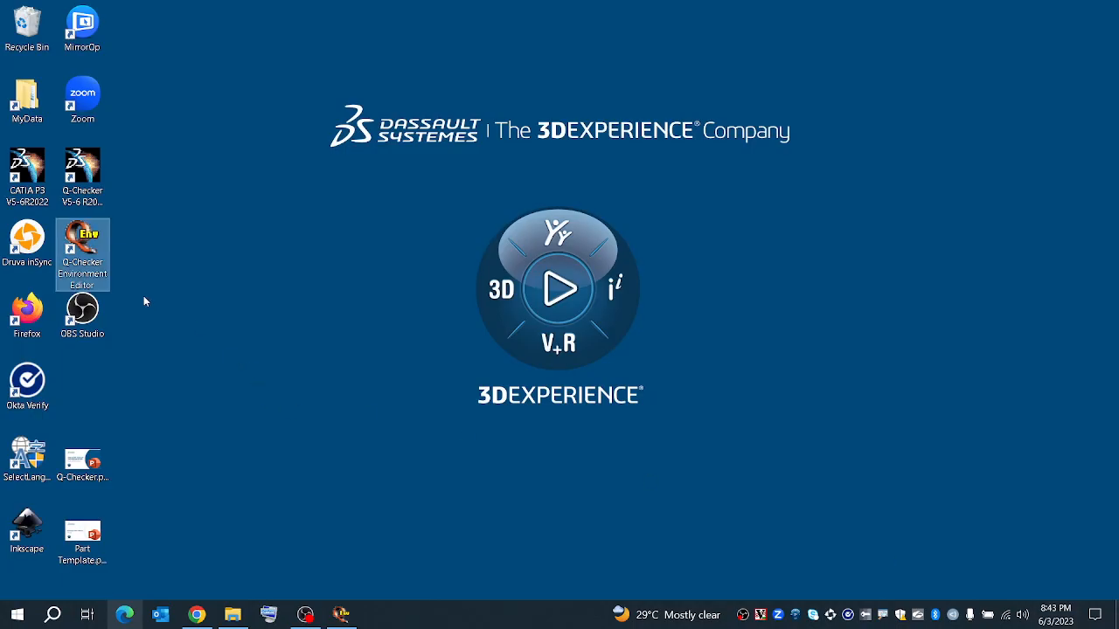
pyautogui.doubleClick(74, 175)
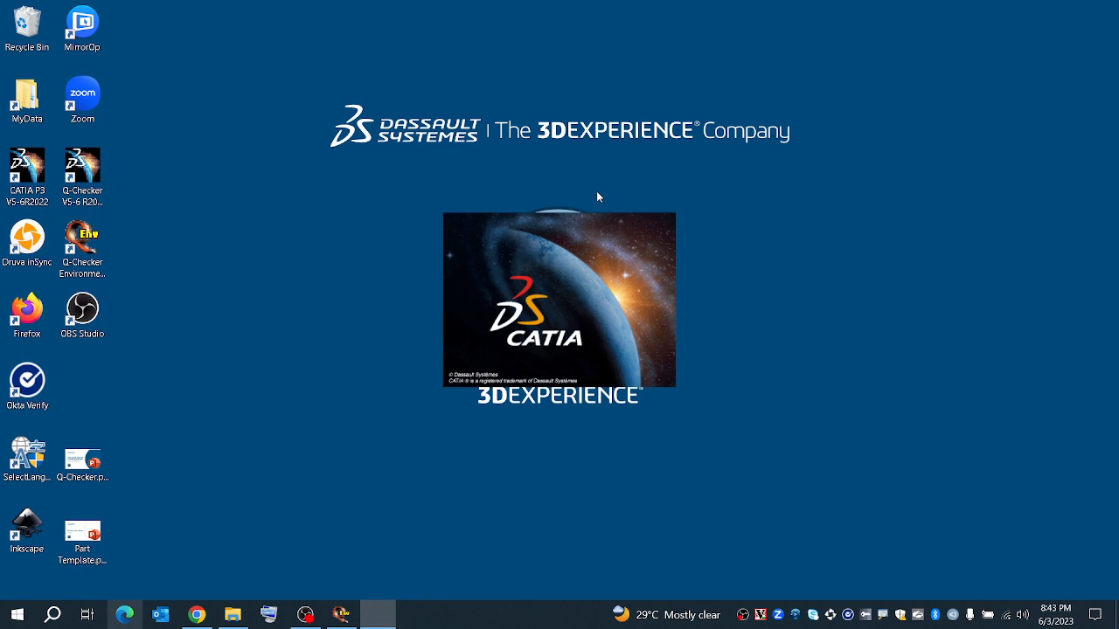
pyautogui.rightClick(734, 204)
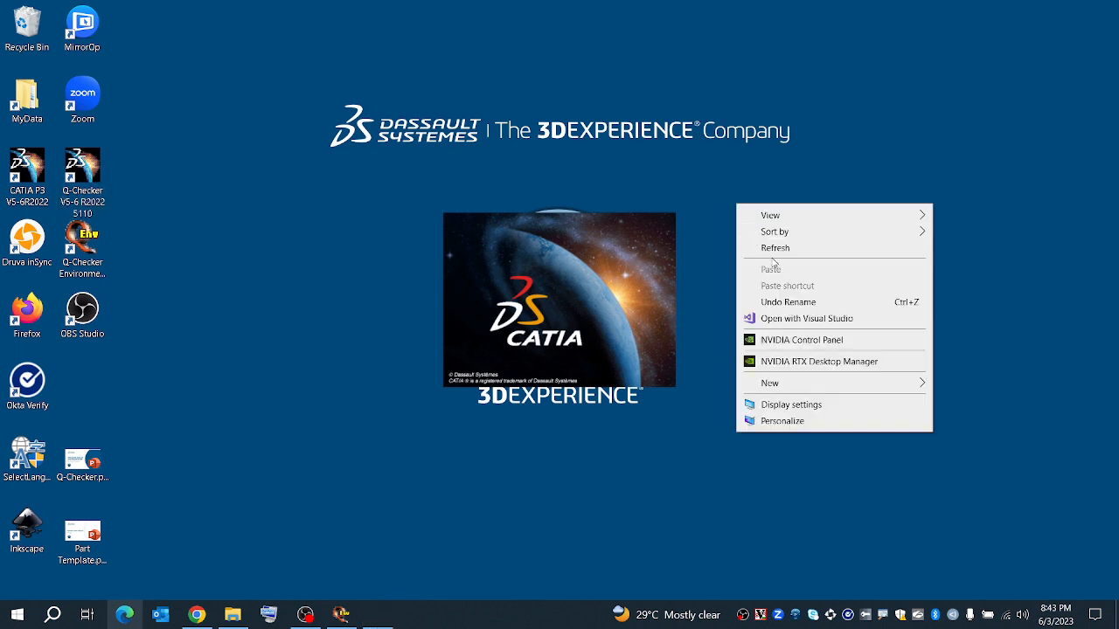
pyautogui.click(773, 250)
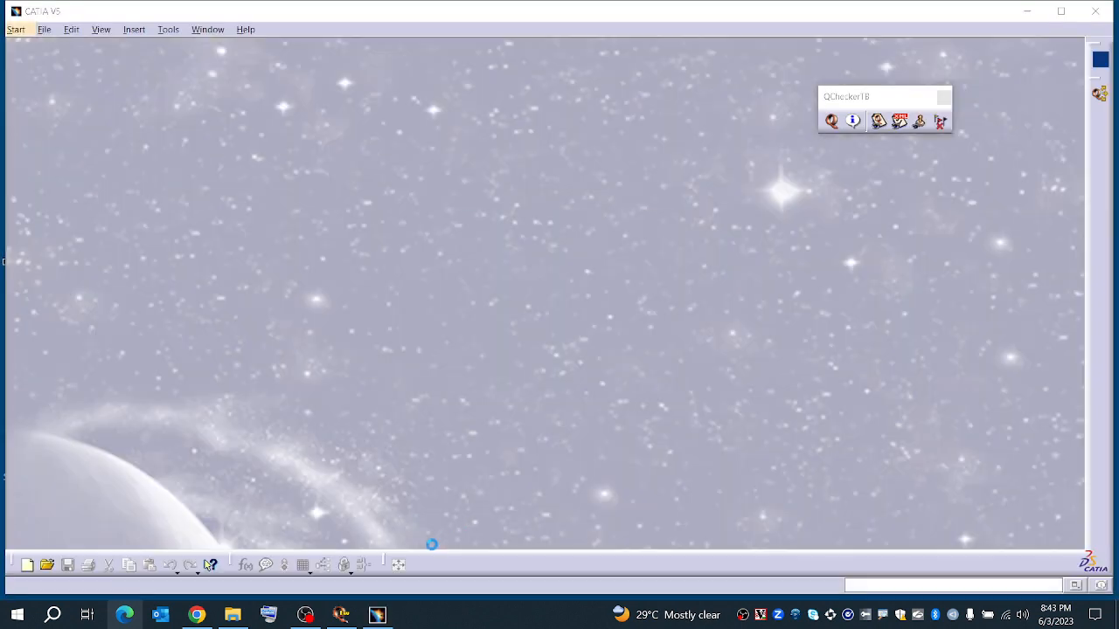
pyautogui.click(342, 614)
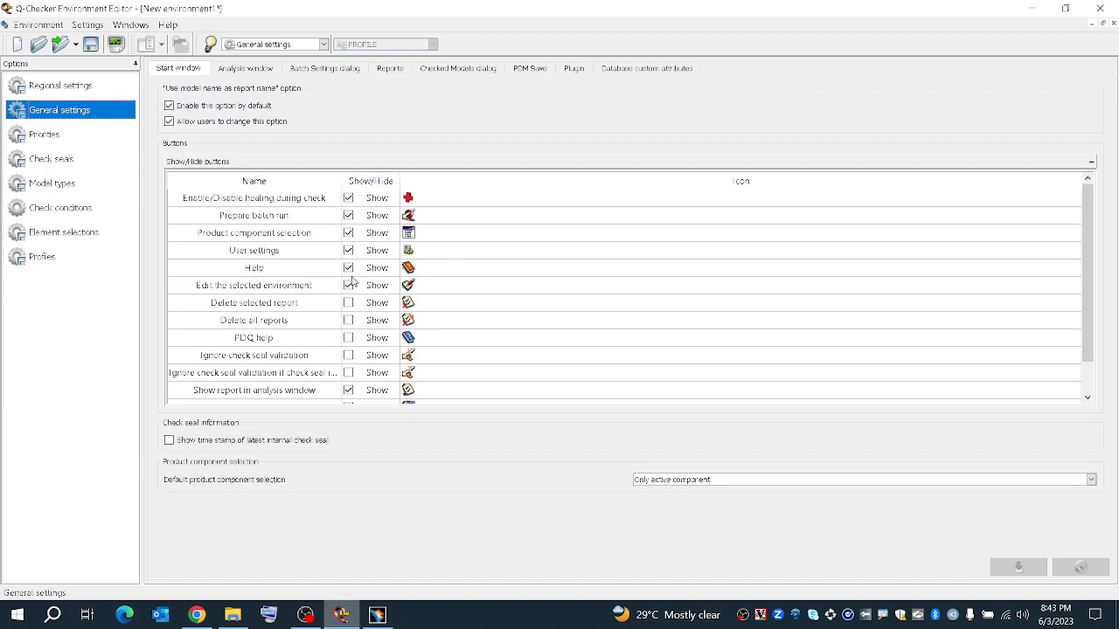
pyautogui.click(376, 614)
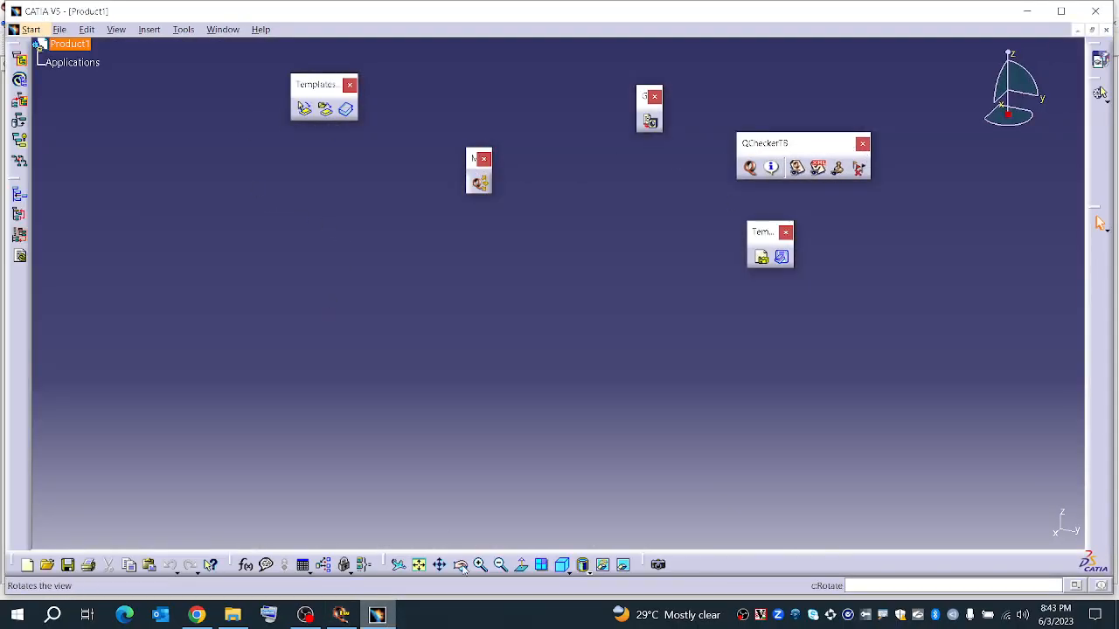
pyautogui.click(341, 614)
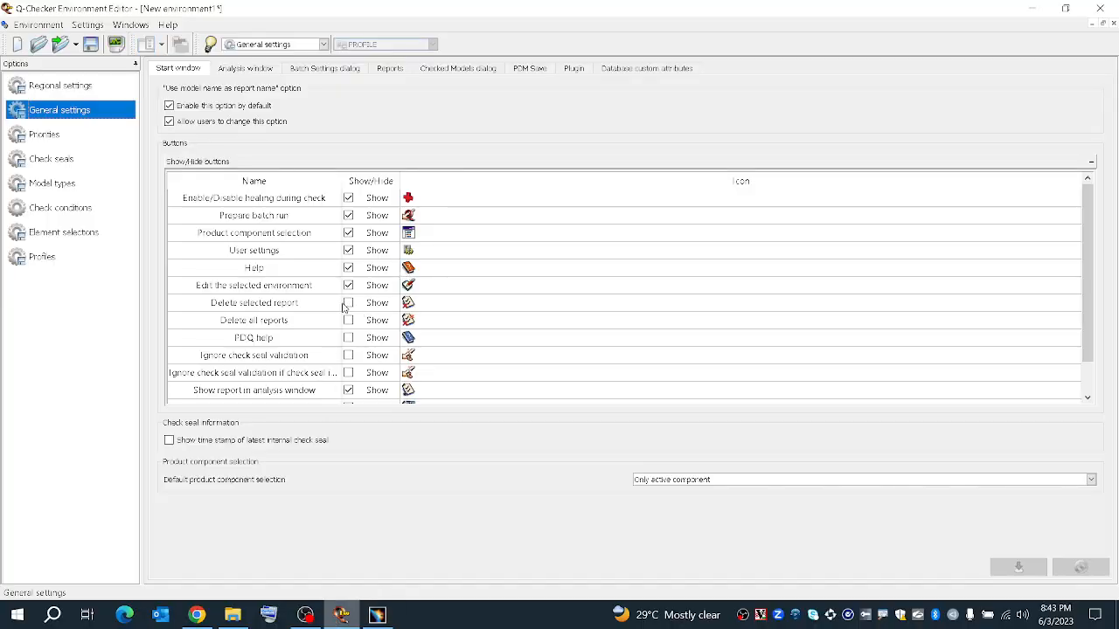
# Show the Delete selected report, Delete all reports and PDQ help buttons in the start window and apply the general settings.
pyautogui.click(345, 306)
pyautogui.click(345, 304)
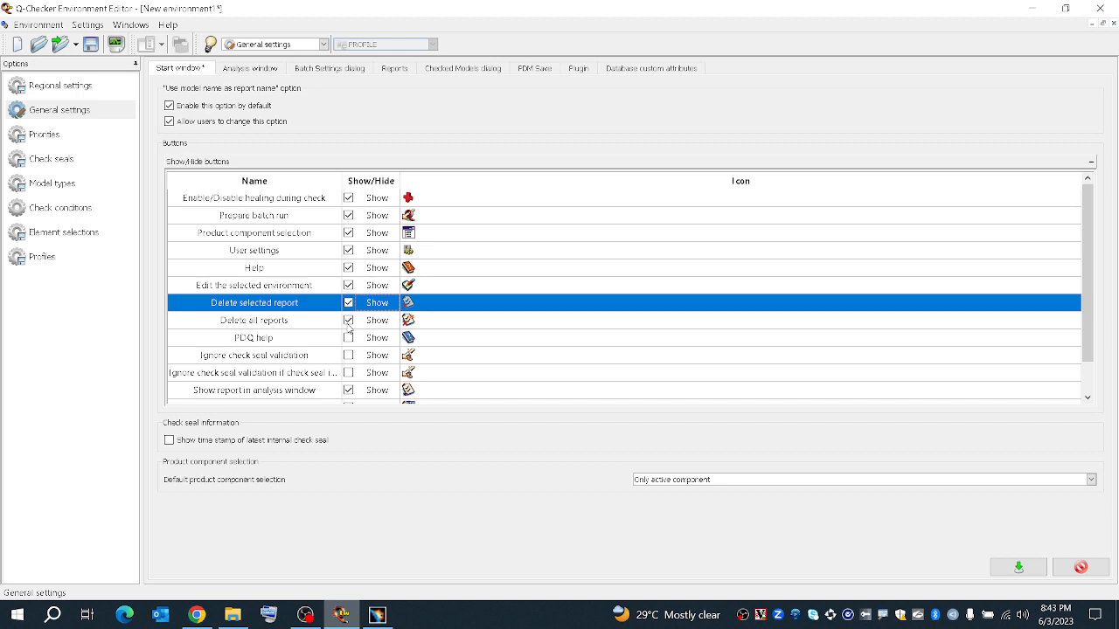
pyautogui.click(350, 341)
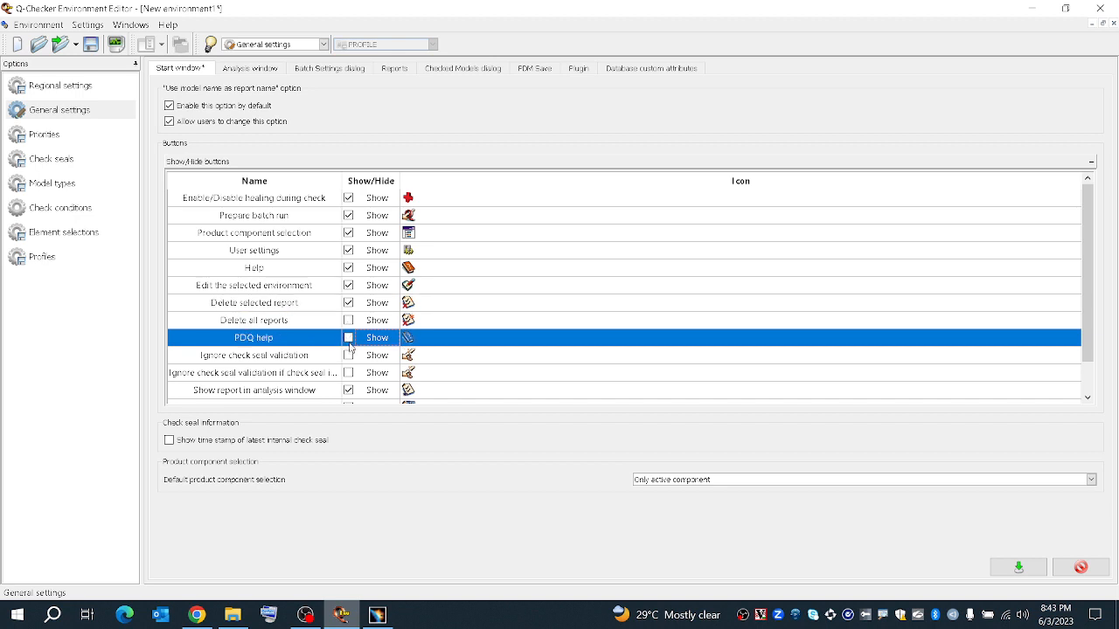
pyautogui.click(349, 338)
pyautogui.click(348, 337)
pyautogui.click(1018, 568)
# Switch to CATIA, start Q-Checker on Product1 to inspect its start window buttons and Batch Settings, and close CATIA.
pyautogui.click(1117, 615)
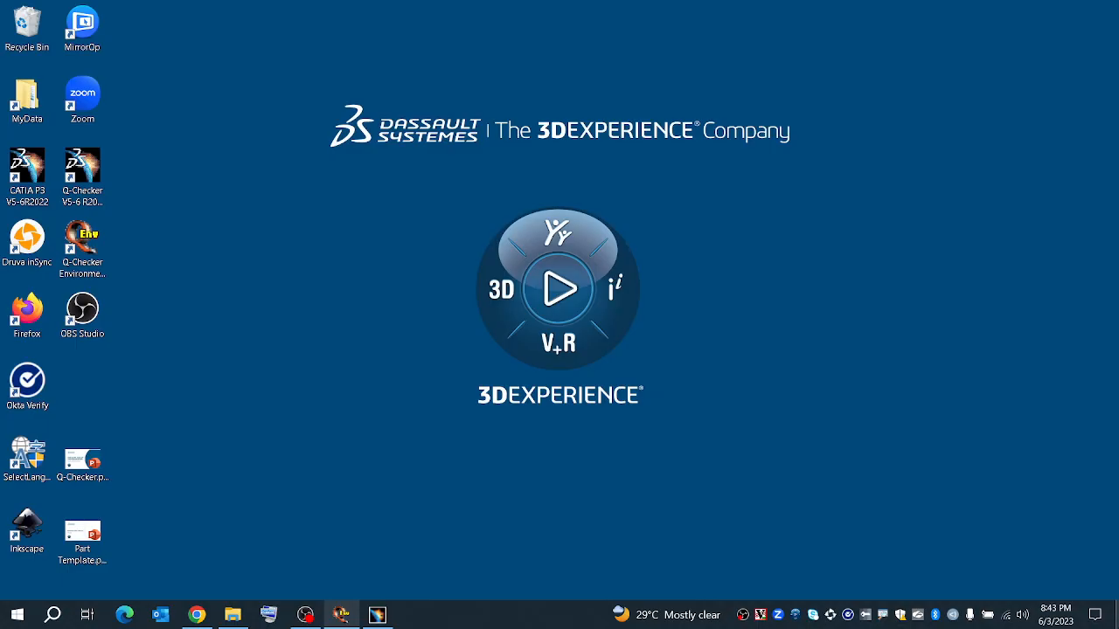
pyautogui.click(377, 610)
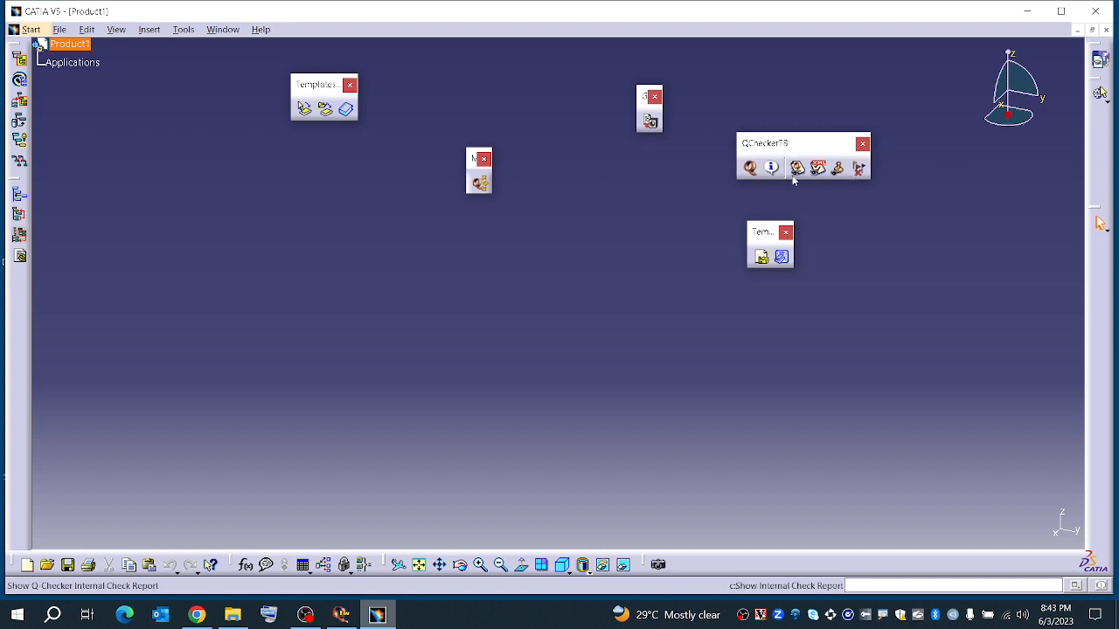
pyautogui.click(750, 168)
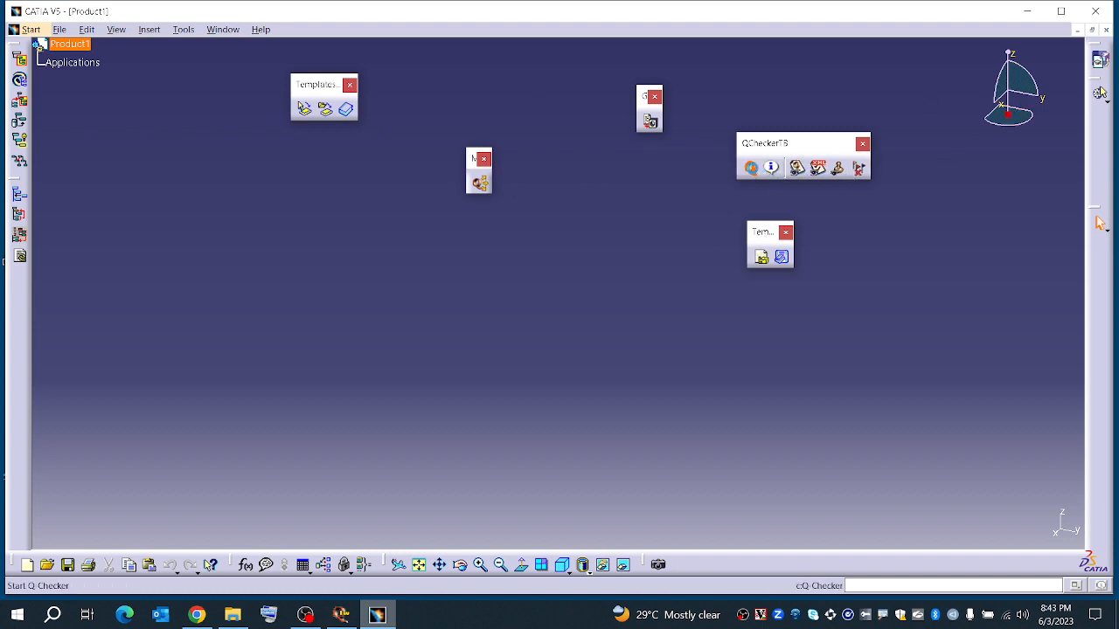
pyautogui.click(722, 425)
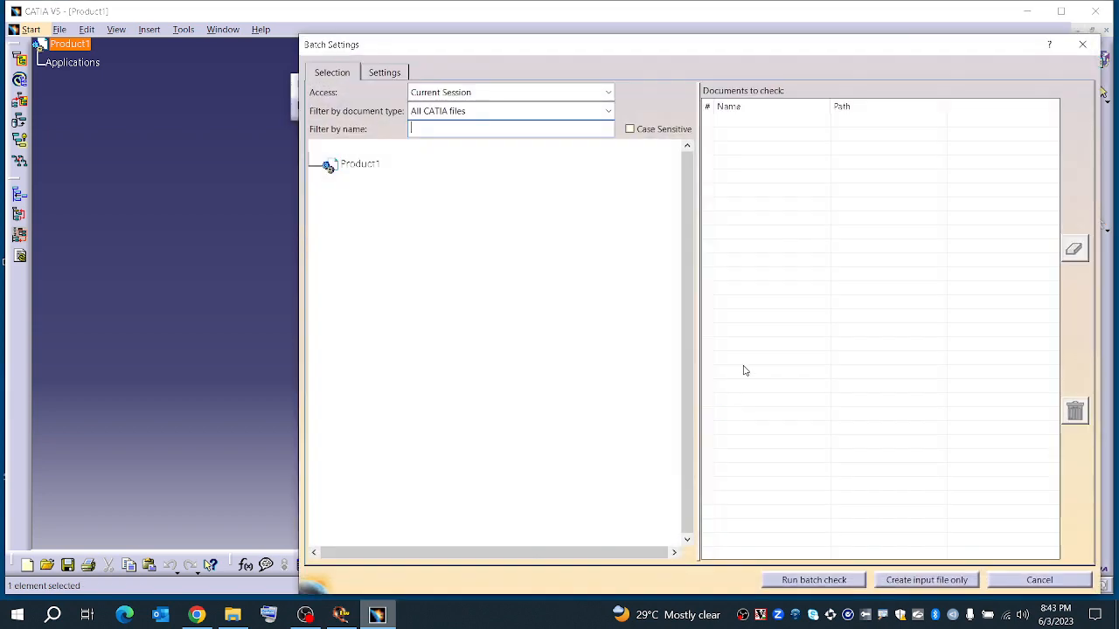
pyautogui.click(1084, 45)
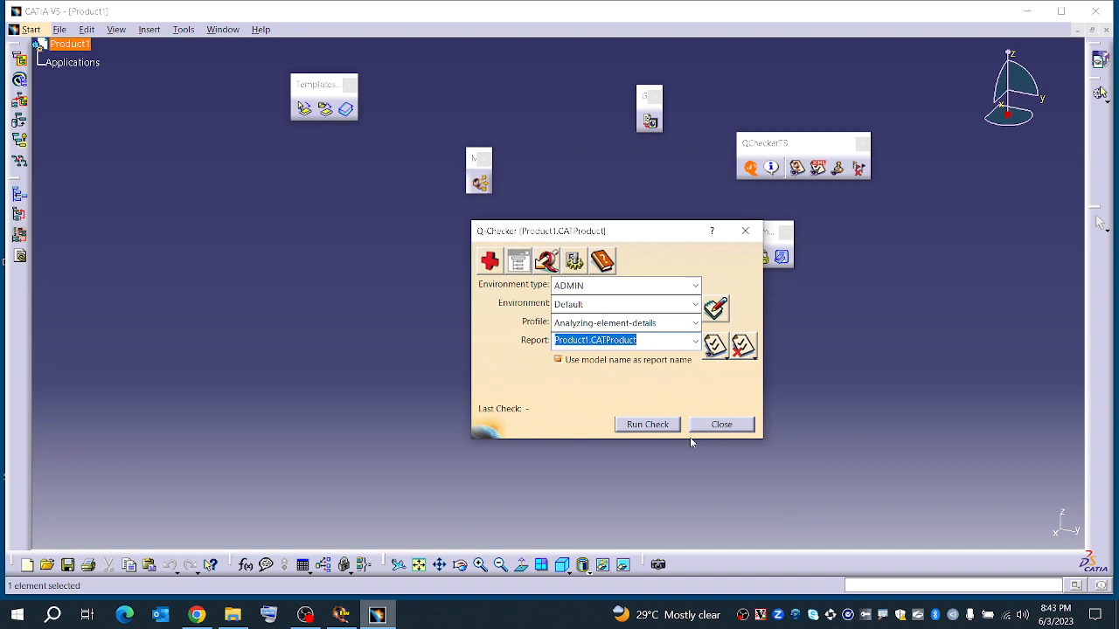
pyautogui.click(700, 424)
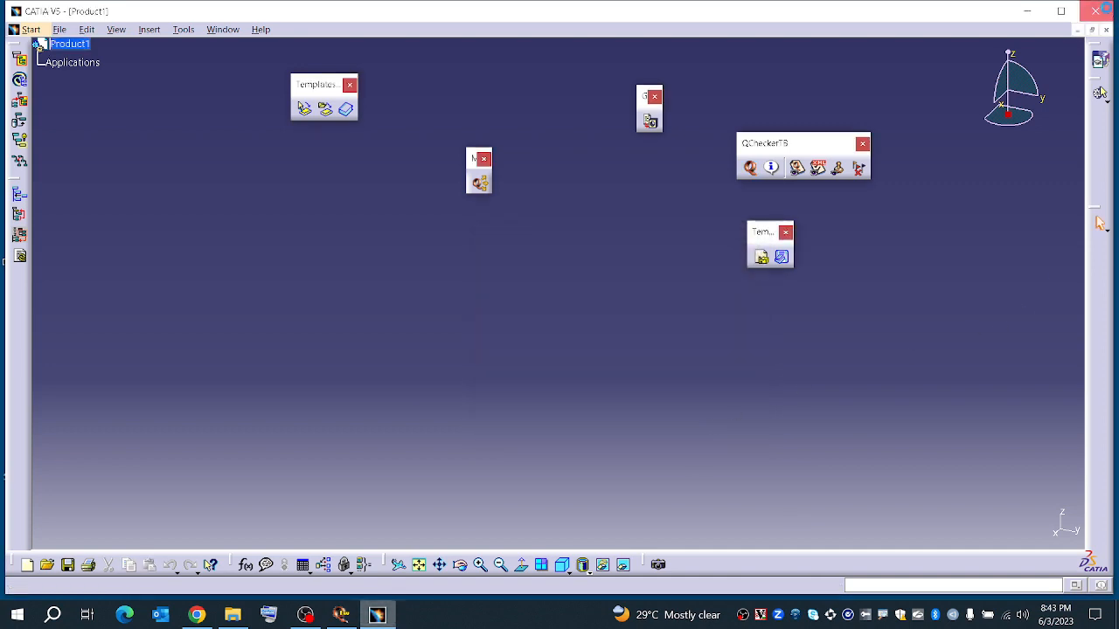
pyautogui.click(1095, 11)
# Return to the environment editor and save the environment as New environment1 with compression.
pyautogui.click(333, 620)
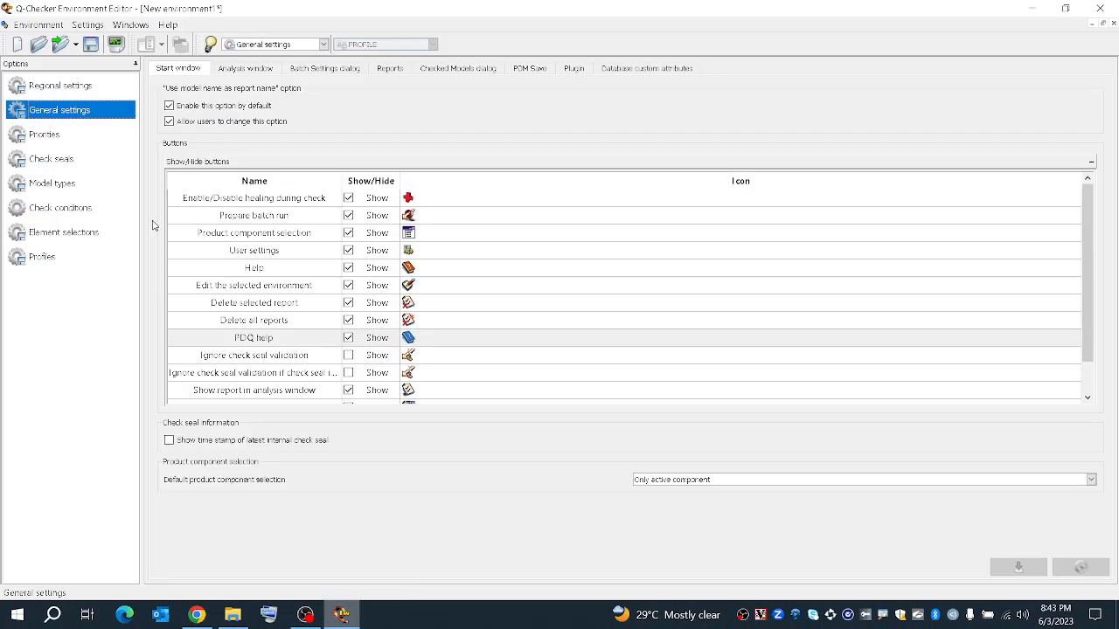
pyautogui.click(91, 44)
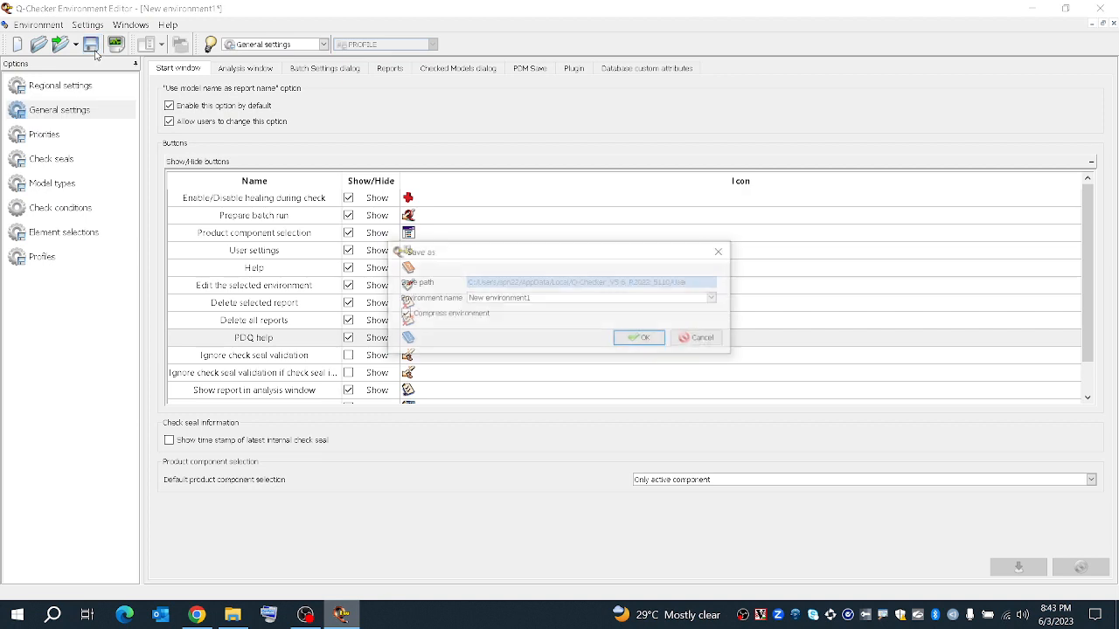
pyautogui.click(651, 339)
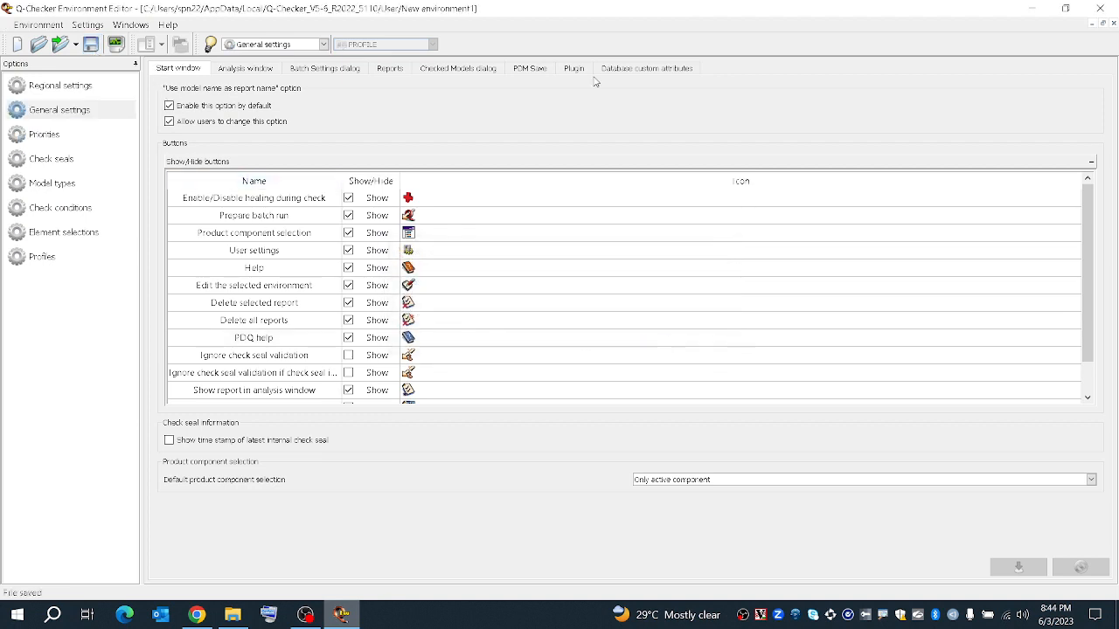
# Minimize the environment editor, refresh the desktop, relaunch the Q-Checker CATIA session and bring the editor back.
pyautogui.click(1031, 7)
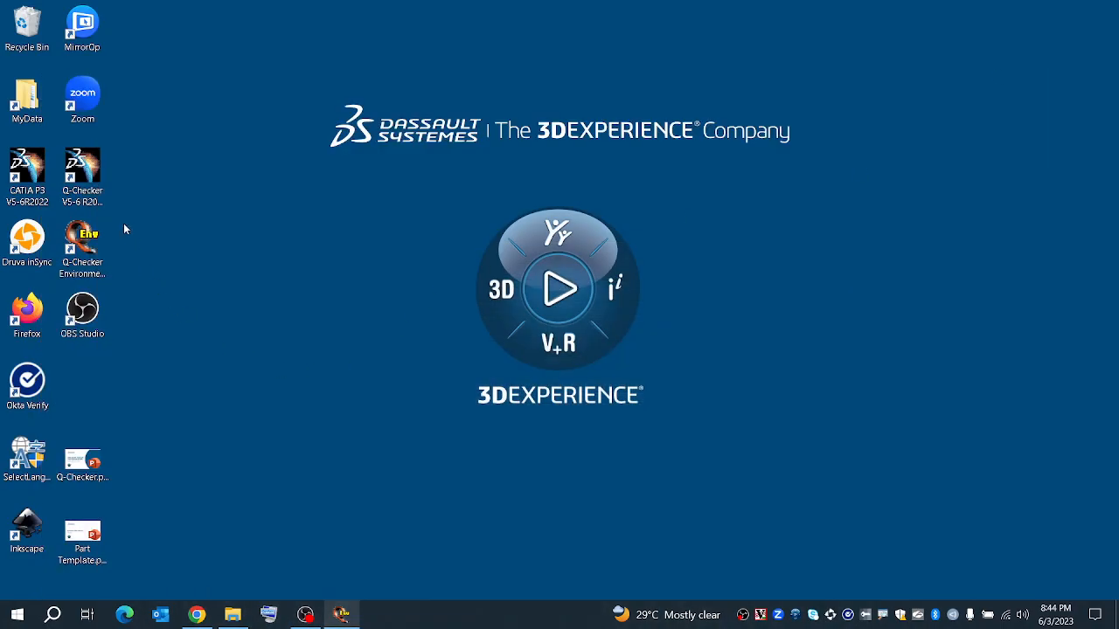
pyautogui.doubleClick(82, 247)
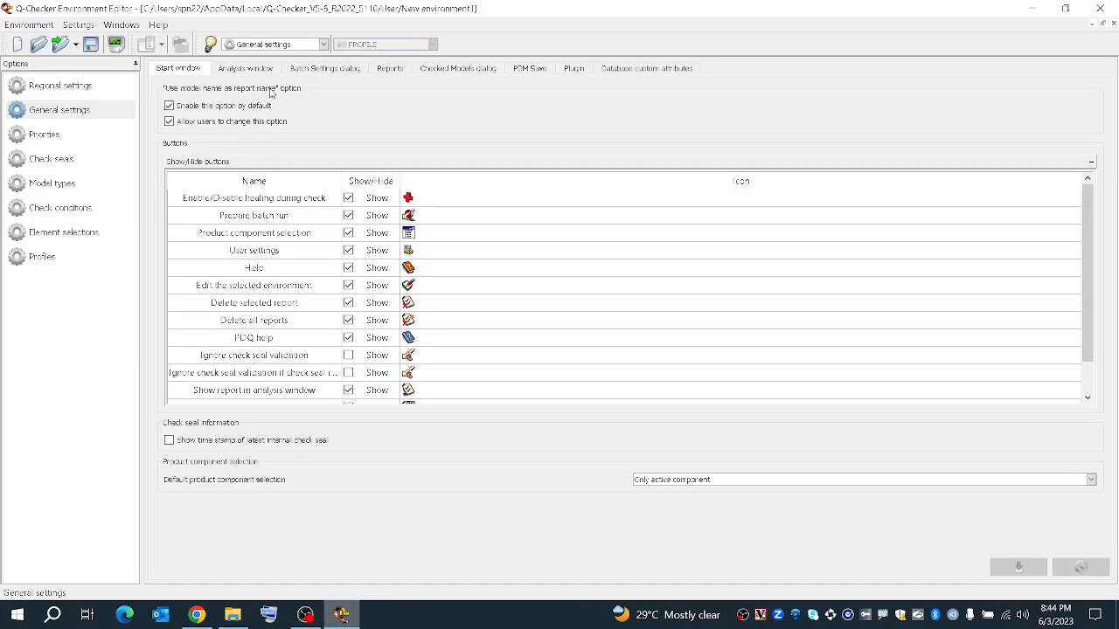
pyautogui.click(1031, 8)
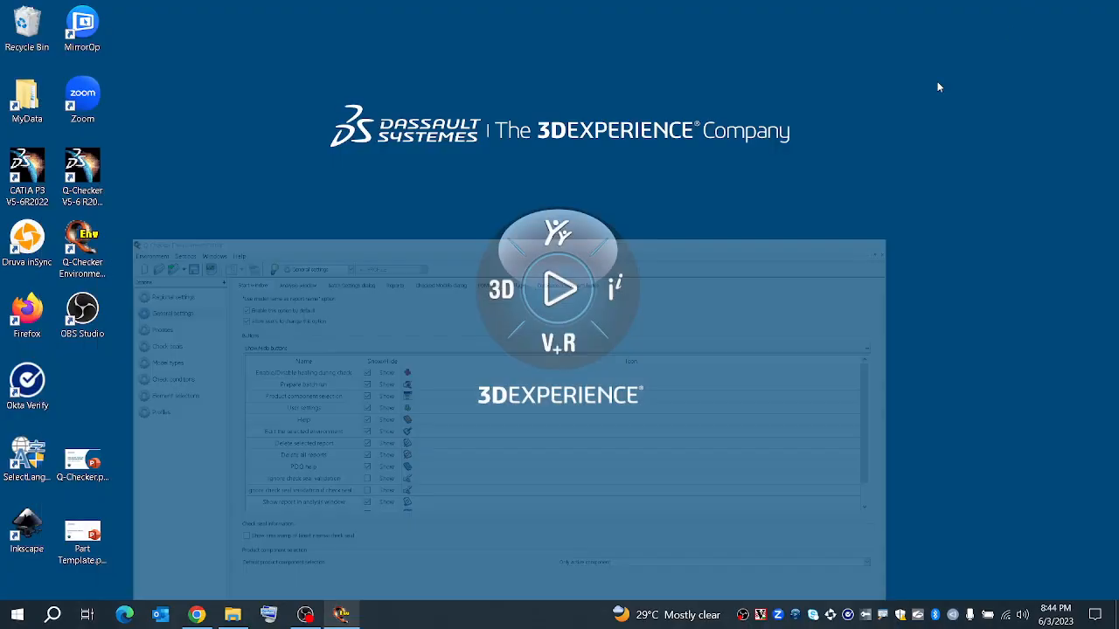
pyautogui.rightClick(316, 149)
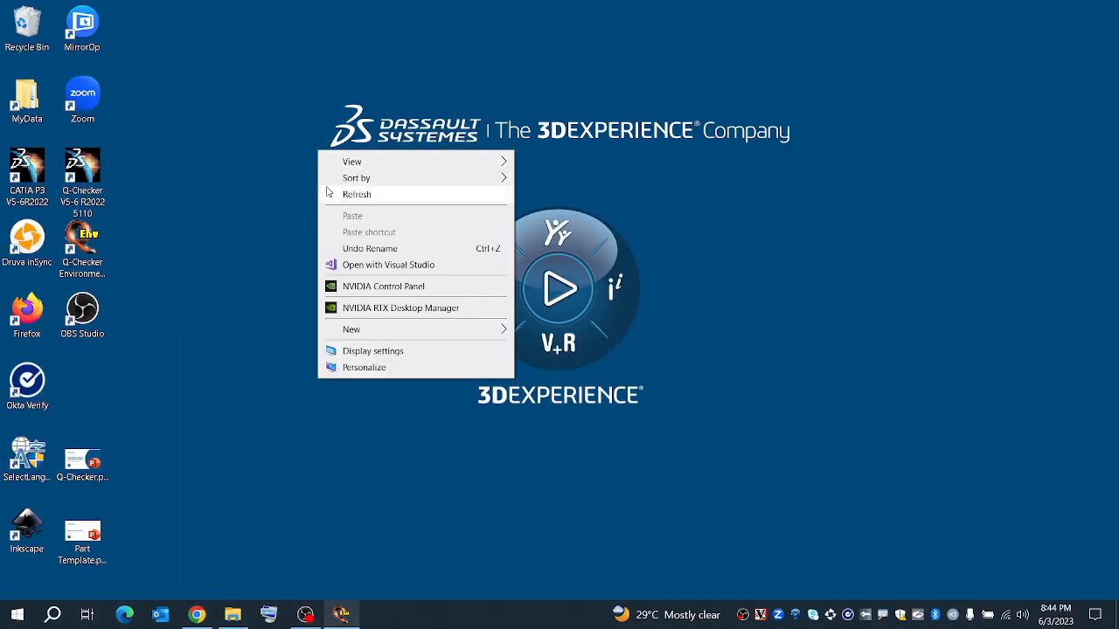
pyautogui.click(340, 192)
pyautogui.rightClick(340, 192)
pyautogui.click(353, 234)
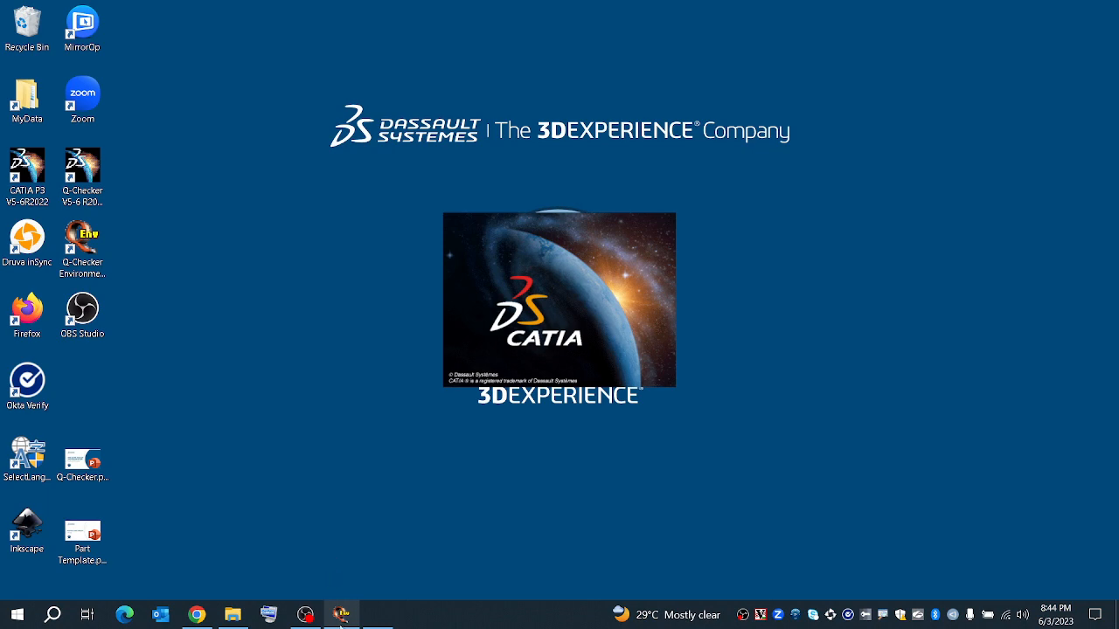
pyautogui.click(341, 616)
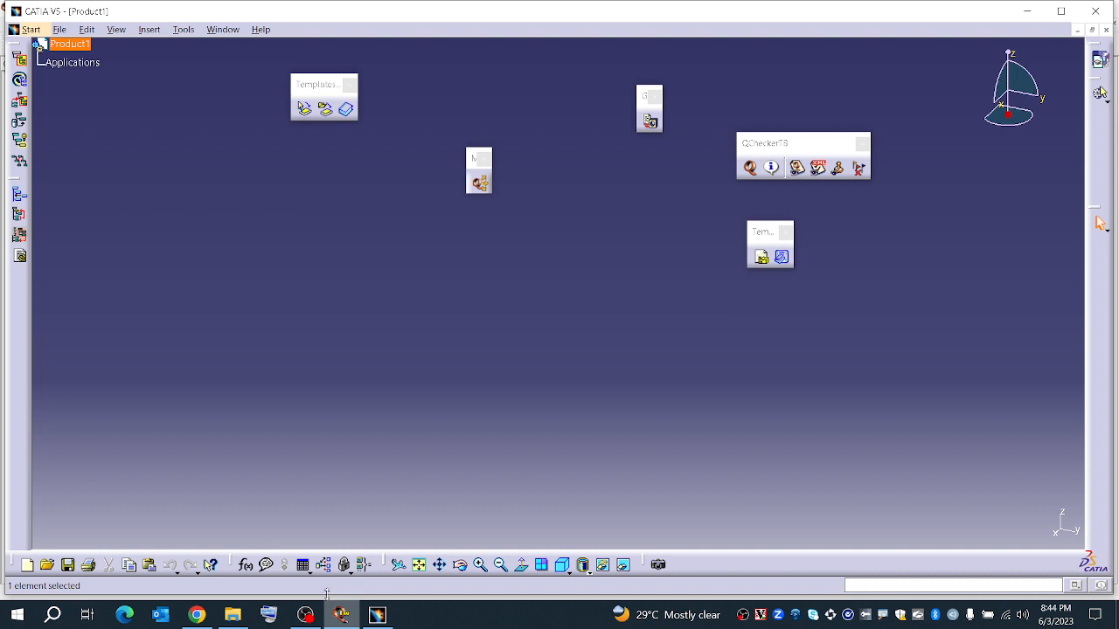
# Try to open the Q-Checker check report for Product1 in CATIA and return to the environment's General settings.
pyautogui.click(813, 170)
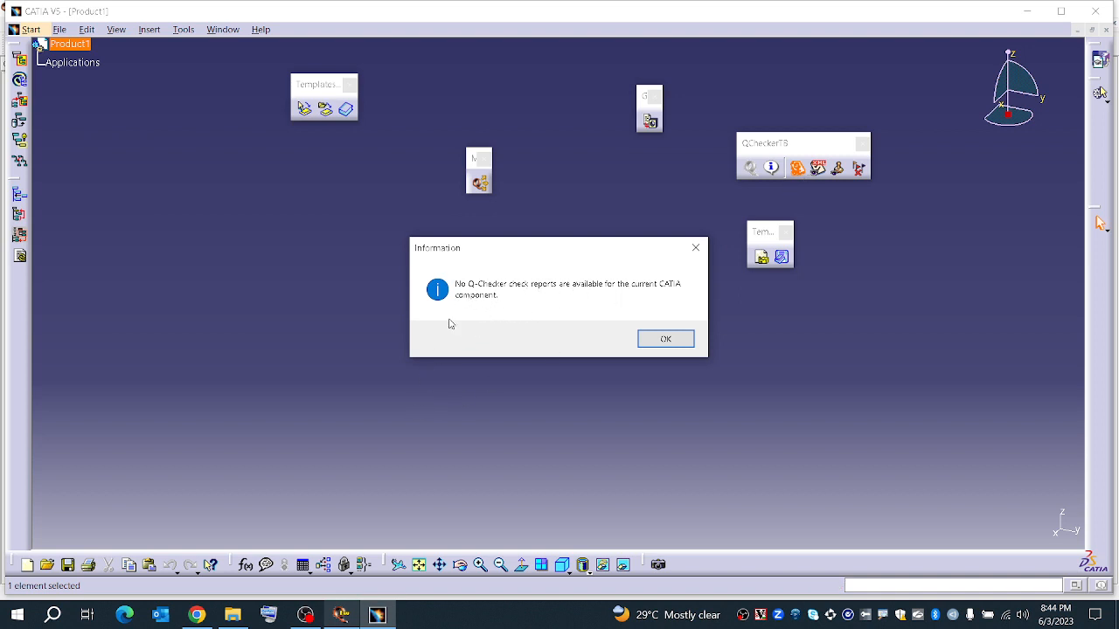
pyautogui.click(666, 339)
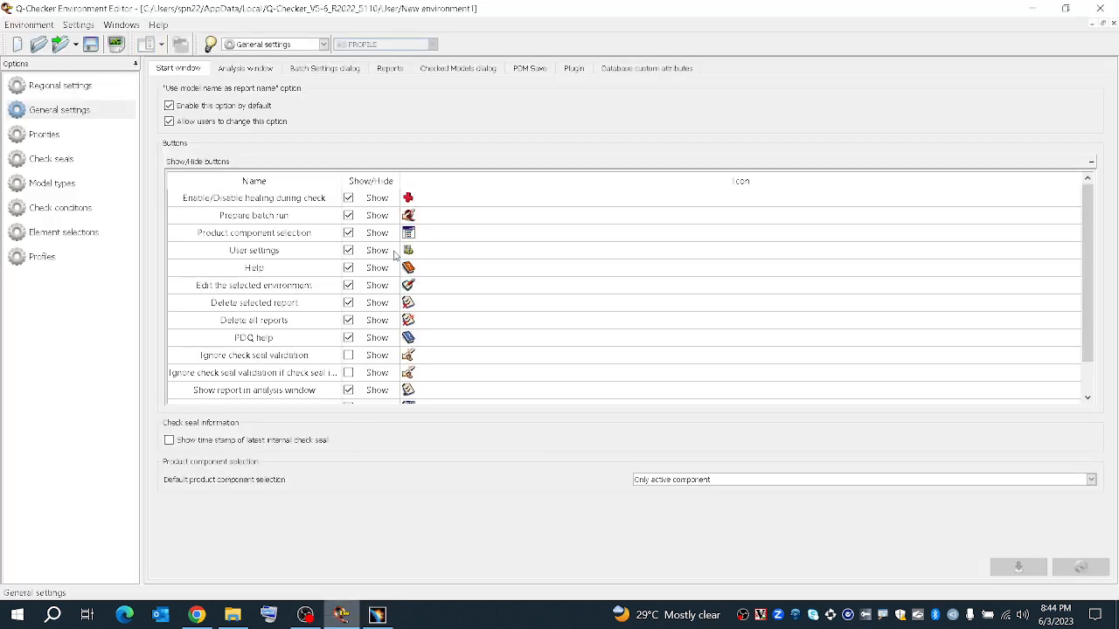
# Hide the Delete selected report, Delete all reports and PDQ help buttons in the start window settings.
pyautogui.click(353, 309)
pyautogui.click(349, 304)
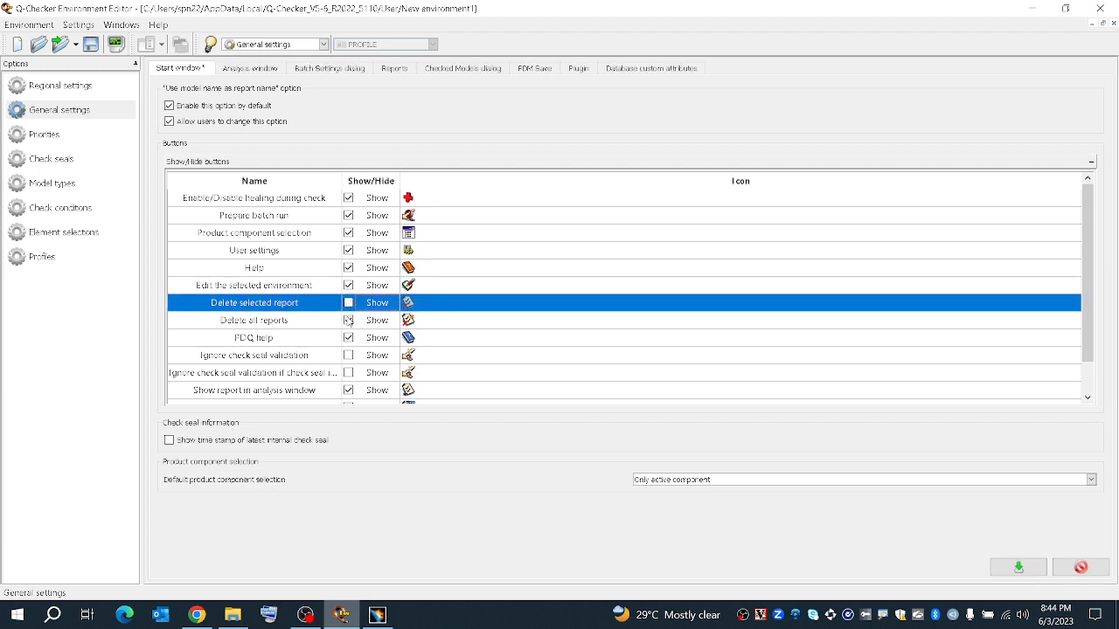
pyautogui.click(348, 320)
pyautogui.click(349, 337)
pyautogui.click(482, 342)
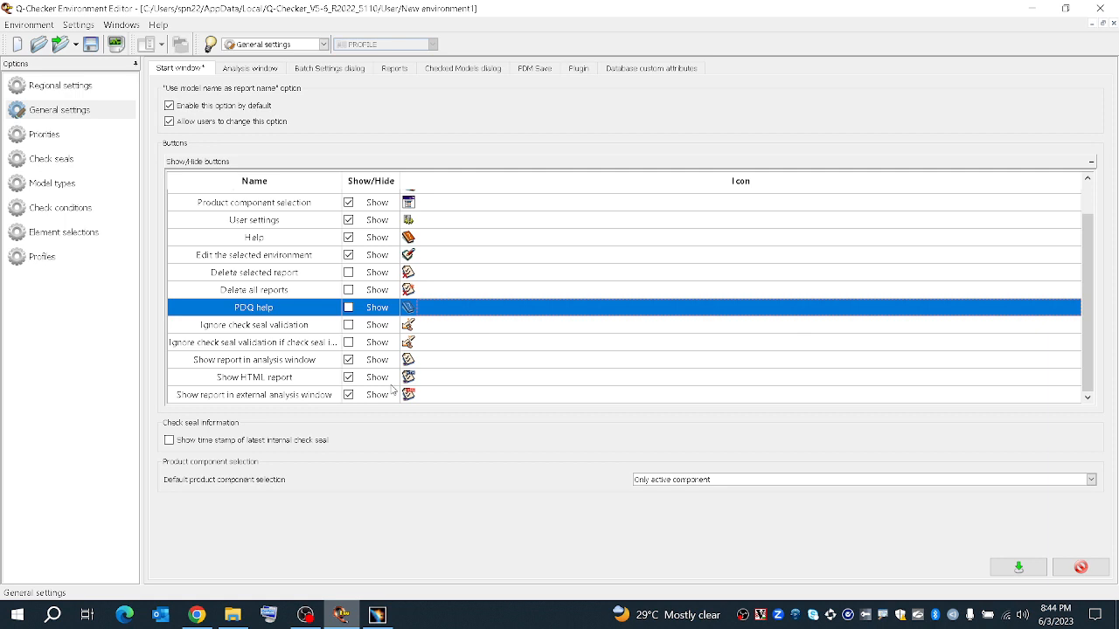
# Open the Analysis window settings and set All as the default filter.
pyautogui.click(223, 74)
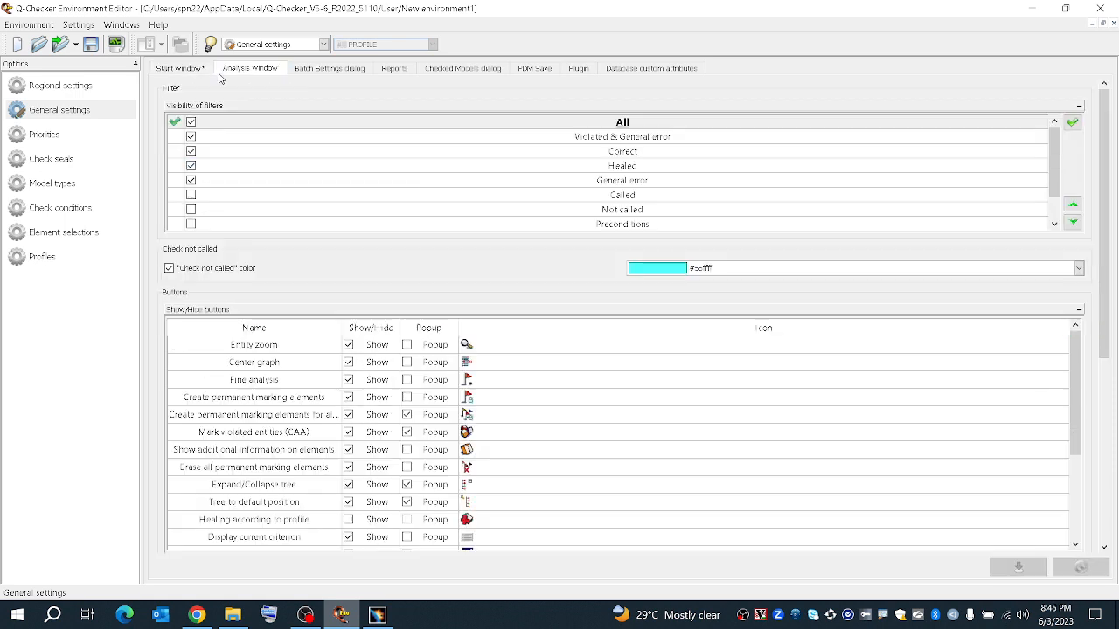
pyautogui.scroll(-1, 393, 236)
pyautogui.scroll(1, 416, 224)
pyautogui.click(194, 125)
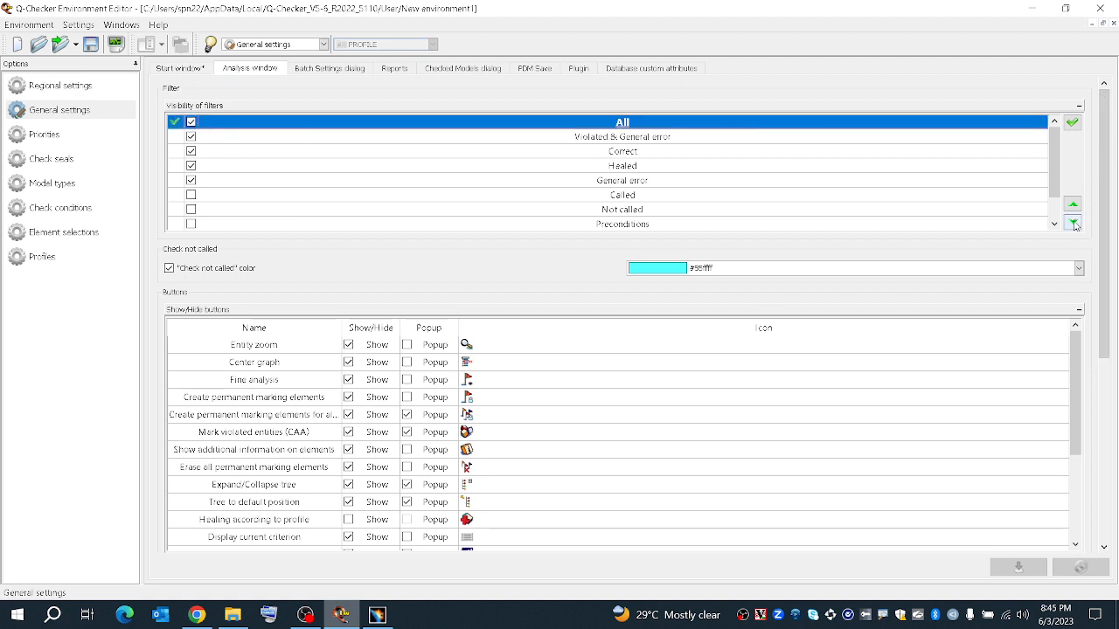
pyautogui.click(1071, 122)
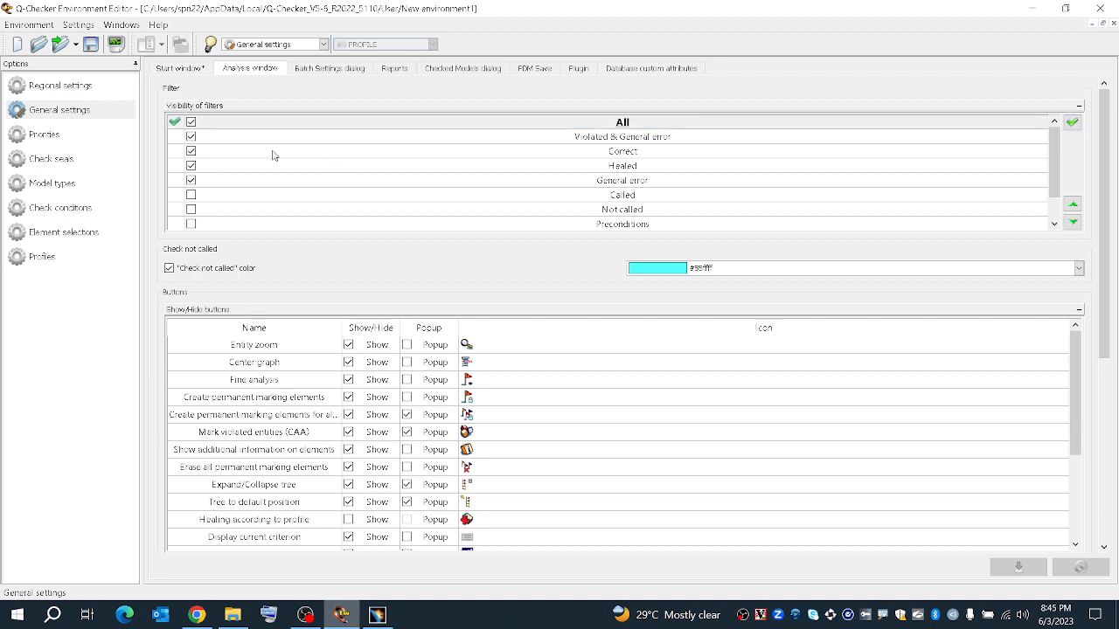
# Toggle the visibility of the Violated & General error filter, then try it as the default filter and set the default back to All.
pyautogui.click(188, 124)
pyautogui.click(192, 137)
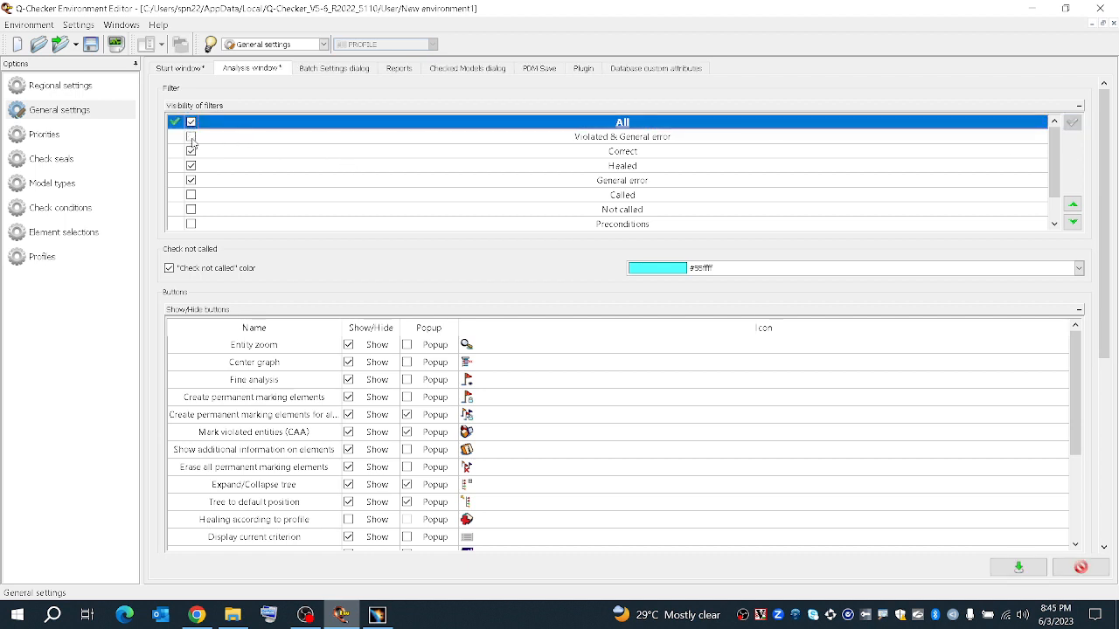
pyautogui.click(191, 137)
pyautogui.click(180, 143)
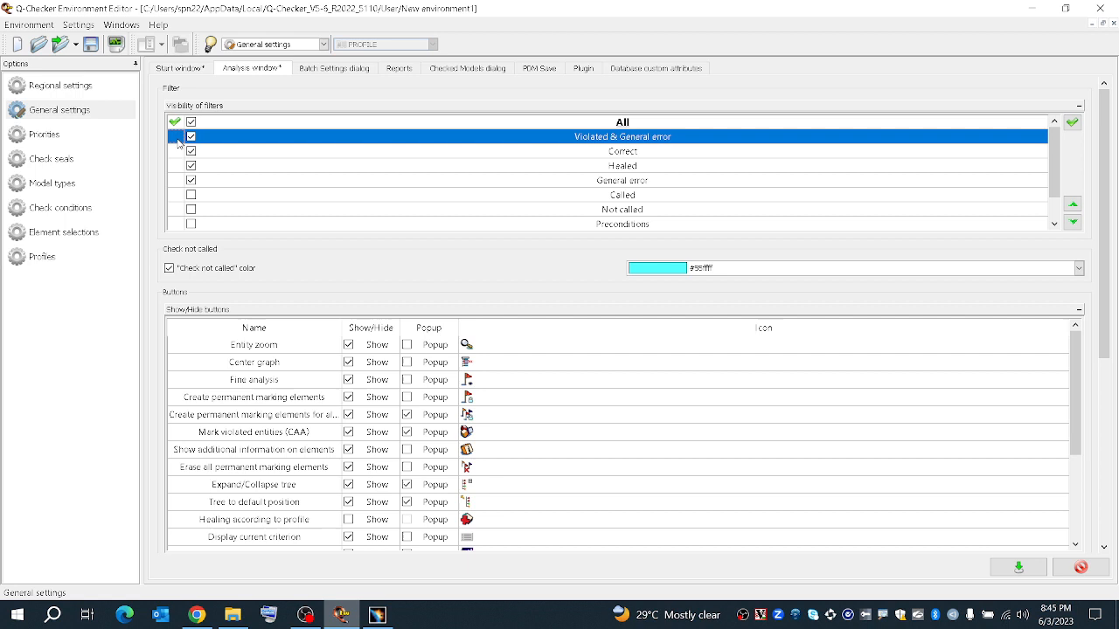
pyautogui.click(1073, 126)
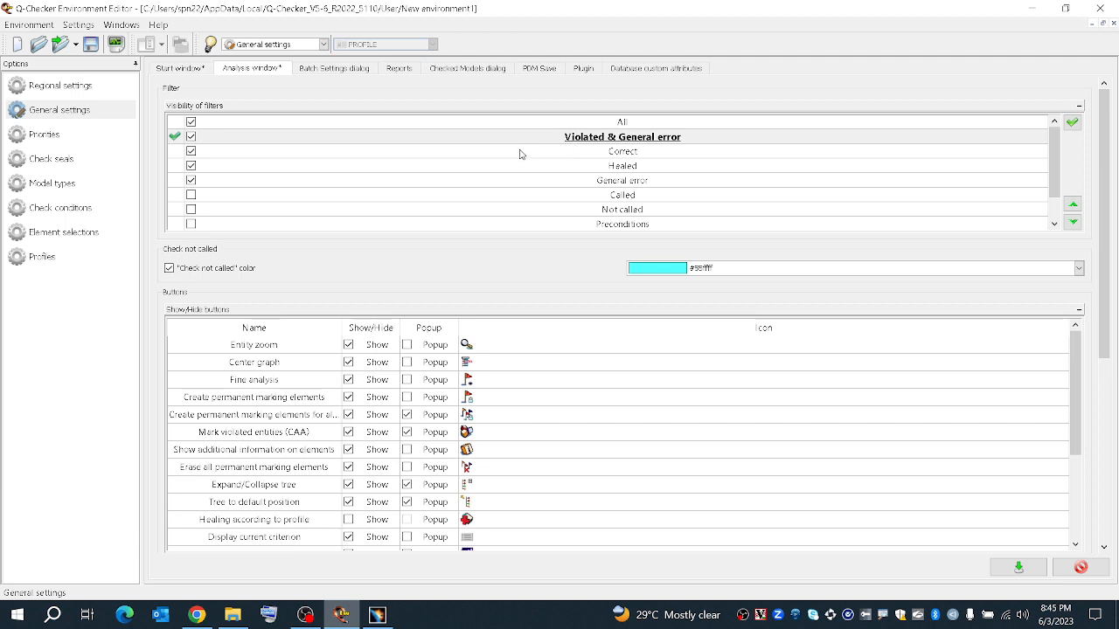
pyautogui.click(235, 124)
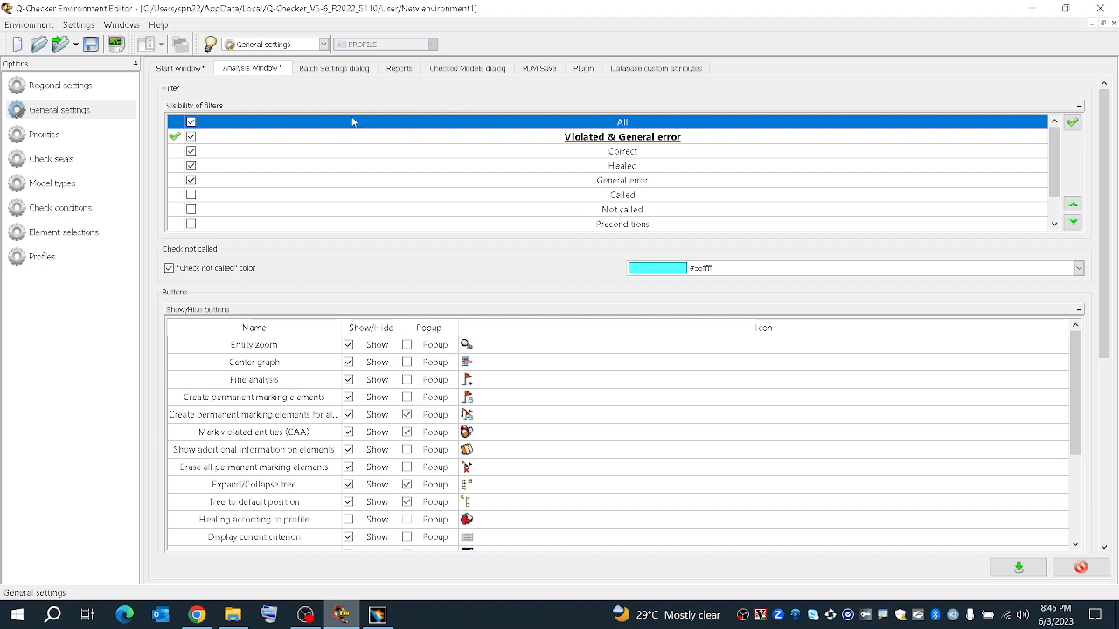
pyautogui.click(1071, 127)
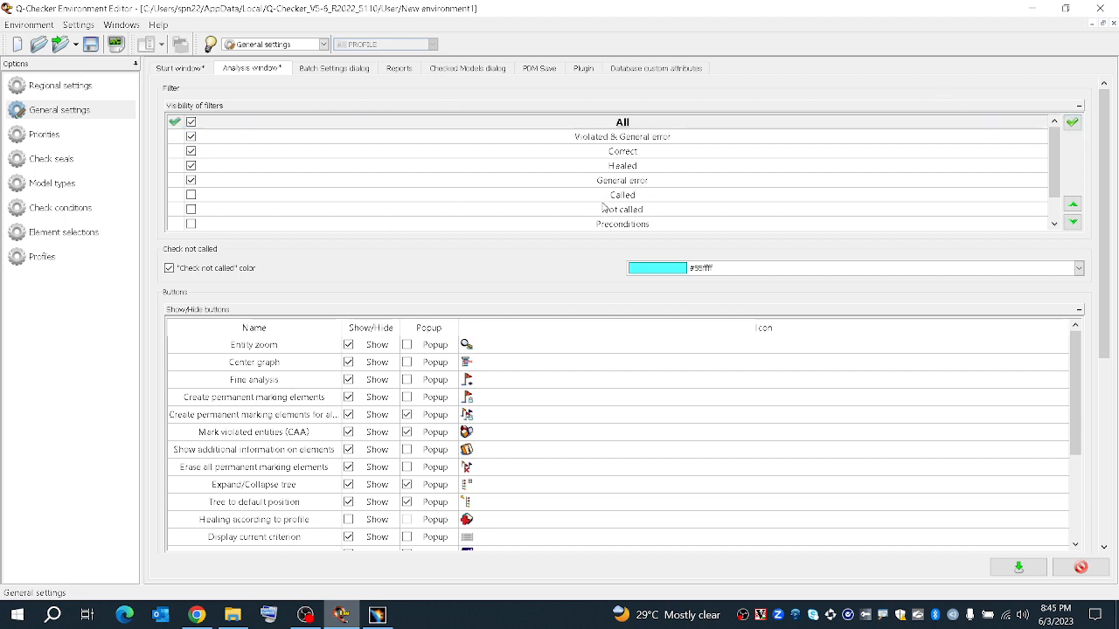
# Disable the "Check not called" color option in the analysis window settings and enable it again.
pyautogui.scroll(-1, 603, 208)
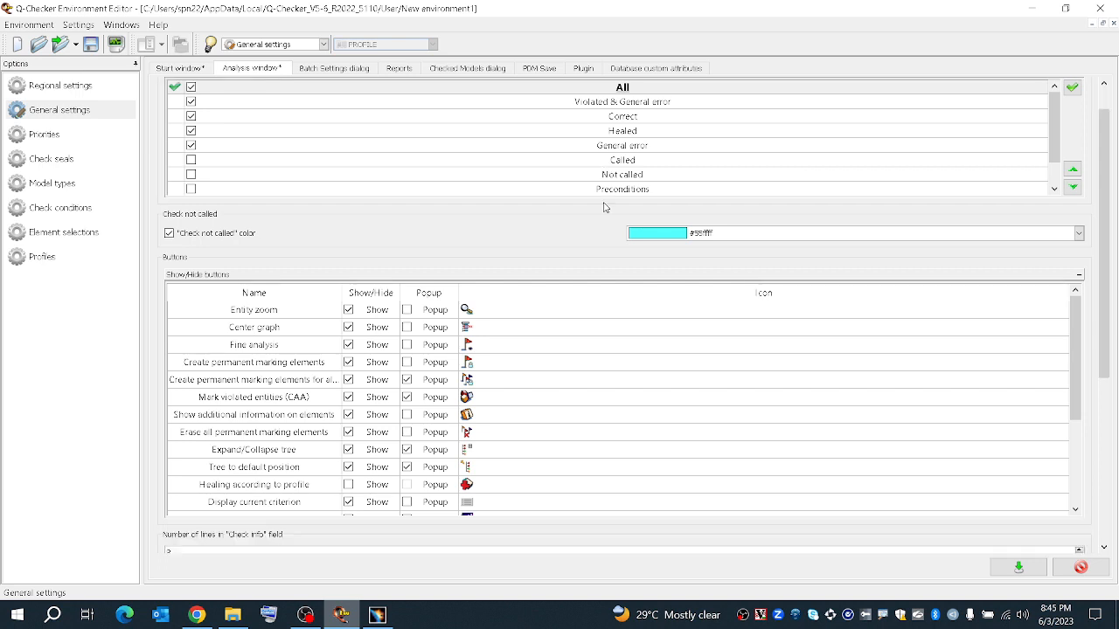
pyautogui.click(194, 237)
pyautogui.click(171, 236)
pyautogui.click(172, 237)
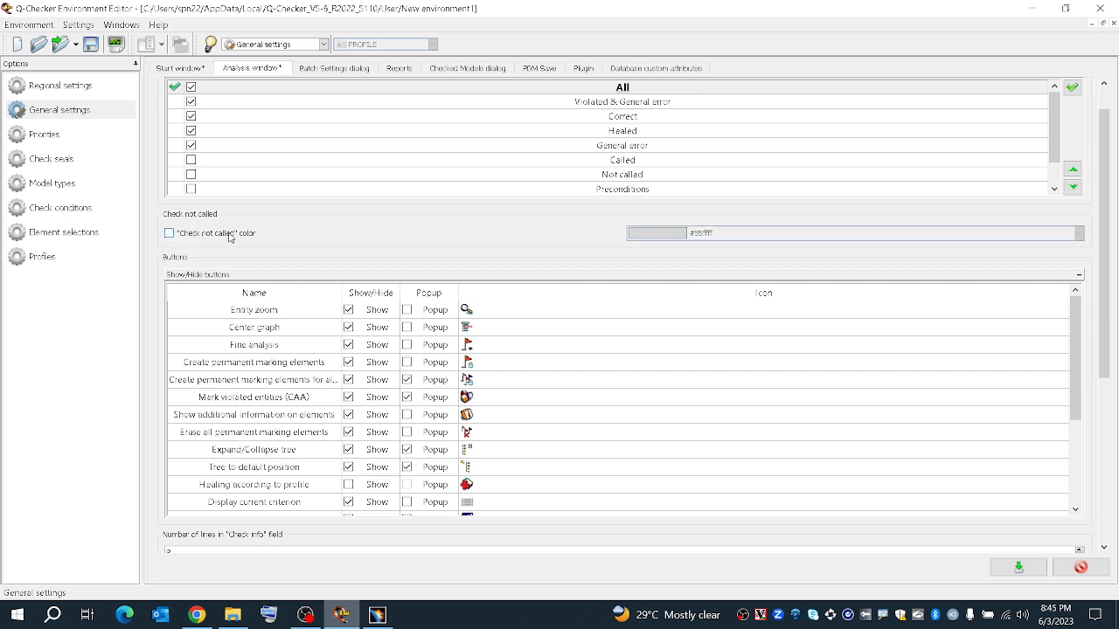
pyautogui.click(169, 234)
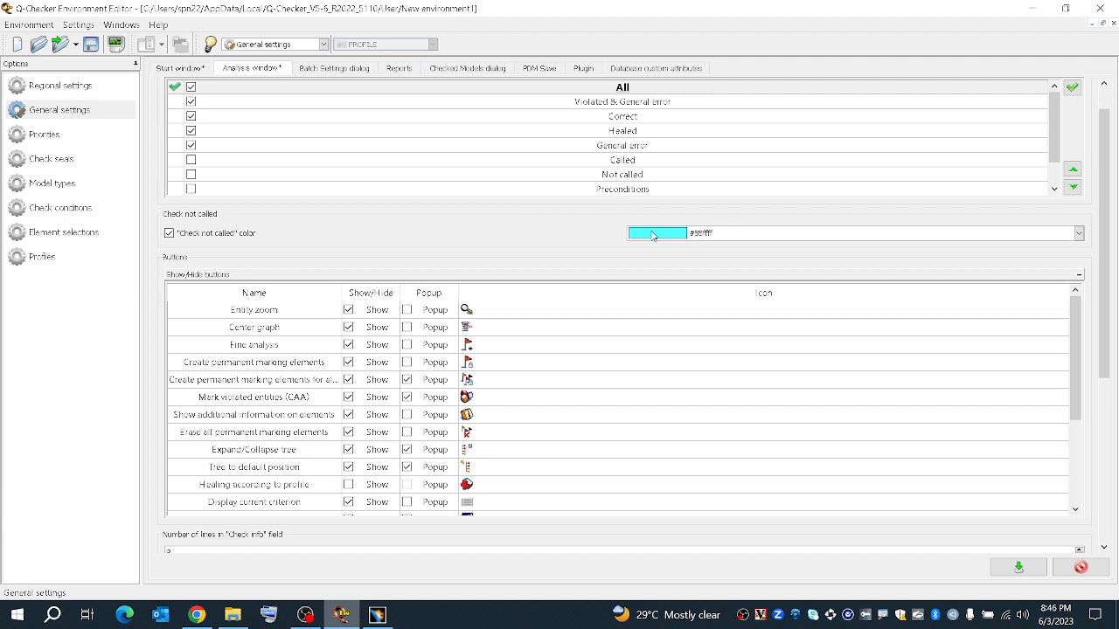
# Review the remaining analysis window settings, then try #0000ff as the "Check not called" color and set it back to #55ffff.
pyautogui.scroll(-5, 611, 262)
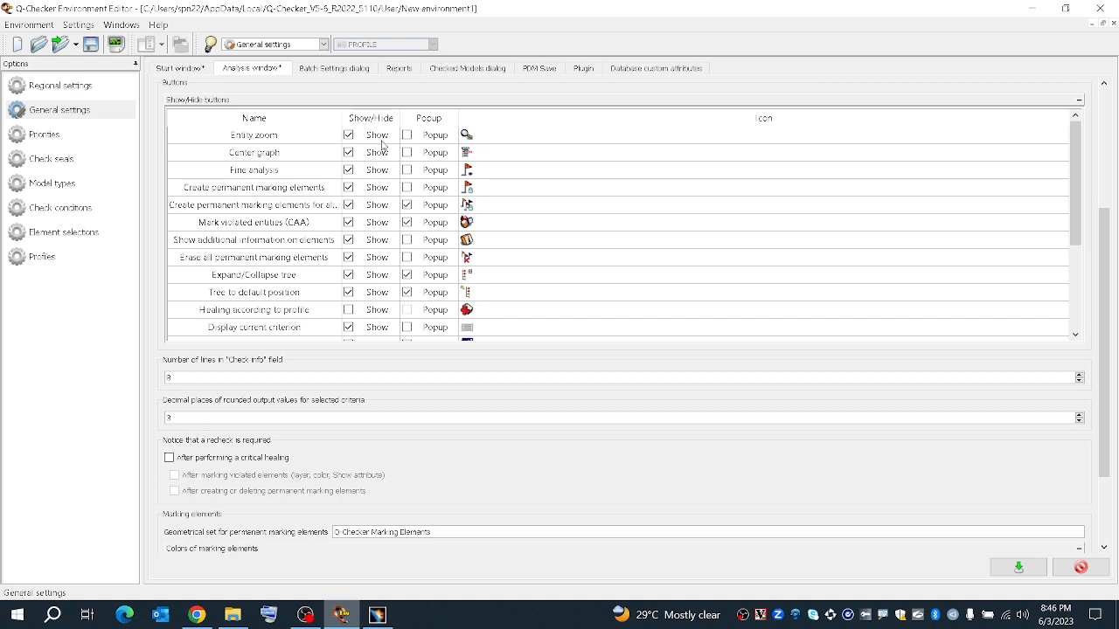
pyautogui.scroll(-3, 437, 262)
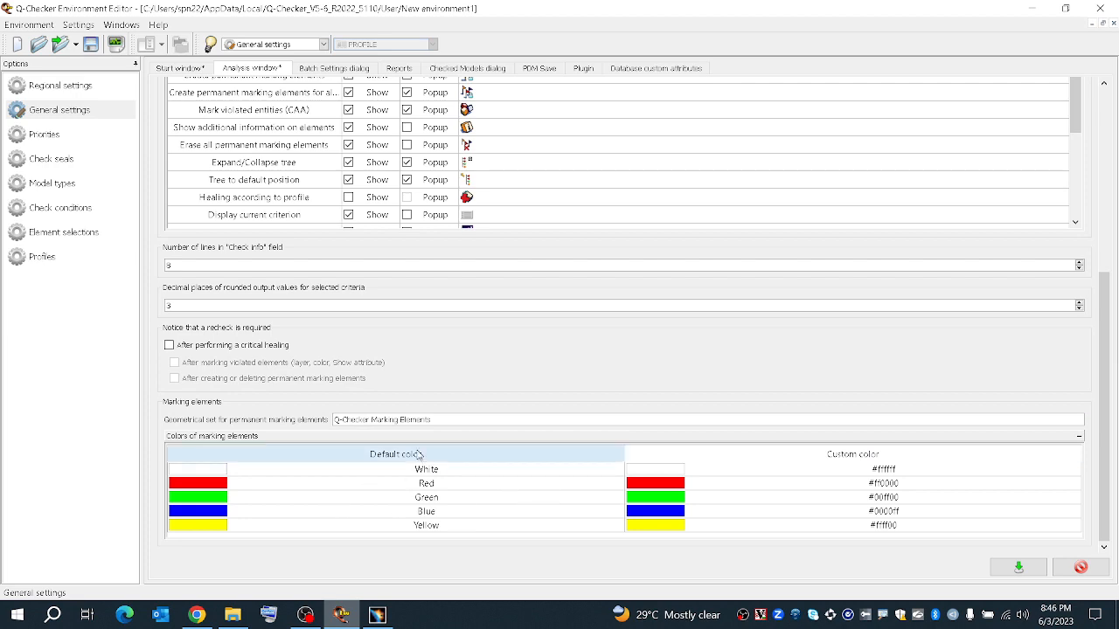
pyautogui.scroll(2, 933, 455)
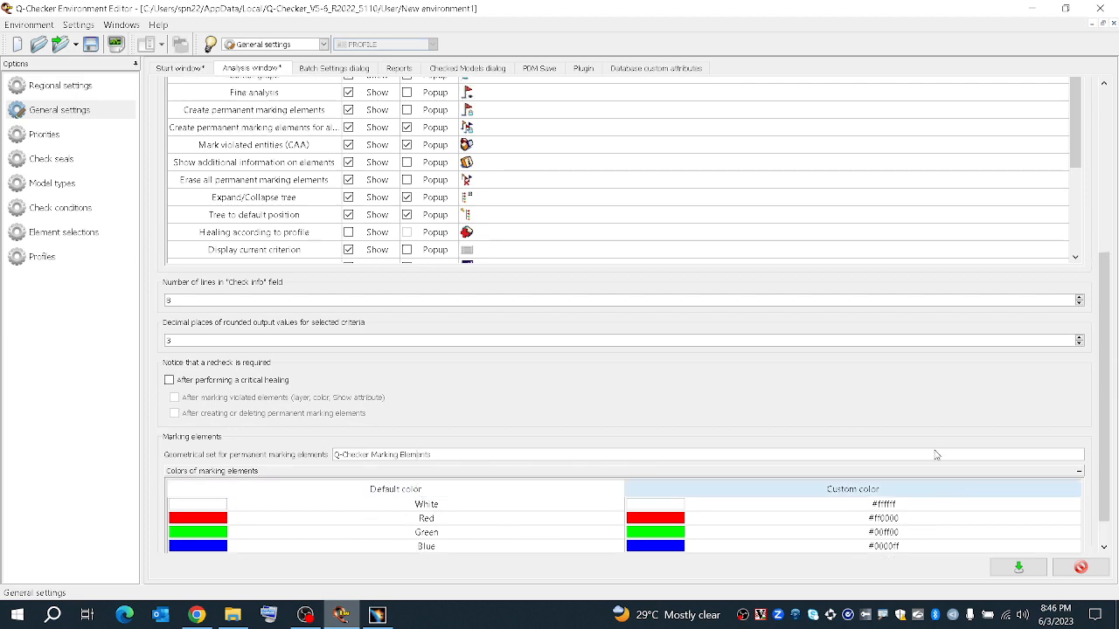
pyautogui.scroll(5, 979, 278)
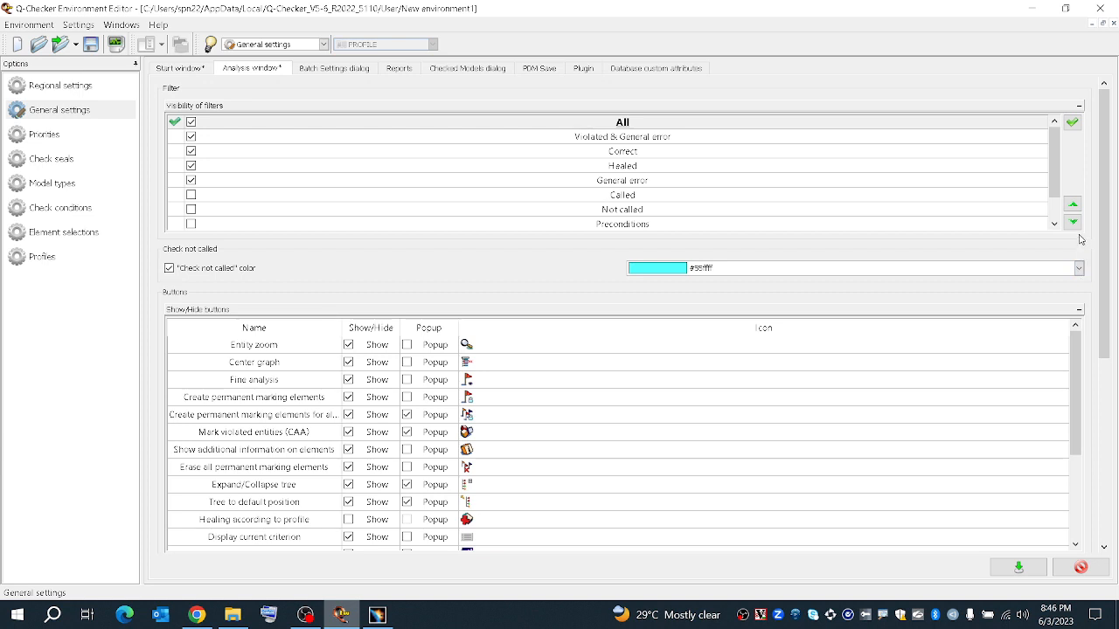
pyautogui.click(992, 268)
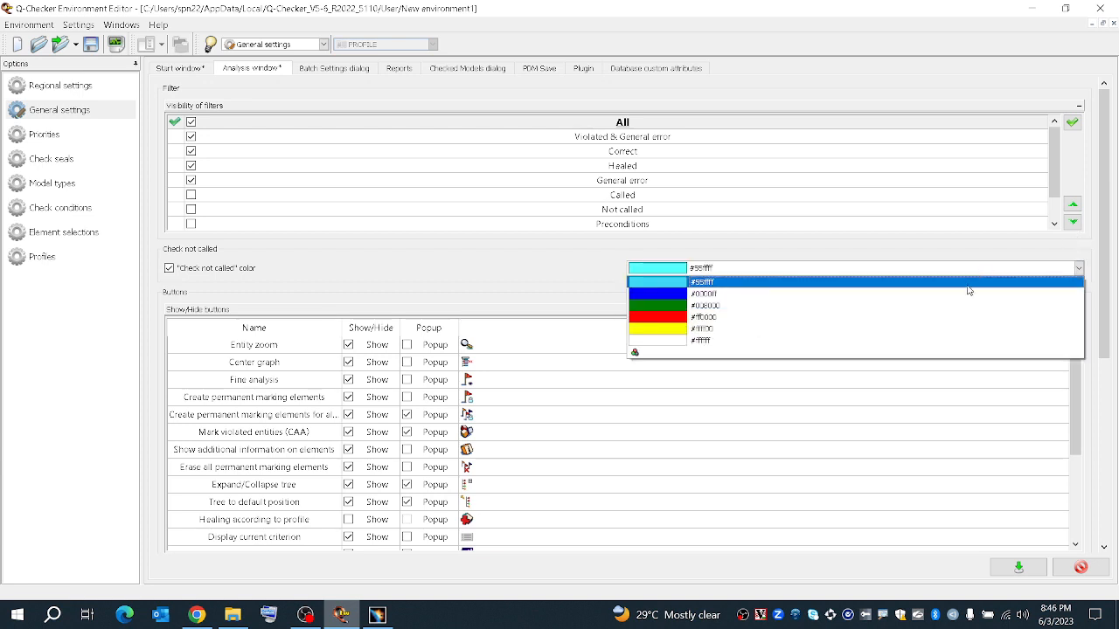
pyautogui.click(689, 295)
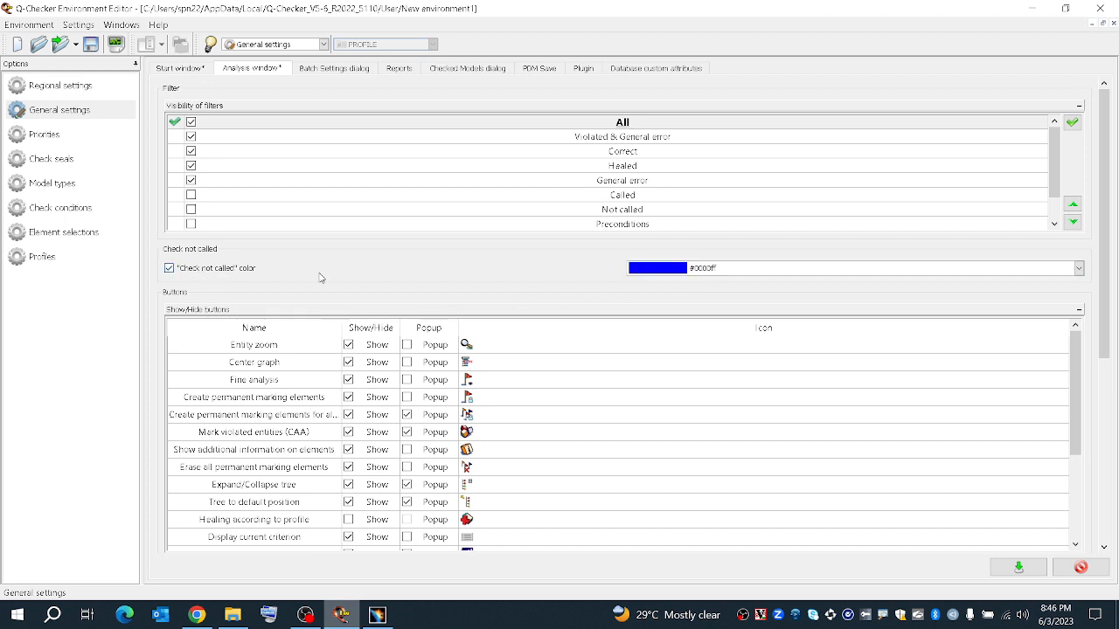
pyautogui.click(663, 273)
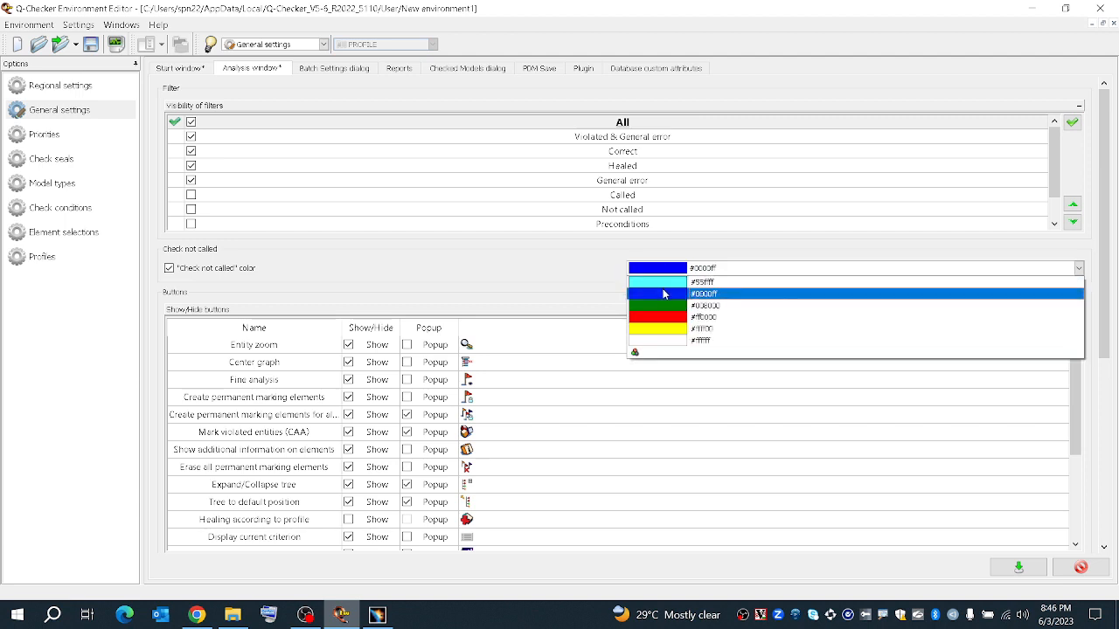
pyautogui.click(663, 289)
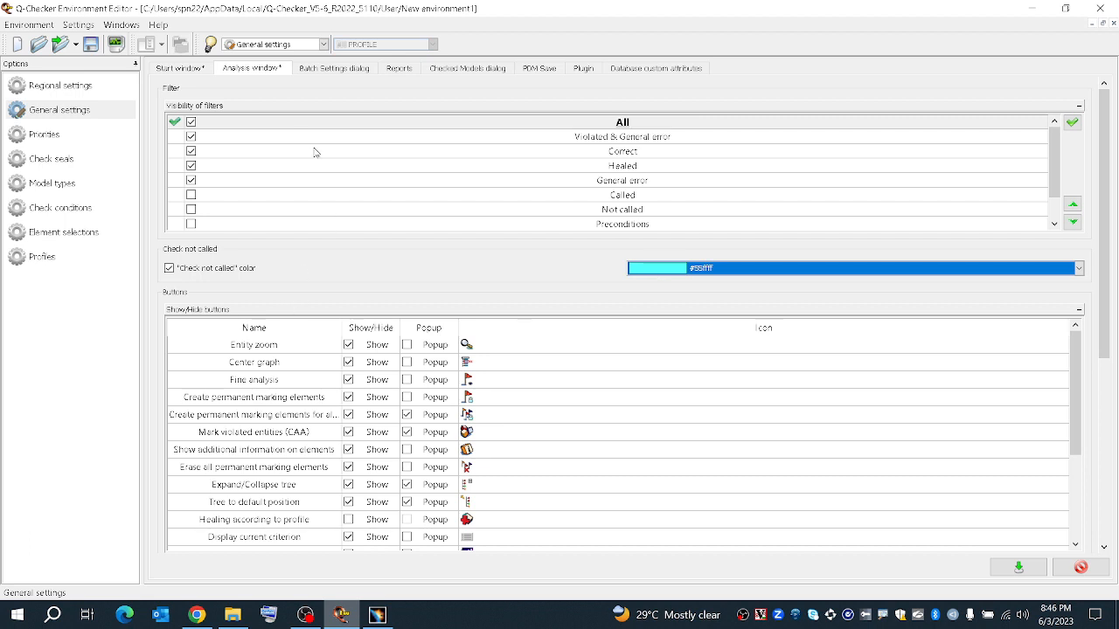
# Examine the Batch Settings dialog and Reports settings, then return to the Start window settings.
pyautogui.click(340, 69)
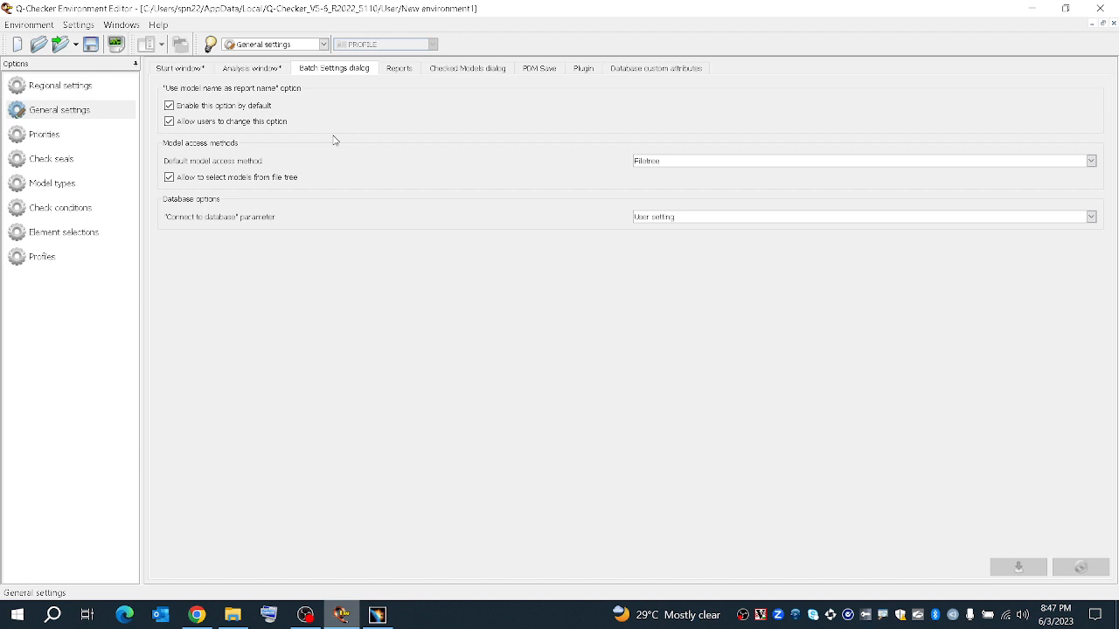
pyautogui.click(418, 75)
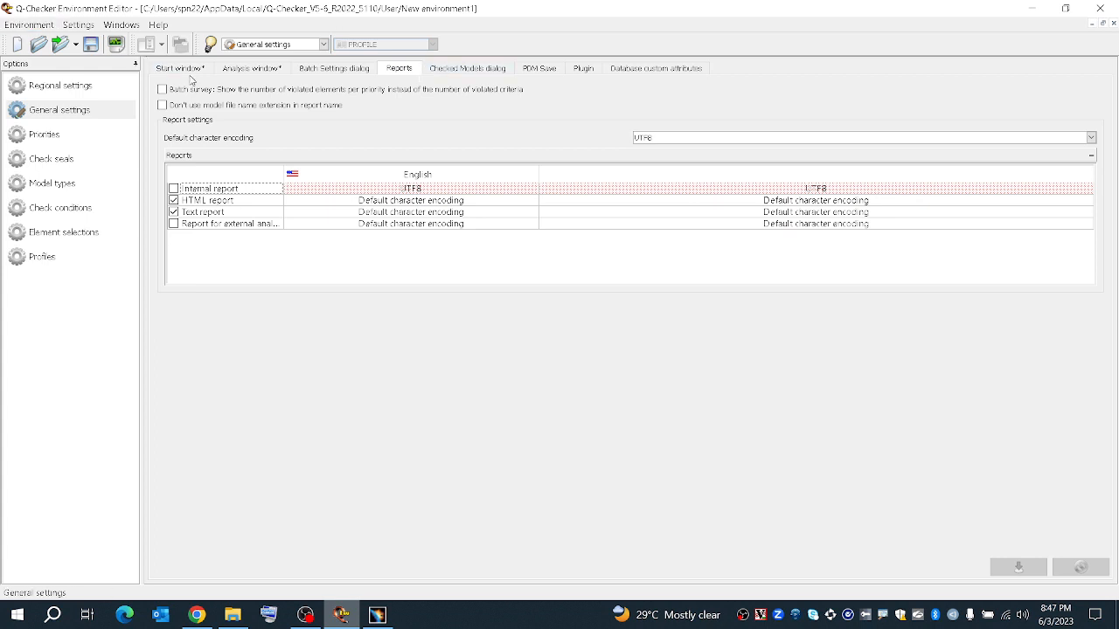
pyautogui.click(191, 75)
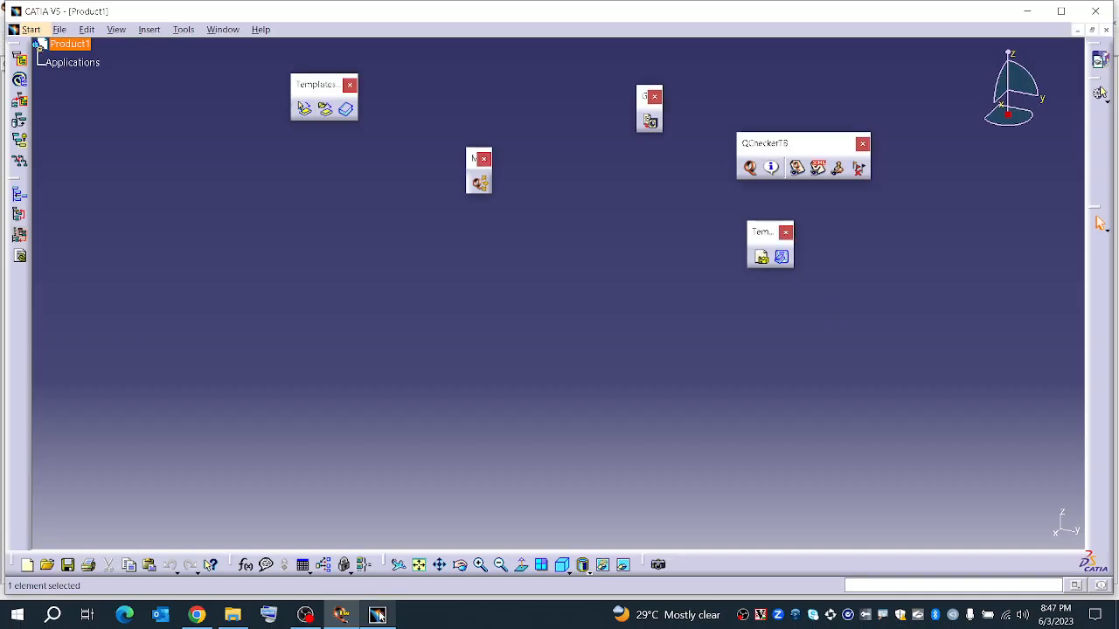
# Examine the healing options, each listed column from Assessment to Storage name, and the button settings of the Checked Models dialog.
pyautogui.click(377, 615)
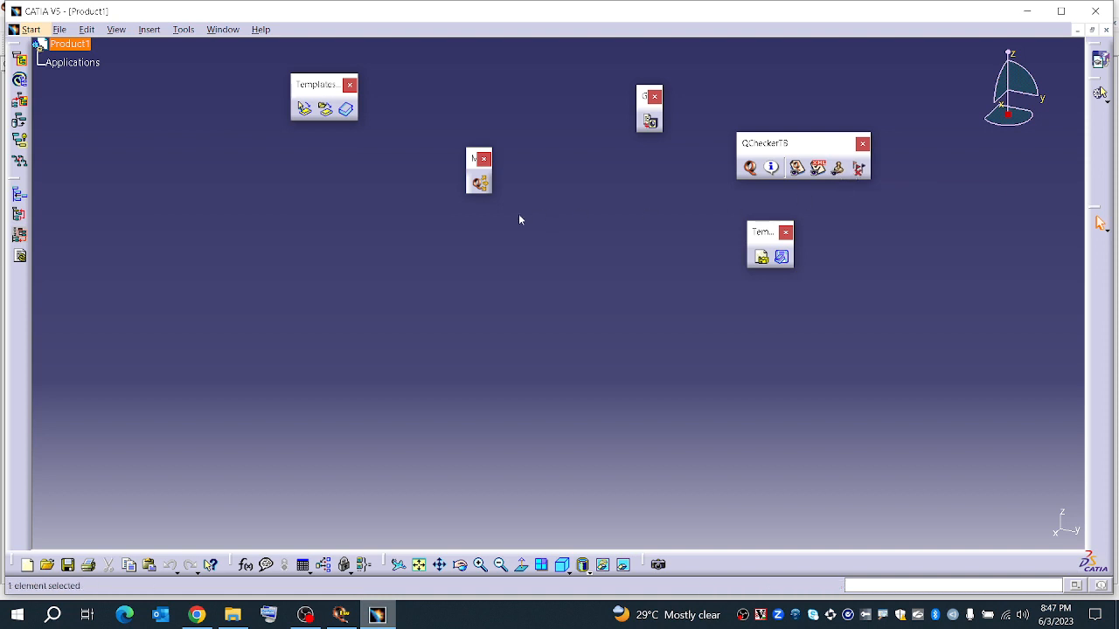
pyautogui.click(341, 614)
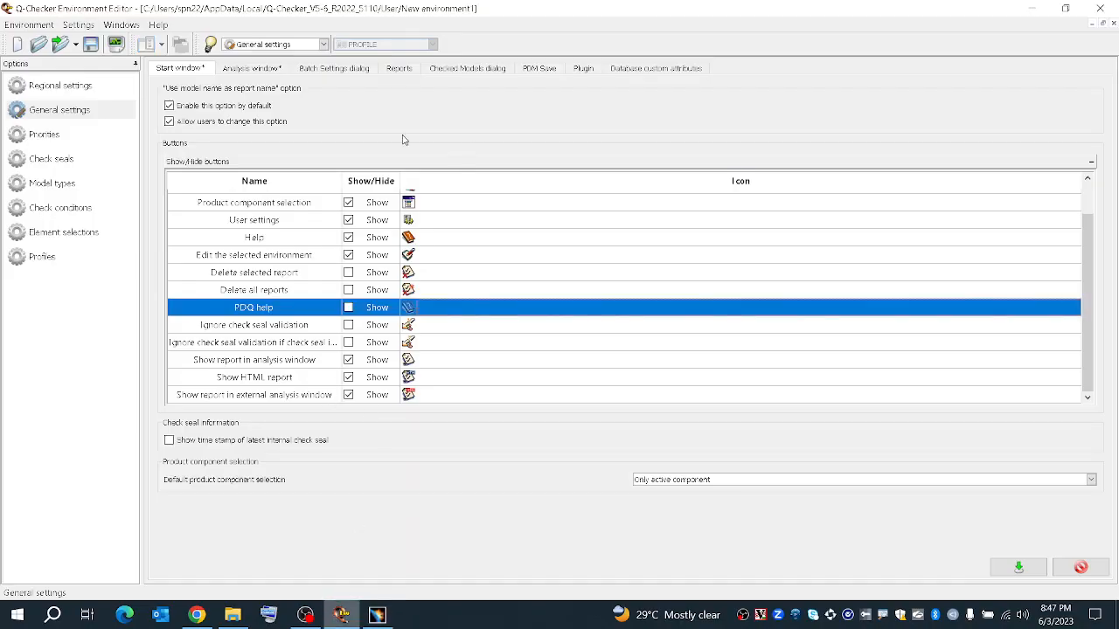
pyautogui.click(488, 76)
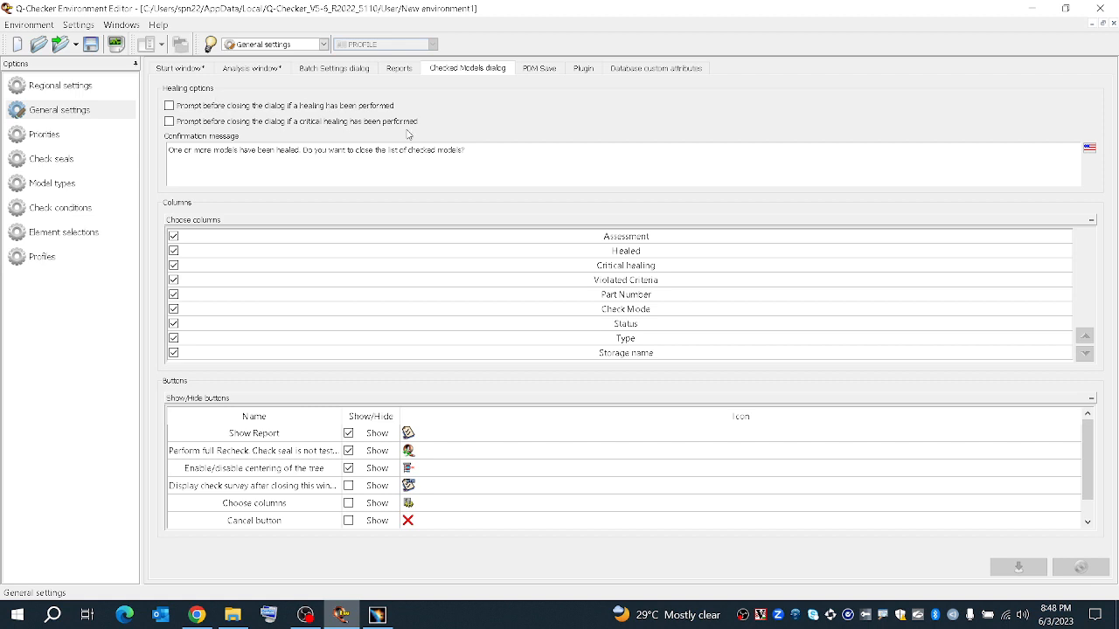
pyautogui.click(651, 238)
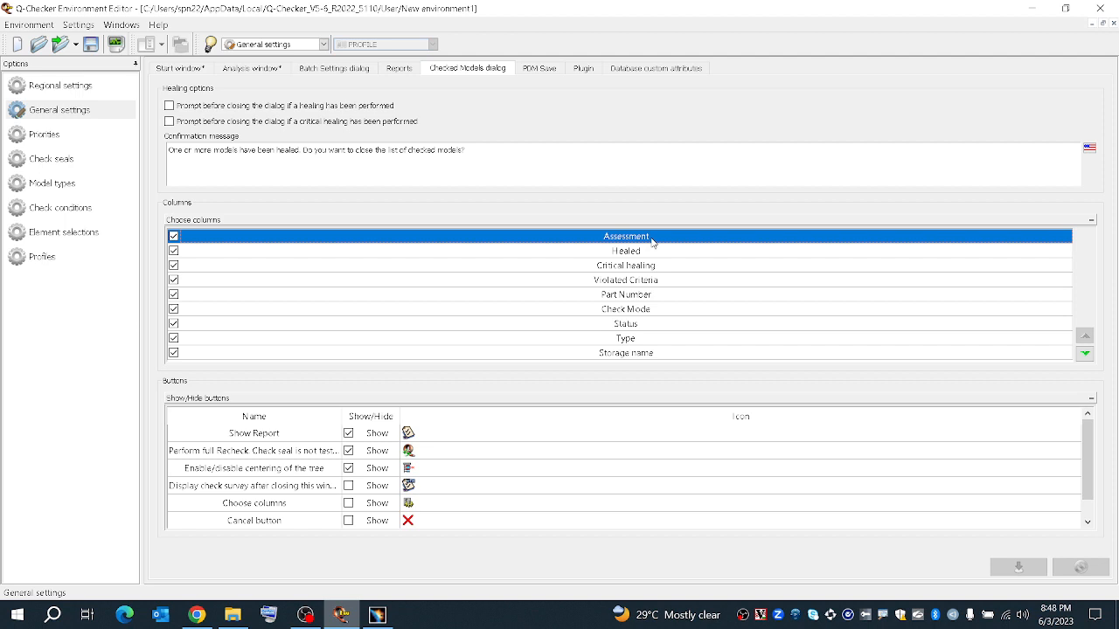
pyautogui.click(647, 252)
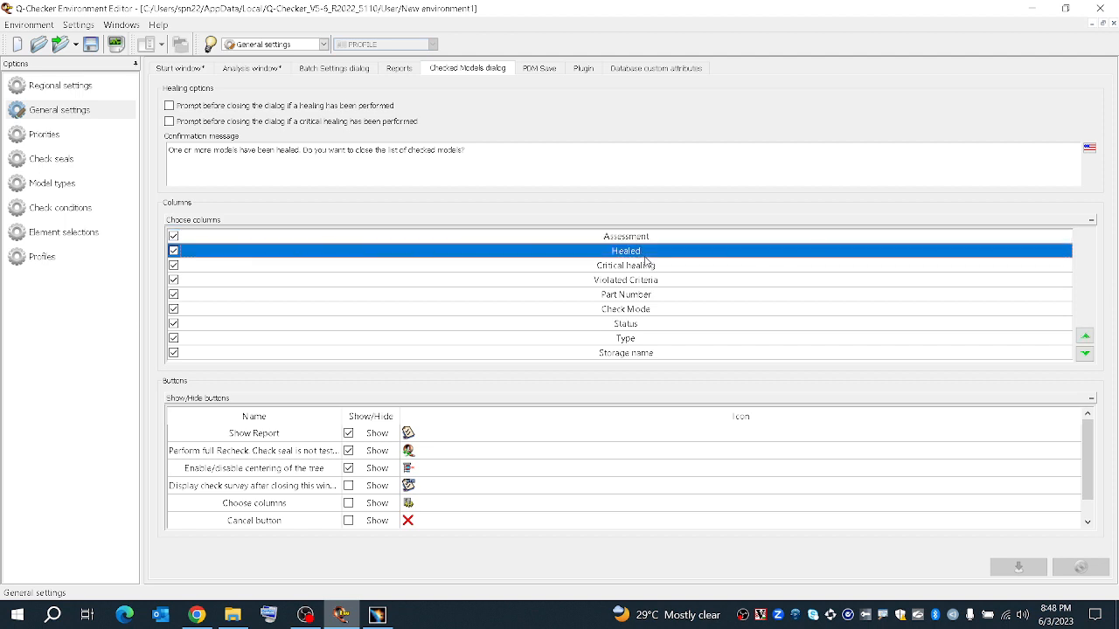
pyautogui.click(645, 266)
pyautogui.click(645, 282)
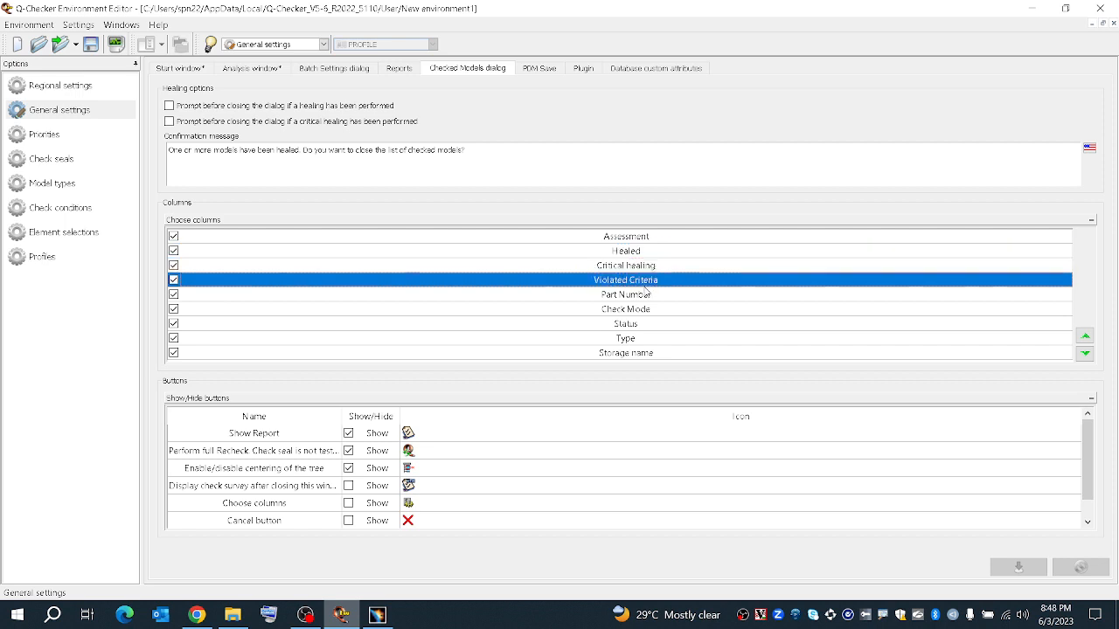
pyautogui.click(645, 297)
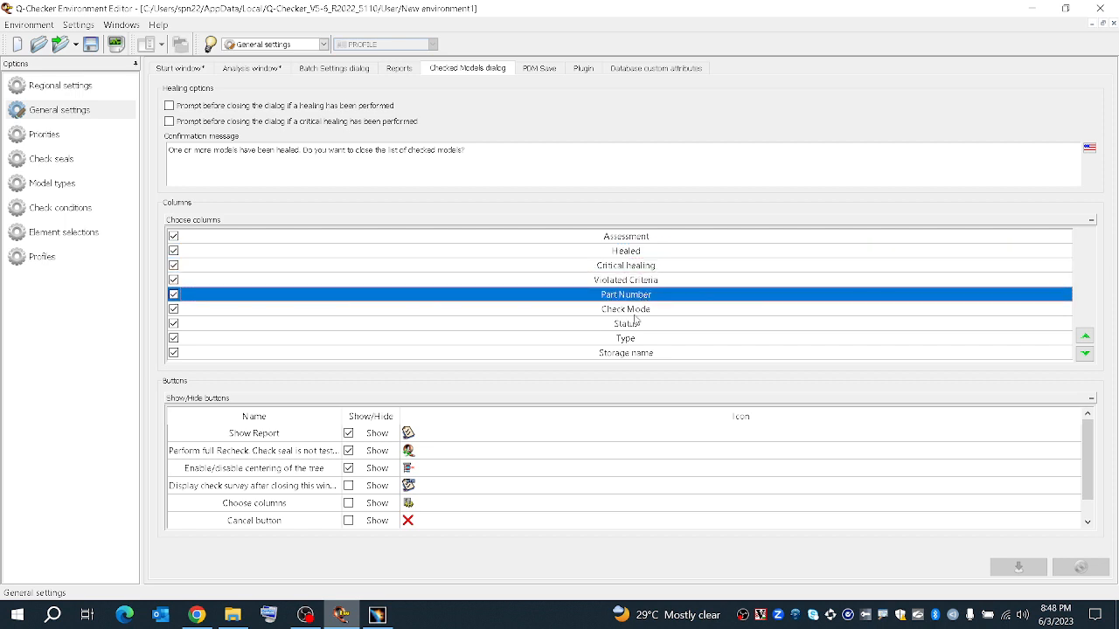
pyautogui.click(636, 310)
pyautogui.click(637, 324)
pyautogui.click(632, 340)
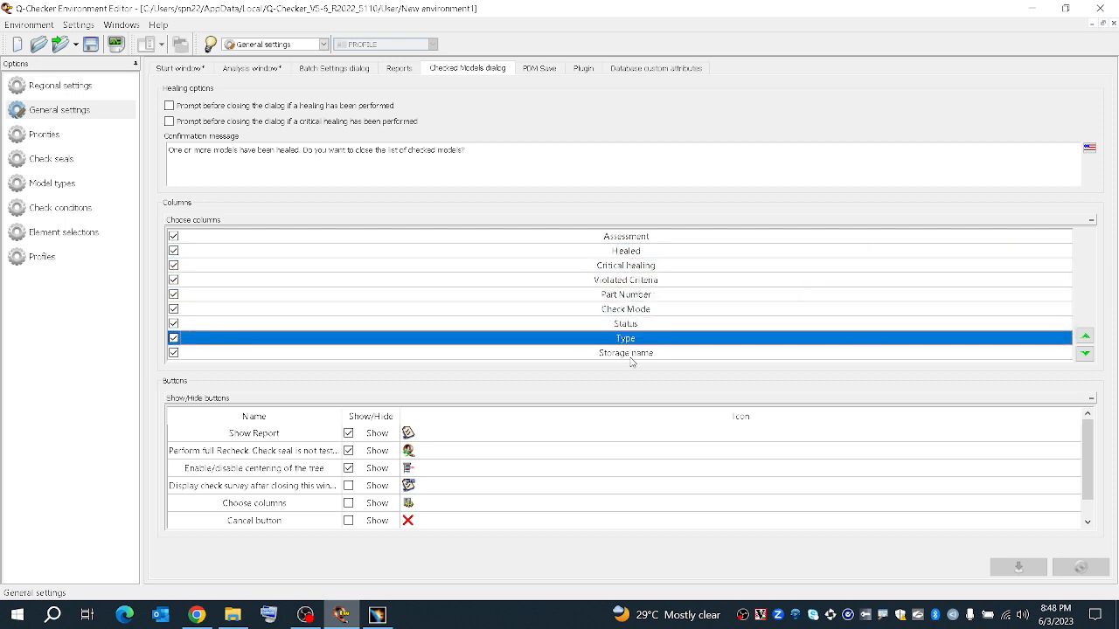
pyautogui.click(633, 356)
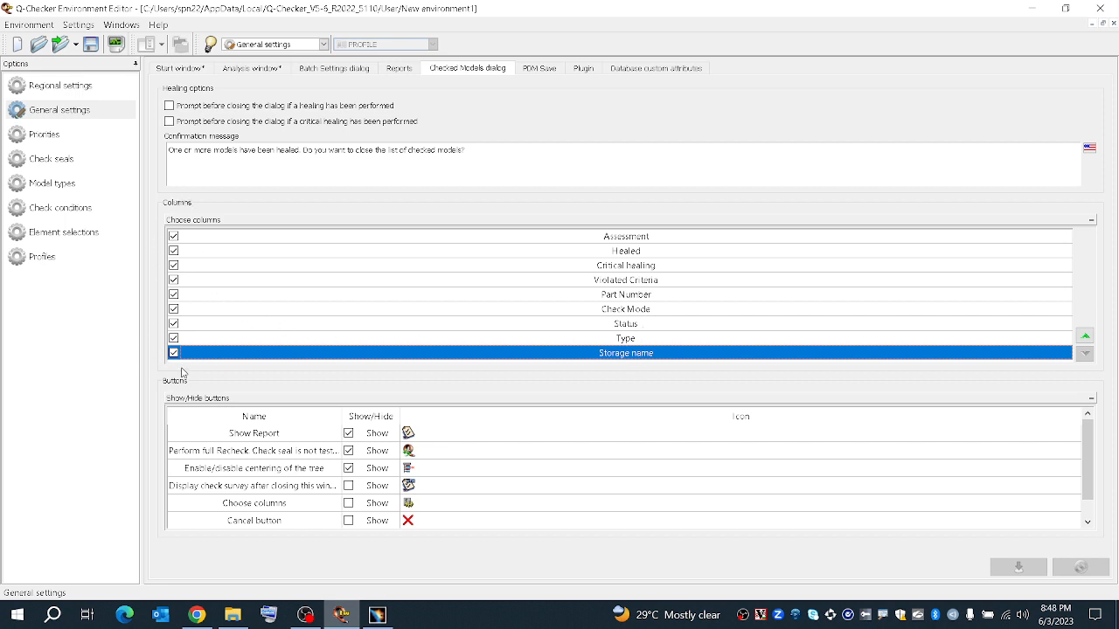
pyautogui.click(242, 214)
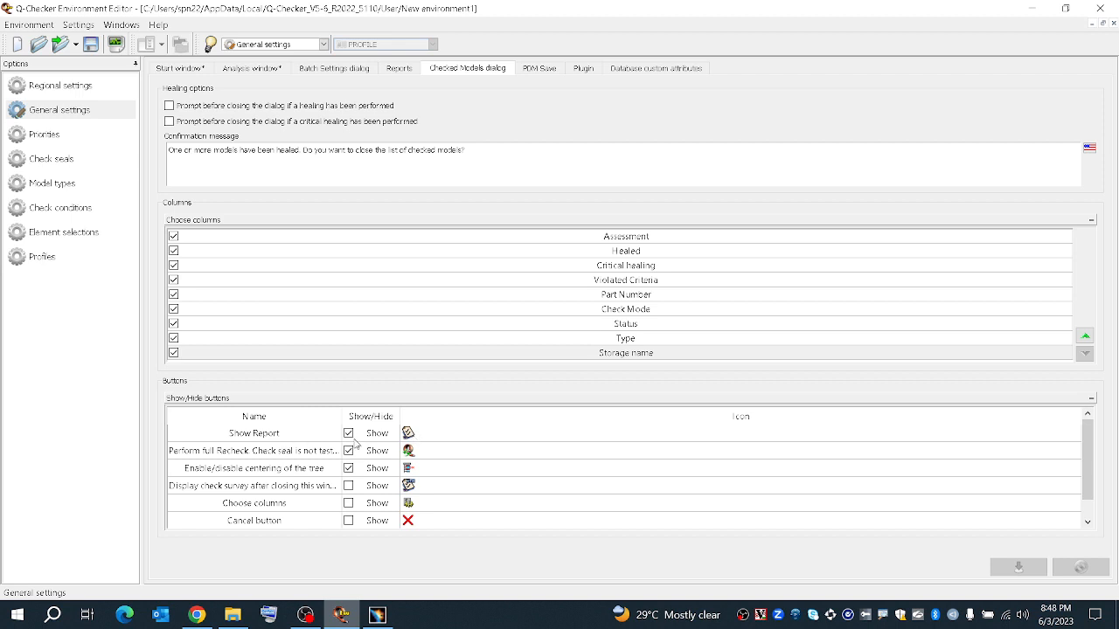
# Switch to CATIA, start Q-Checker for Product1, and inspect its start window and Batch Settings dialog without running a check.
pyautogui.click(377, 614)
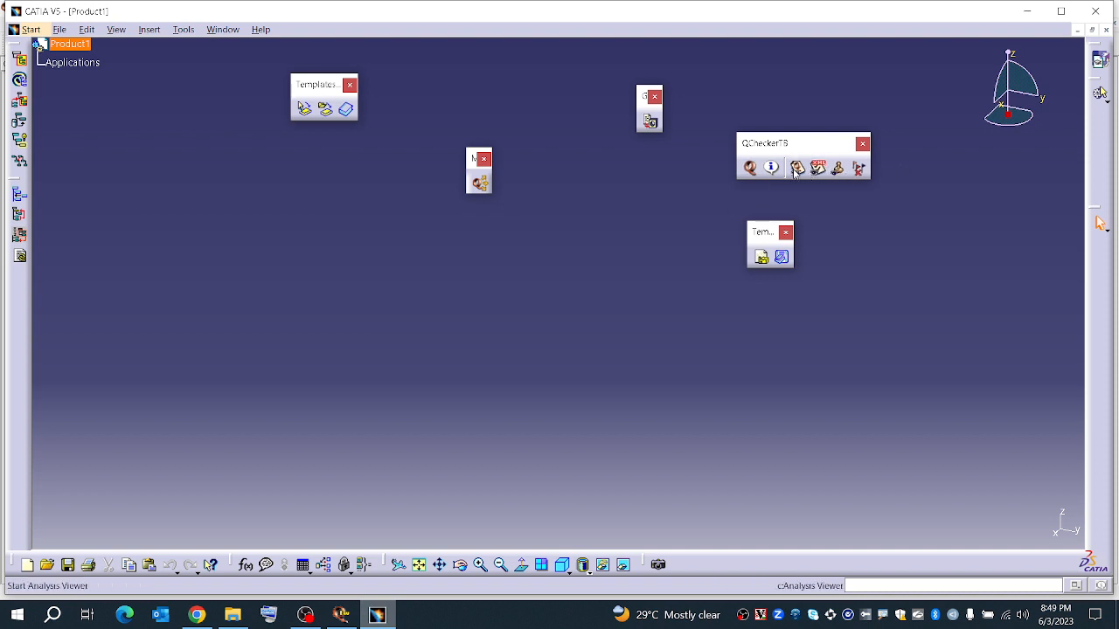
pyautogui.click(378, 616)
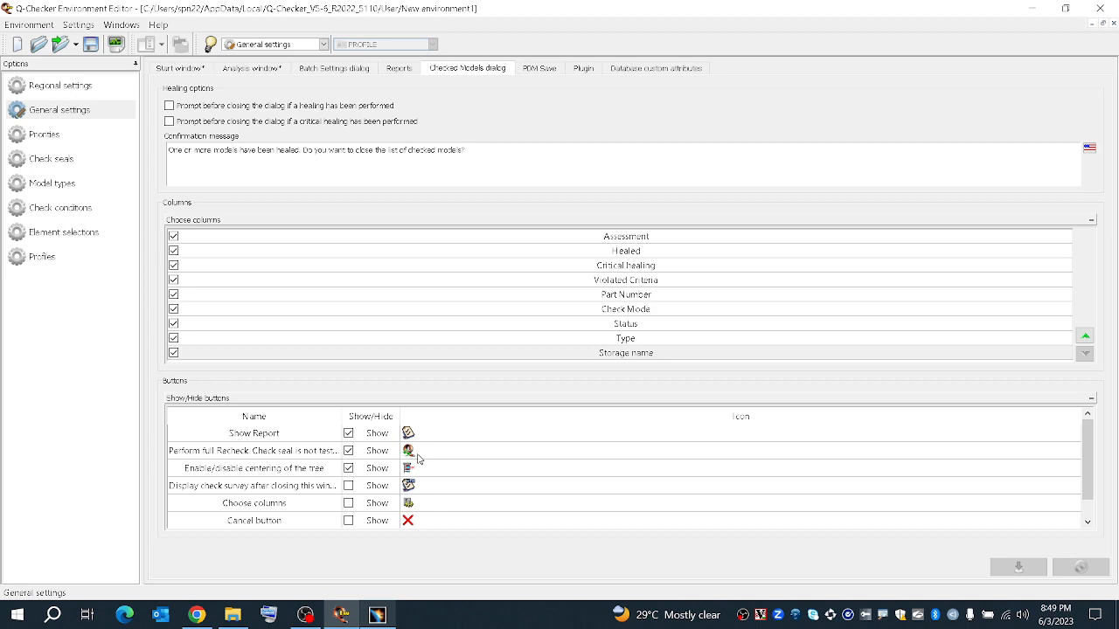
pyautogui.click(381, 616)
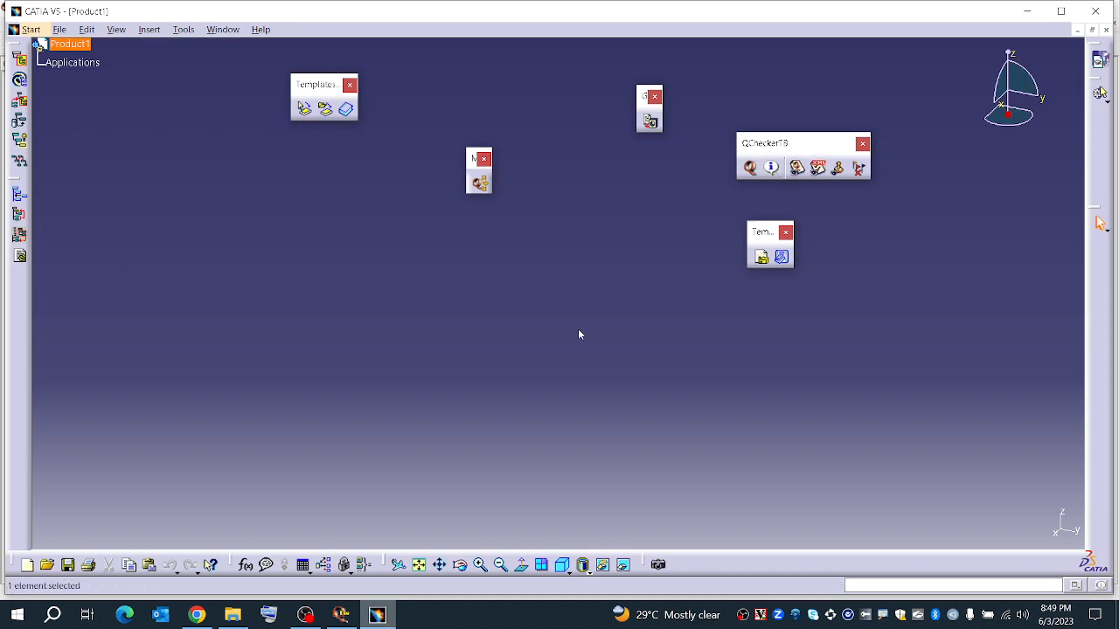
pyautogui.click(752, 168)
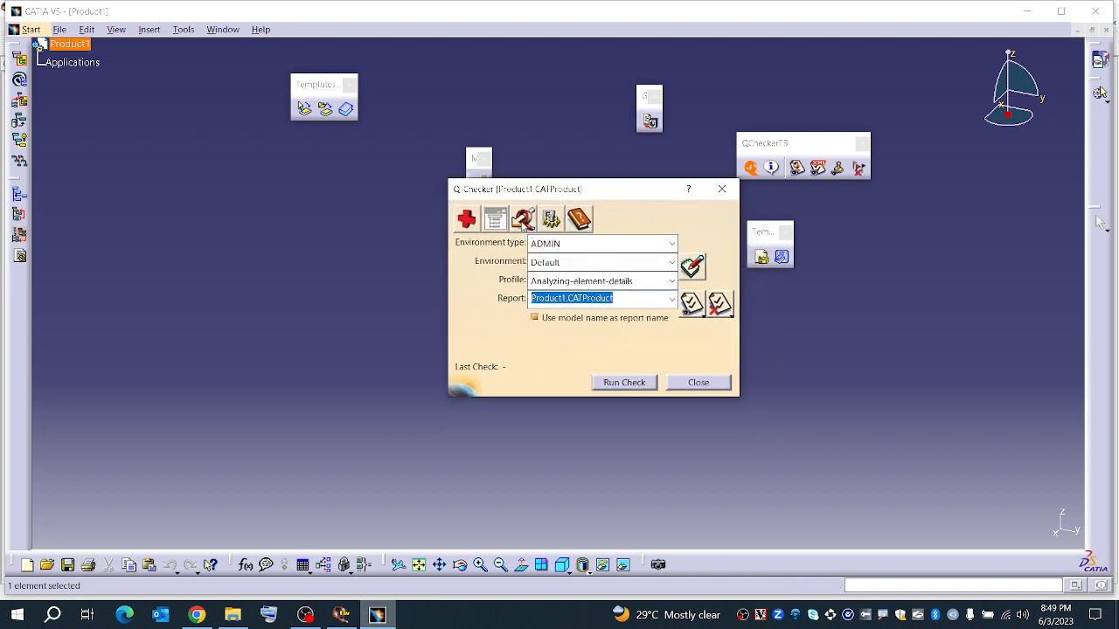
pyautogui.click(344, 615)
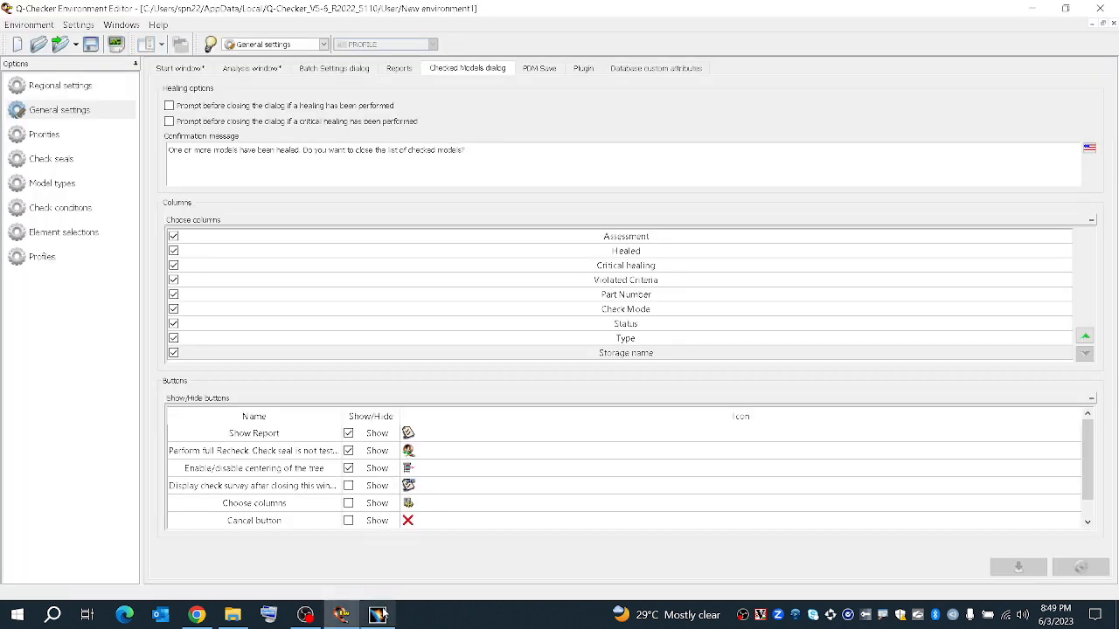
pyautogui.click(378, 615)
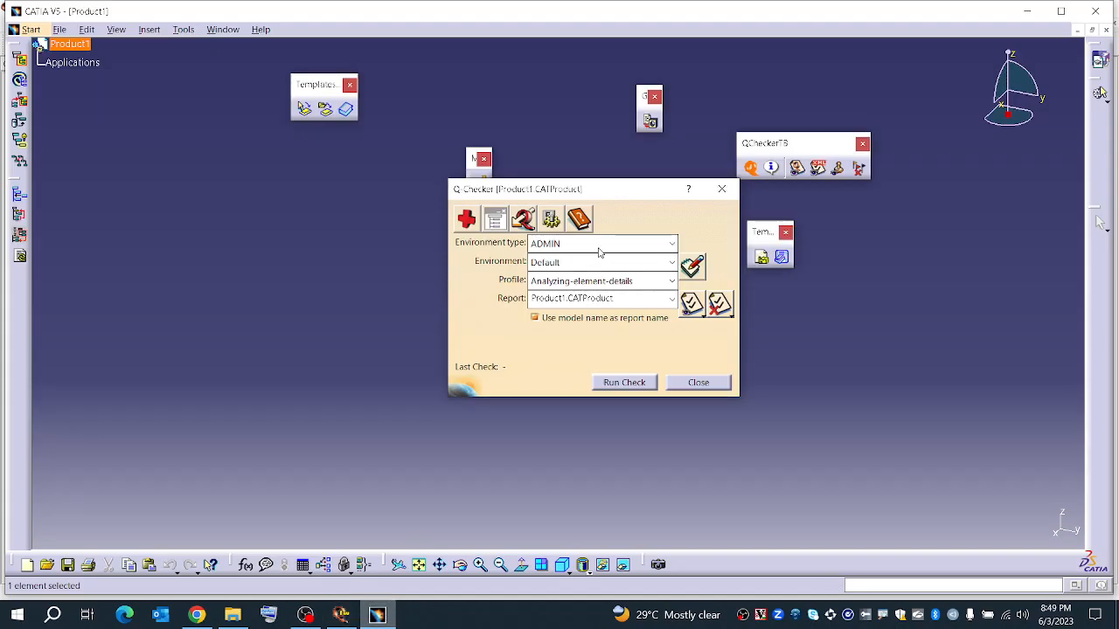
pyautogui.click(523, 221)
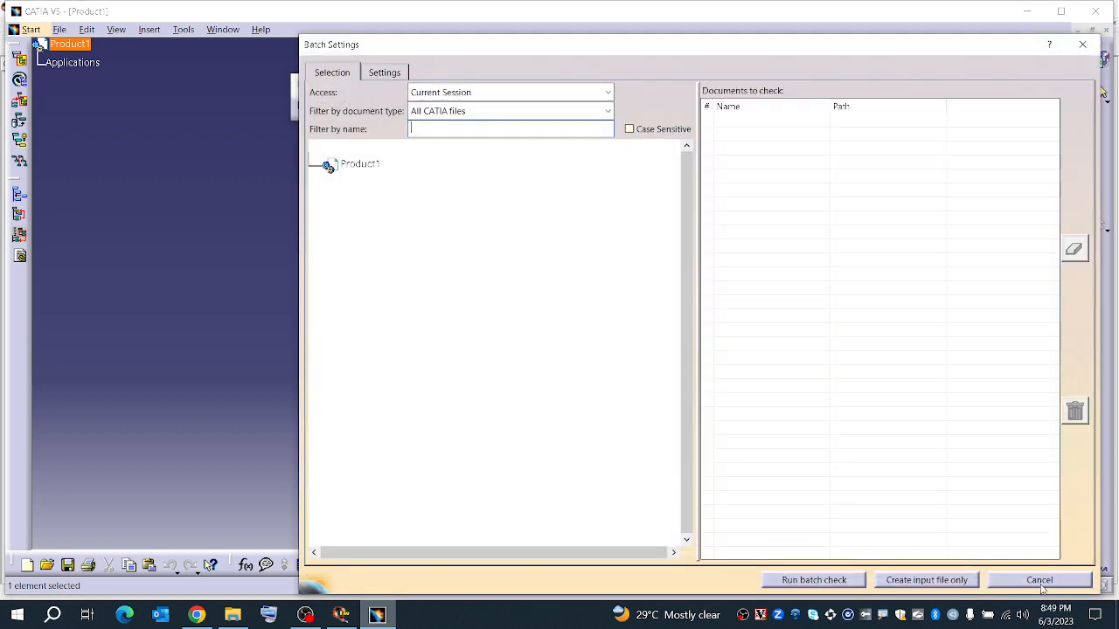
pyautogui.click(1039, 581)
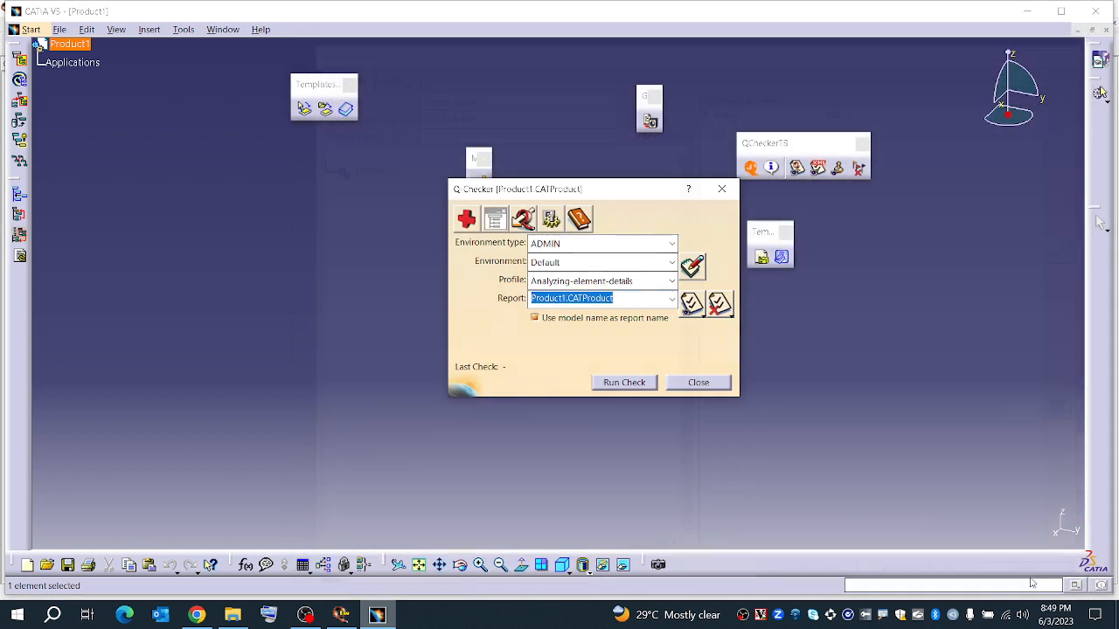
# In the environment's Start window settings, show the Delete selected report, Delete all reports, PDQ help and both Ignore check seal validation buttons.
pyautogui.click(342, 614)
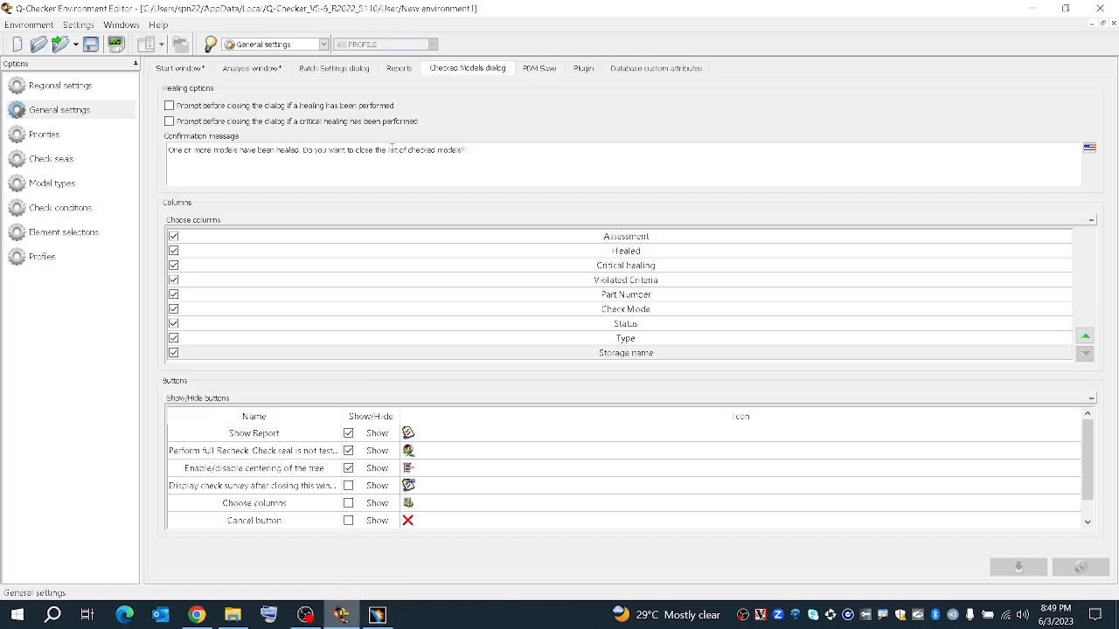
pyautogui.click(199, 69)
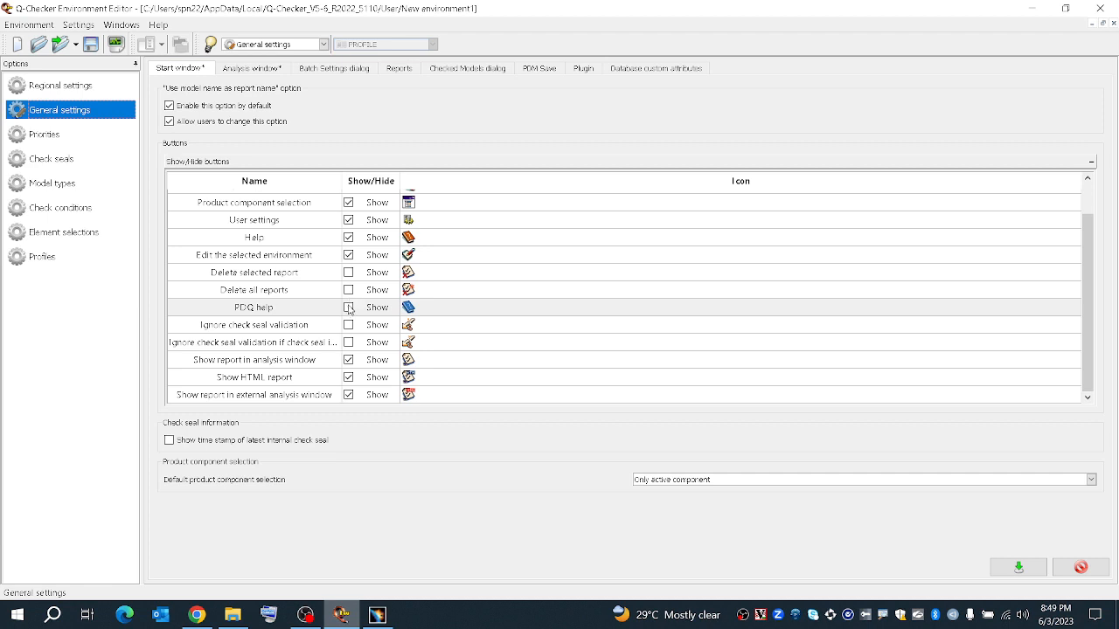
pyautogui.click(349, 276)
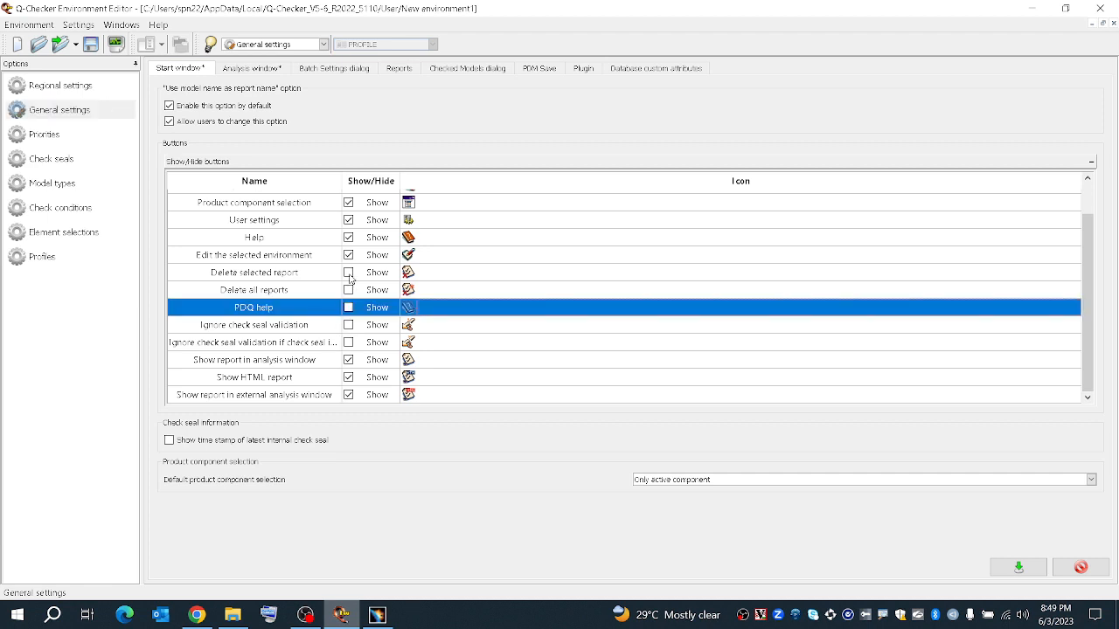
pyautogui.click(350, 275)
pyautogui.click(348, 291)
pyautogui.click(351, 310)
pyautogui.click(352, 328)
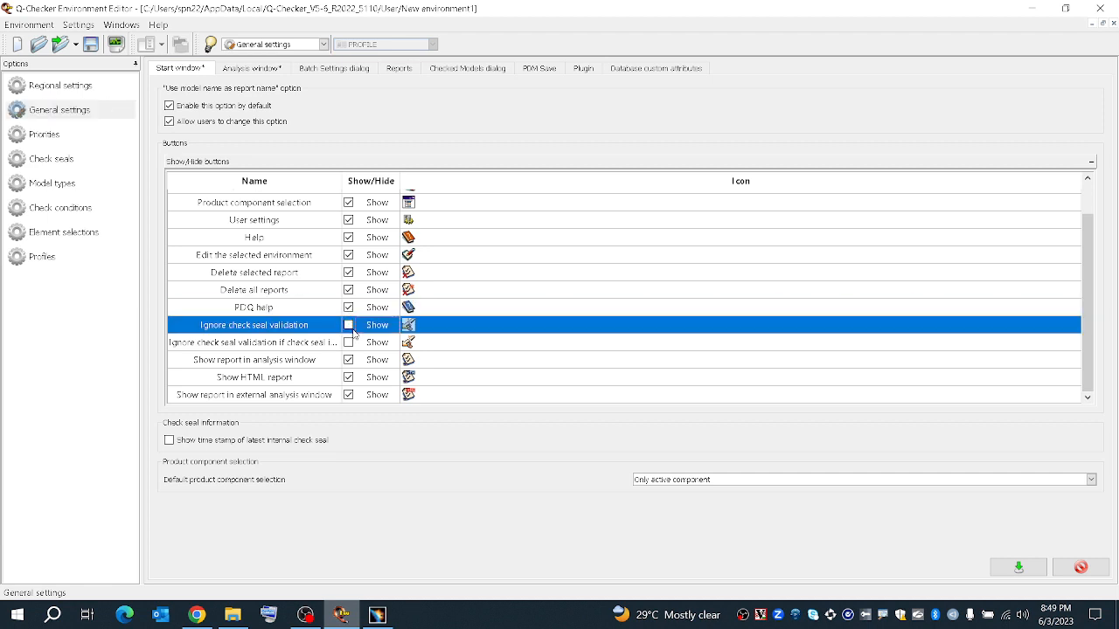
pyautogui.click(350, 343)
# Apply the Start window changes and save the environment, accepting the remaining unconfirmed changes.
pyautogui.click(1019, 567)
pyautogui.click(92, 45)
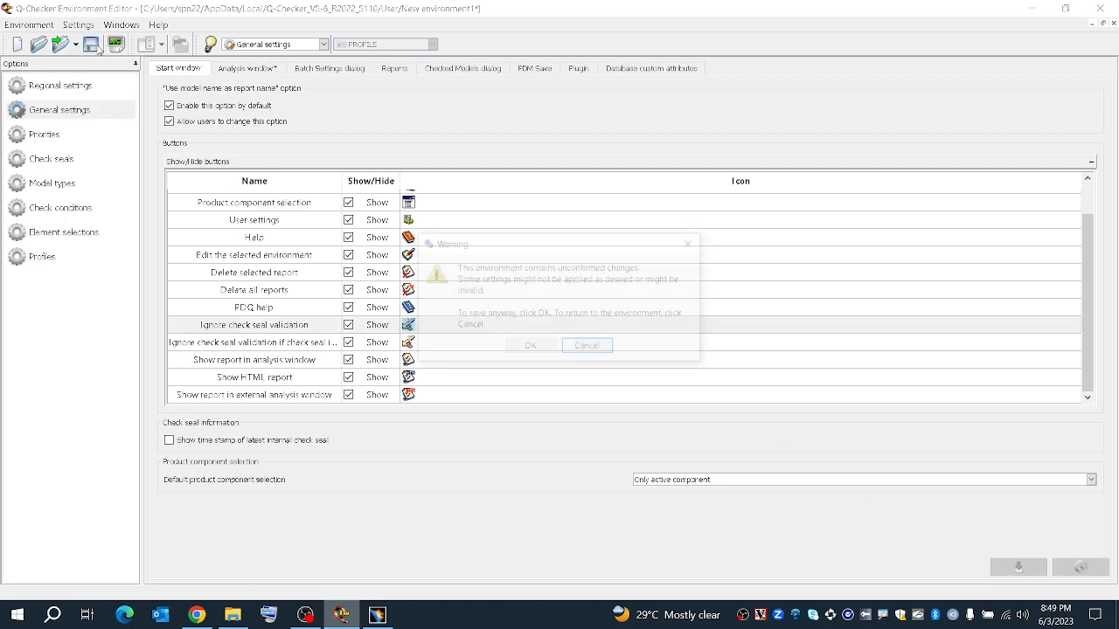
pyautogui.click(530, 347)
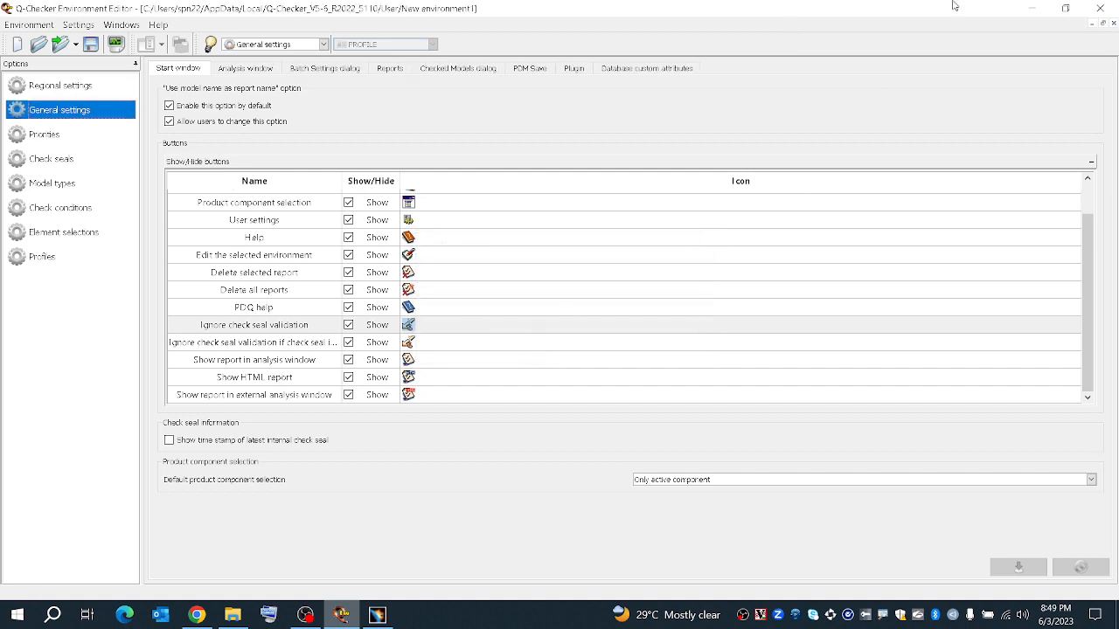
# Return to the Q-Checker start window in CATIA, display the Product1 report as HTML and read through its error lists.
pyautogui.click(1036, 10)
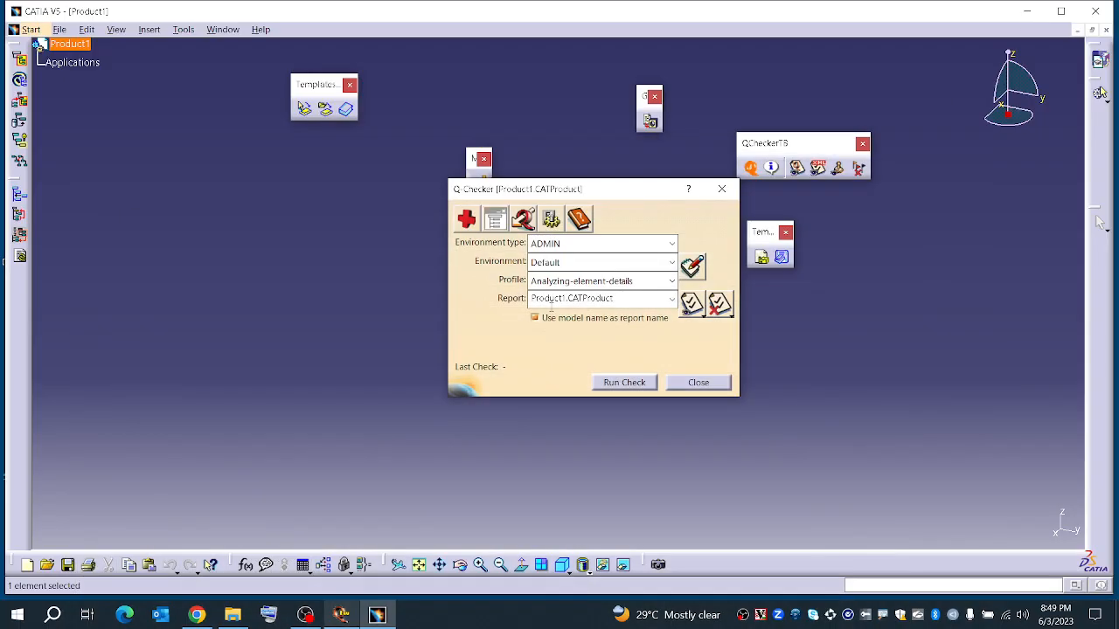
pyautogui.click(705, 310)
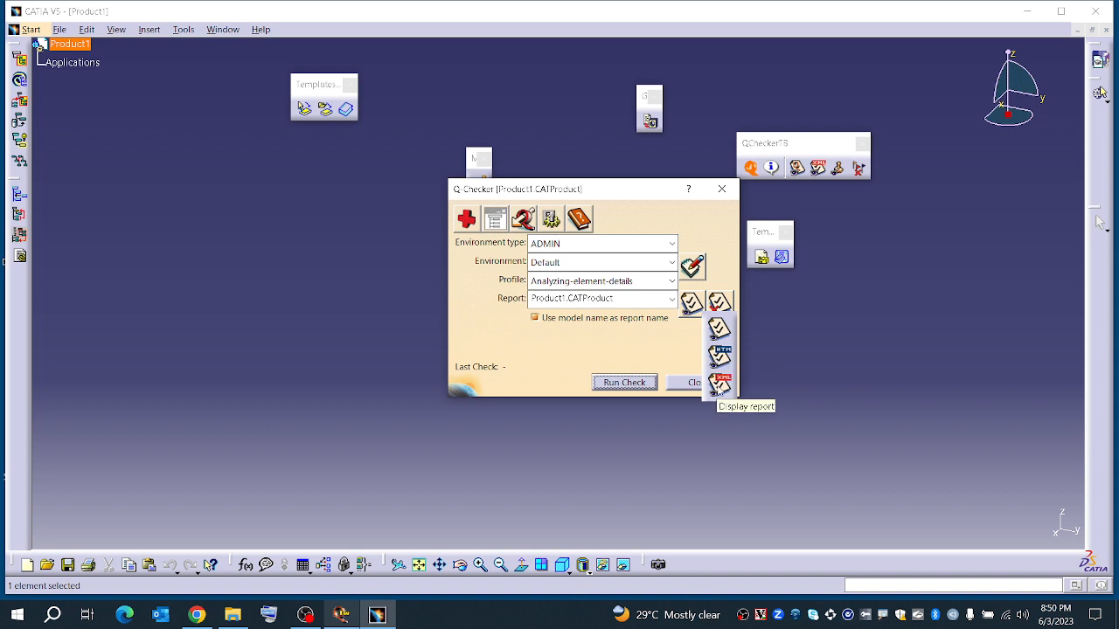
pyautogui.click(717, 357)
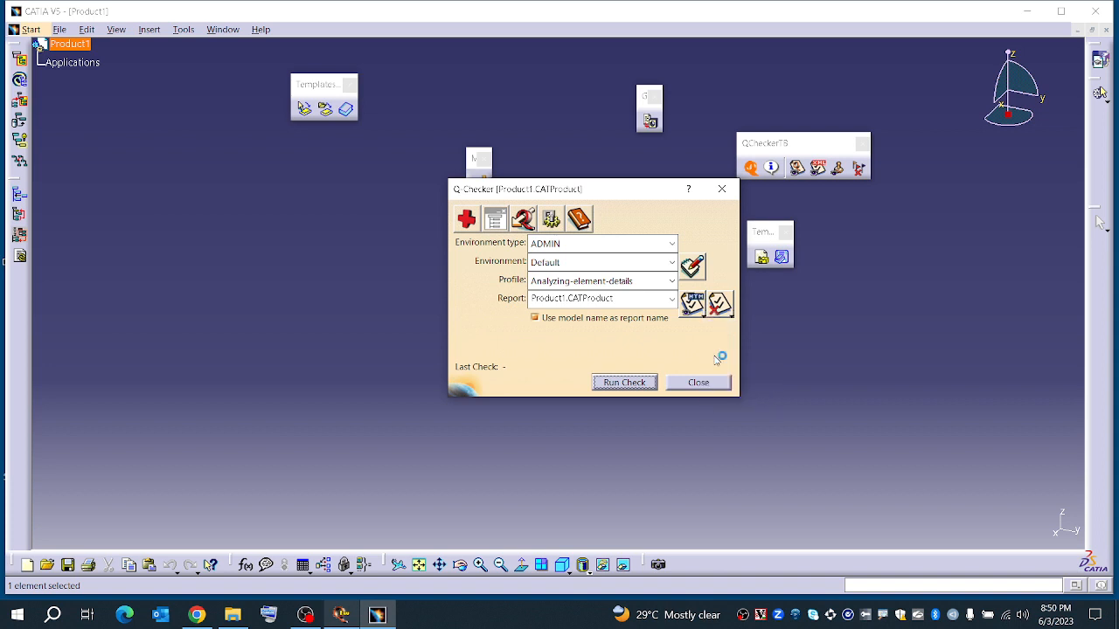
pyautogui.scroll(-5, 149, 303)
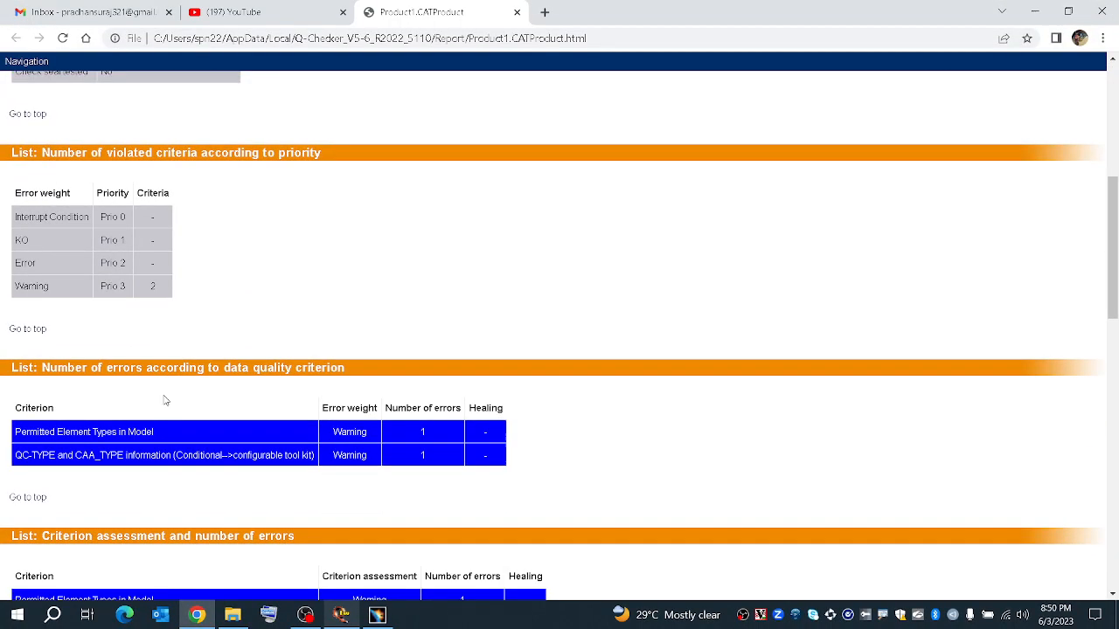
pyautogui.scroll(-12, 162, 397)
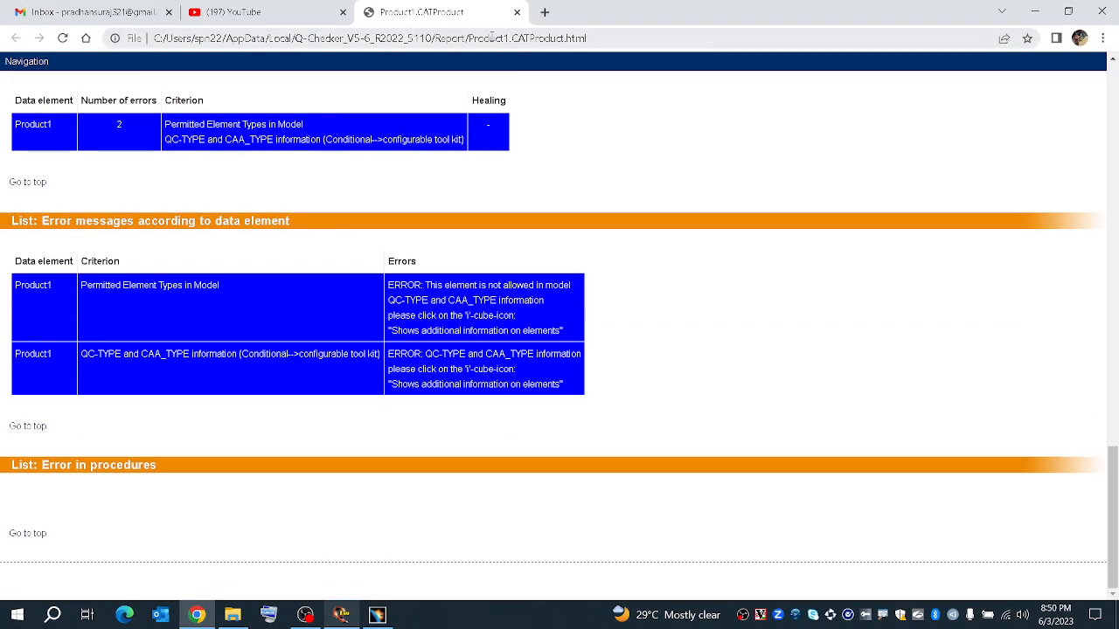
# Display the Product1 XML report from CATIA in the external Q-Checker Analysis Viewer, view it maximized, and close the viewer.
pyautogui.click(376, 614)
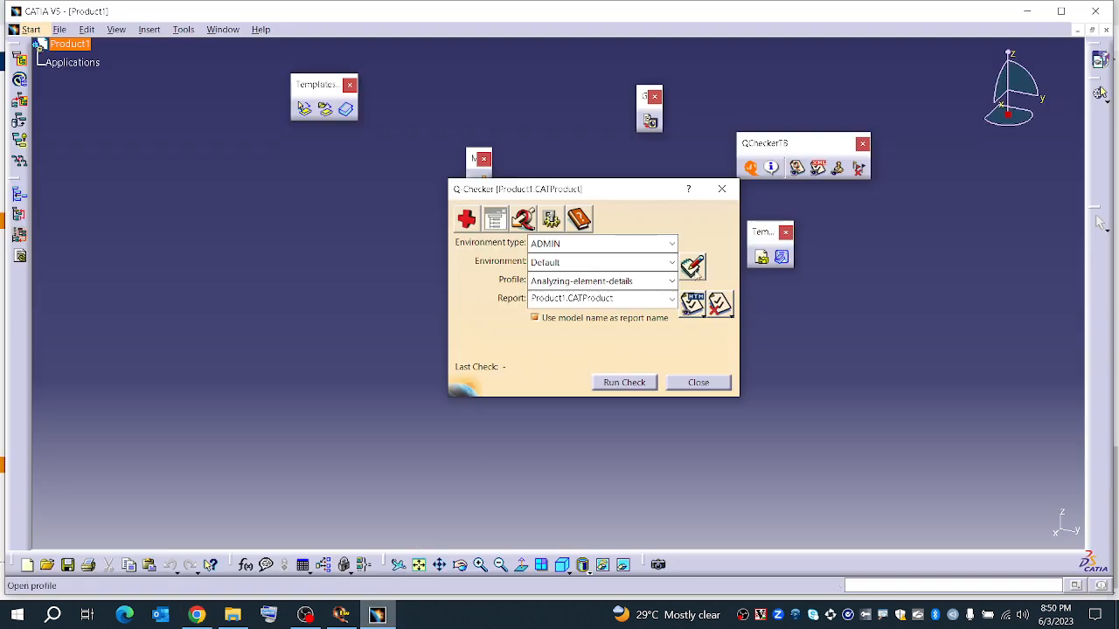
pyautogui.click(715, 306)
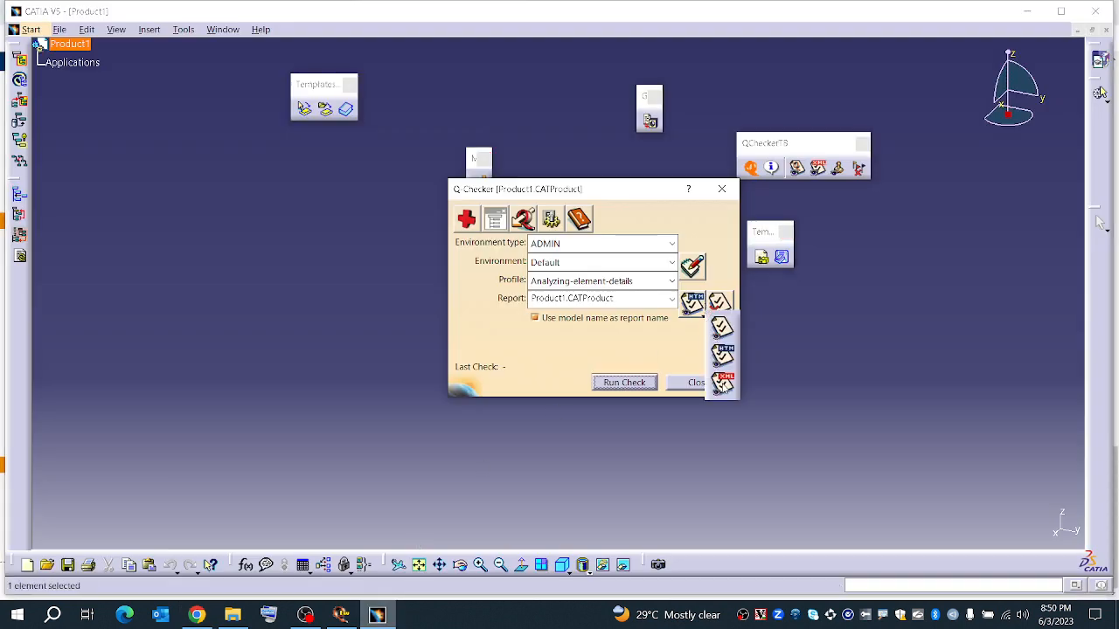
pyautogui.click(721, 383)
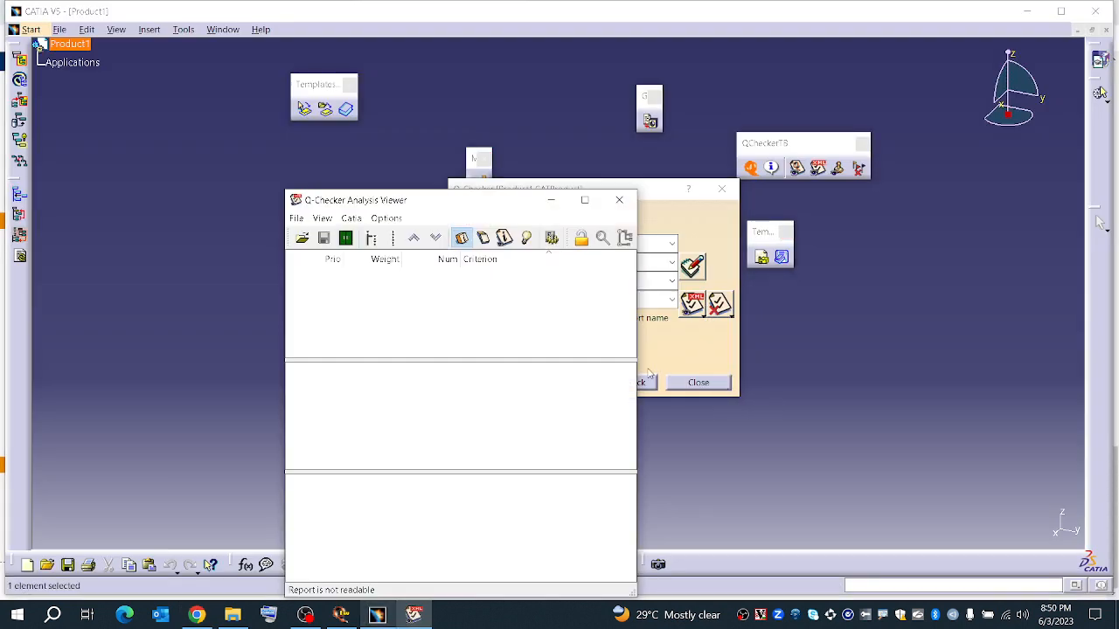
pyautogui.click(585, 200)
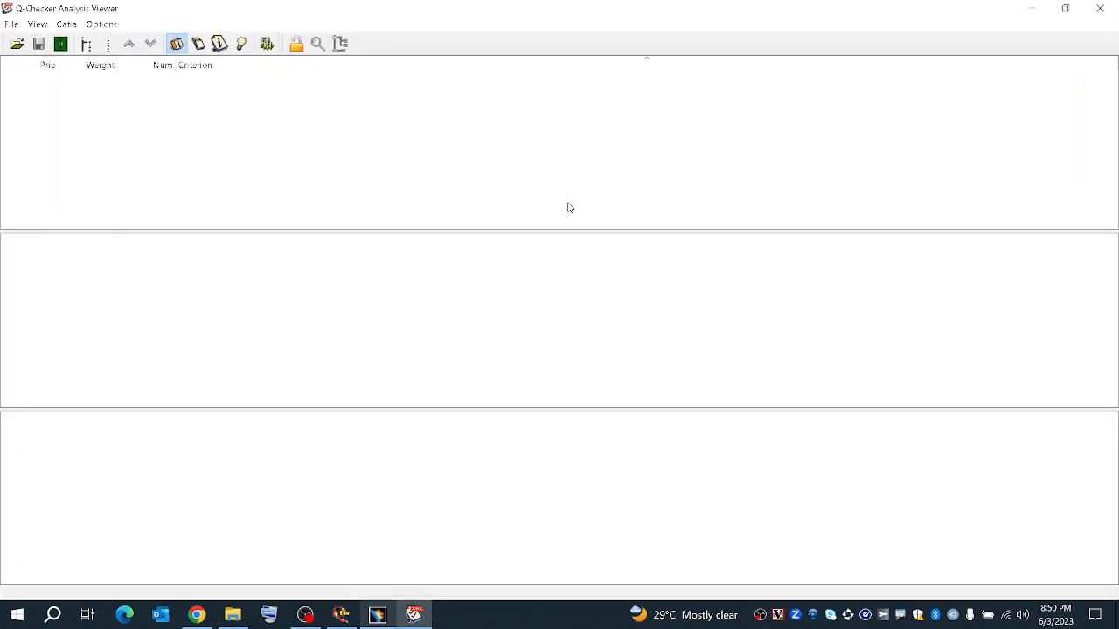
pyautogui.click(1099, 5)
# Display the Product1 report in CATIA's internal analysis window and reopen the Q-Checker start window.
pyautogui.click(699, 310)
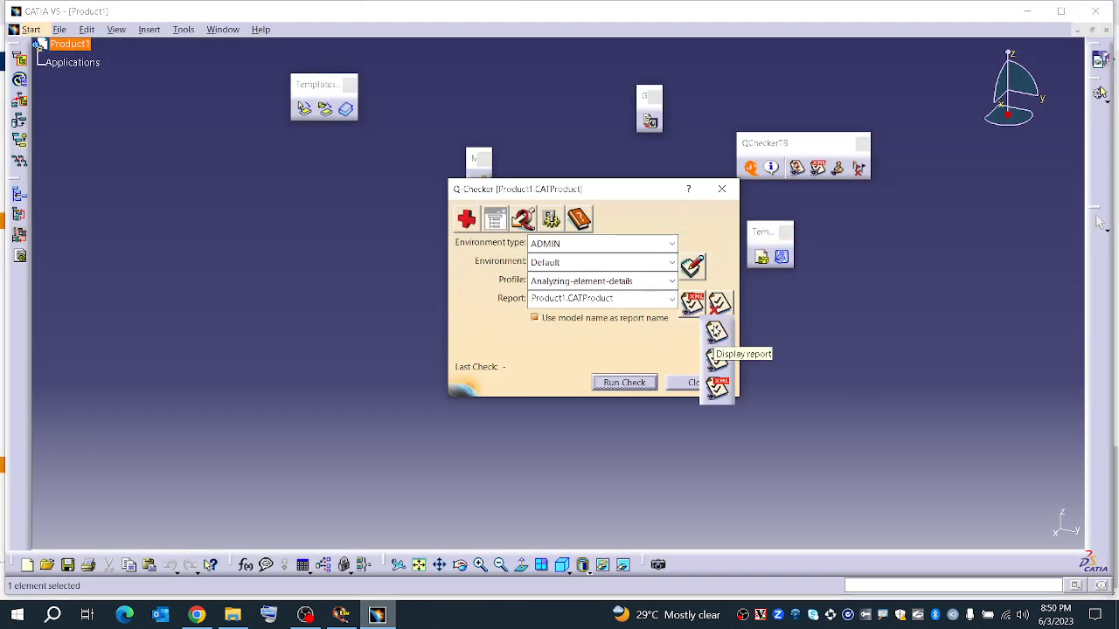
pyautogui.click(716, 332)
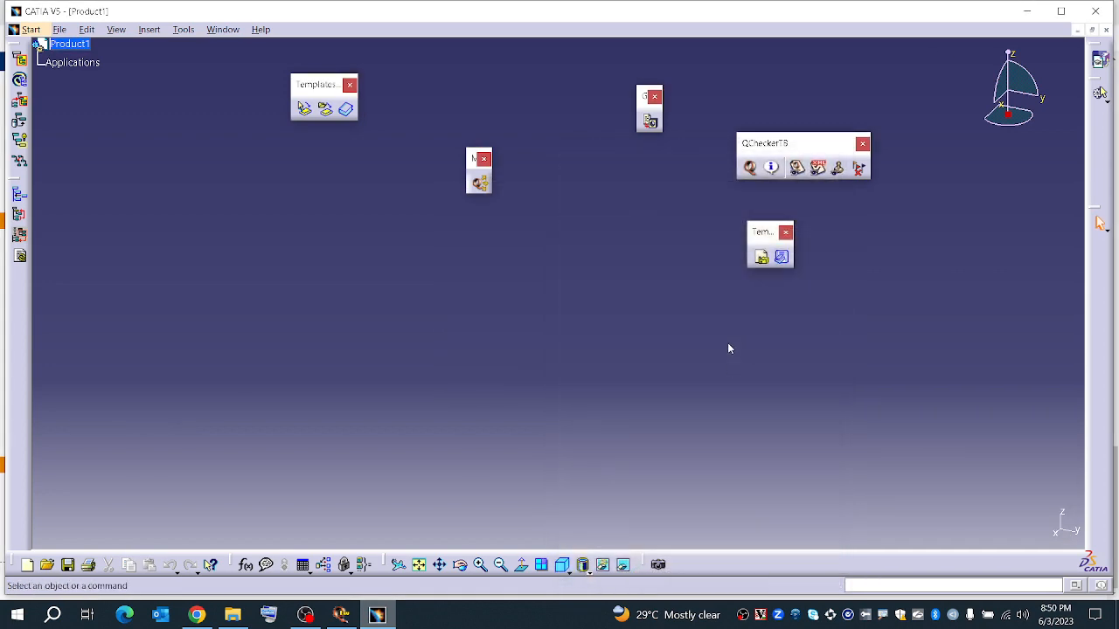
pyautogui.click(750, 167)
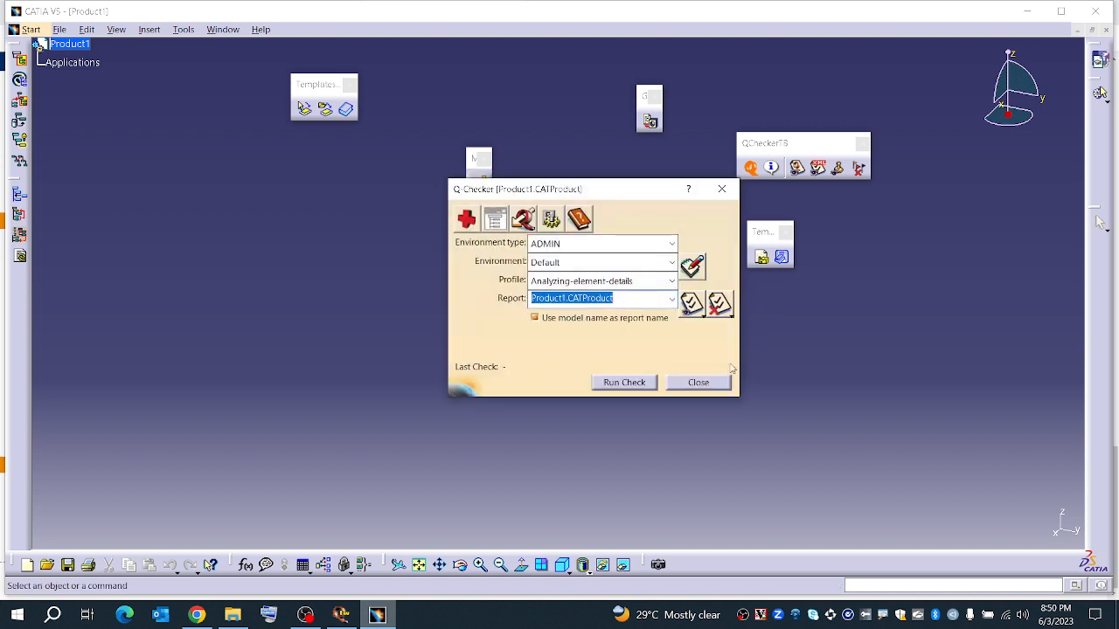
# Delete the selected Product1.CATProduct report, confirming the deletion, and use the command to delete all reports.
pyautogui.click(730, 316)
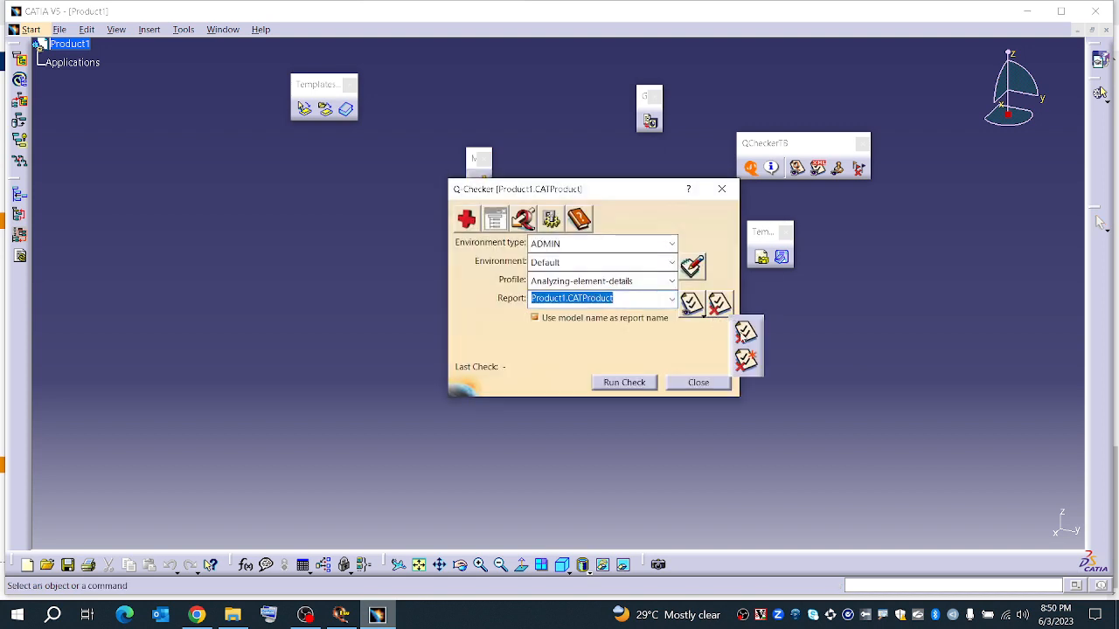
pyautogui.click(739, 339)
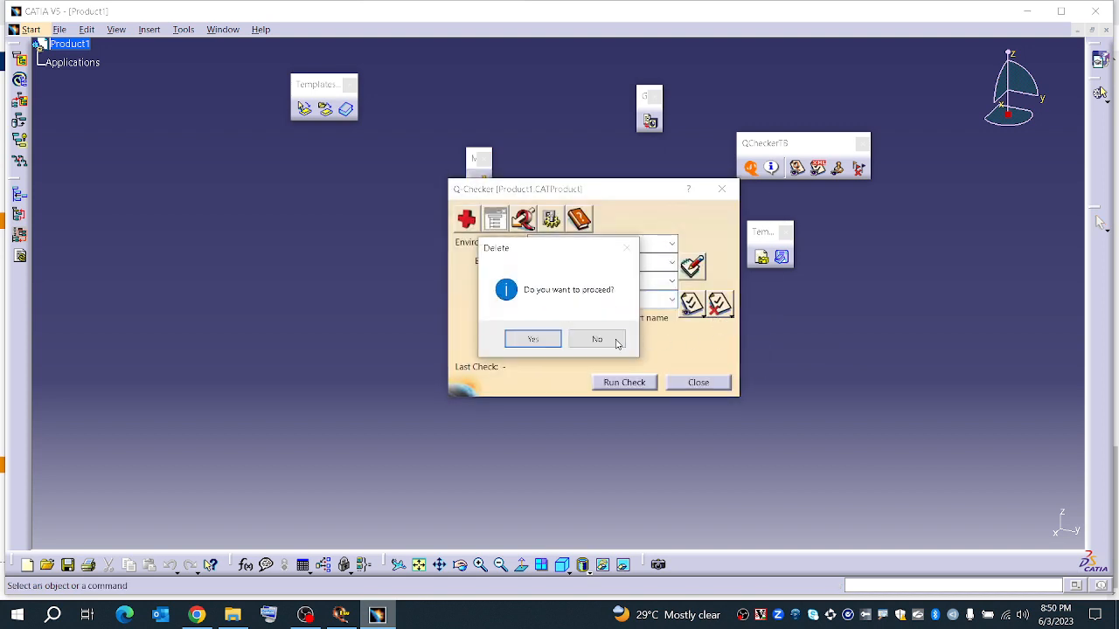
pyautogui.click(554, 339)
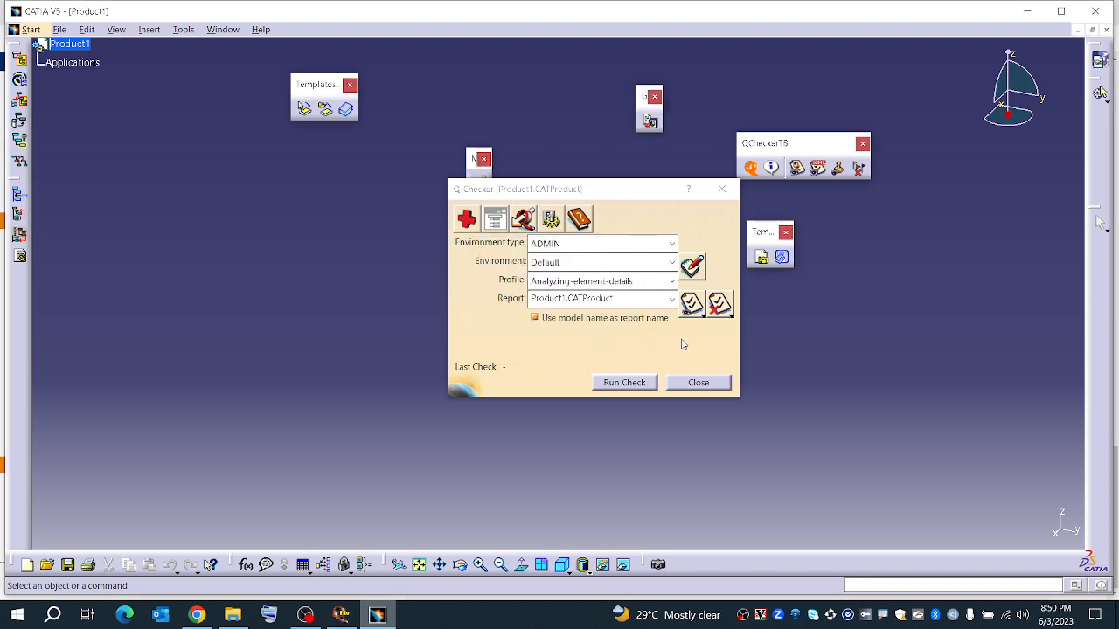
pyautogui.click(728, 313)
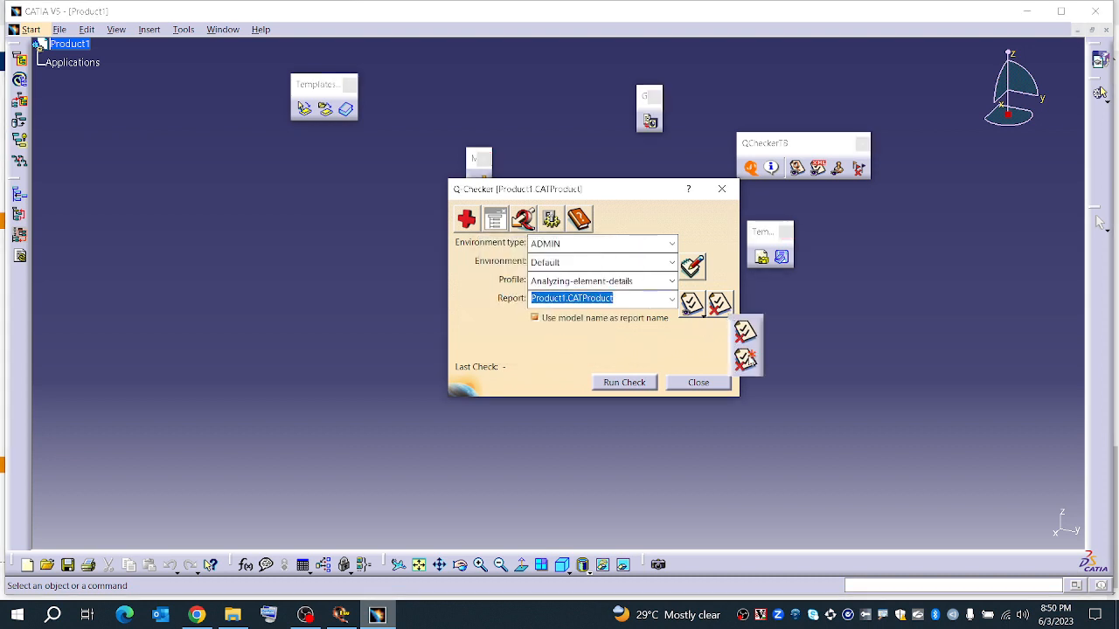
pyautogui.click(745, 358)
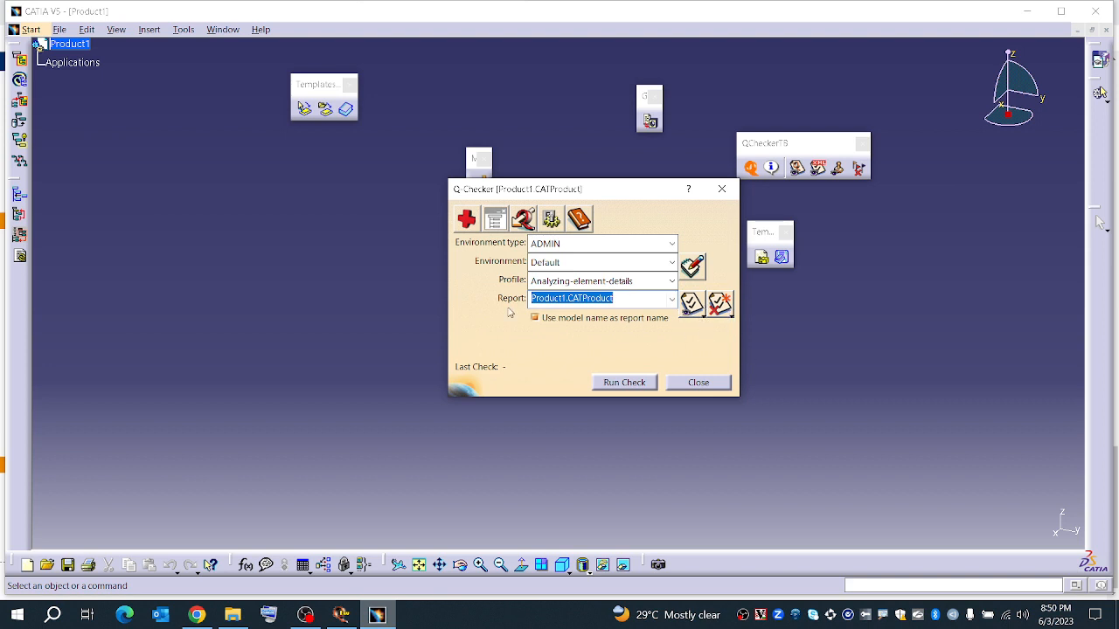
pyautogui.moveTo(606, 301); pyautogui.dragTo(530, 301)
pyautogui.click(727, 304)
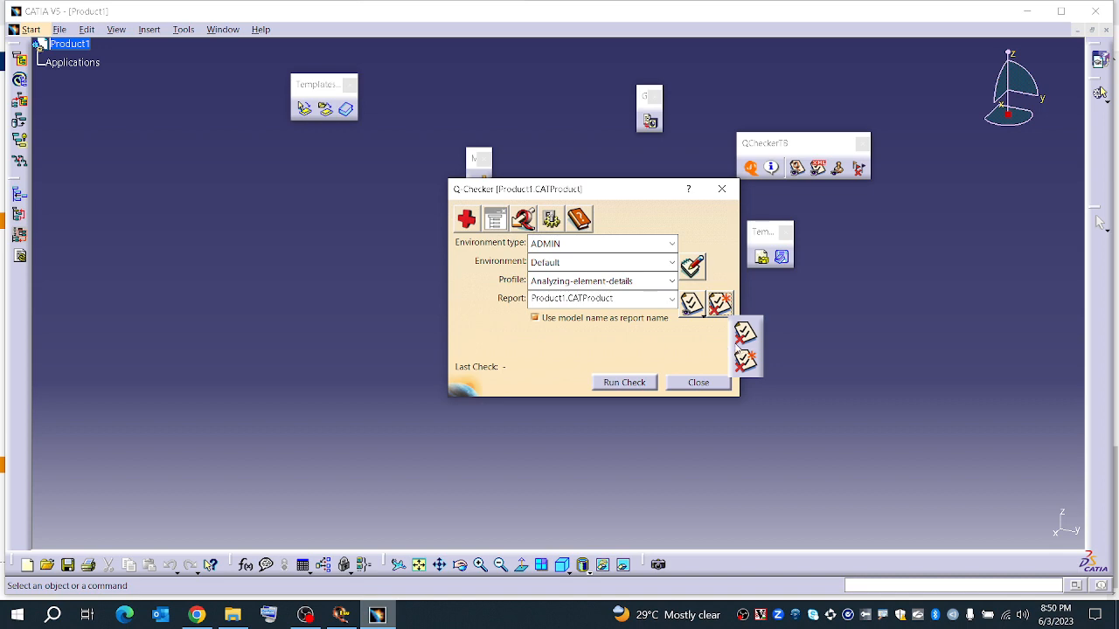
# Run the check on Product1 with the Analyzing-element-details profile and compare the results by entity and by criterion.
pyautogui.click(626, 386)
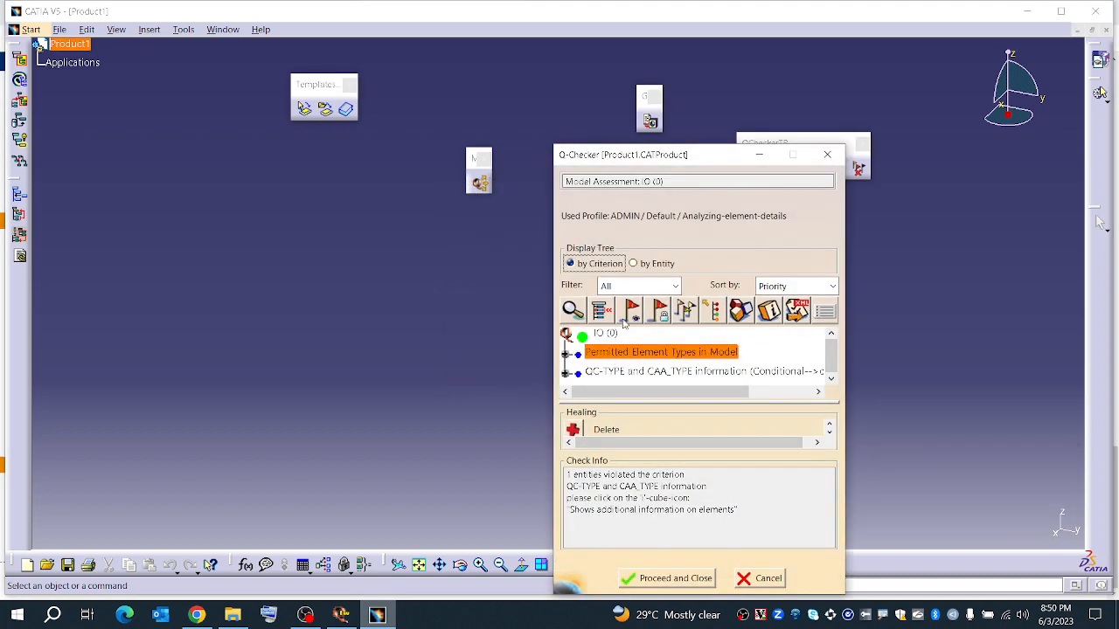
pyautogui.click(573, 310)
pyautogui.click(632, 264)
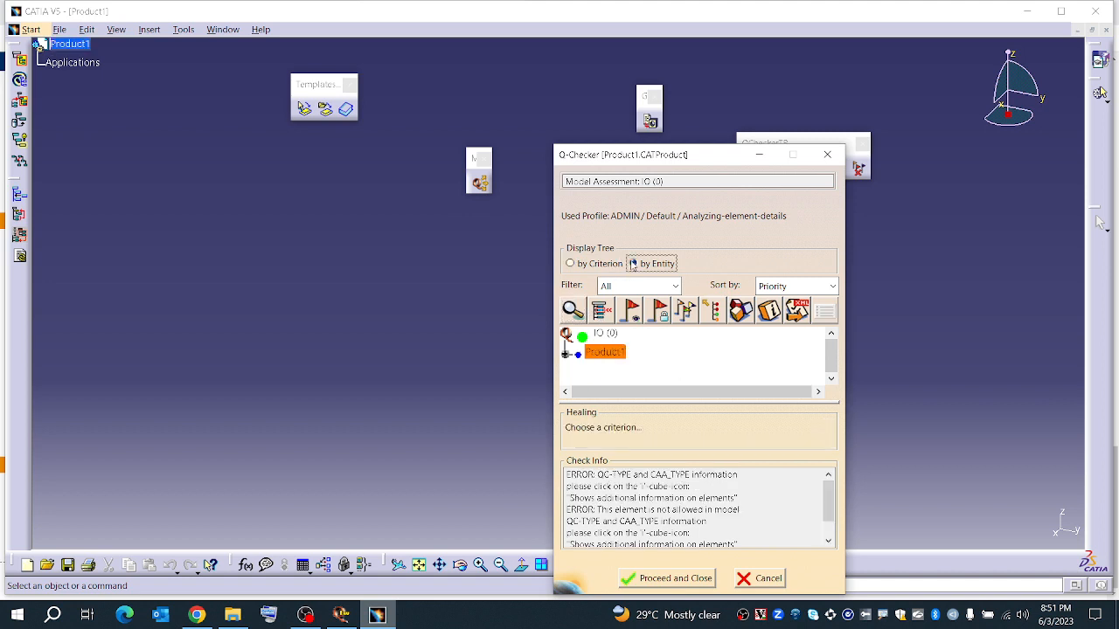
pyautogui.click(579, 264)
pyautogui.scroll(-2, 617, 357)
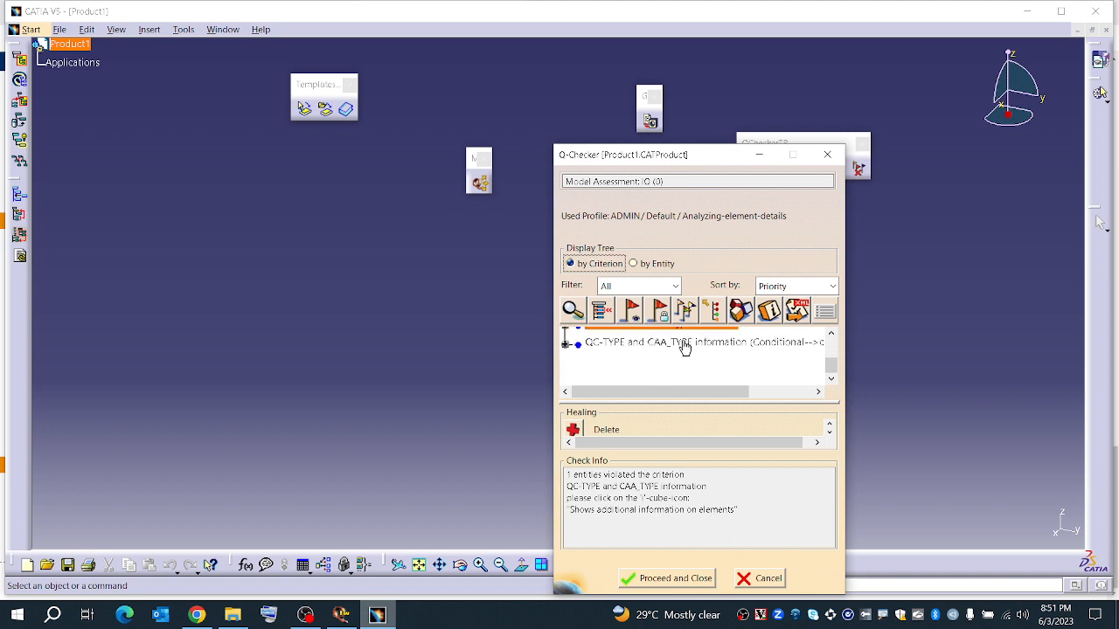
pyautogui.scroll(1, 655, 354)
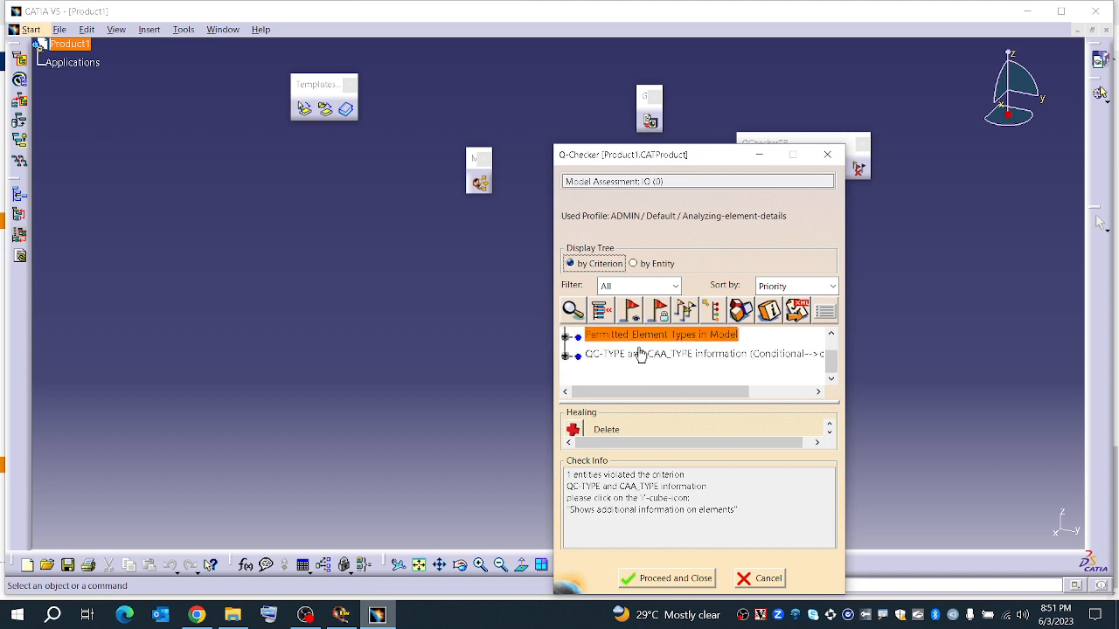
pyautogui.moveTo(639, 354)
# Display the check results by entity and expand Product1 to read its violated criteria.
pyautogui.click(633, 263)
pyautogui.click(564, 355)
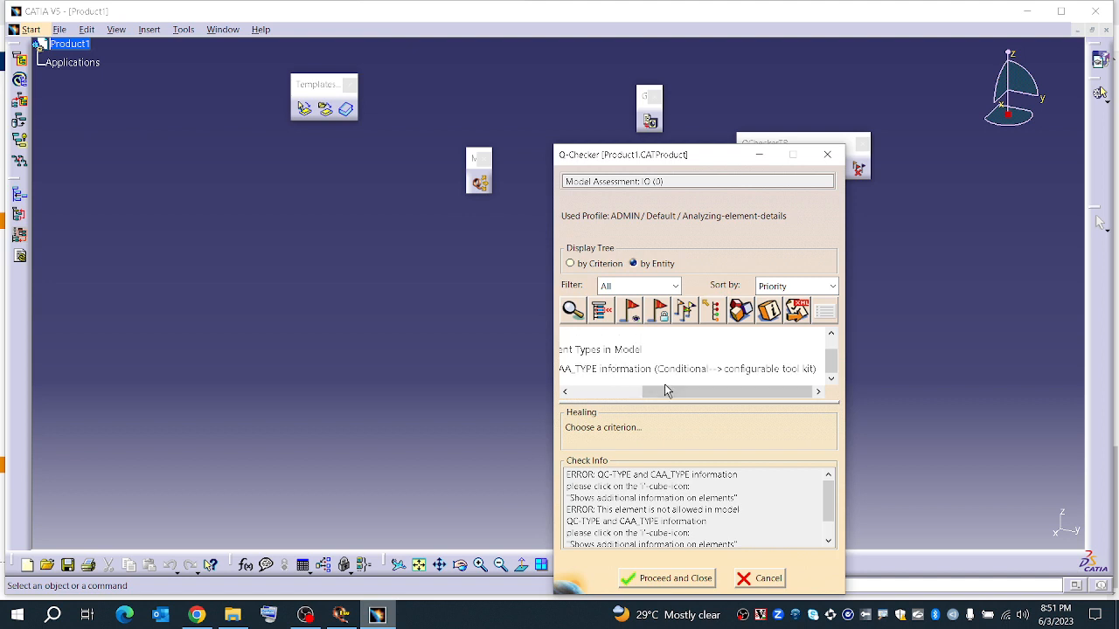
pyautogui.click(584, 394)
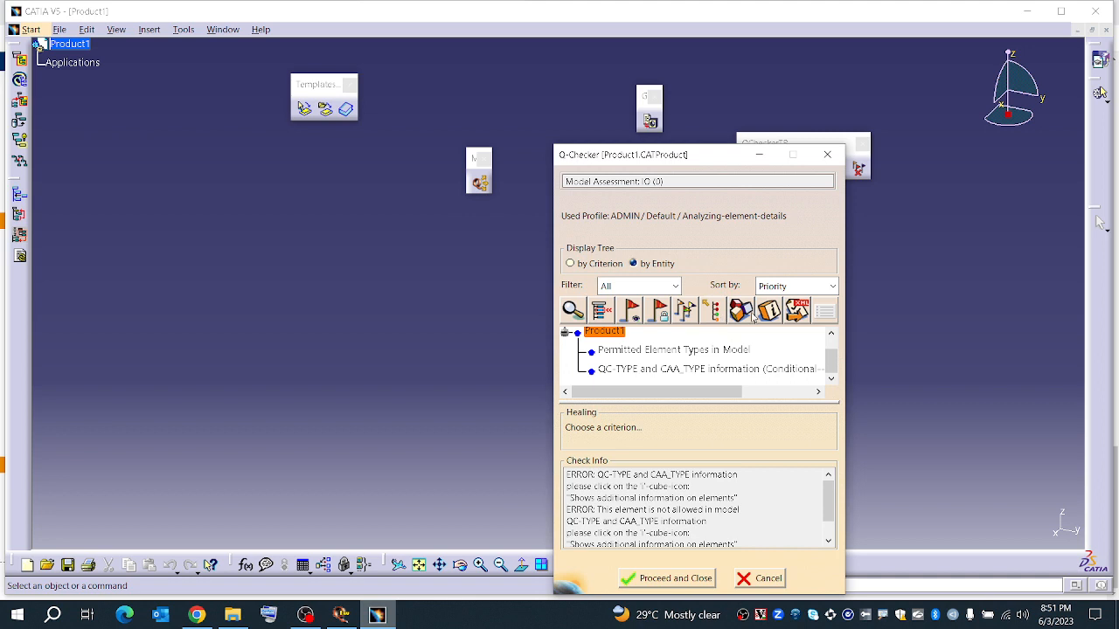
# Export the analysis as an XML report with the Create report, only option, and proceed to close the analysis.
pyautogui.click(802, 315)
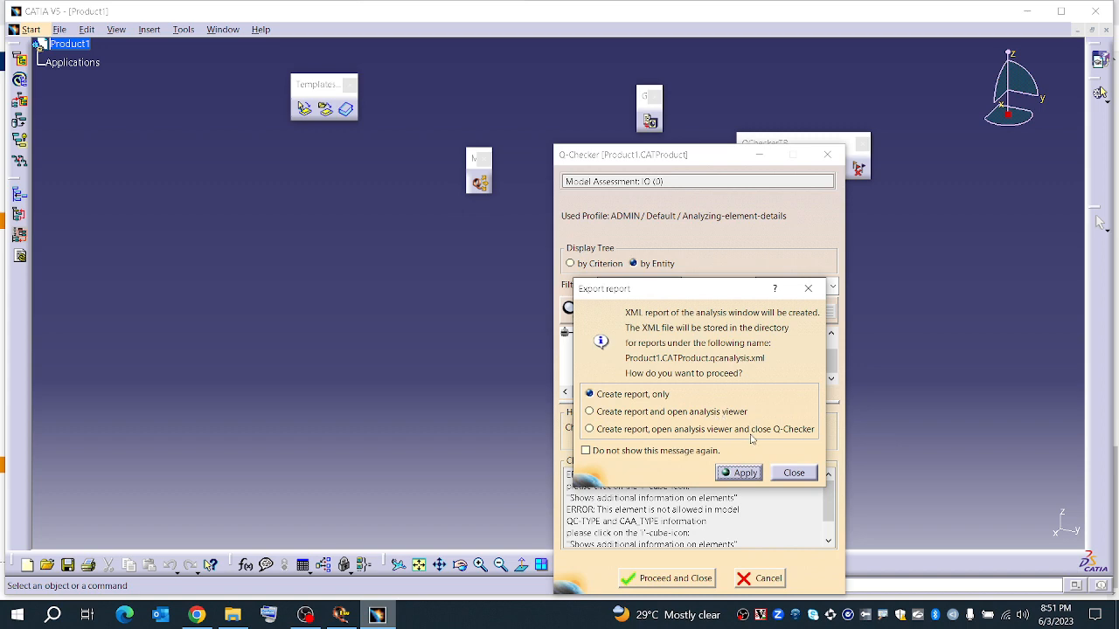
pyautogui.click(743, 473)
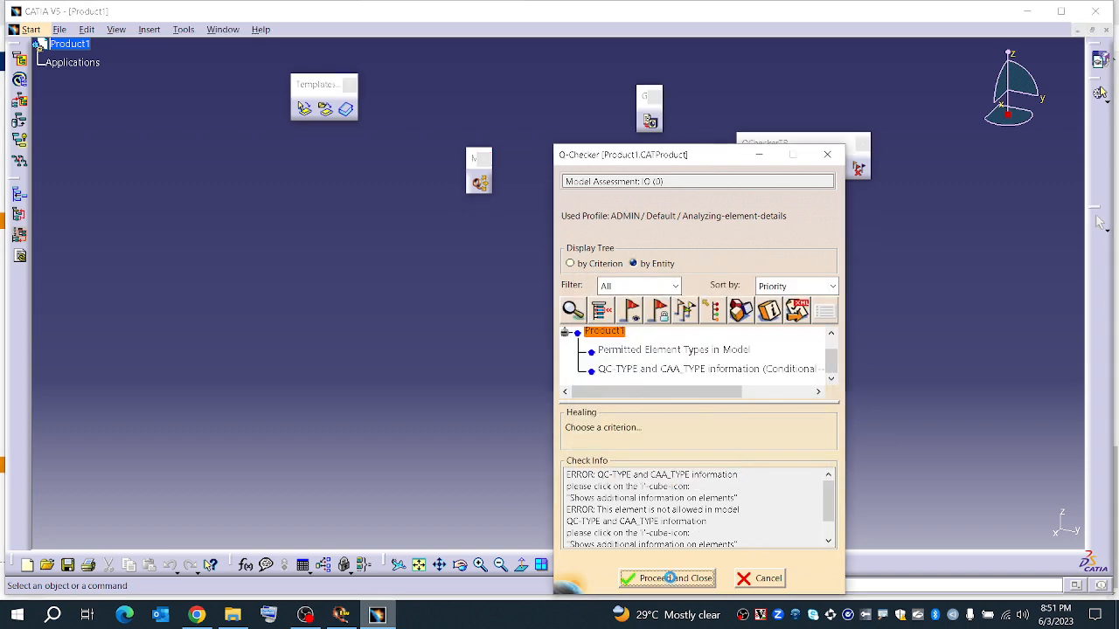
pyautogui.click(673, 578)
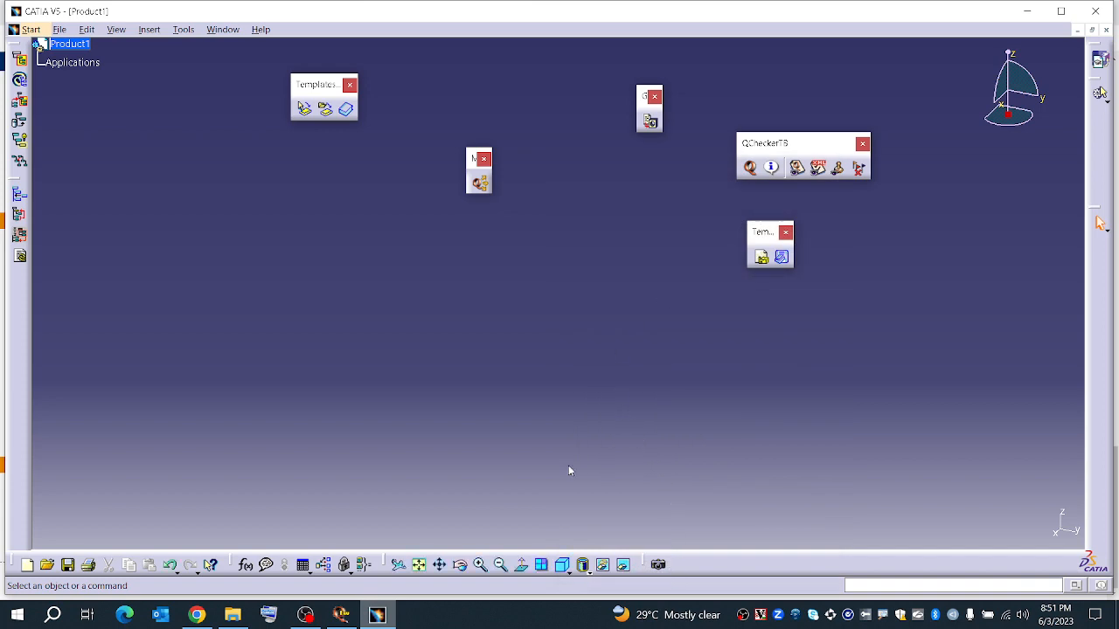
# Switch to the Q-Checker Environment Editor and review the Checked Models dialog, PDM Save and Plugin general settings.
pyautogui.click(351, 615)
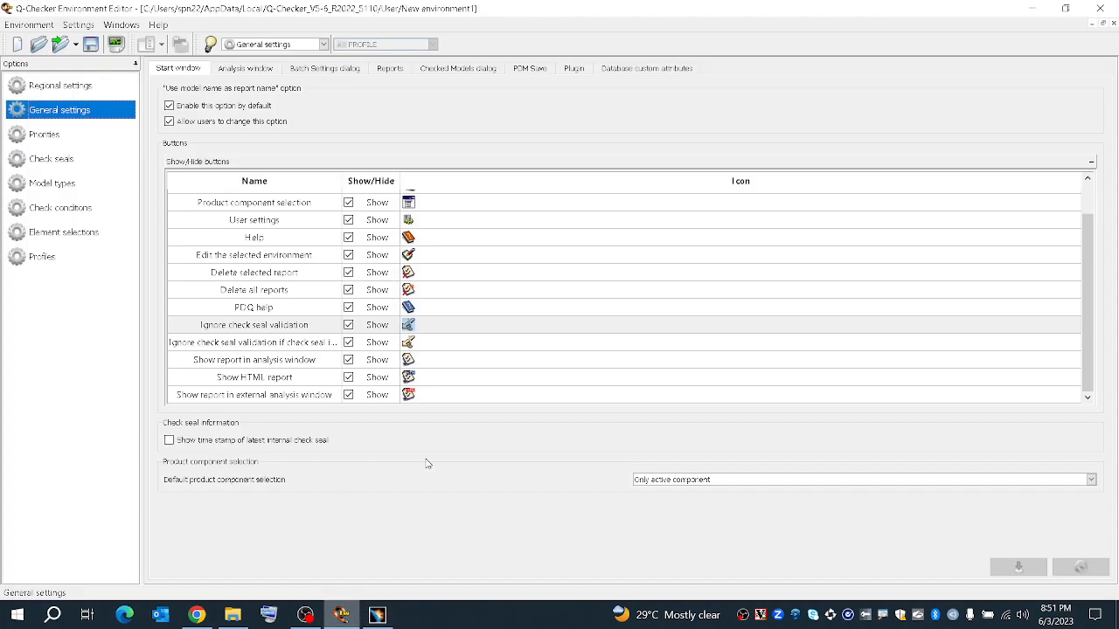
pyautogui.click(290, 221)
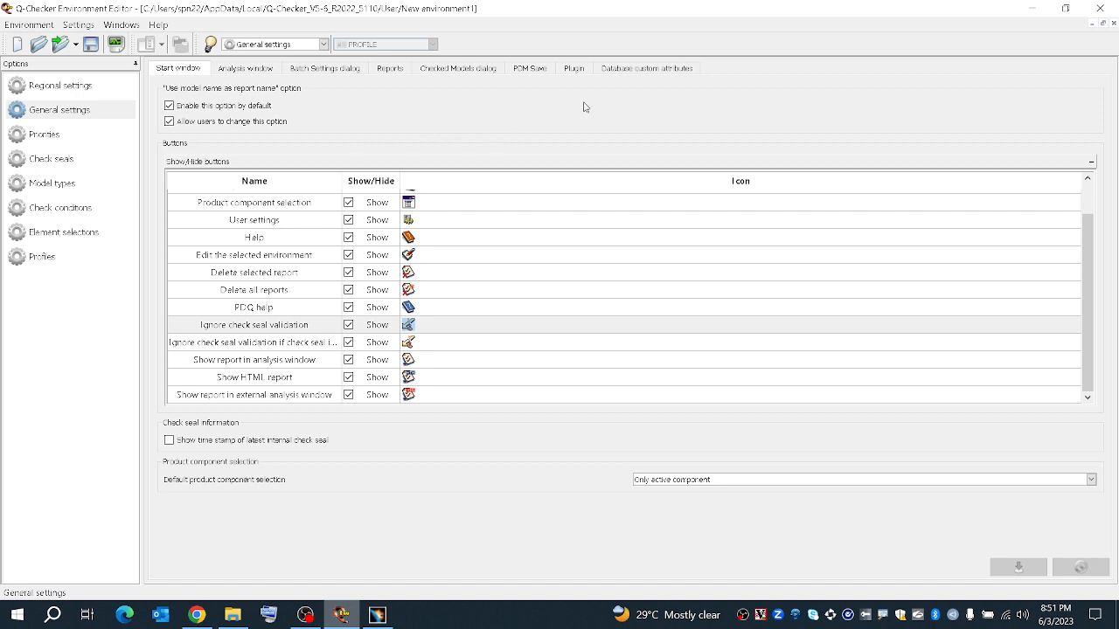
pyautogui.click(452, 72)
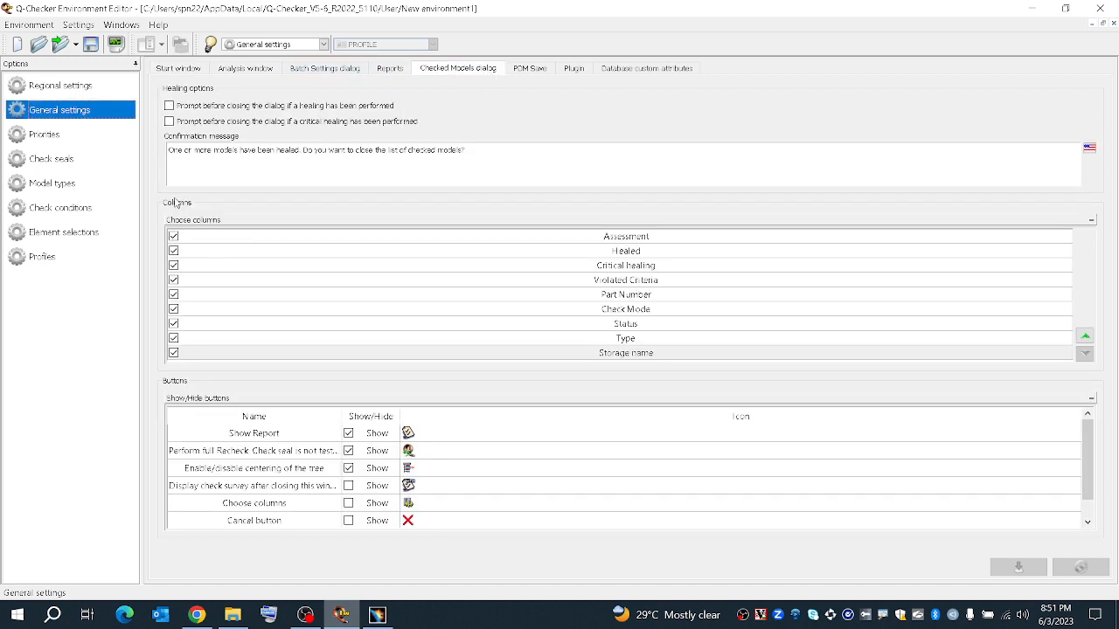
pyautogui.click(535, 74)
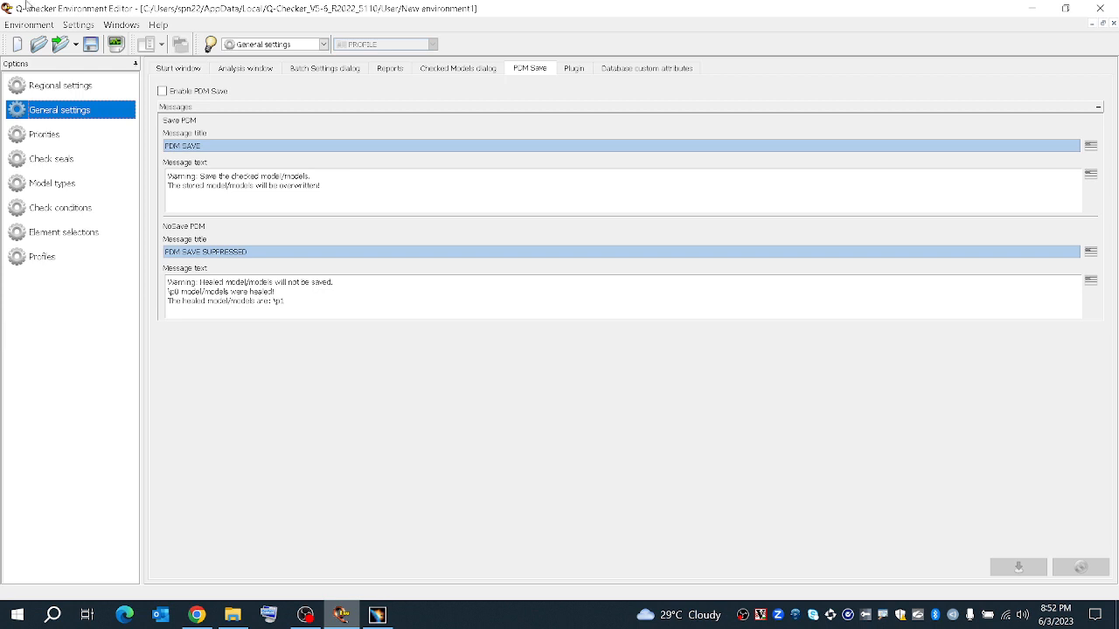
pyautogui.click(576, 72)
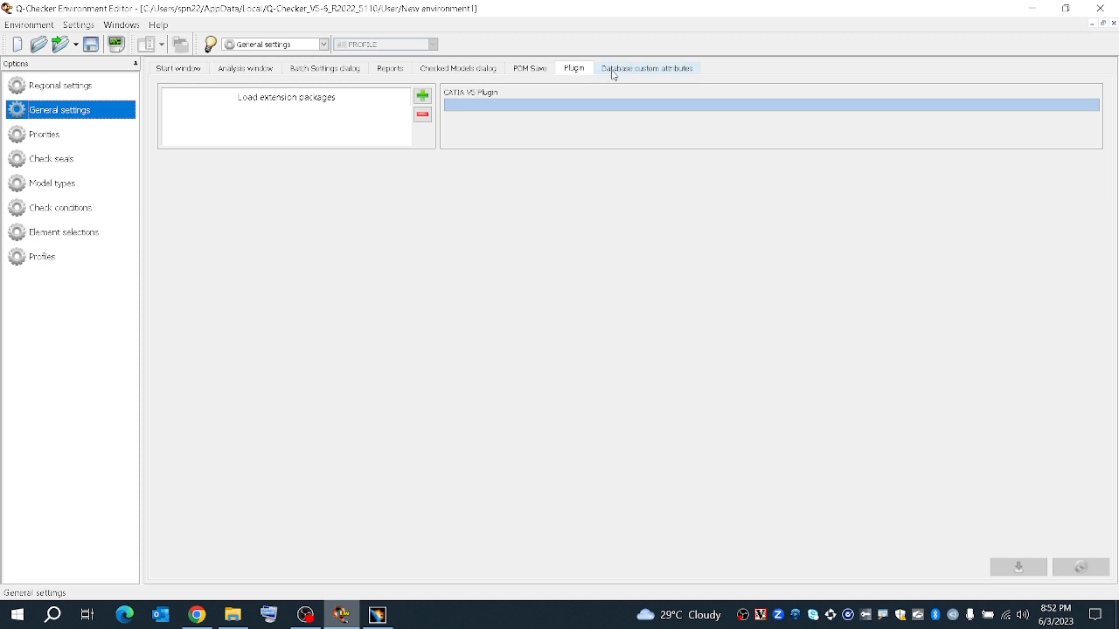
# Add a database custom attribute with the Text data type and a text length of 128.
pyautogui.click(648, 76)
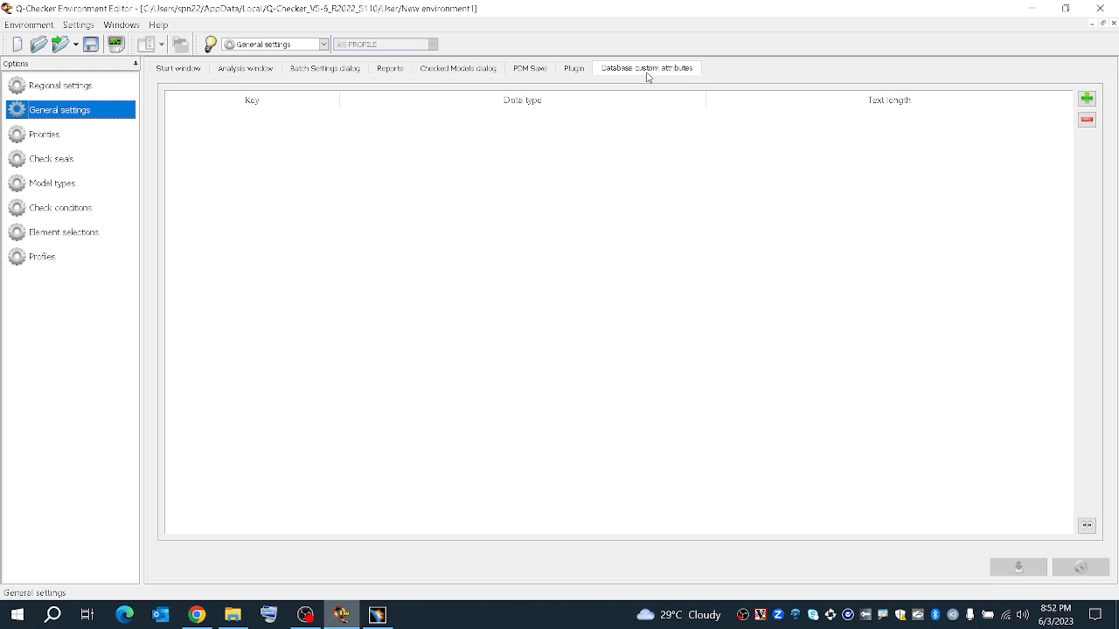
pyautogui.click(1086, 98)
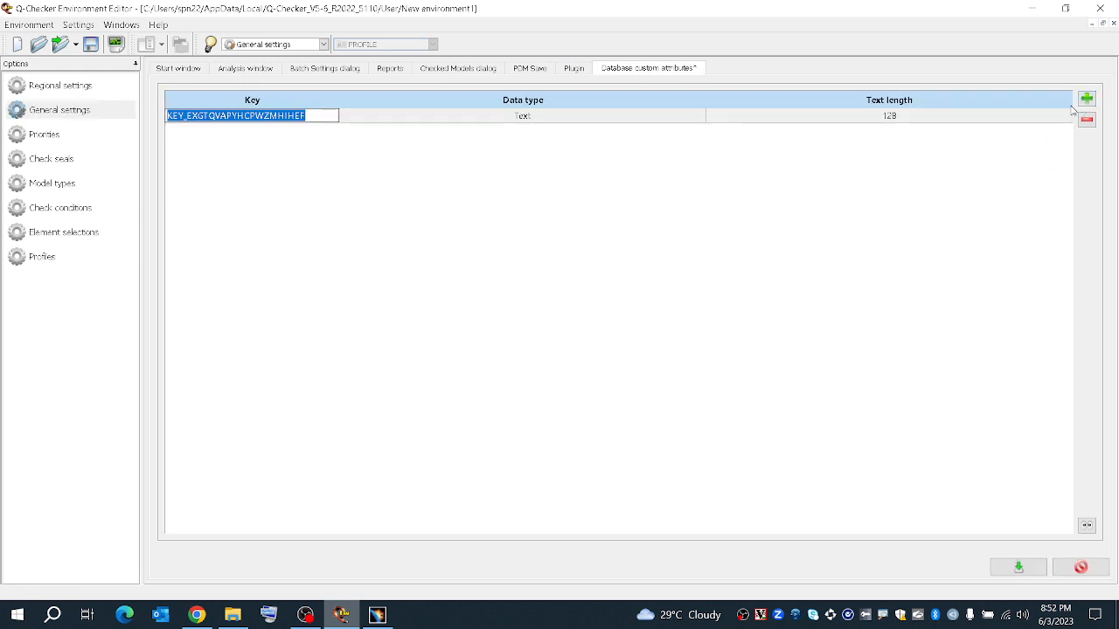
pyautogui.moveTo(324, 115); pyautogui.dragTo(86, 150)
pyautogui.click(226, 140)
pyautogui.doubleClick(286, 118)
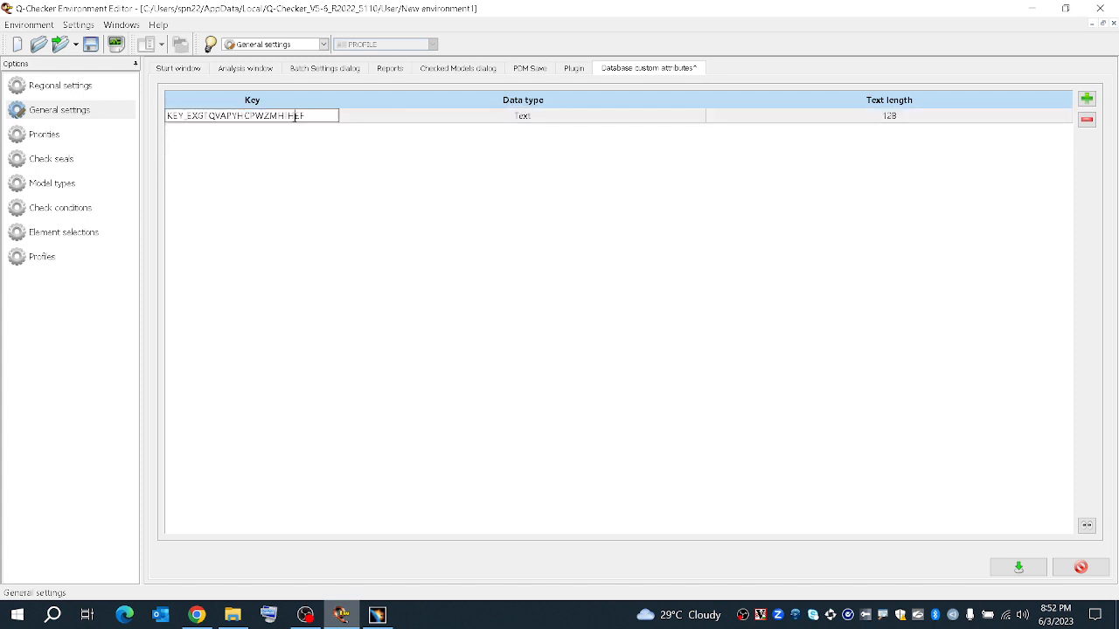
pyautogui.click(562, 117)
pyautogui.click(892, 122)
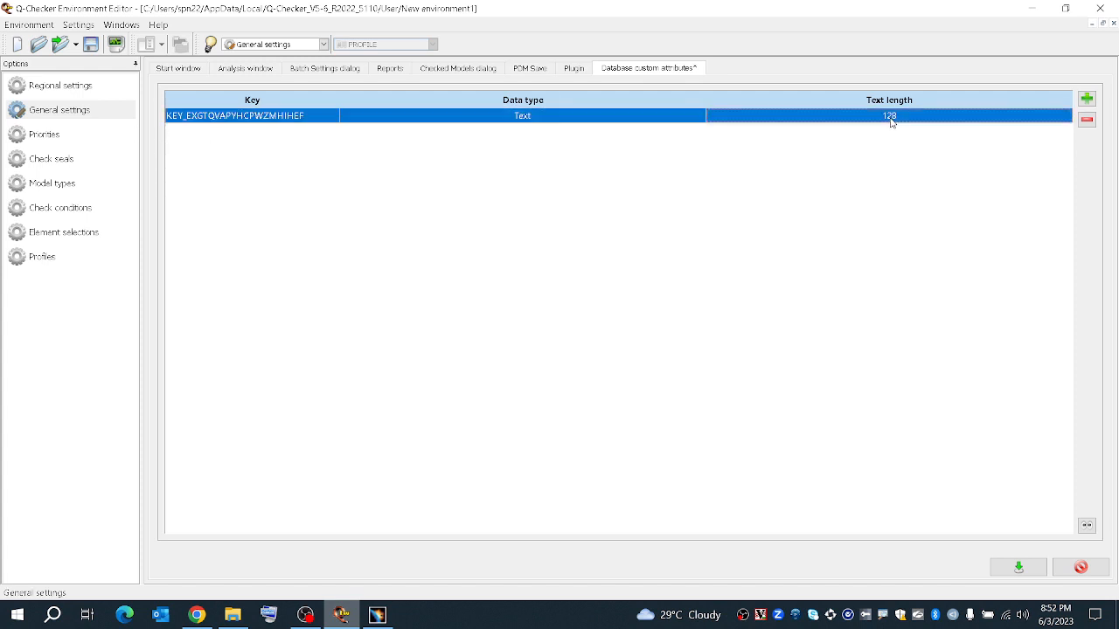
pyautogui.click(891, 120)
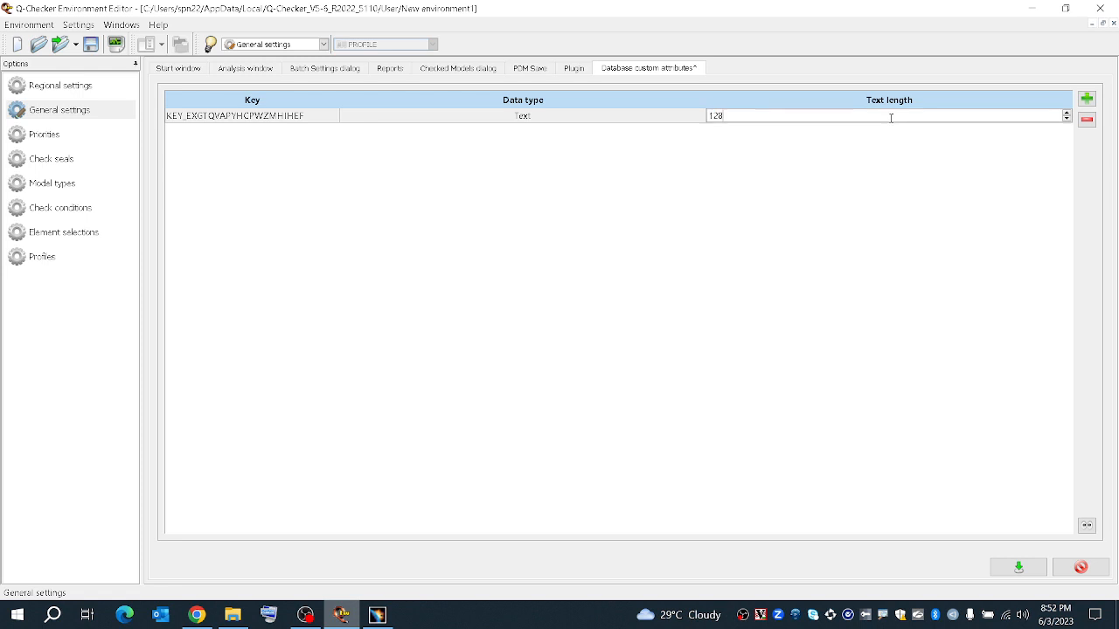
pyautogui.click(790, 188)
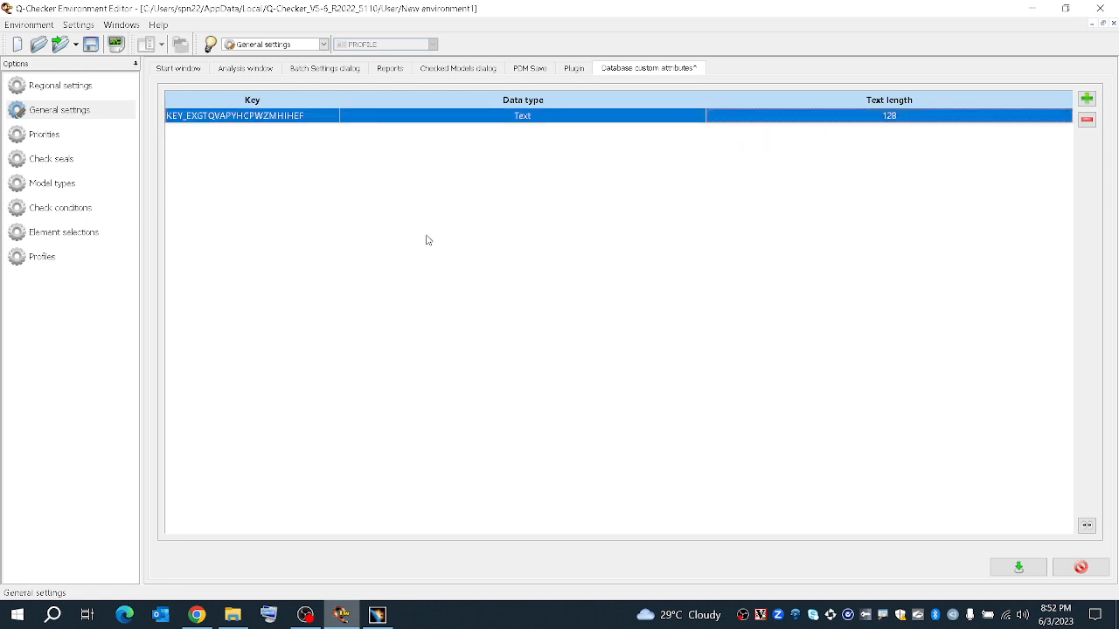
# Add a second database custom attribute and set its data type to Integer.
pyautogui.click(1086, 98)
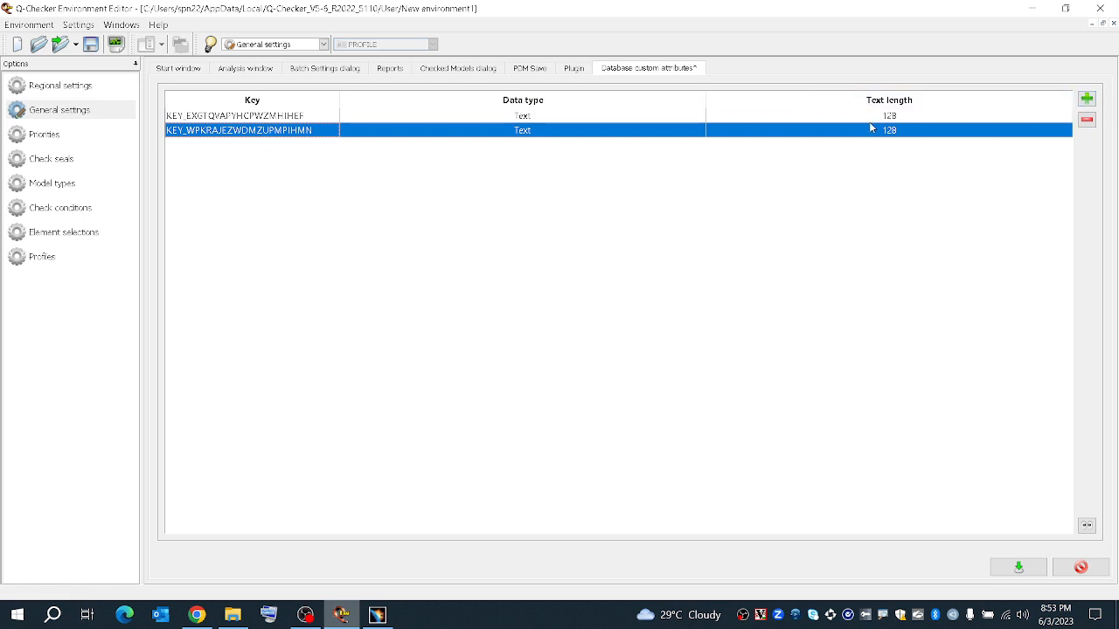
pyautogui.click(516, 133)
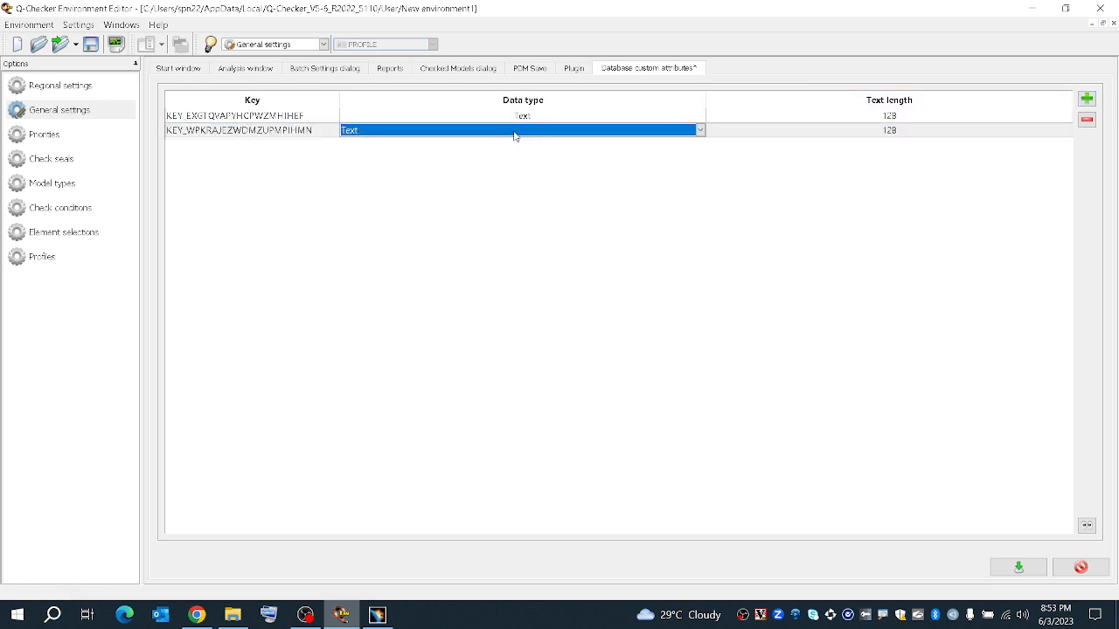
pyautogui.click(515, 133)
pyautogui.click(496, 154)
pyautogui.click(893, 139)
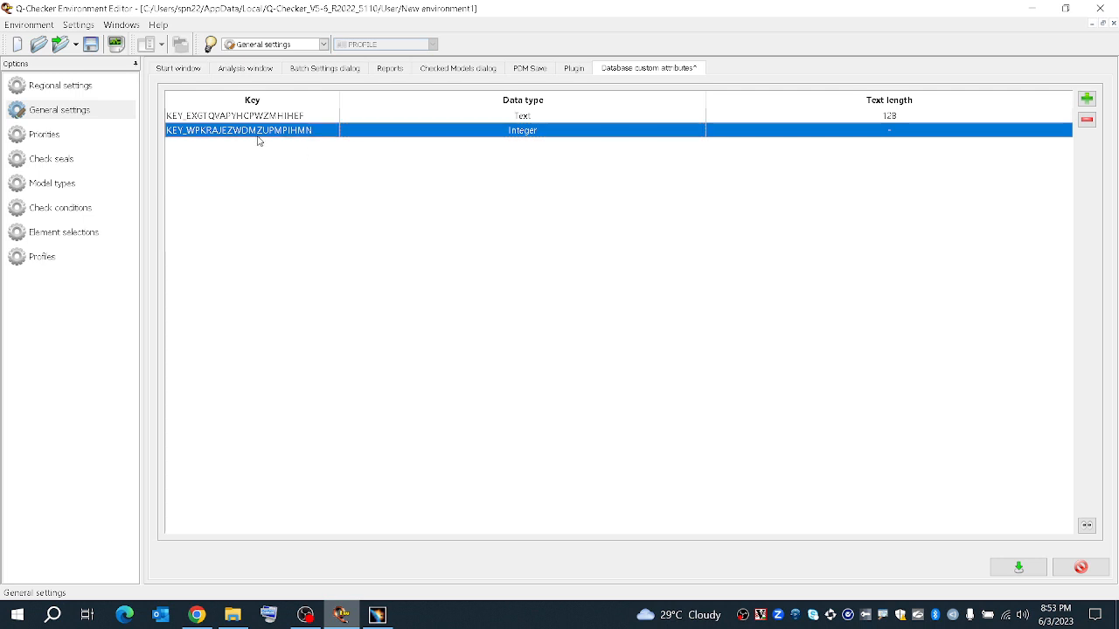
pyautogui.doubleClick(621, 132)
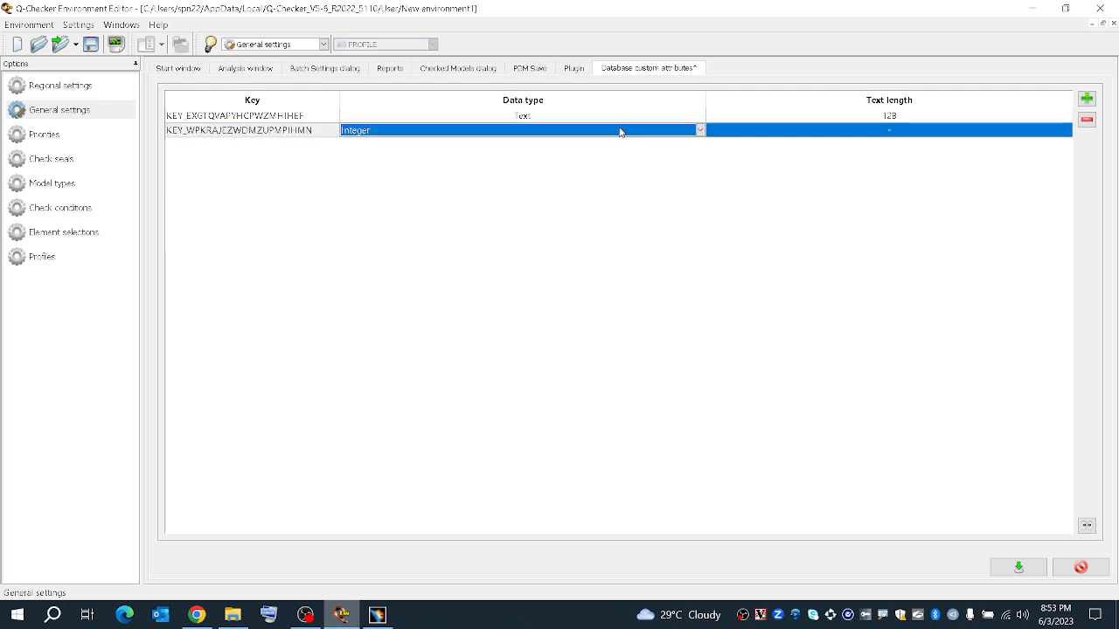
pyautogui.click(750, 131)
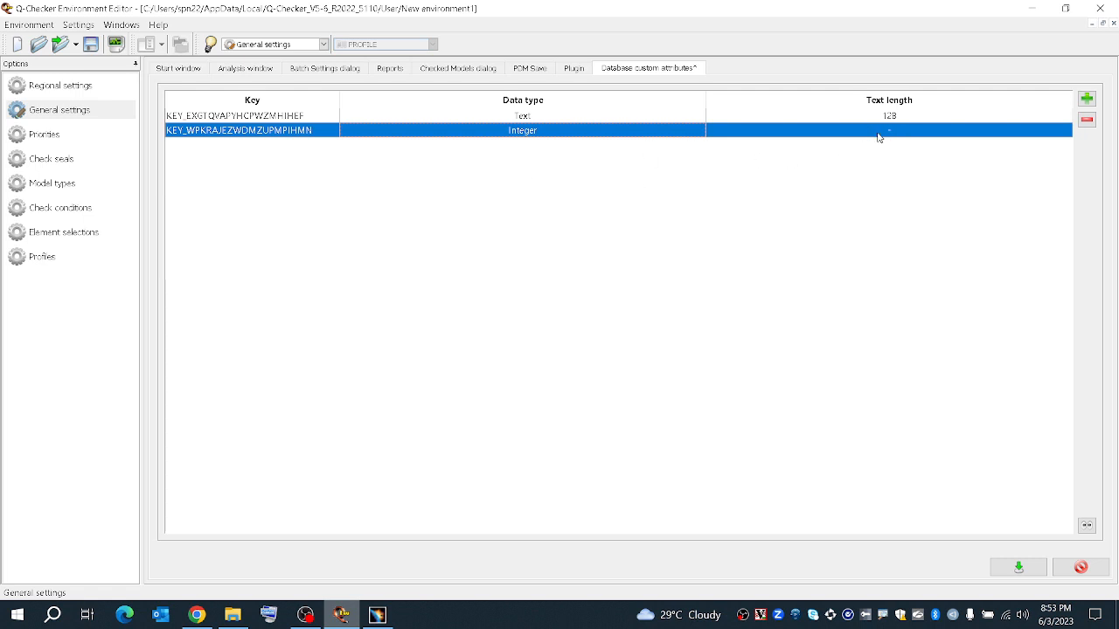
# Add a third database custom attribute and set its data type to Real number.
pyautogui.click(1086, 98)
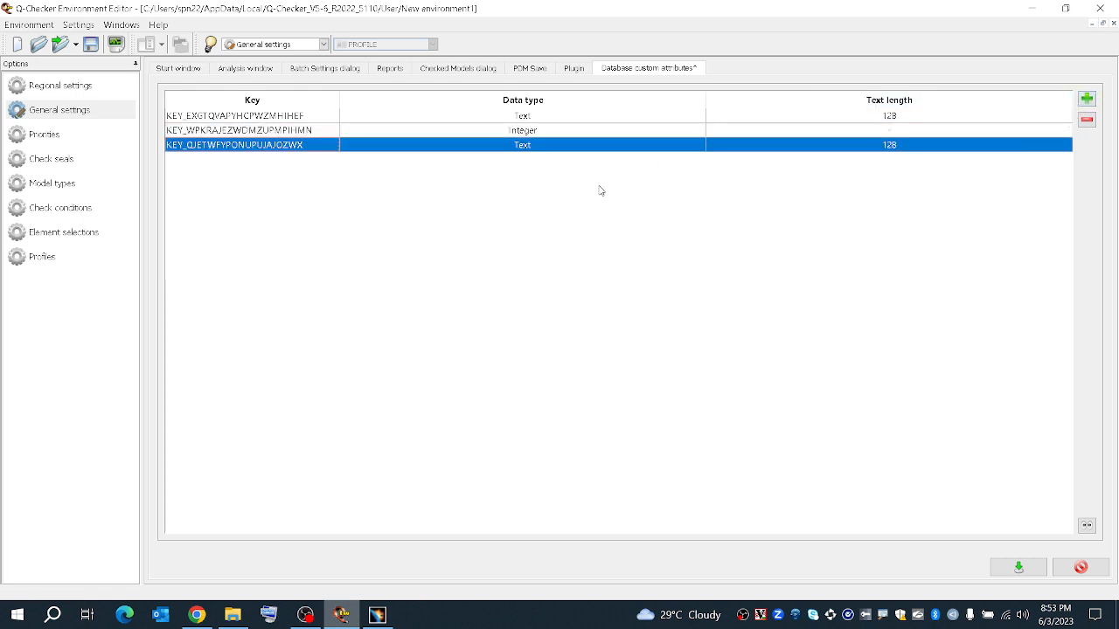
pyautogui.click(534, 149)
pyautogui.click(524, 133)
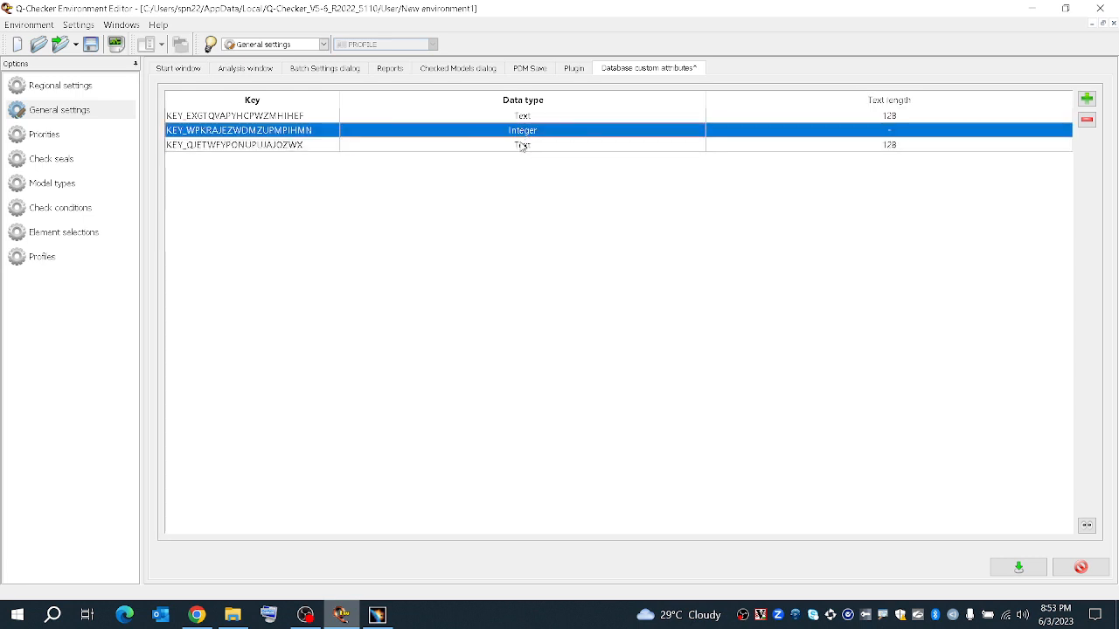
pyautogui.click(521, 145)
pyautogui.click(521, 145)
pyautogui.click(519, 147)
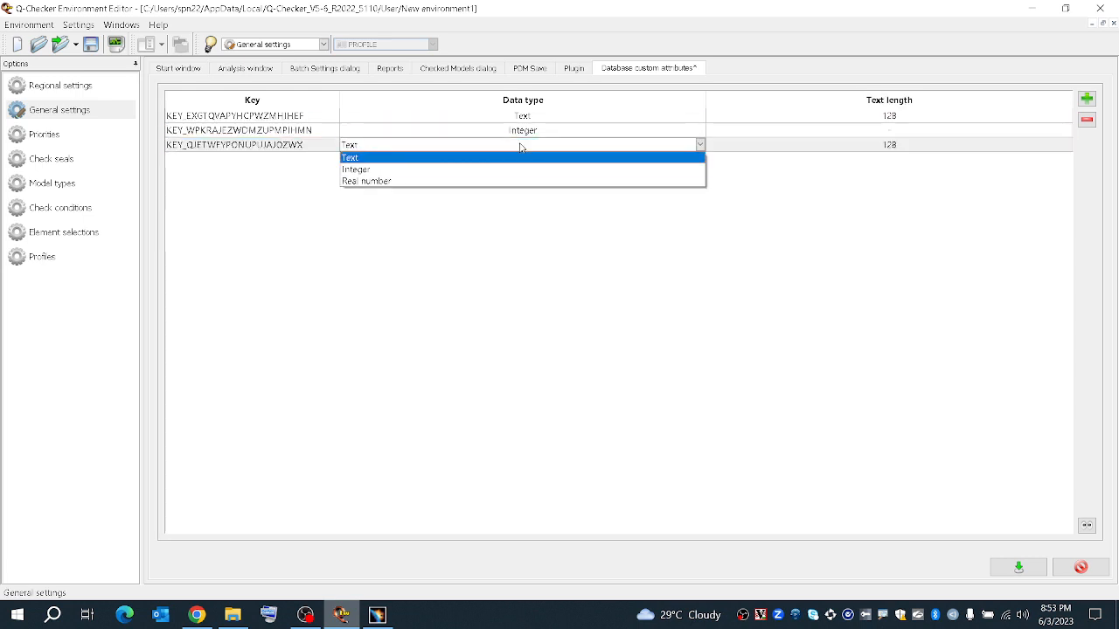
pyautogui.click(481, 181)
pyautogui.click(907, 147)
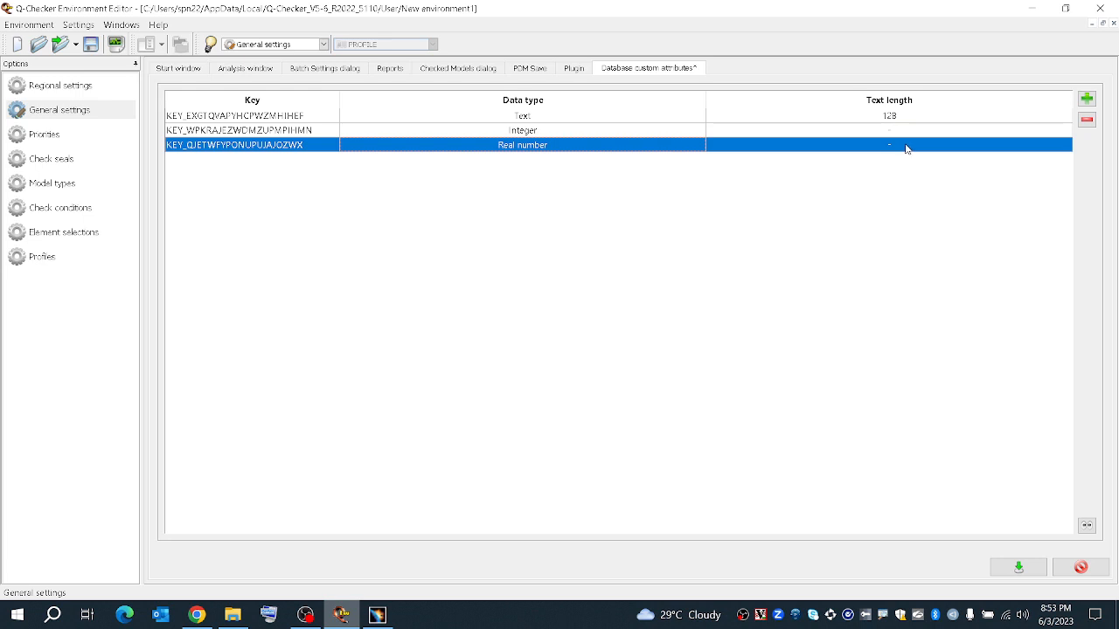
# Remove all three database custom attributes, the real number, integer and text ones, from the table.
pyautogui.doubleClick(271, 146)
pyautogui.click(320, 142)
pyautogui.click(516, 143)
pyautogui.click(854, 148)
pyautogui.click(1087, 121)
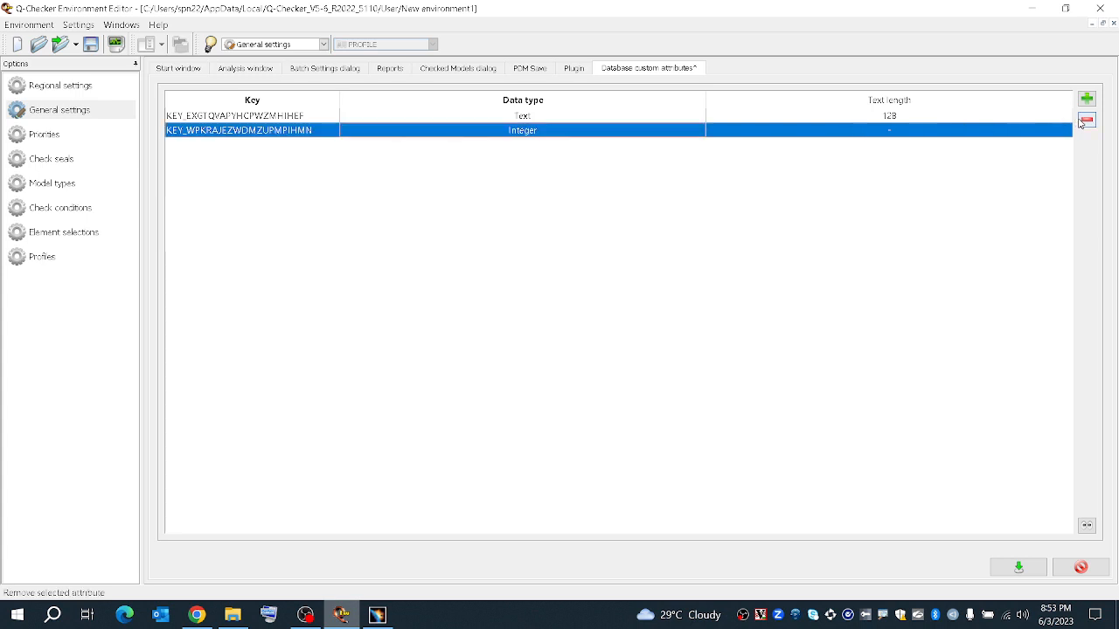
pyautogui.click(1088, 121)
pyautogui.click(936, 120)
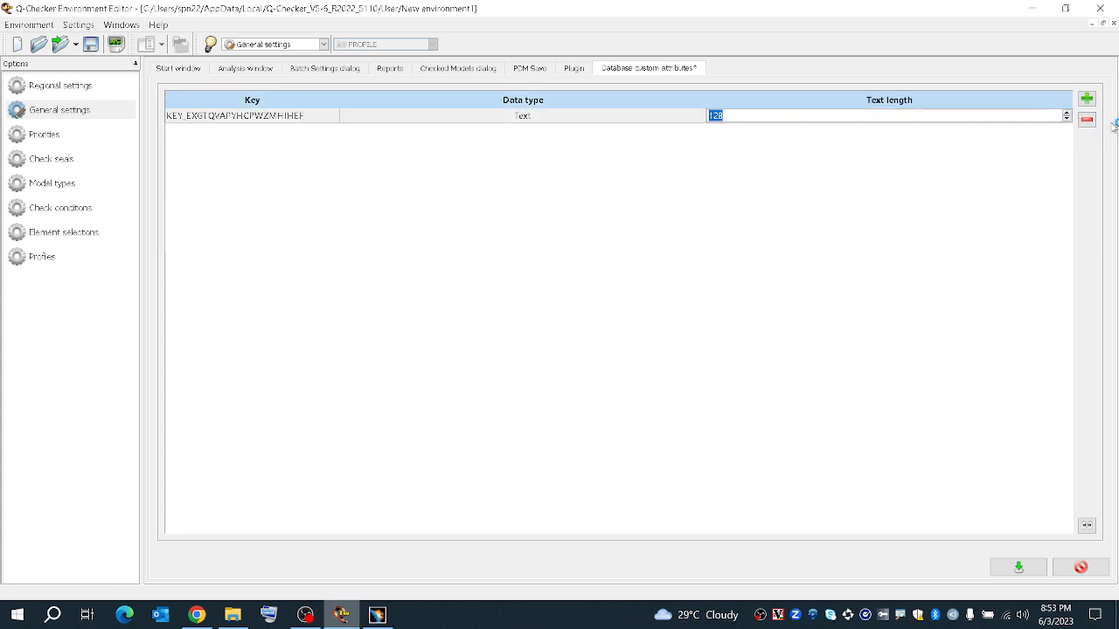
pyautogui.click(1087, 120)
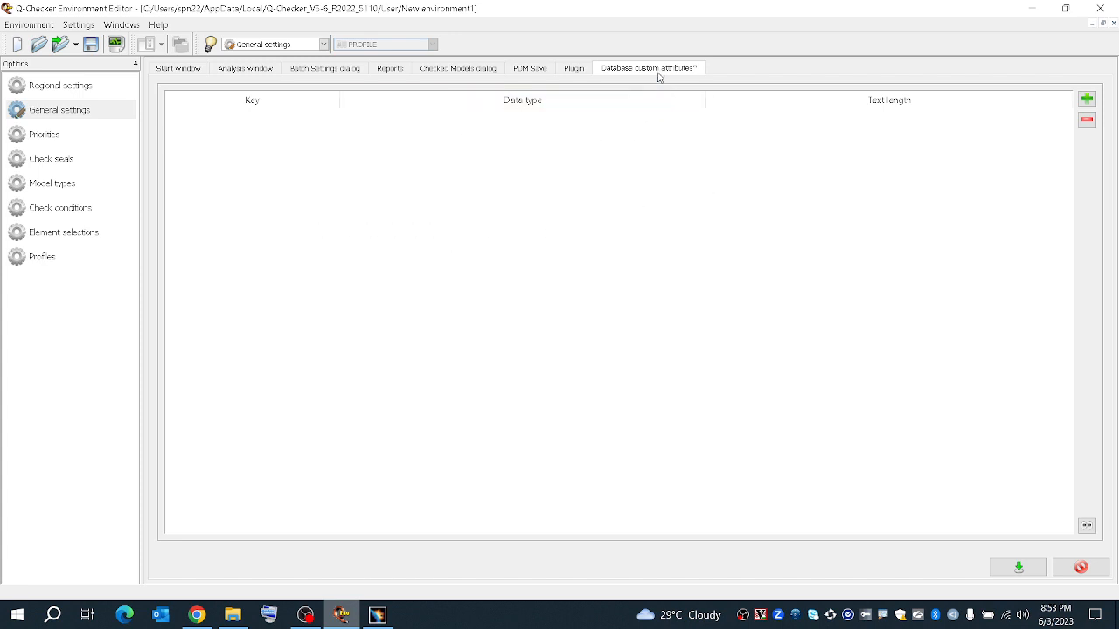
# Open the Priorities settings and examine the In Order and Interrupt Criterion Failed system-defined model assessments, including the latter's colour.
pyautogui.click(51, 137)
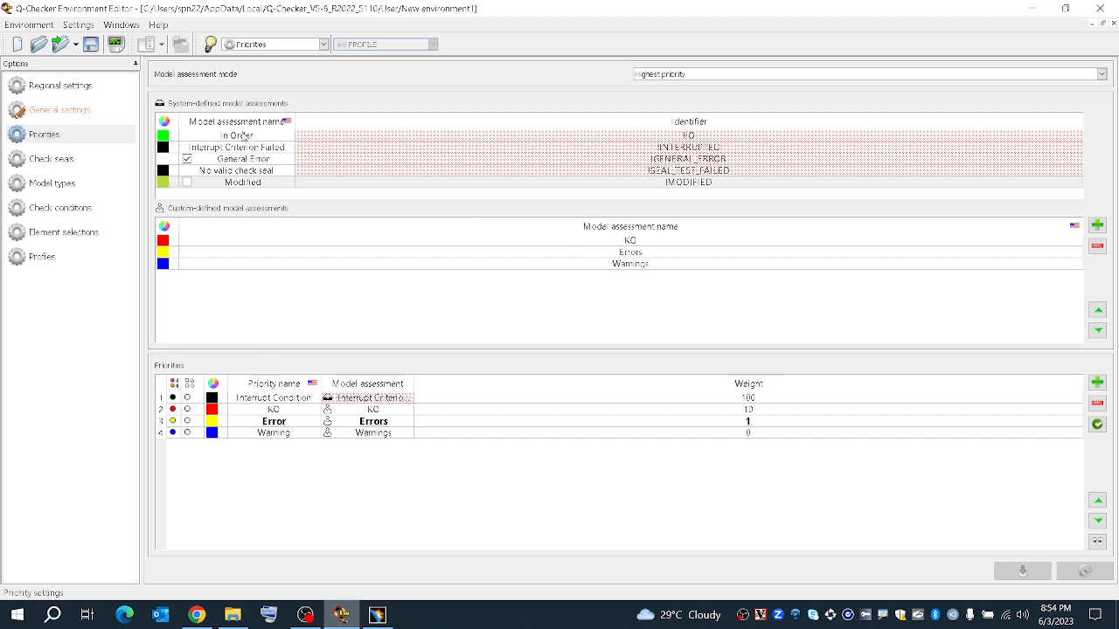
pyautogui.click(243, 136)
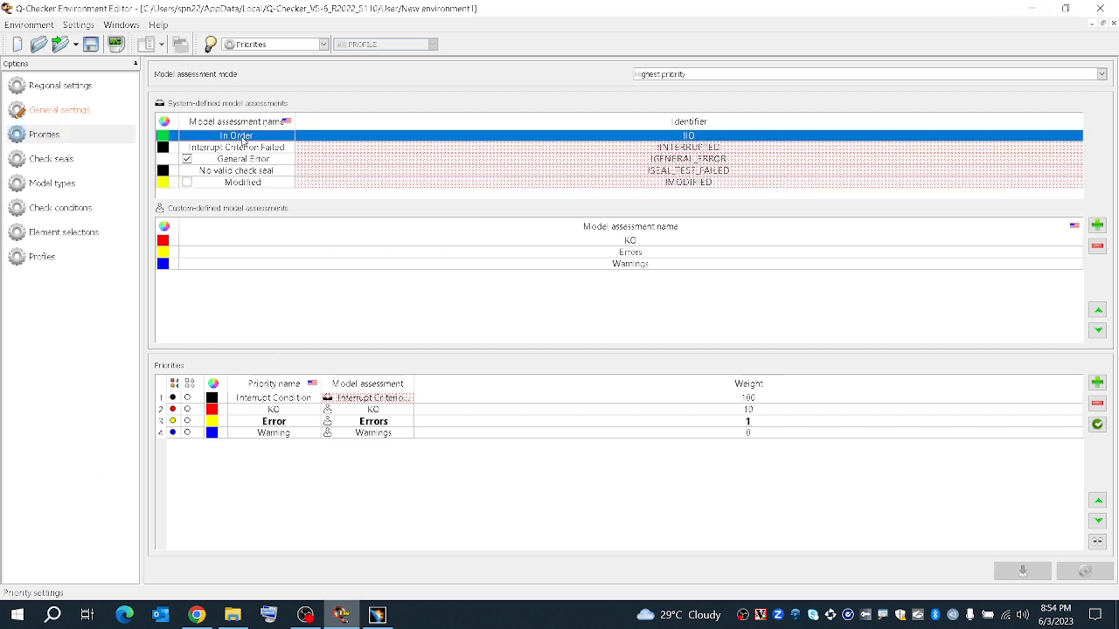
pyautogui.click(708, 138)
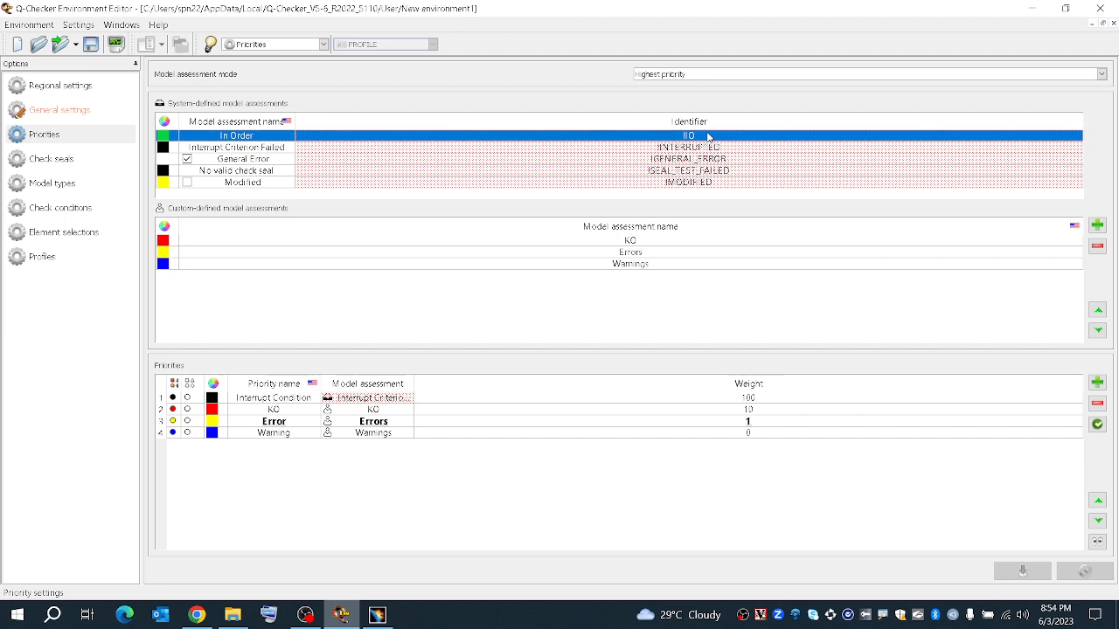
pyautogui.click(245, 149)
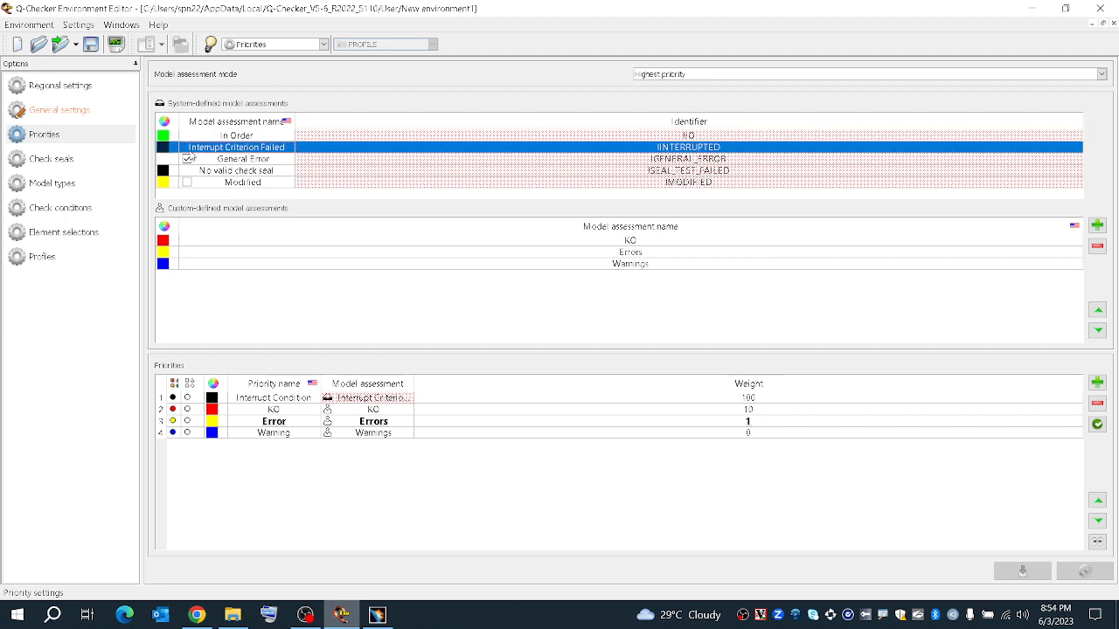
pyautogui.click(164, 150)
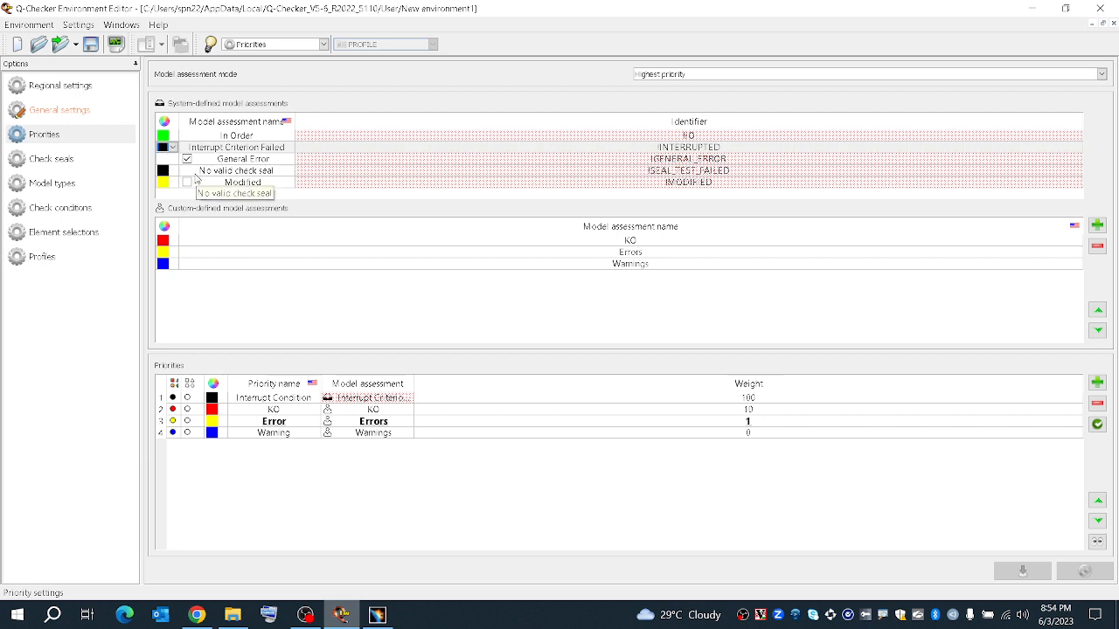
# Examine the No valid check seal and Modified system-defined assessments, and the Warning priority's weight.
pyautogui.click(197, 174)
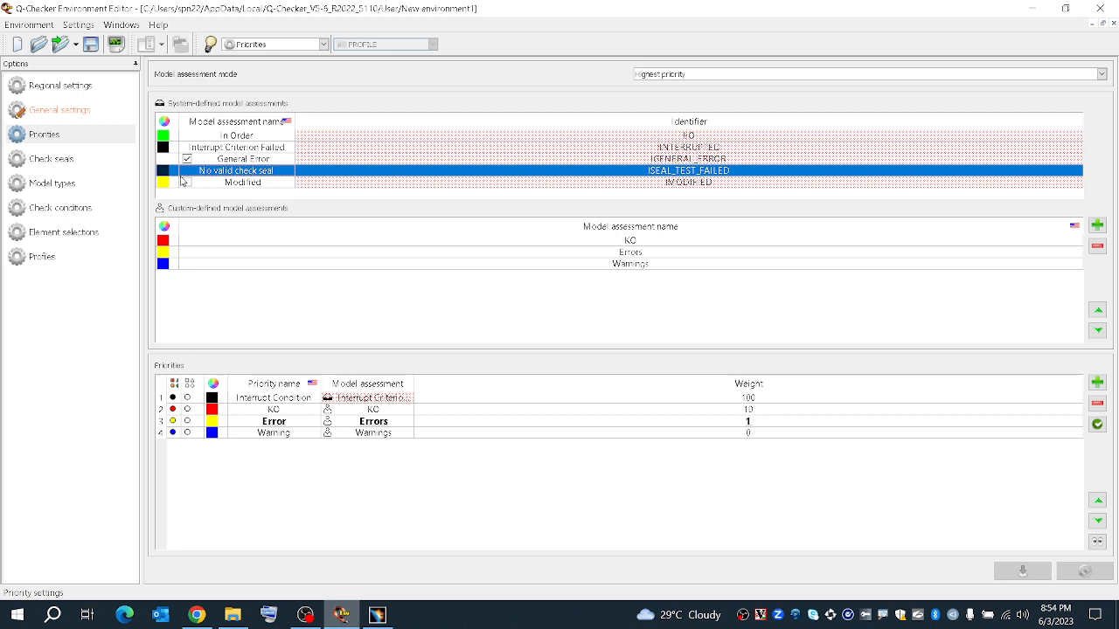
pyautogui.click(212, 183)
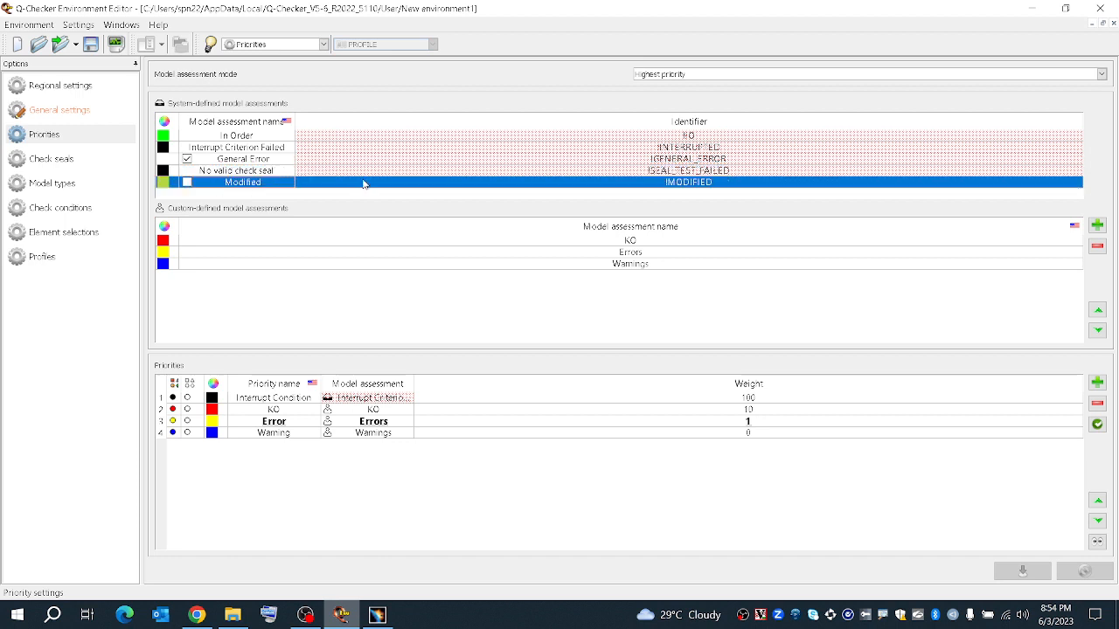
pyautogui.click(564, 301)
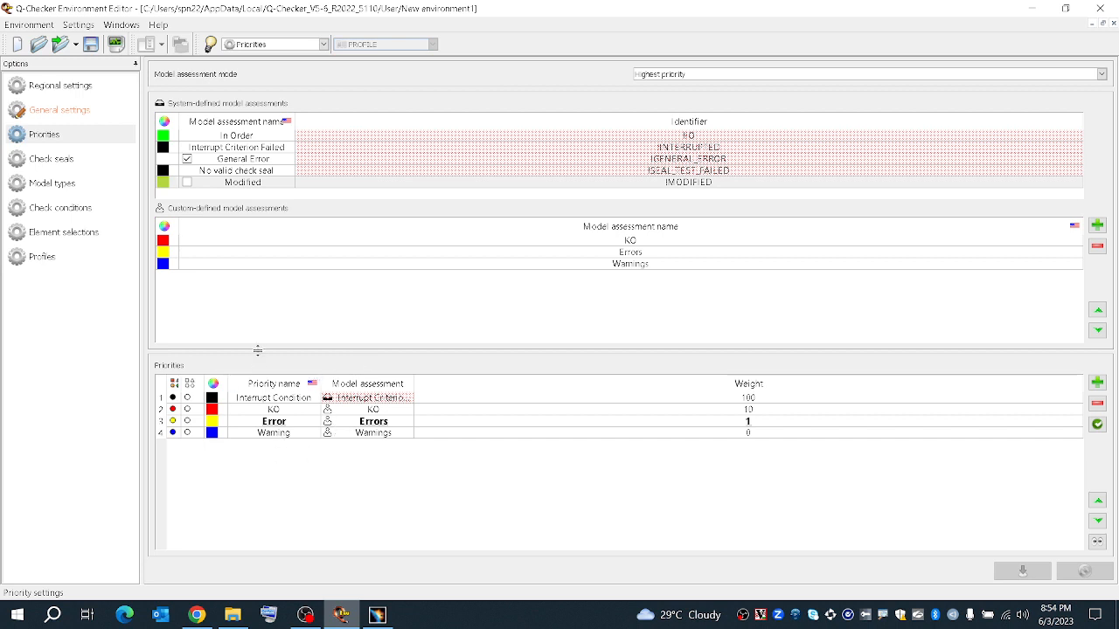
pyautogui.moveTo(258, 350); pyautogui.dragTo(262, 251)
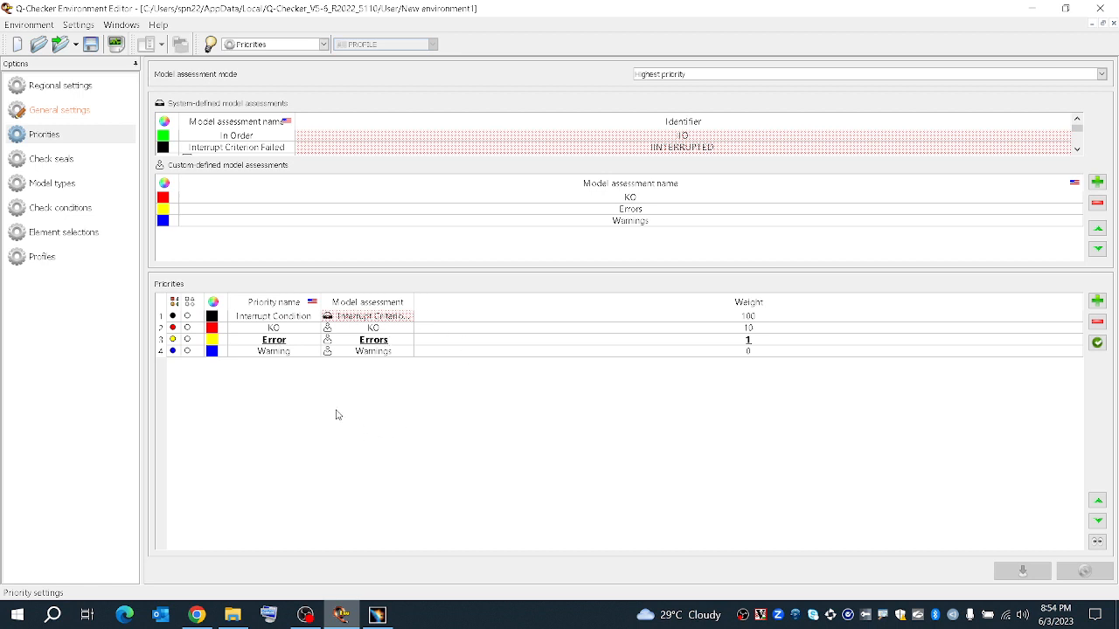
pyautogui.doubleClick(717, 351)
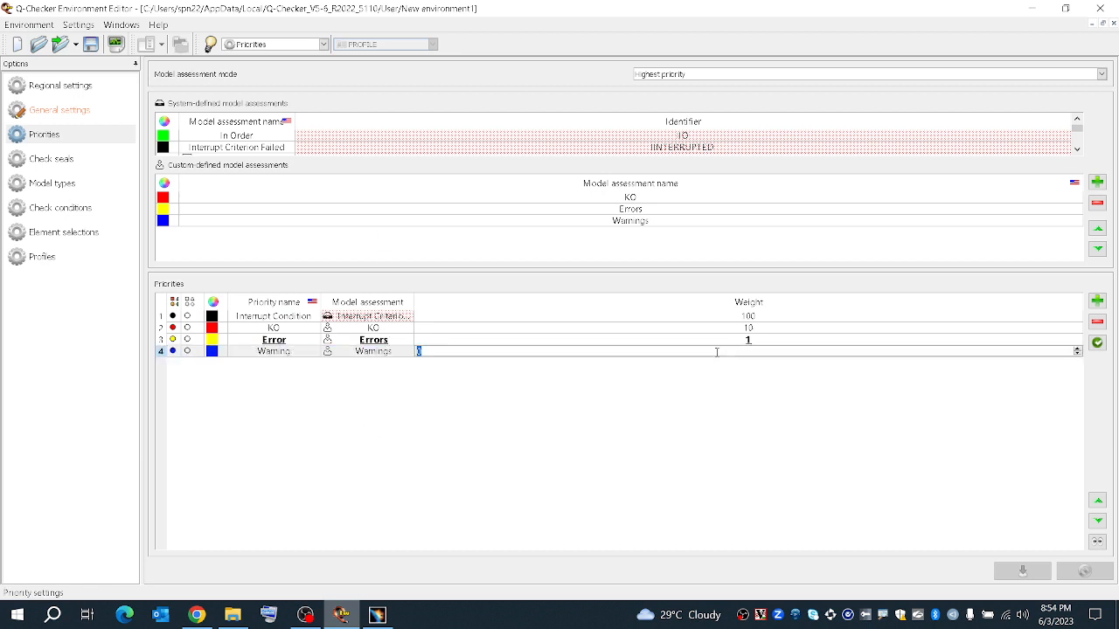
pyautogui.click(952, 381)
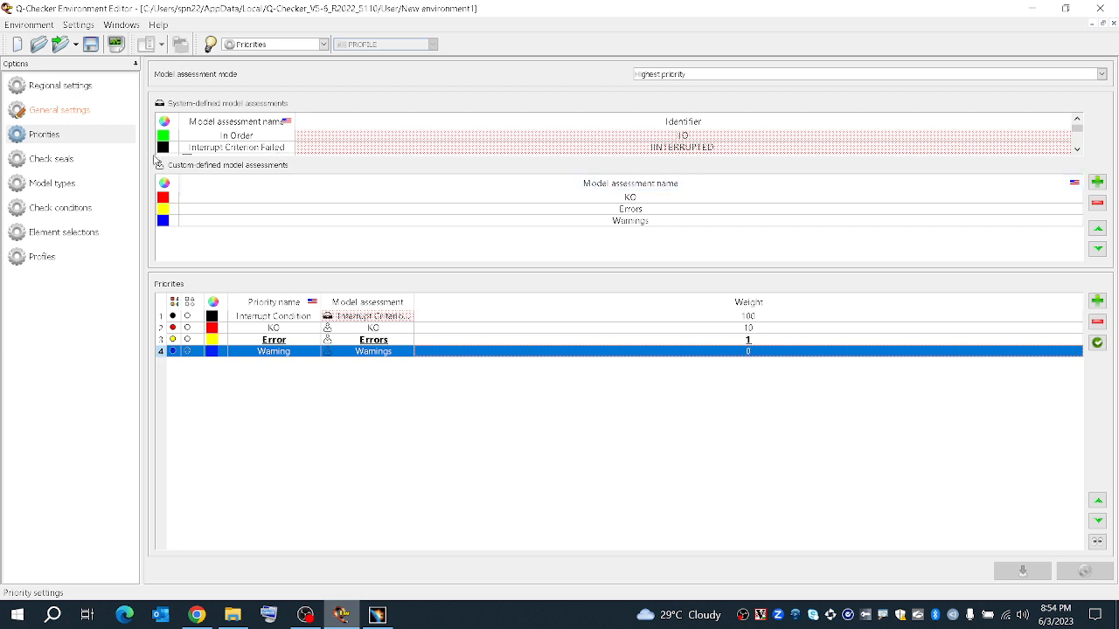
pyautogui.moveTo(231, 270); pyautogui.dragTo(226, 409)
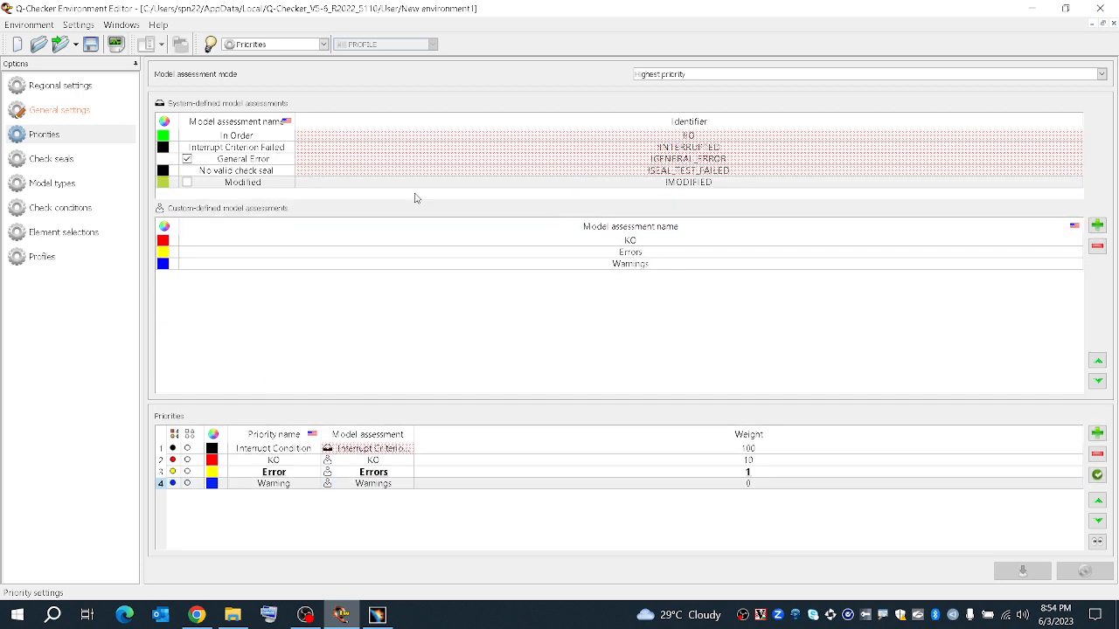
# Review the Highest priority assessment mode and examine the weights of the Interrupt Condition, KO, Error and Warning priorities.
pyautogui.click(658, 77)
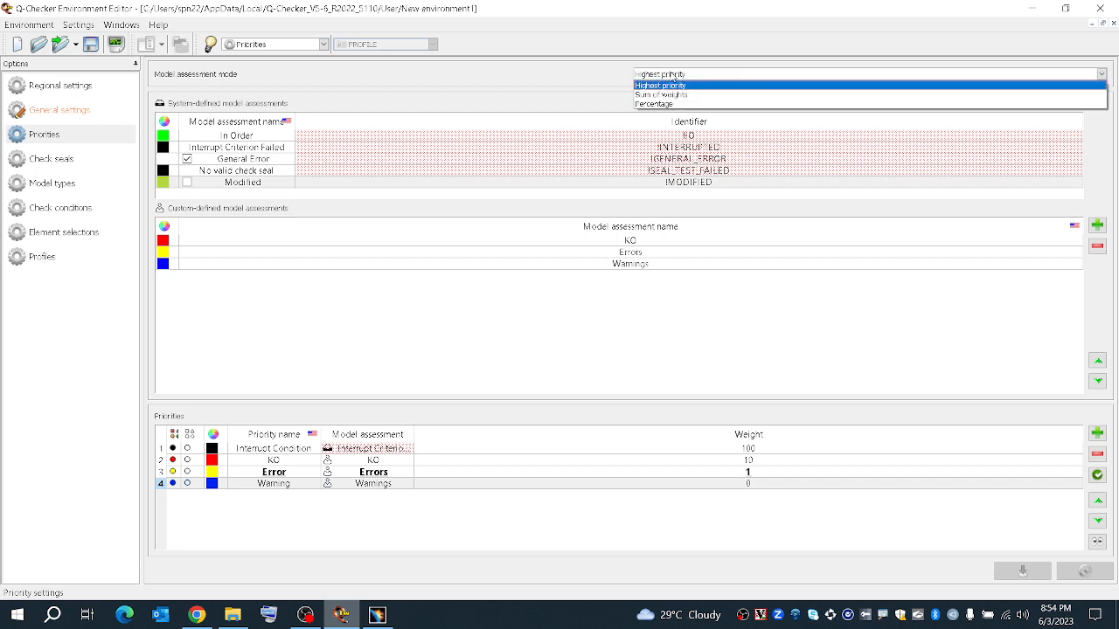
pyautogui.click(673, 85)
pyautogui.click(730, 483)
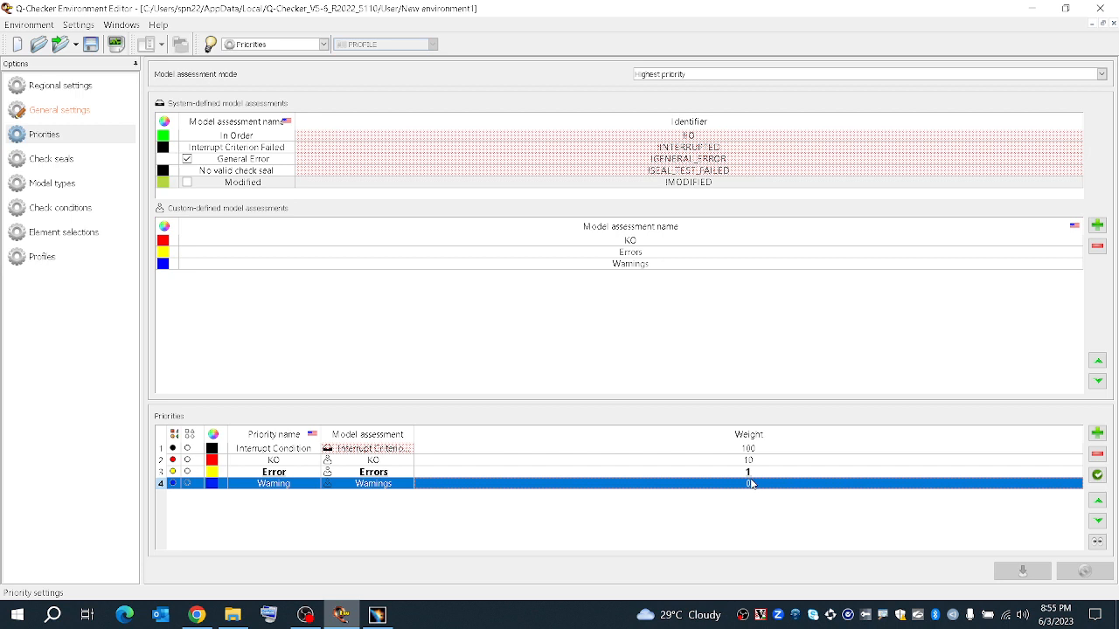
pyautogui.click(757, 449)
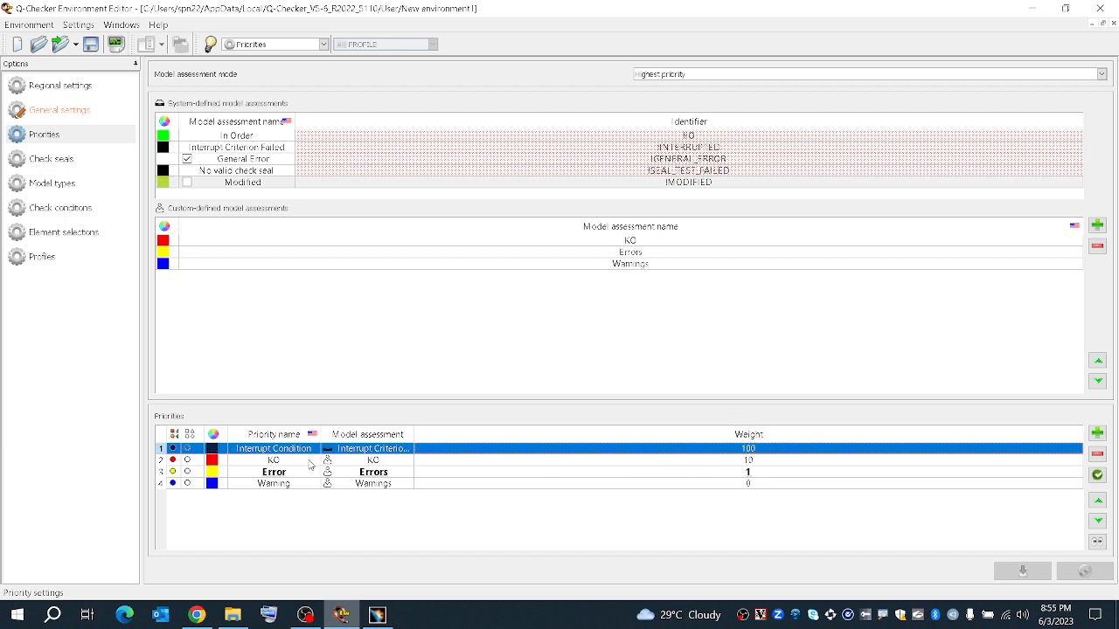
pyautogui.click(336, 463)
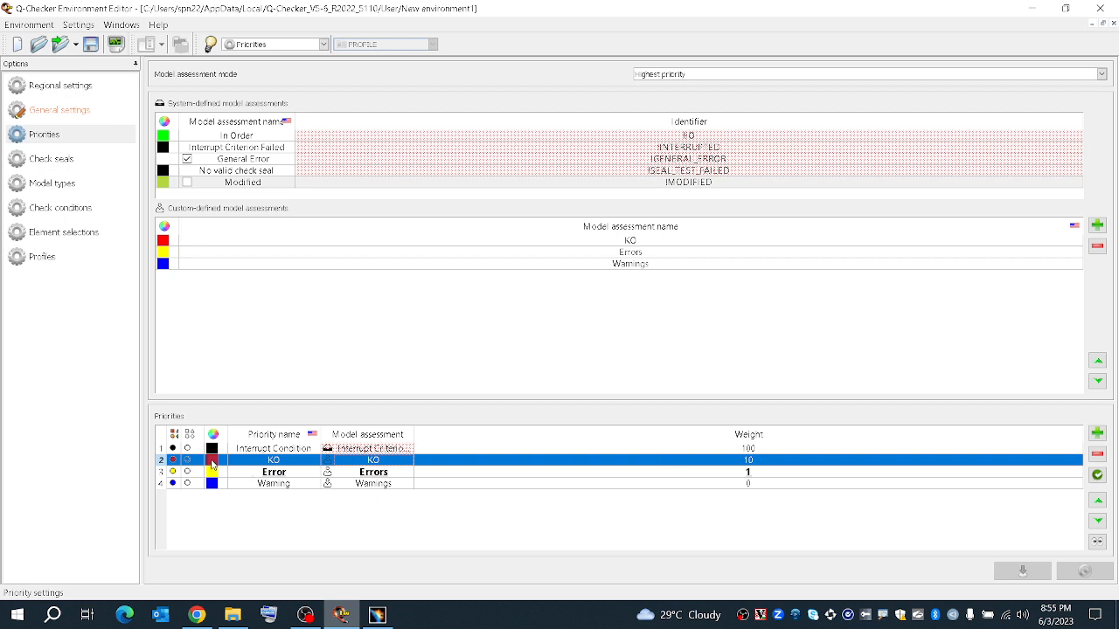
pyautogui.click(538, 477)
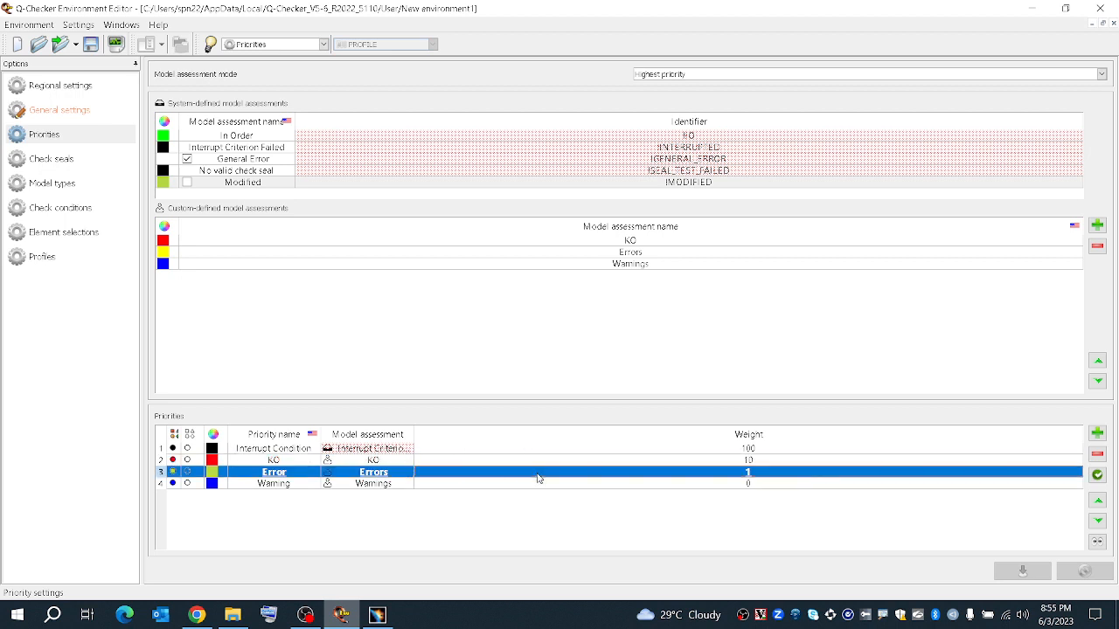
pyautogui.click(537, 473)
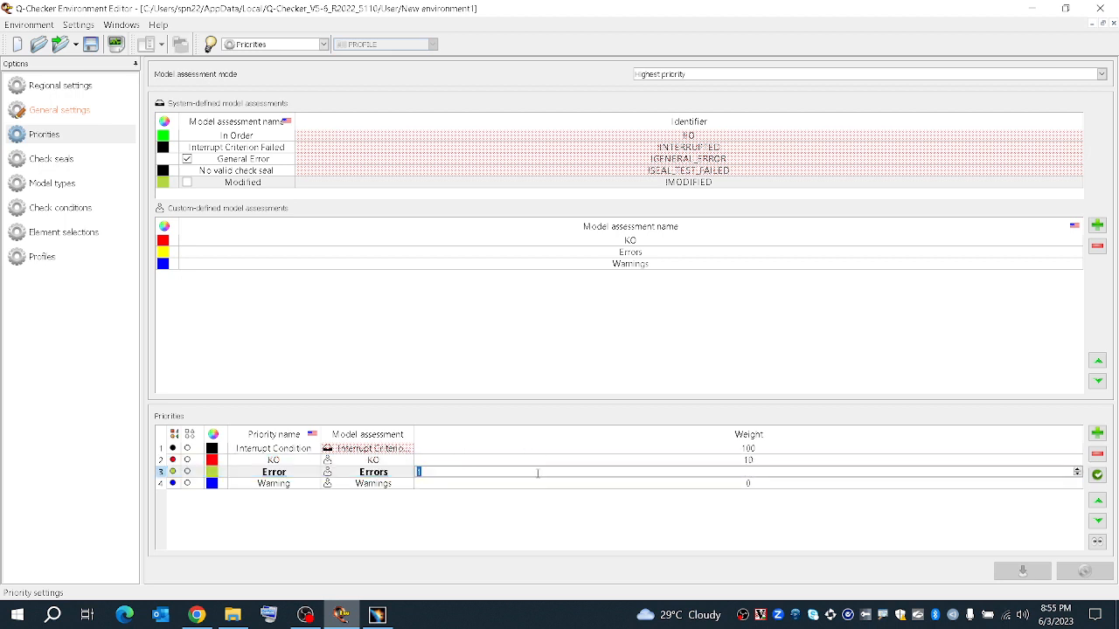
pyautogui.press('Return')
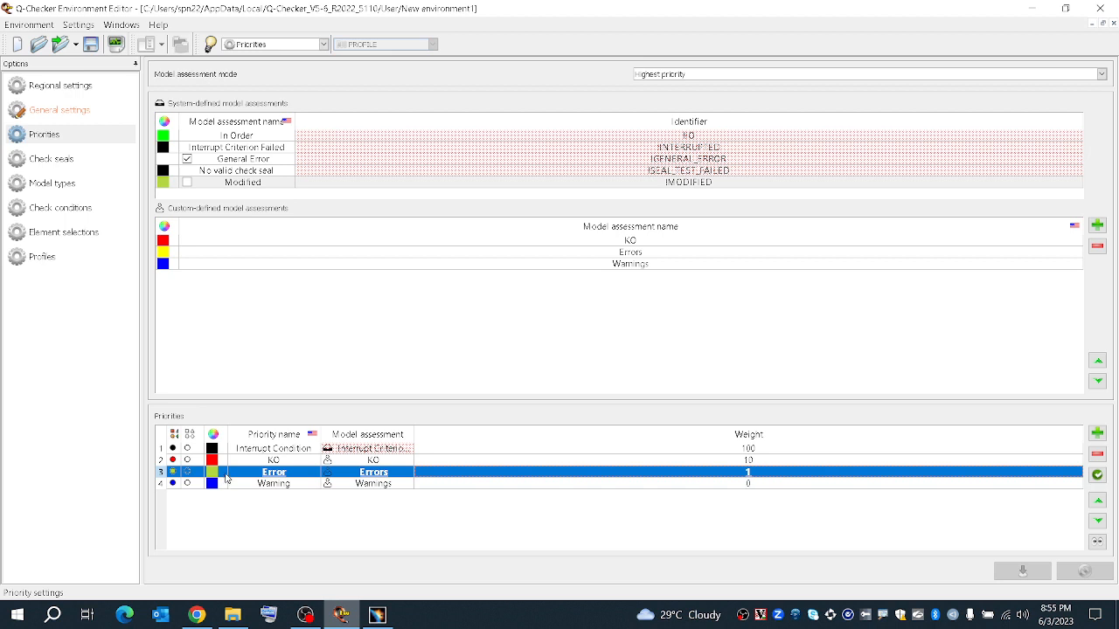
pyautogui.click(350, 485)
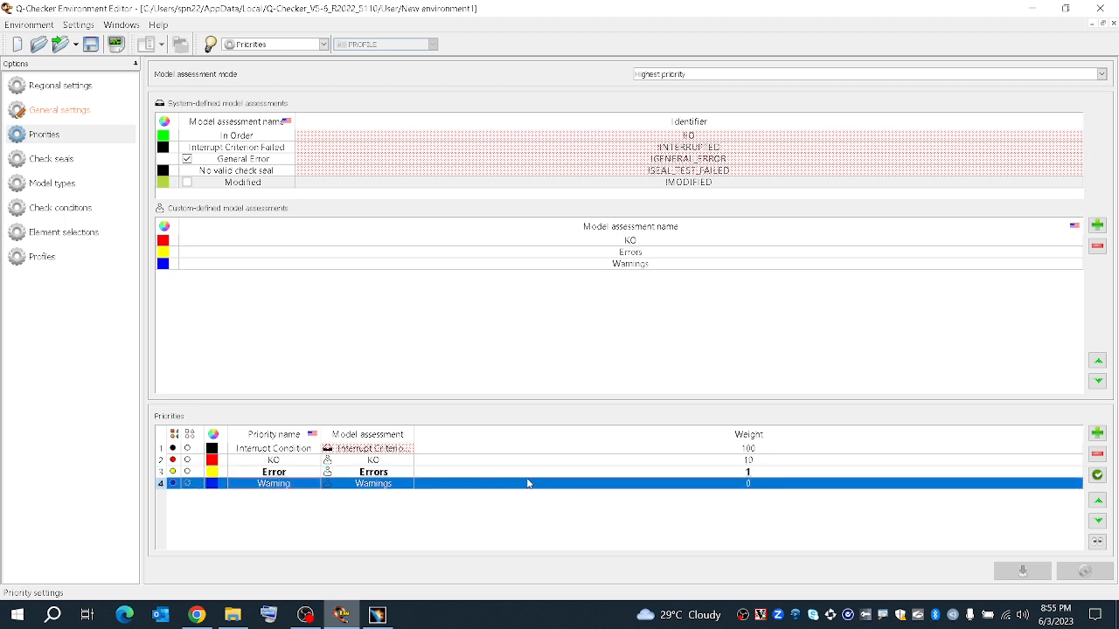
pyautogui.doubleClick(752, 483)
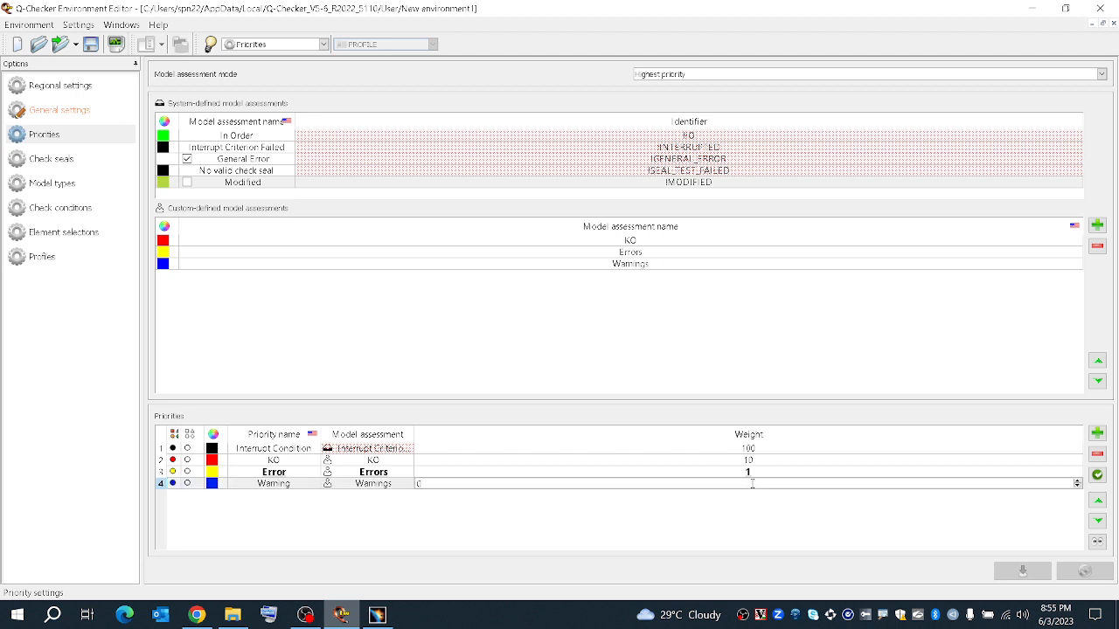
pyautogui.doubleClick(752, 483)
pyautogui.press('Return')
# Try Sum of weights as the model assessment mode, and set the mode to Percentage.
pyautogui.click(737, 74)
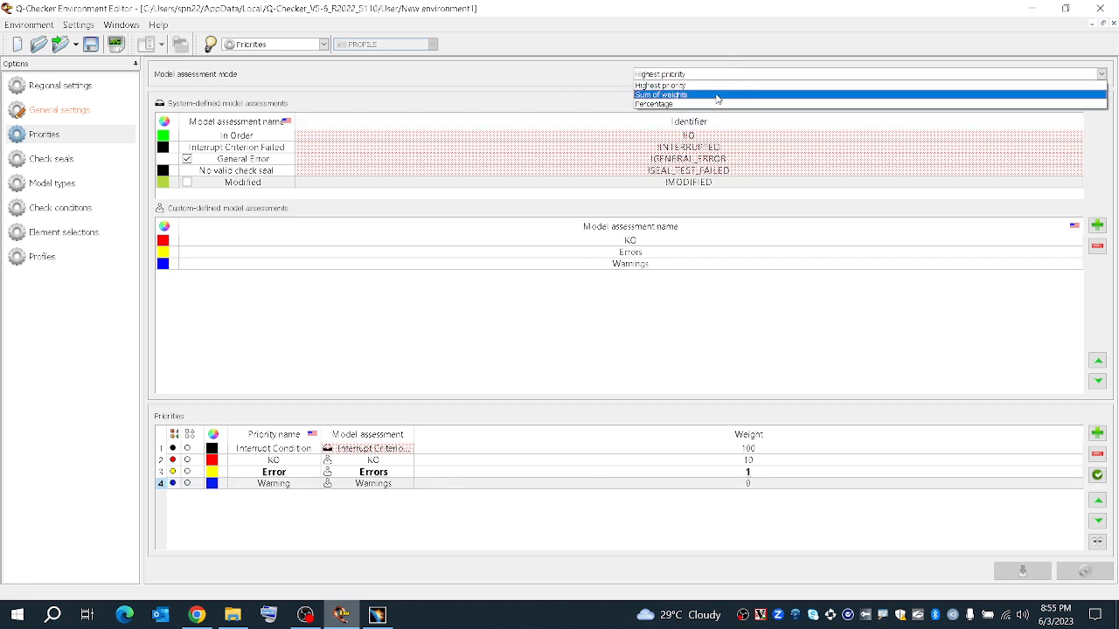
pyautogui.click(717, 94)
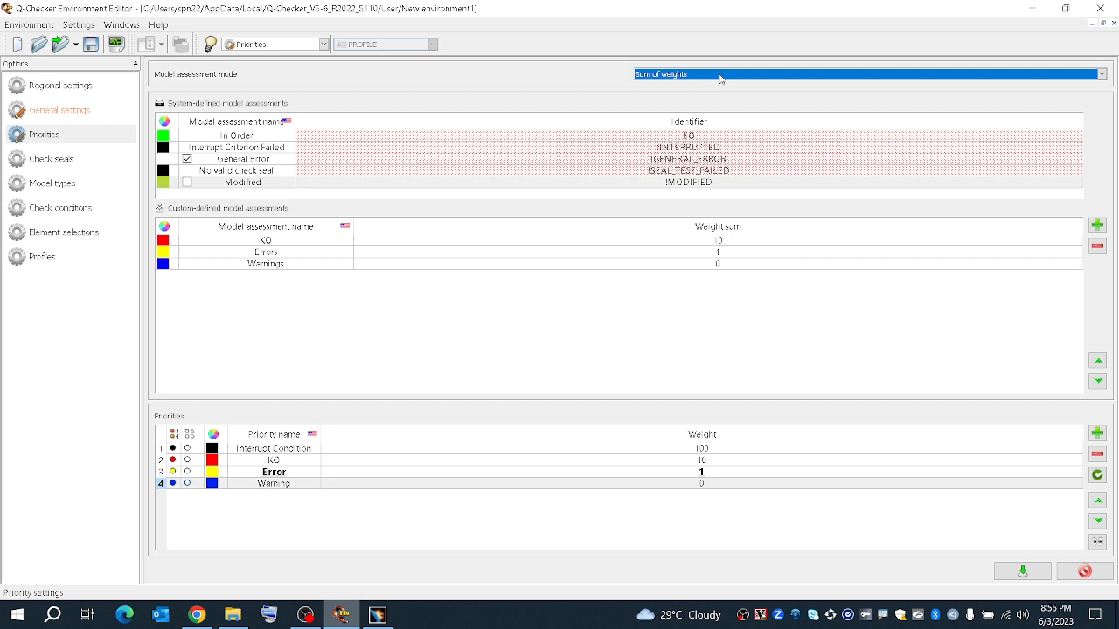
pyautogui.click(720, 79)
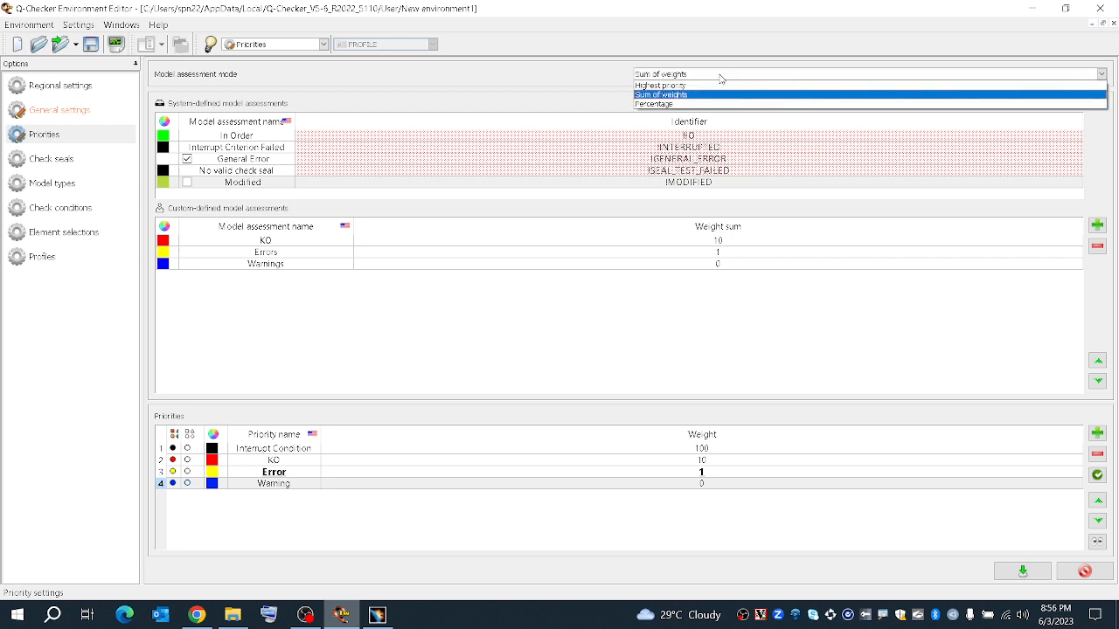
pyautogui.click(719, 103)
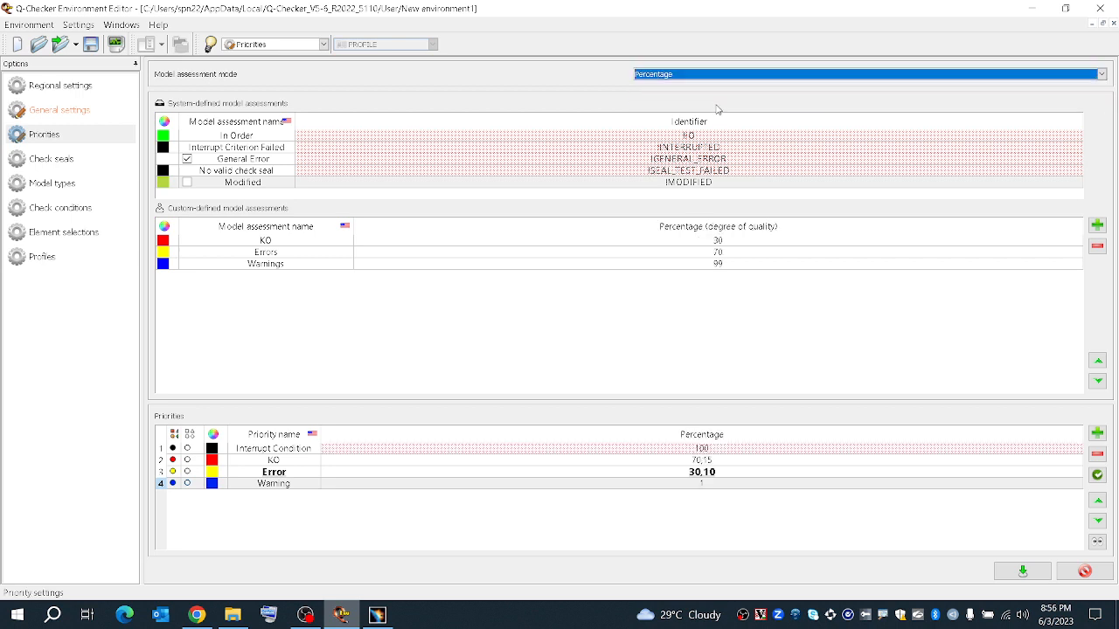
# Set the Warning priority's percentage to 10.
pyautogui.click(633, 520)
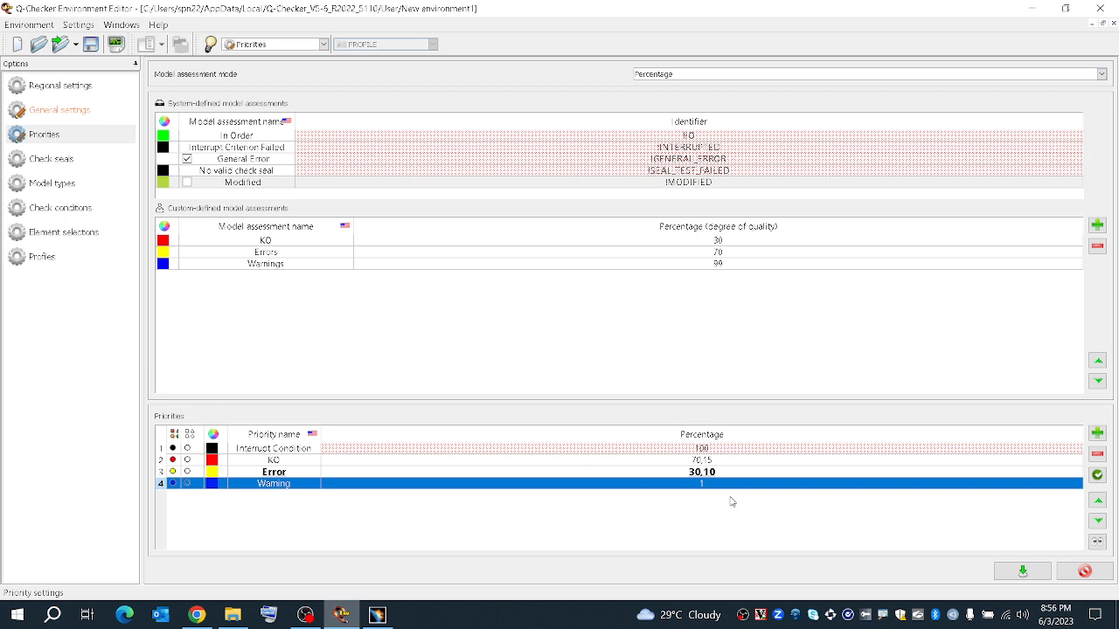
pyautogui.doubleClick(704, 484)
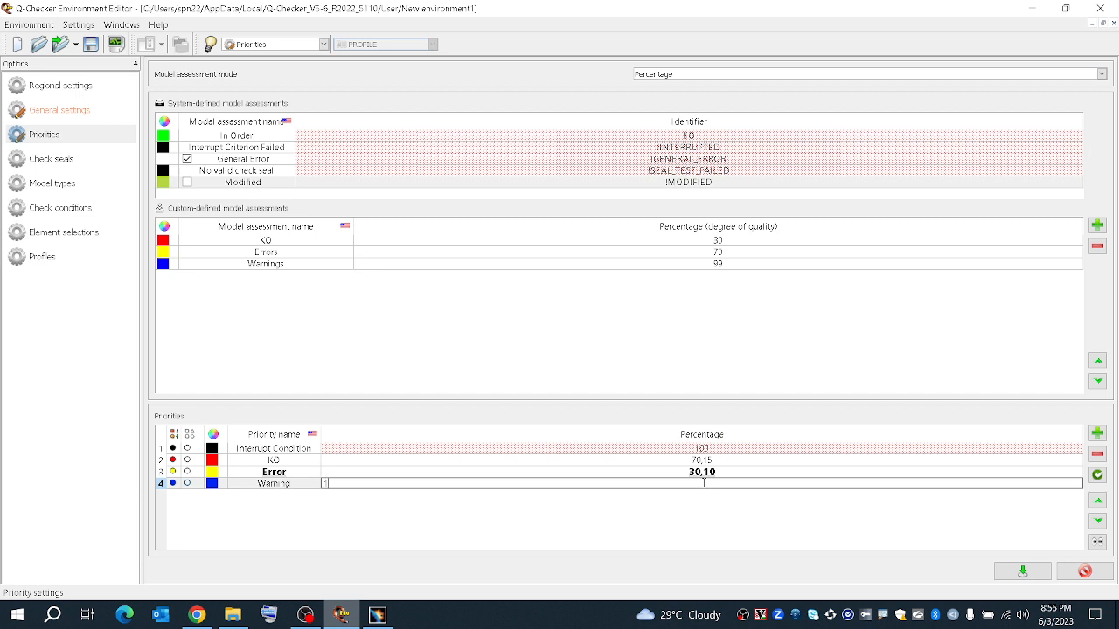
pyautogui.write('10')
pyautogui.press('Return')
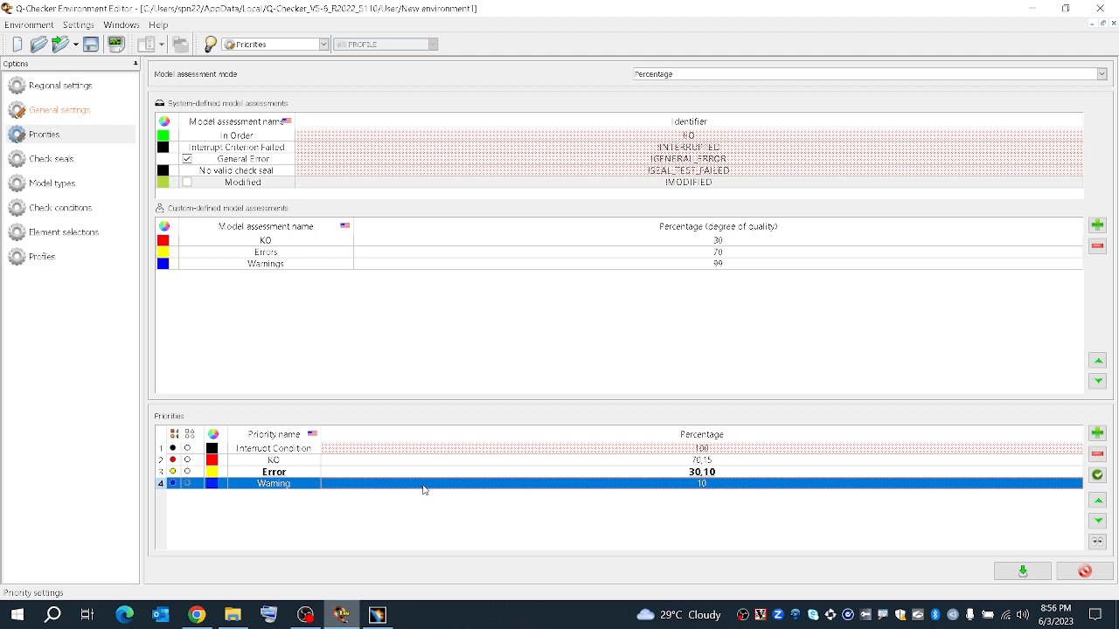
pyautogui.doubleClick(205, 490)
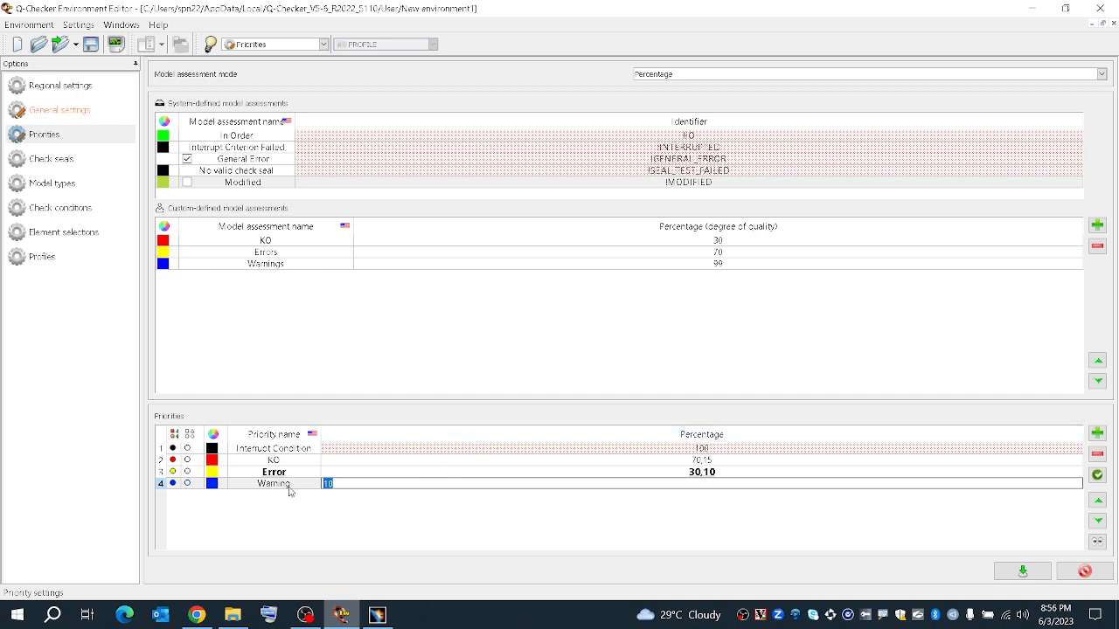
pyautogui.click(330, 527)
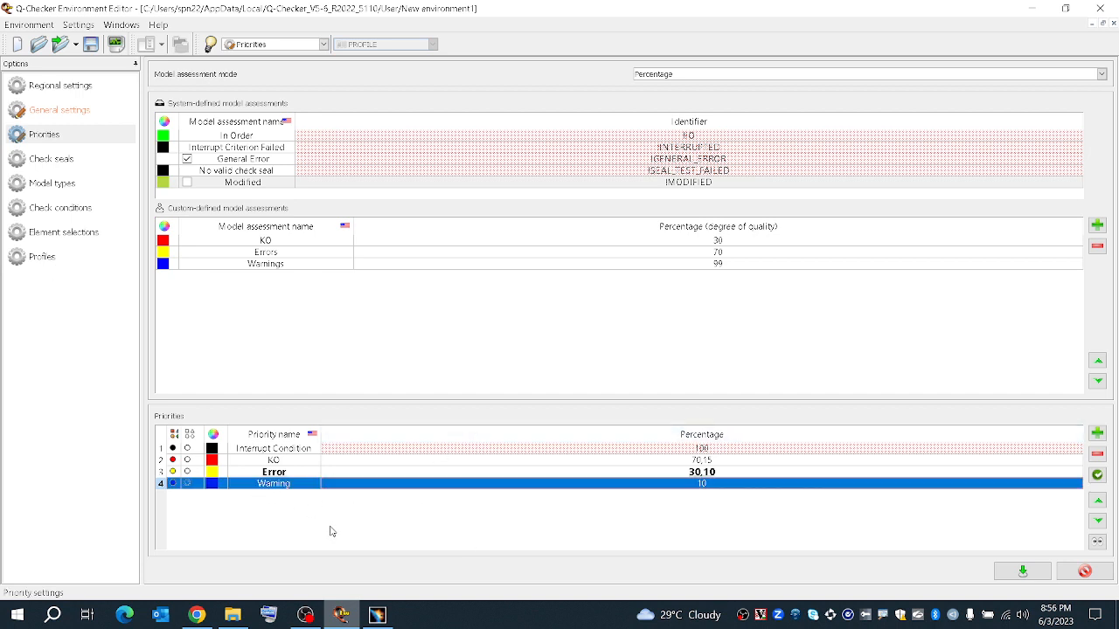
# Set the KO priority's percentage to 70,30.
pyautogui.click(345, 476)
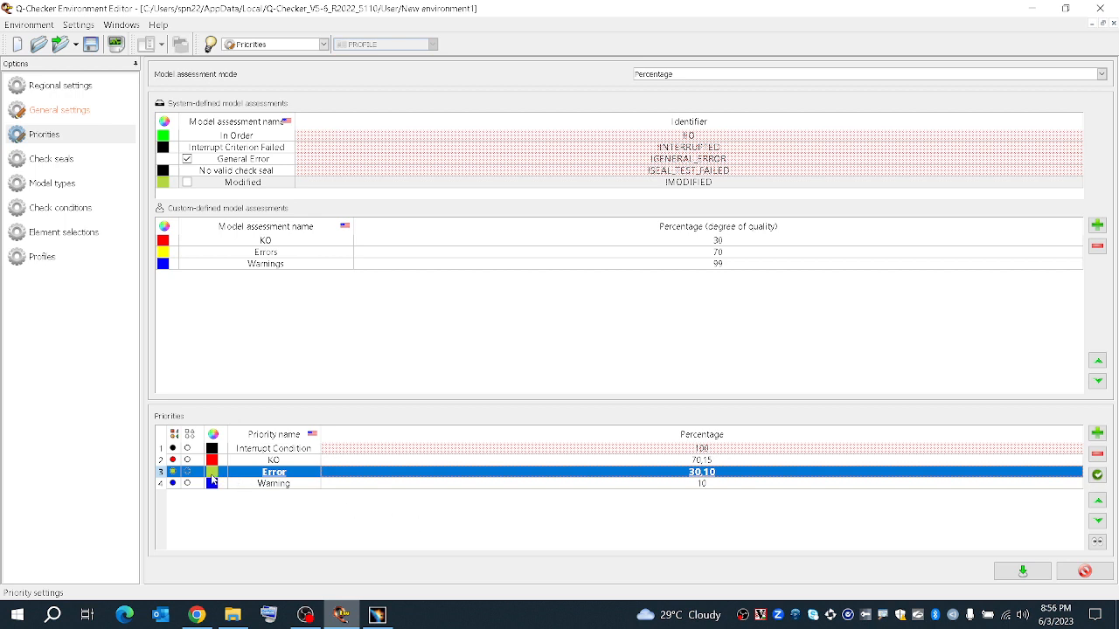
pyautogui.click(711, 460)
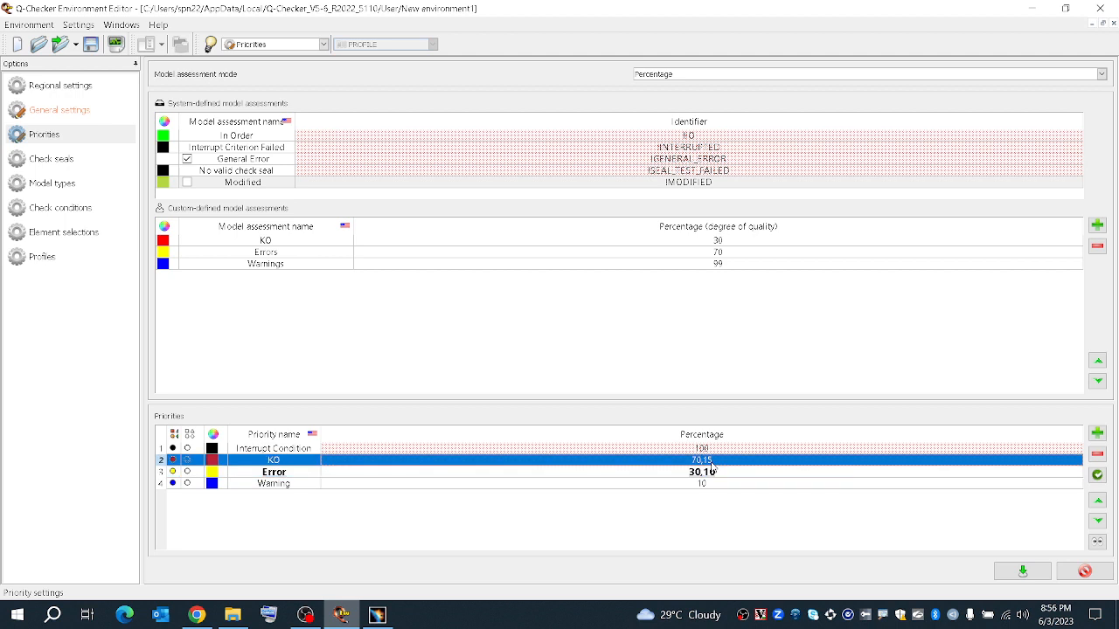
pyautogui.click(711, 461)
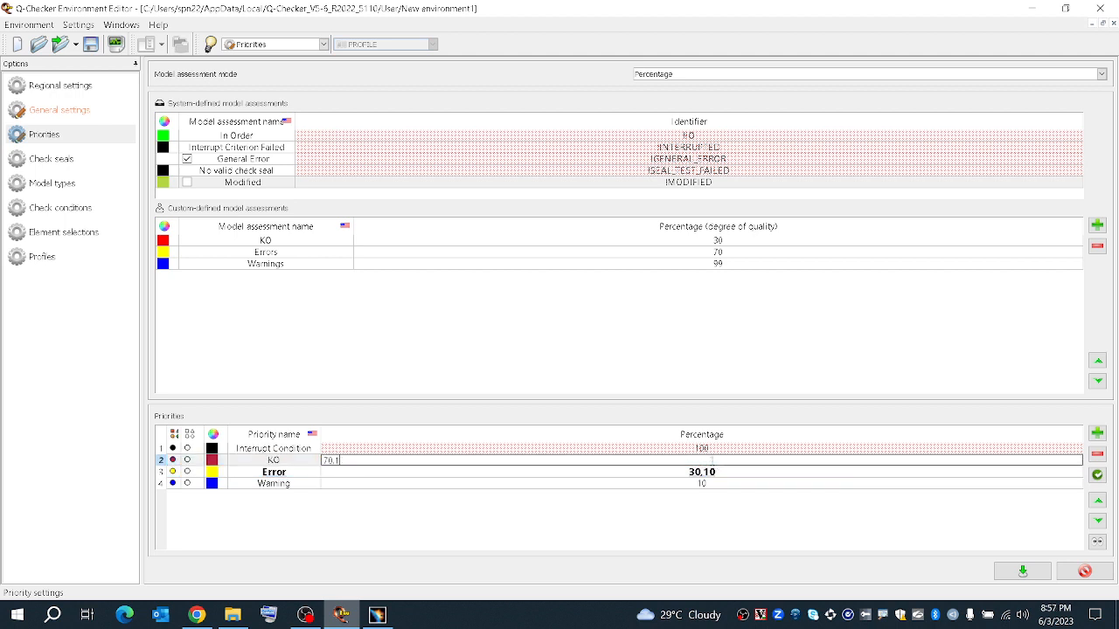
pyautogui.press('BackSpace')
pyautogui.write('30')
pyautogui.click(669, 509)
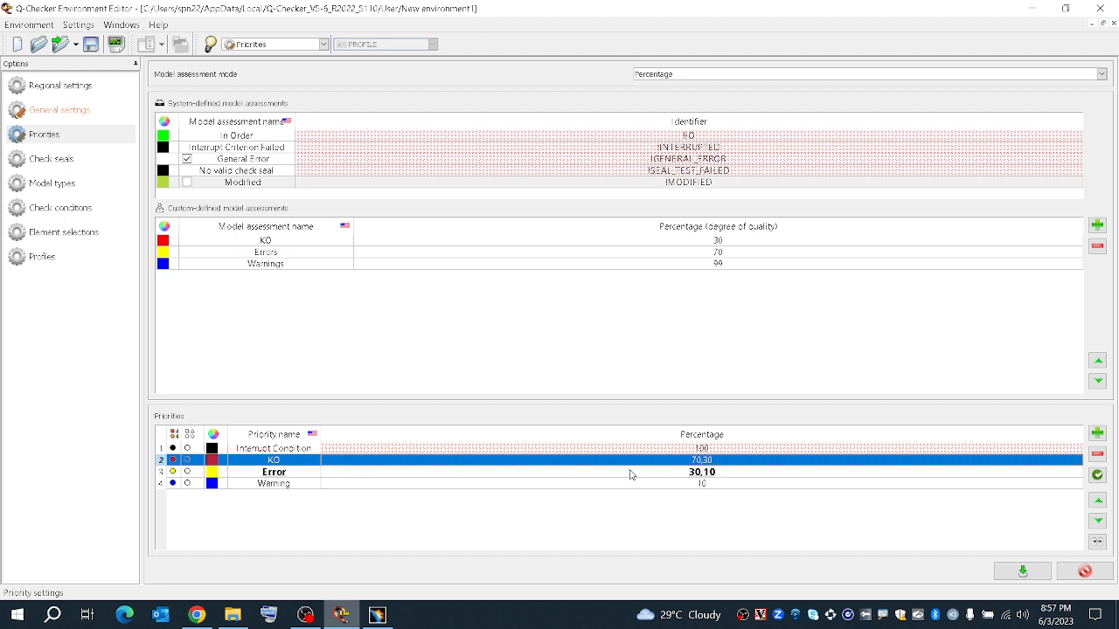
pyautogui.click(424, 451)
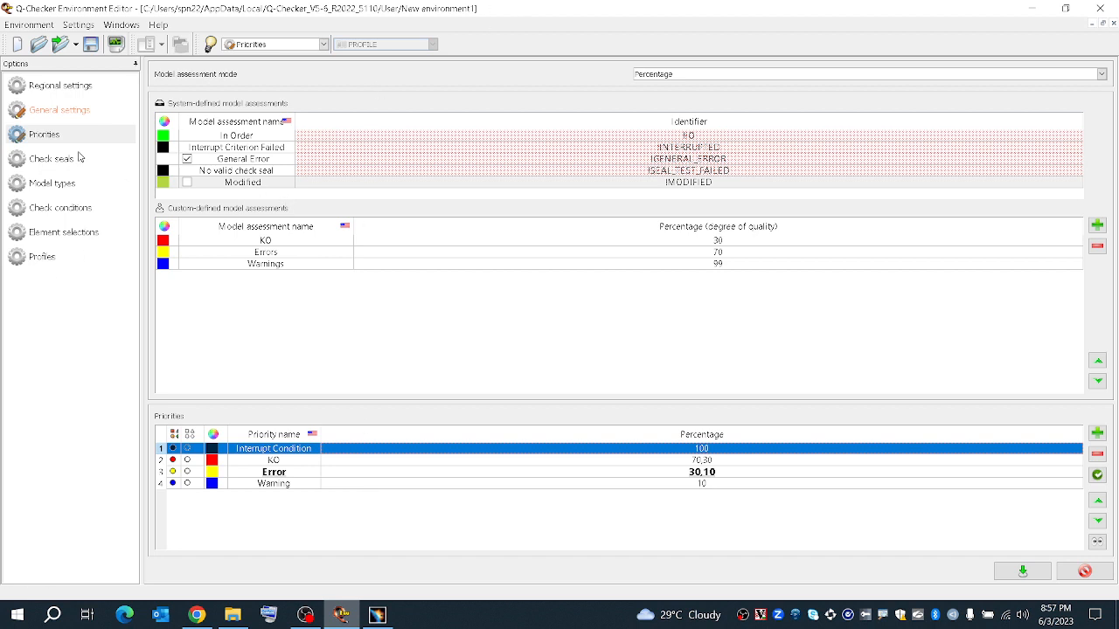
# Review the No Seal and Write internal check seal entries in the check seal settings, examining their creation, validation and removal options.
pyautogui.click(76, 159)
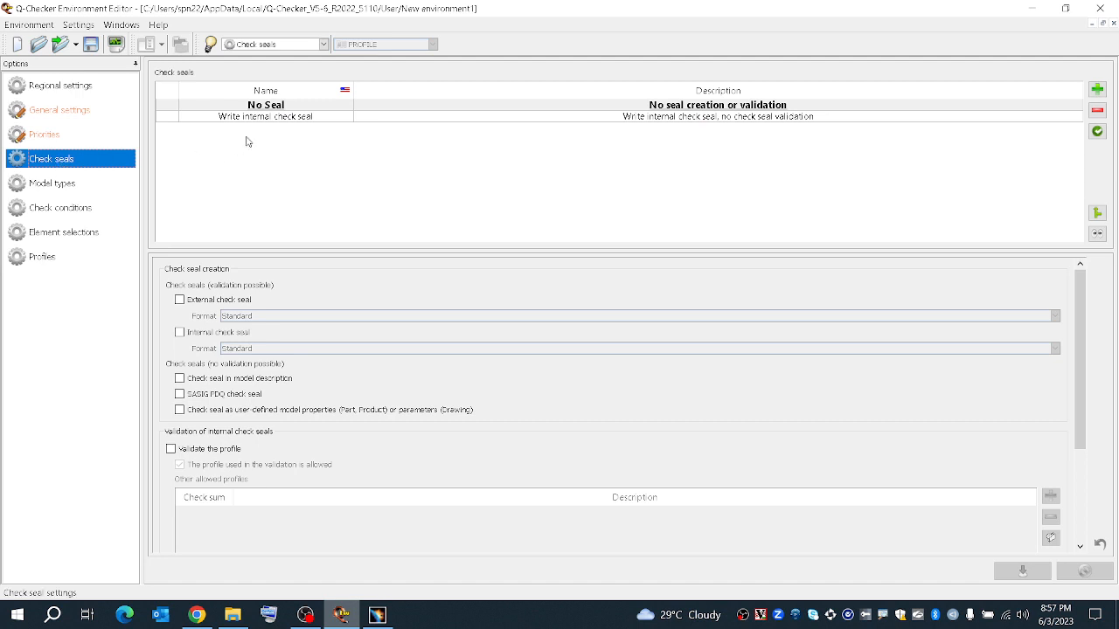
pyautogui.click(289, 117)
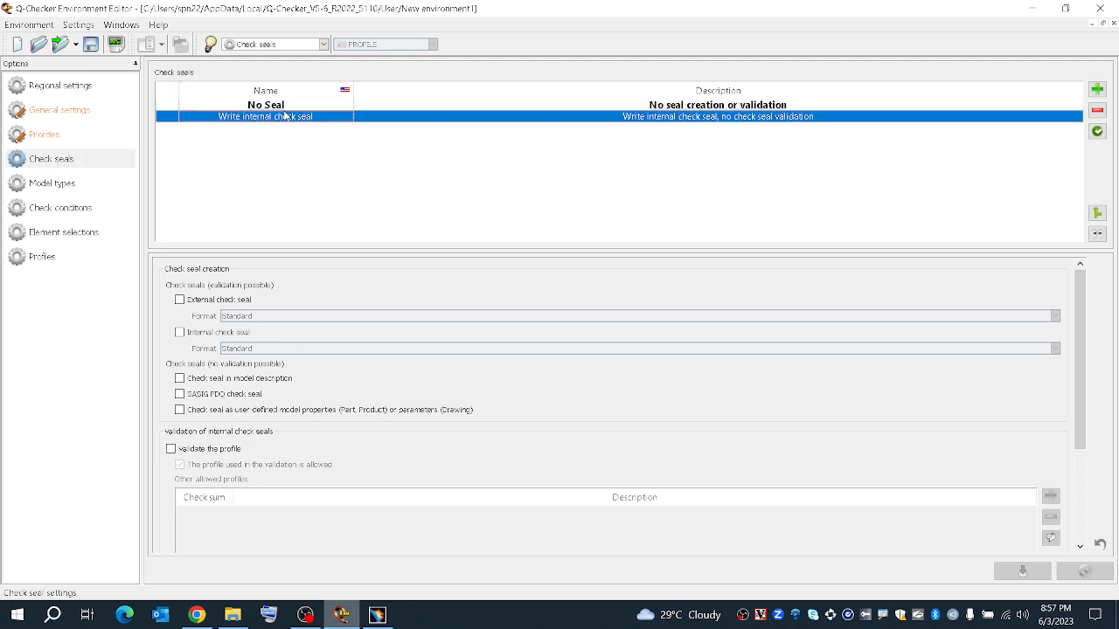
pyautogui.click(287, 106)
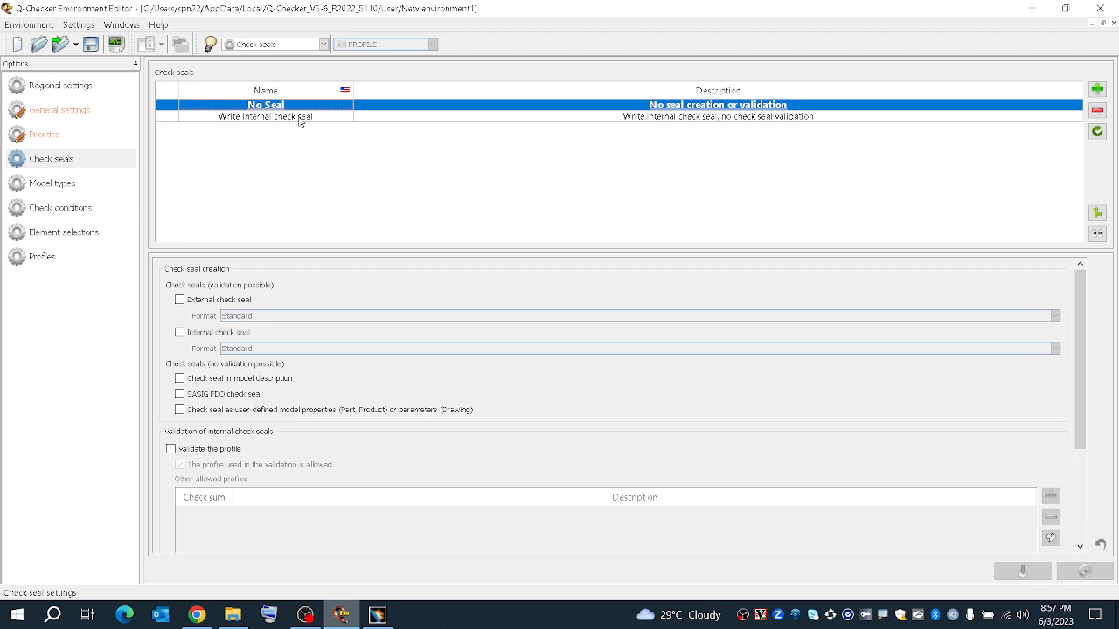
pyautogui.click(771, 110)
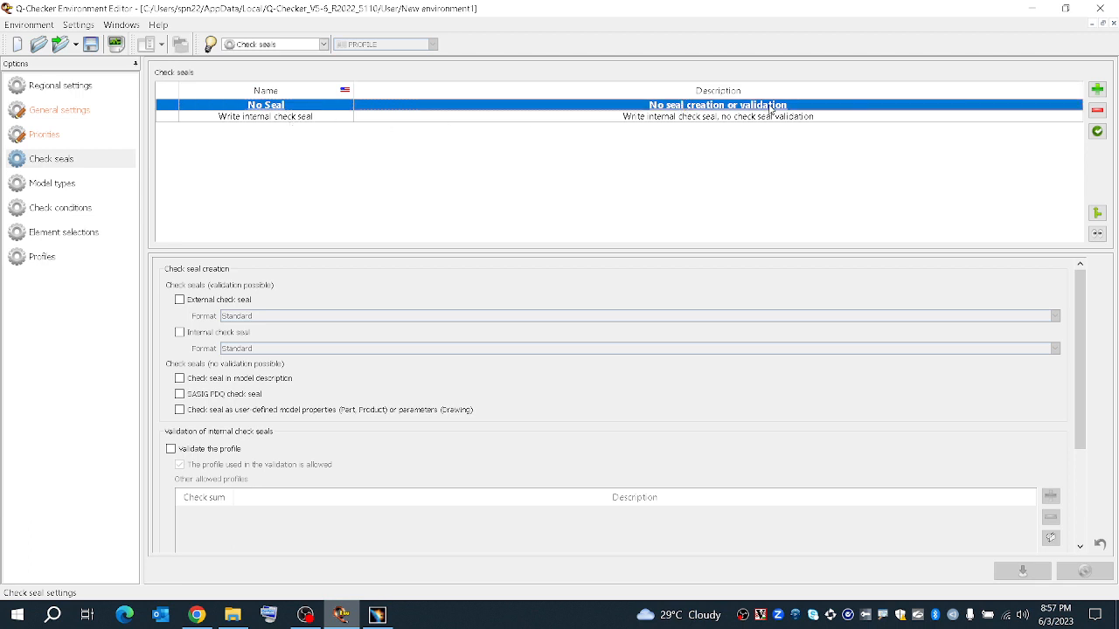
pyautogui.click(640, 212)
pyautogui.doubleClick(707, 117)
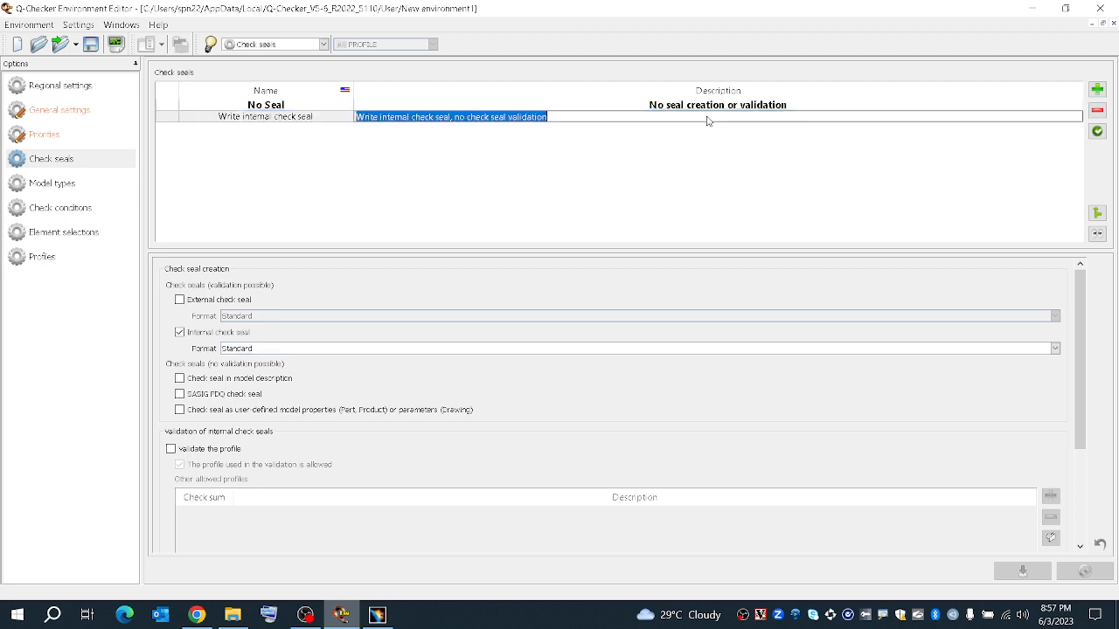
pyautogui.click(707, 117)
pyautogui.doubleClick(707, 117)
pyautogui.click(704, 127)
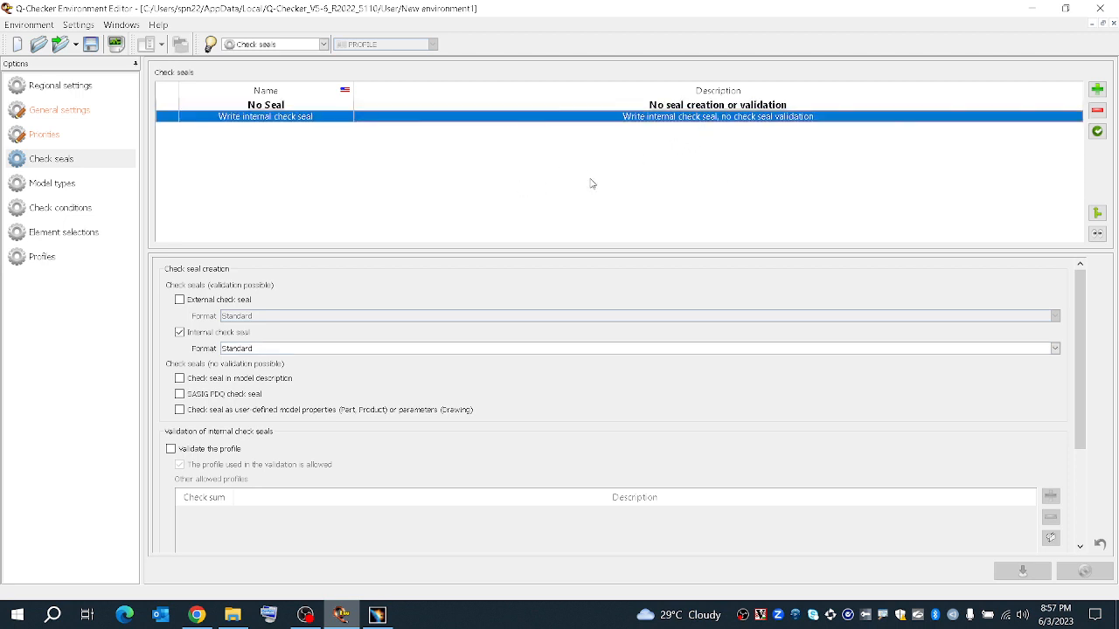
pyautogui.click(376, 472)
pyautogui.scroll(-3, 315, 419)
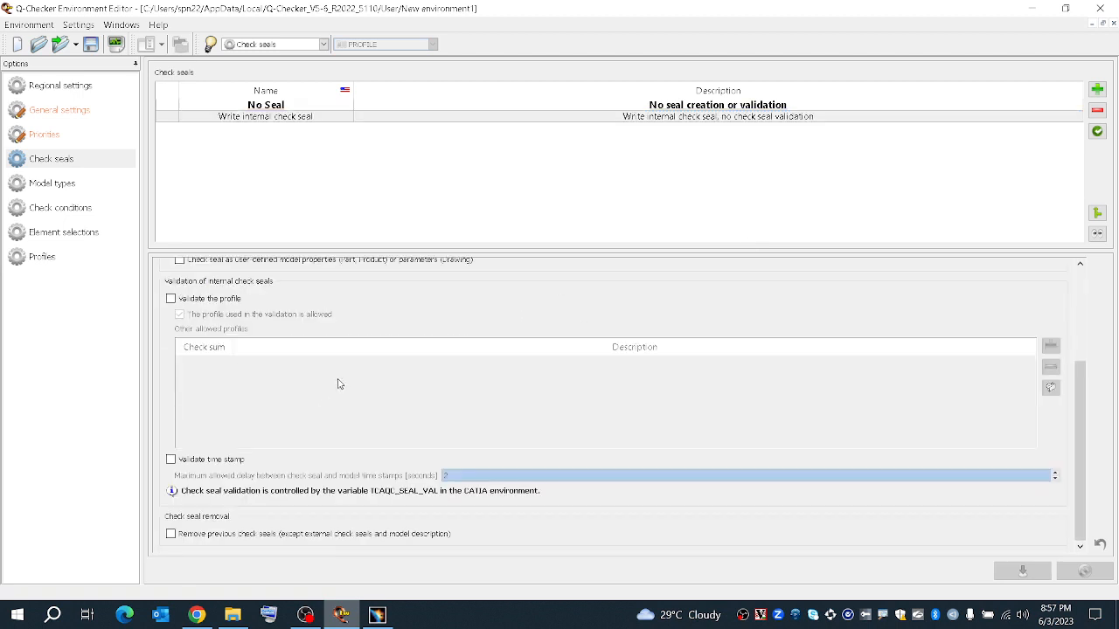
# Add a new model type to the model types list, naming it with the person's first name.
pyautogui.click(58, 185)
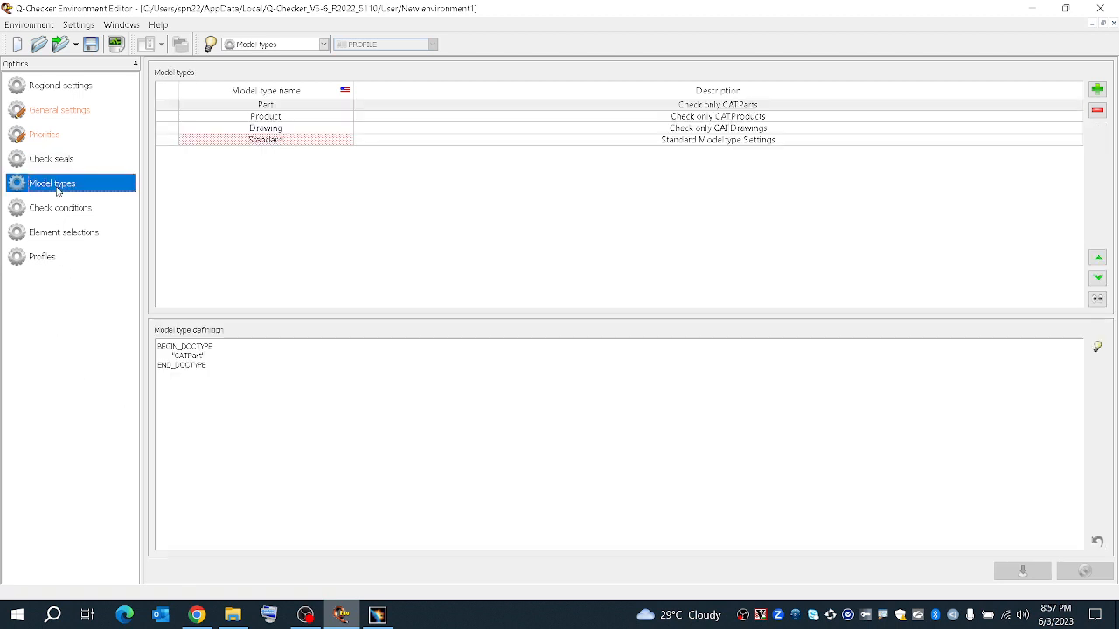
pyautogui.click(578, 200)
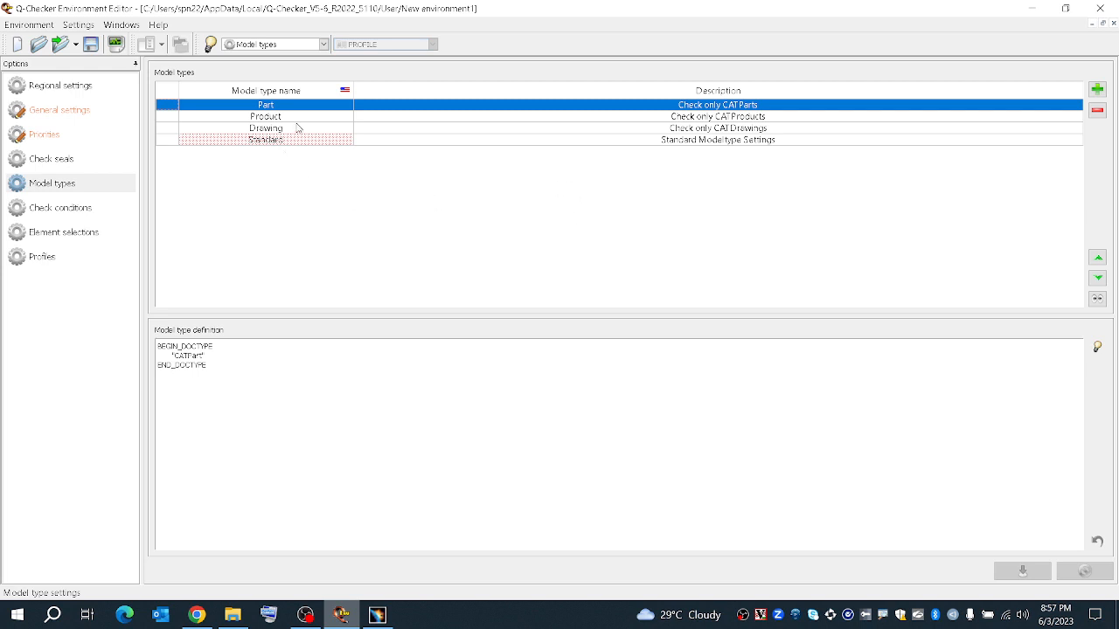
pyautogui.click(1097, 88)
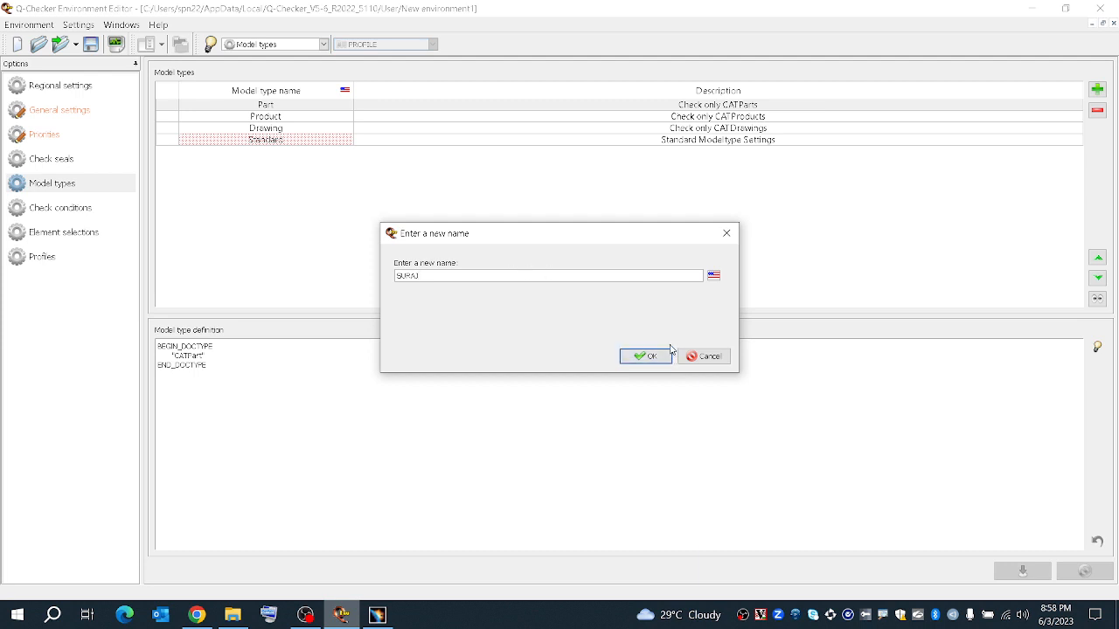
pyautogui.click(644, 355)
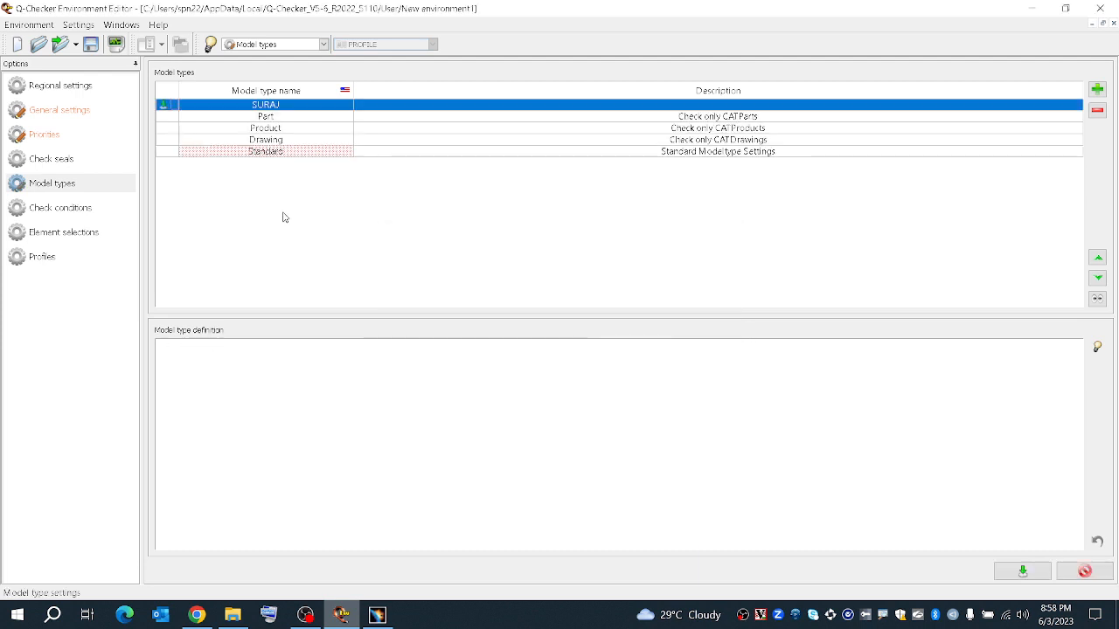
pyautogui.doubleClick(714, 104)
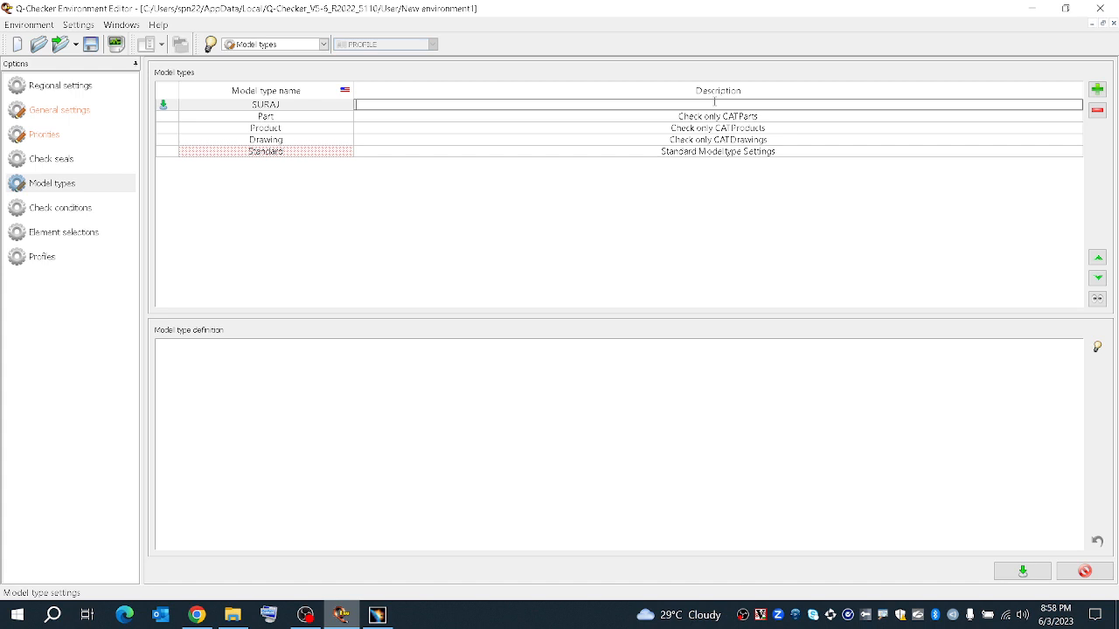
pyautogui.click(291, 107)
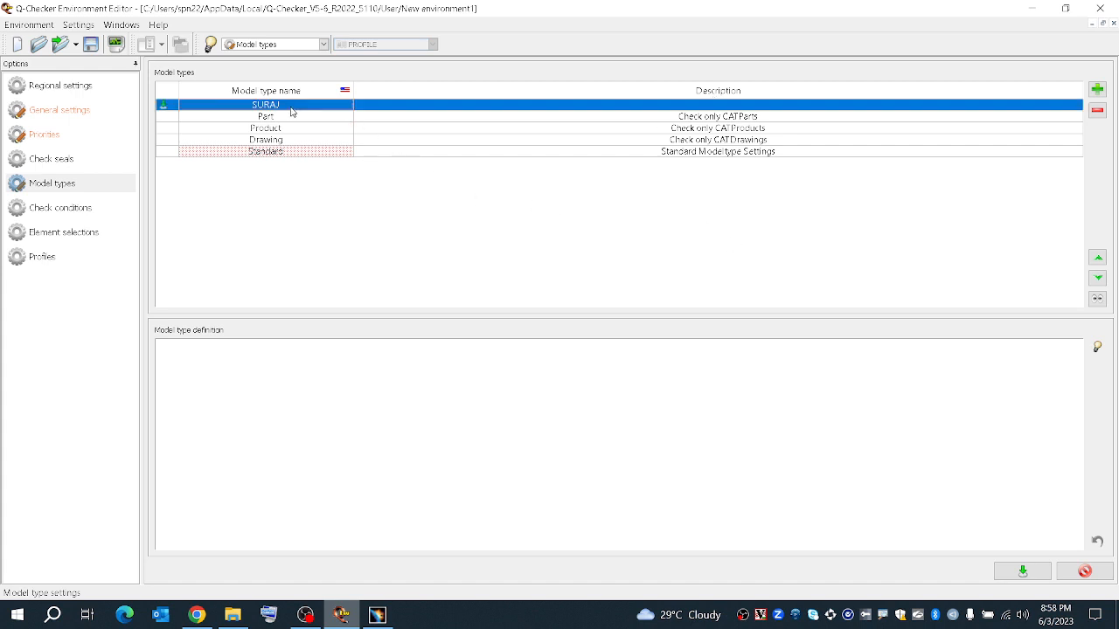
pyautogui.click(284, 106)
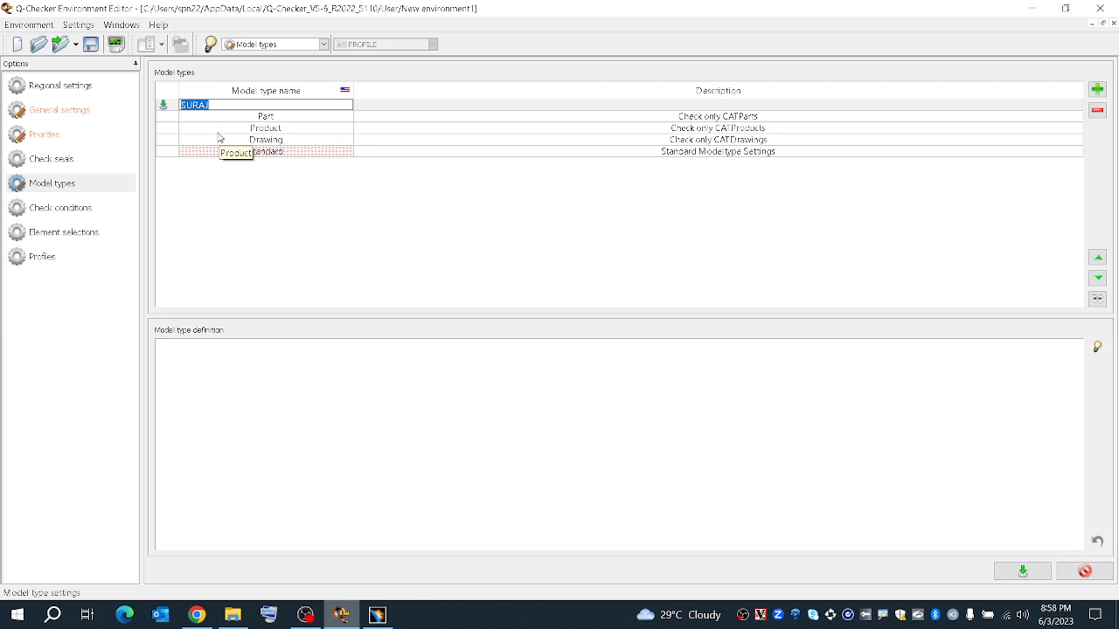
# Add a new check condition named DGG, leaving its description and condition definition empty.
pyautogui.click(75, 208)
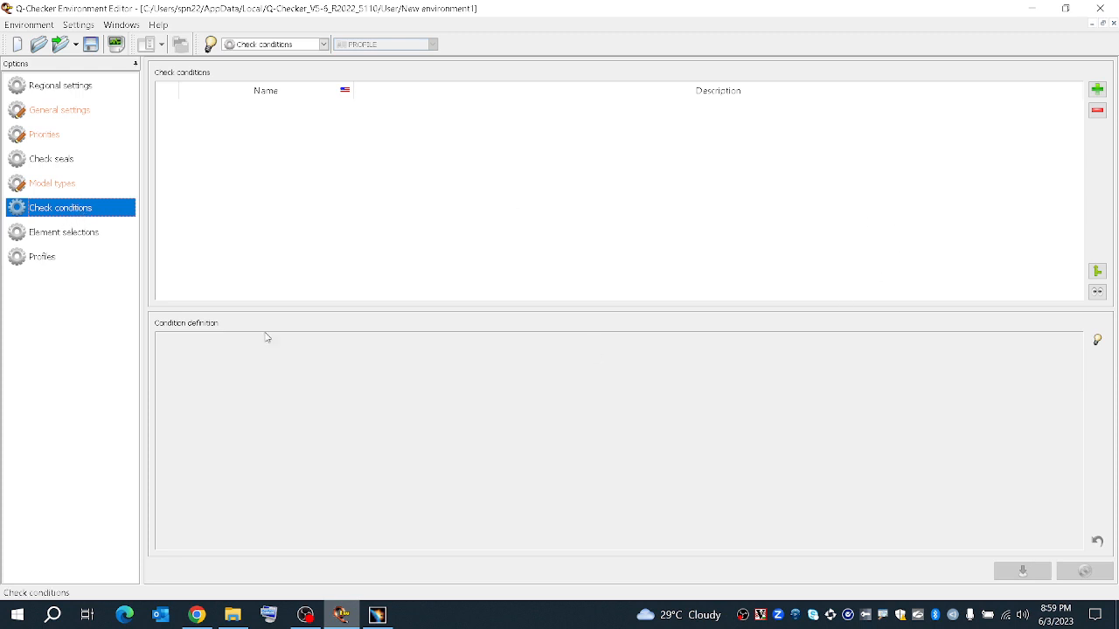
pyautogui.click(1098, 89)
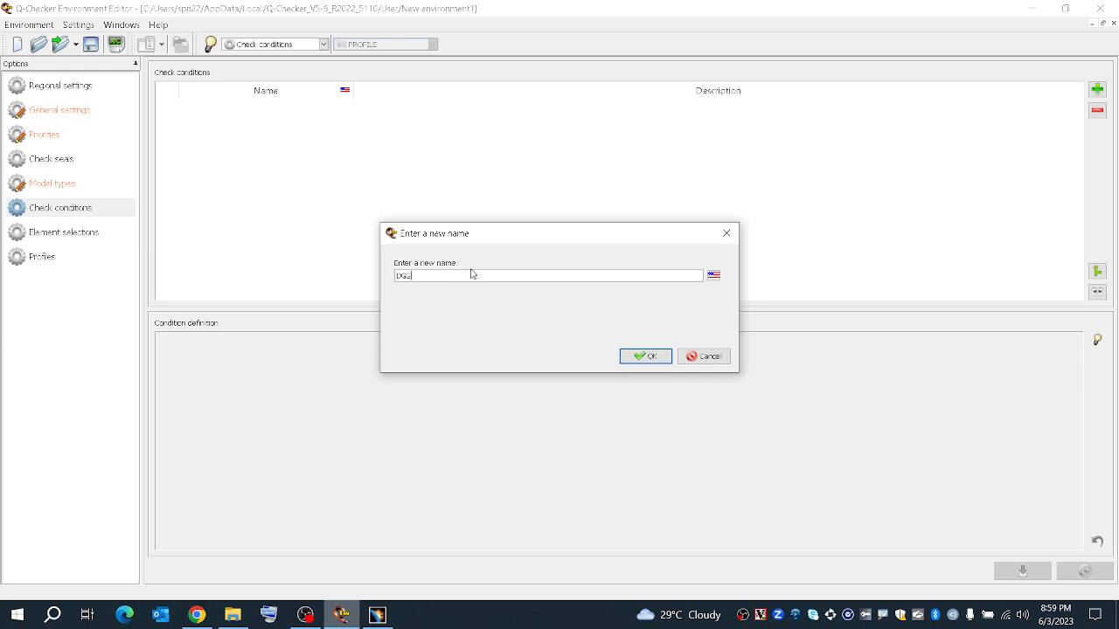
pyautogui.click(641, 356)
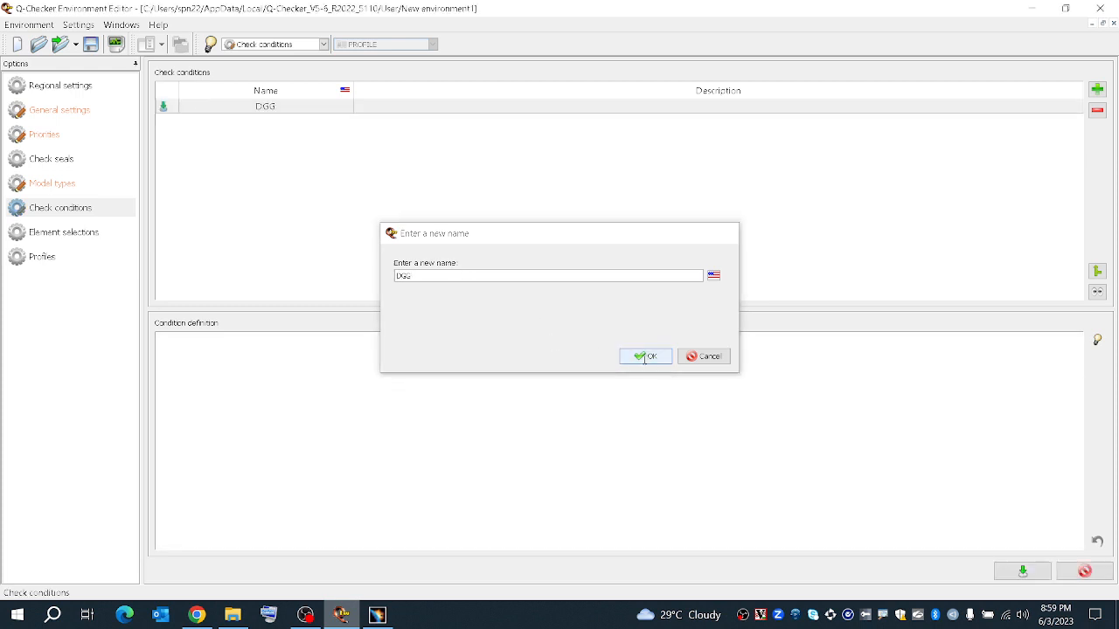
pyautogui.doubleClick(628, 108)
pyautogui.click(650, 141)
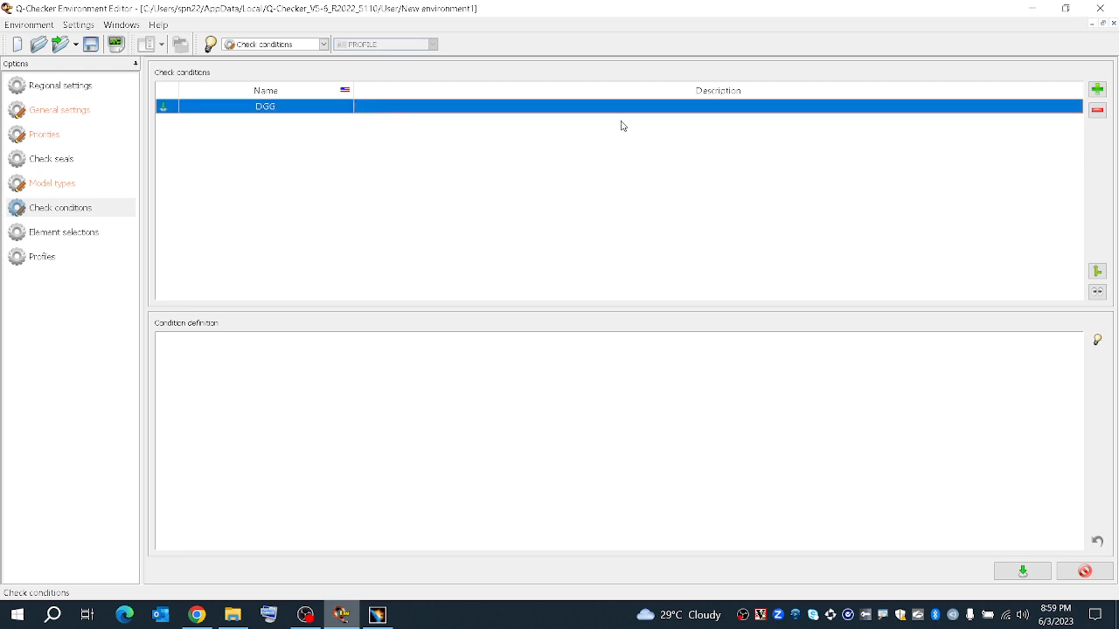
pyautogui.doubleClick(647, 108)
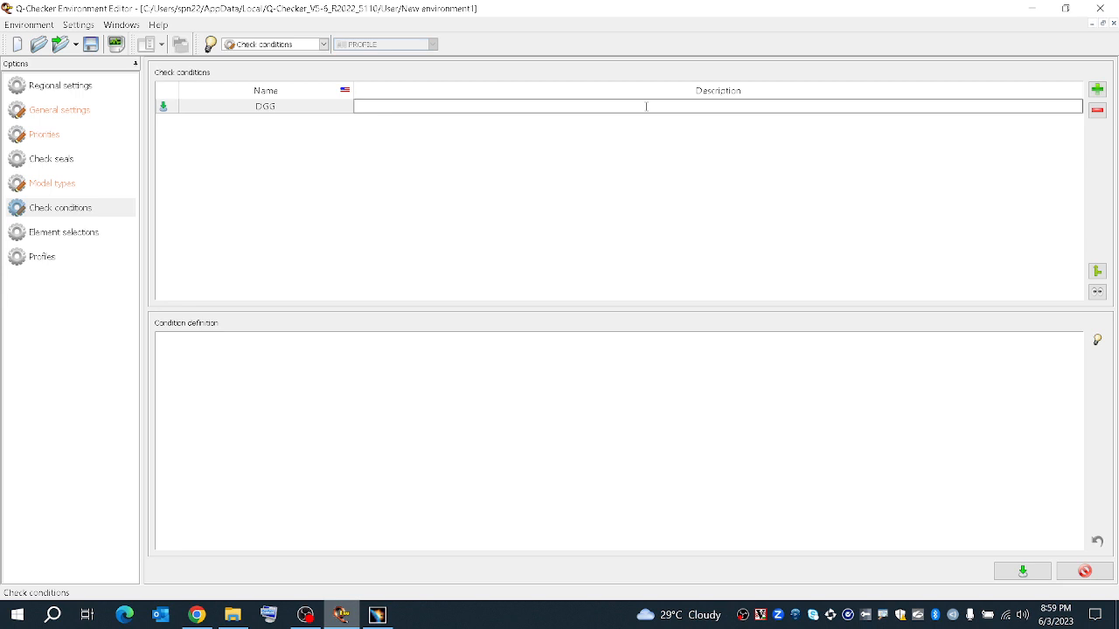
pyautogui.click(225, 363)
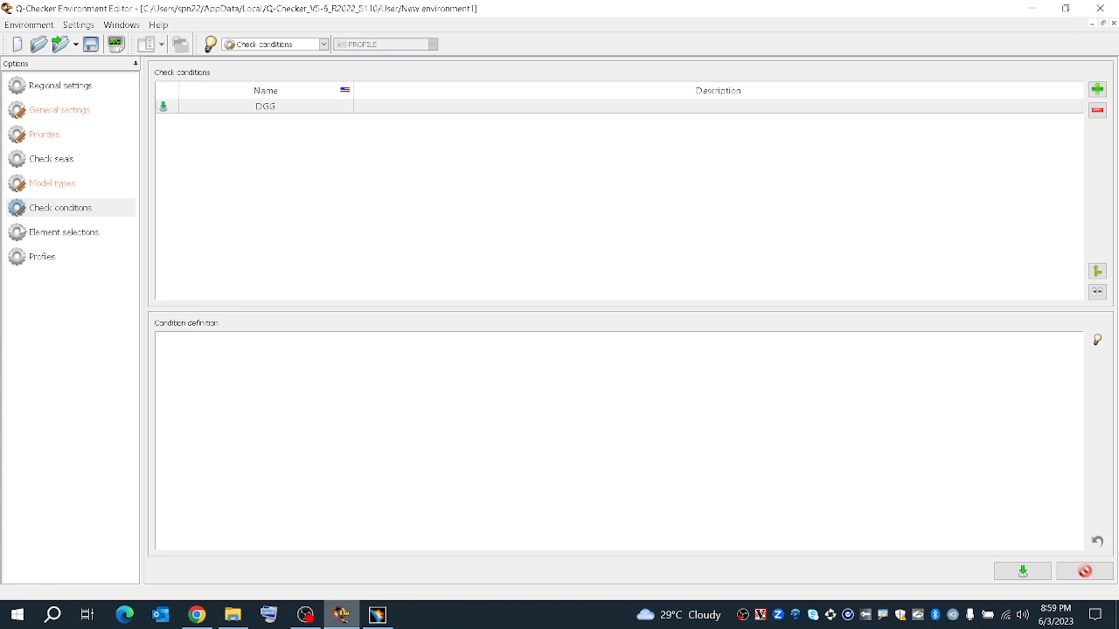
# Review the All Elements element selection and examine the model types listed under its models to be checked.
pyautogui.click(57, 234)
pyautogui.scroll(-1, 253, 316)
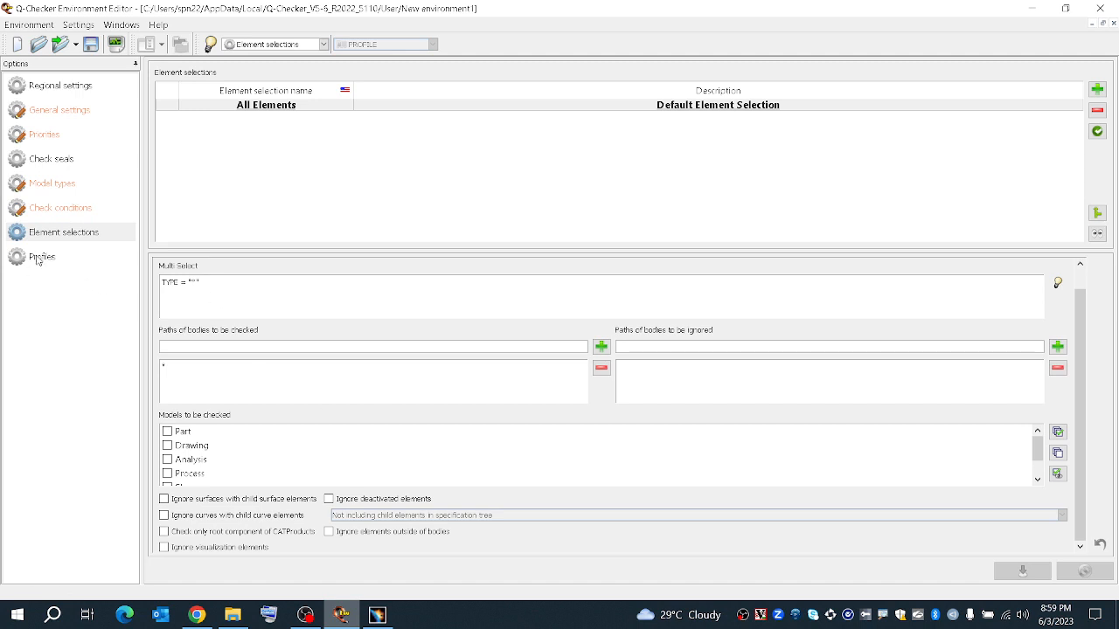
pyautogui.click(268, 105)
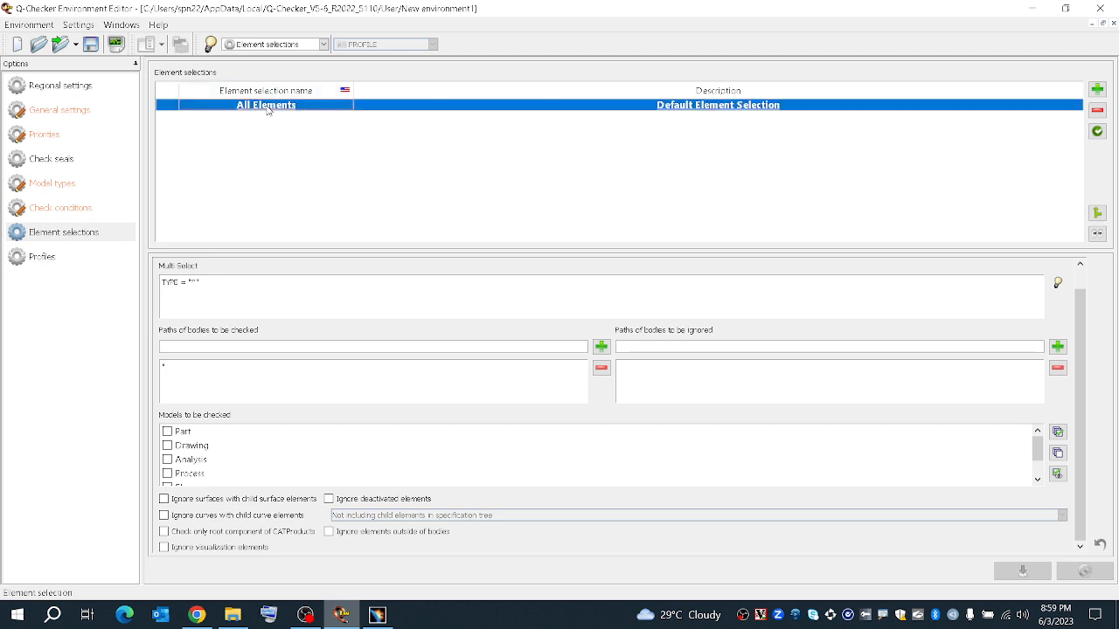
pyautogui.click(268, 105)
pyautogui.click(267, 105)
pyautogui.click(323, 178)
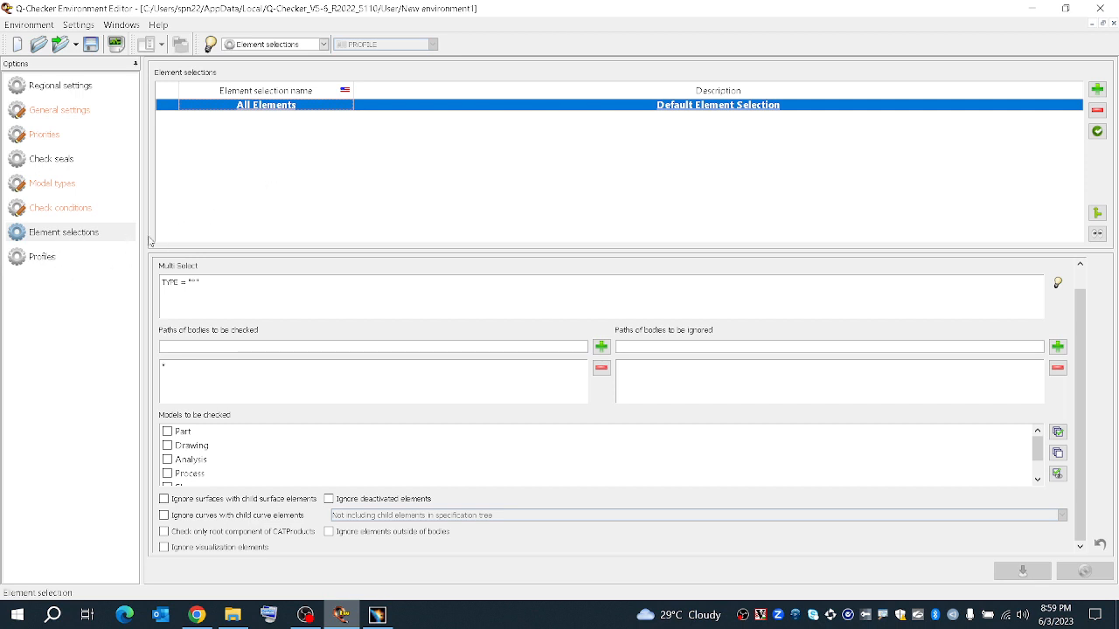
pyautogui.click(181, 437)
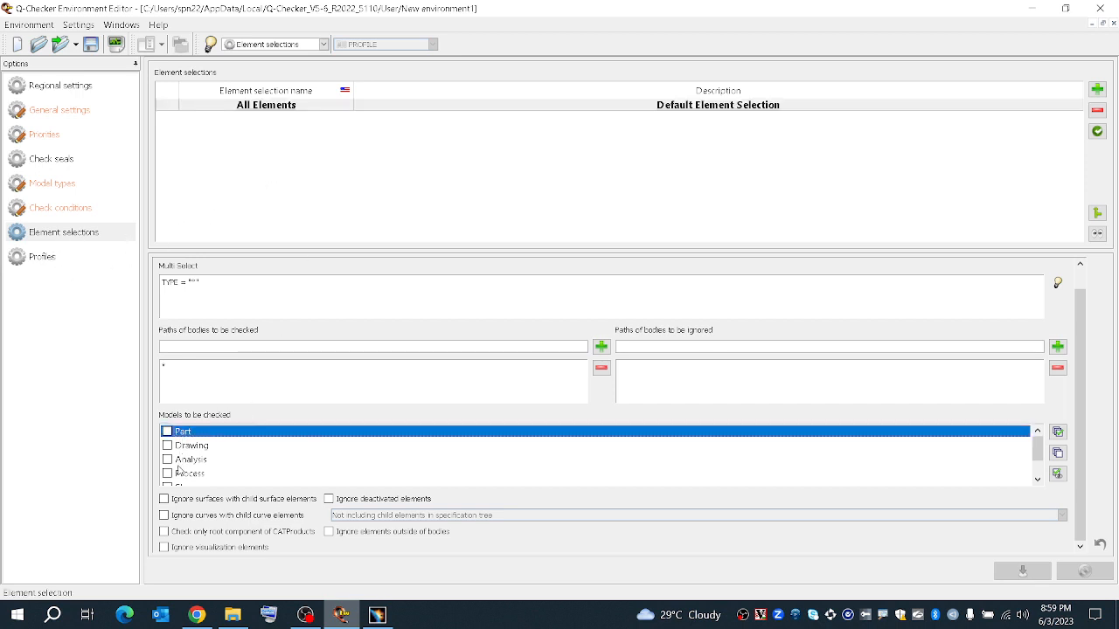
pyautogui.scroll(-1, 184, 482)
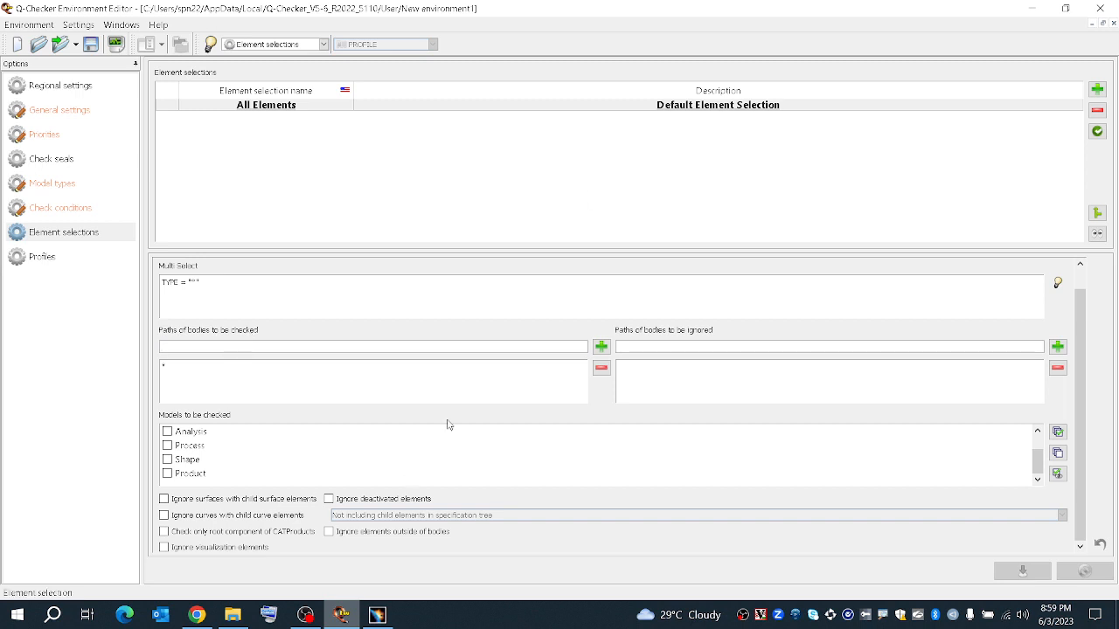
# Paste the copied text as a path of bodies to be checked and add it to the All Elements selection.
pyautogui.rightClick(244, 349)
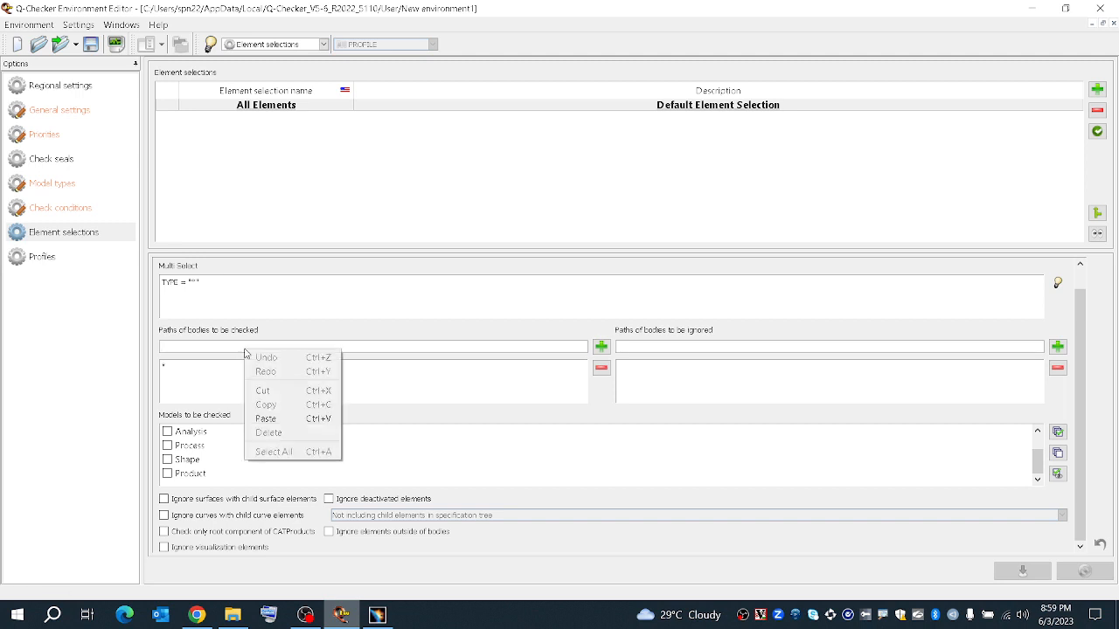
pyautogui.click(262, 420)
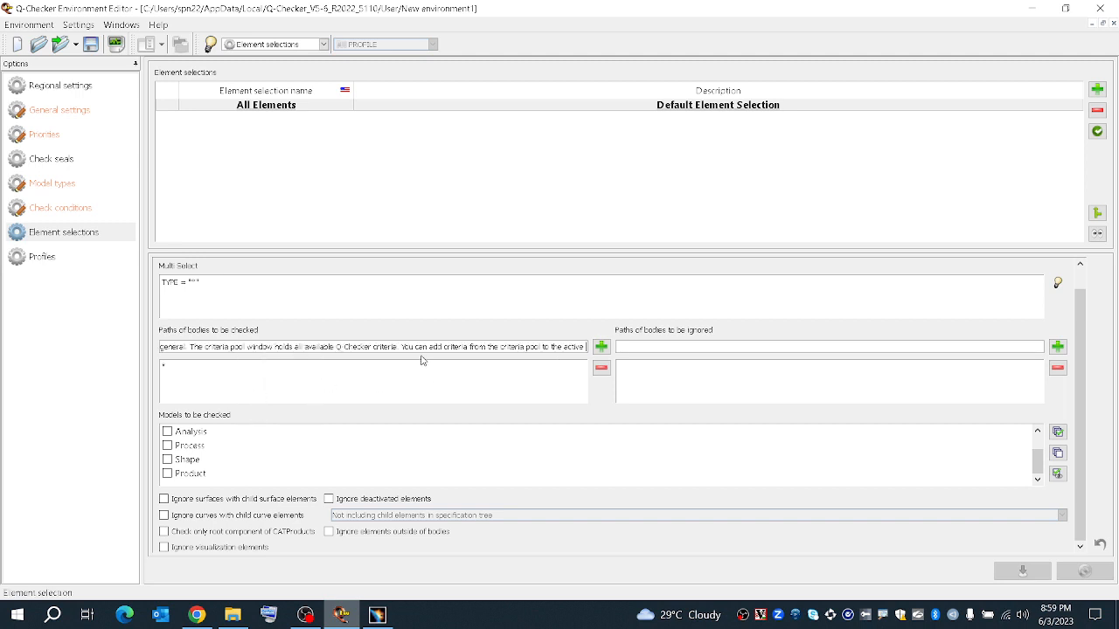
pyautogui.click(601, 346)
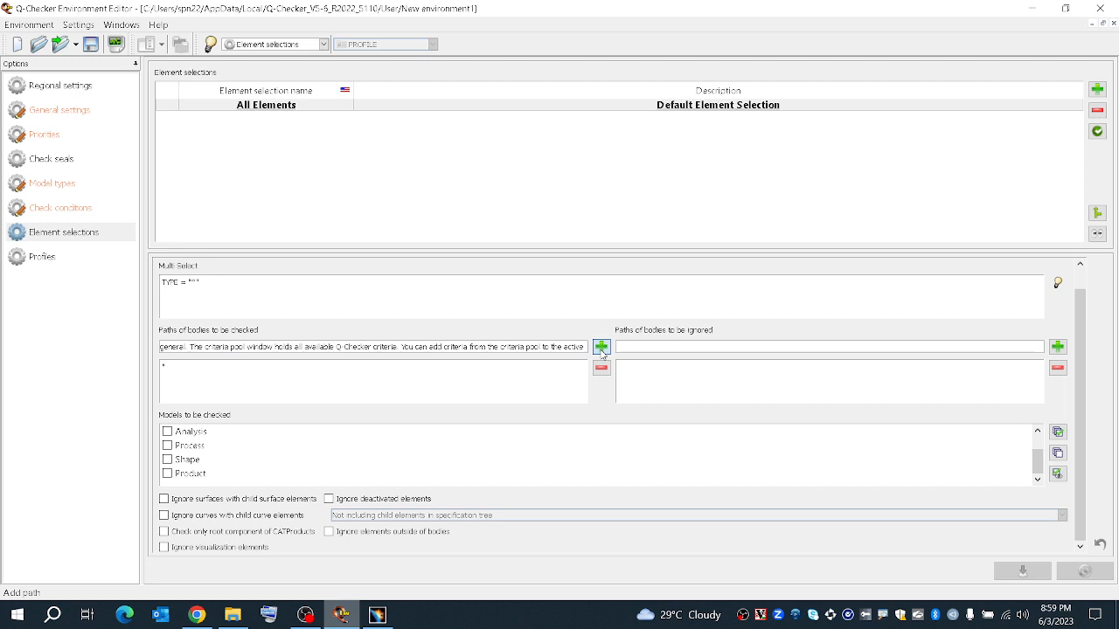
pyautogui.click(529, 380)
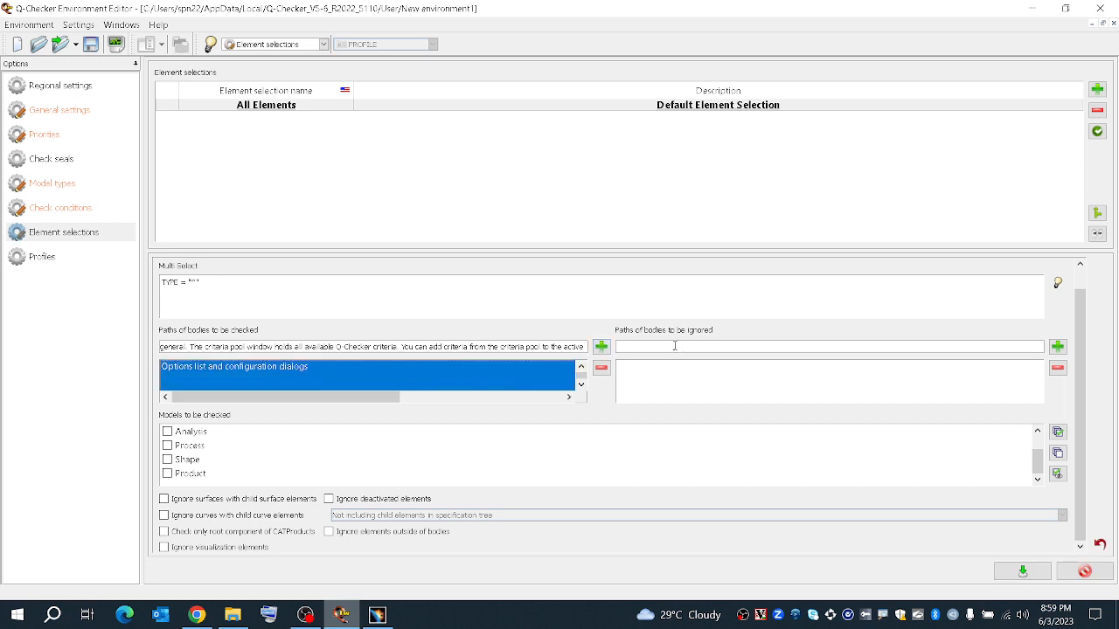
pyautogui.click(60, 236)
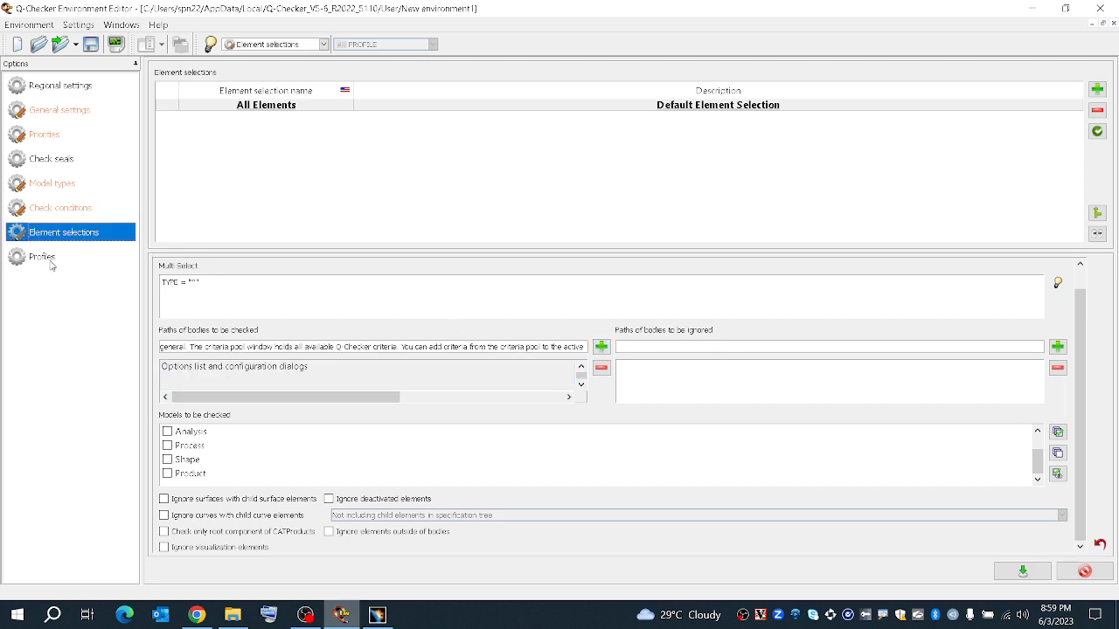
# Open the profile settings and examine the rename option of the PROFILE entry.
pyautogui.click(51, 257)
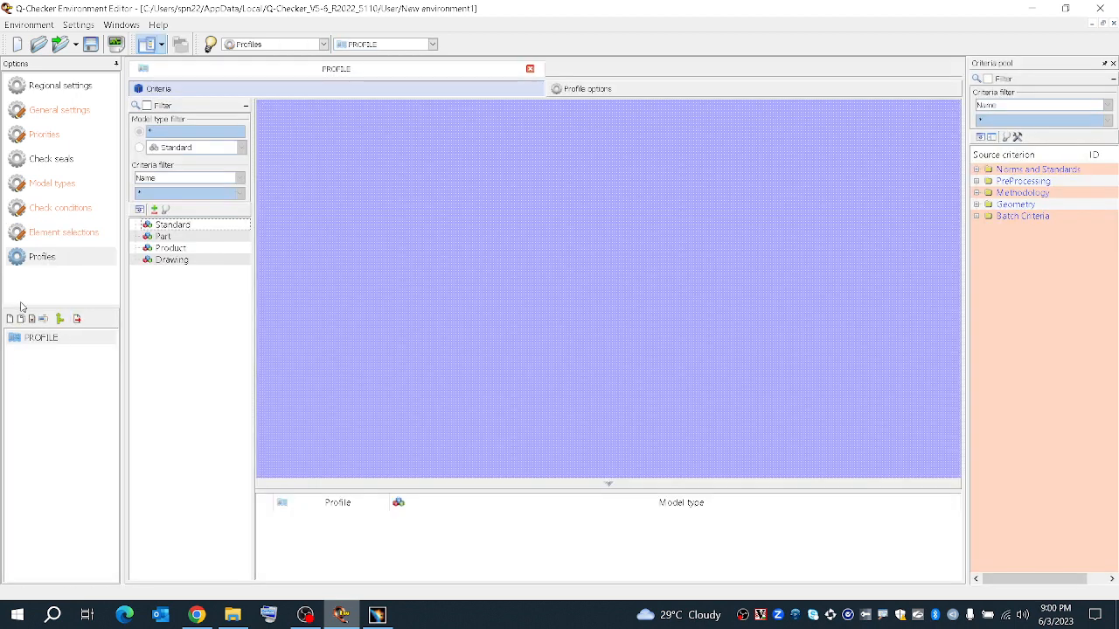
pyautogui.click(52, 338)
pyautogui.rightClick(54, 338)
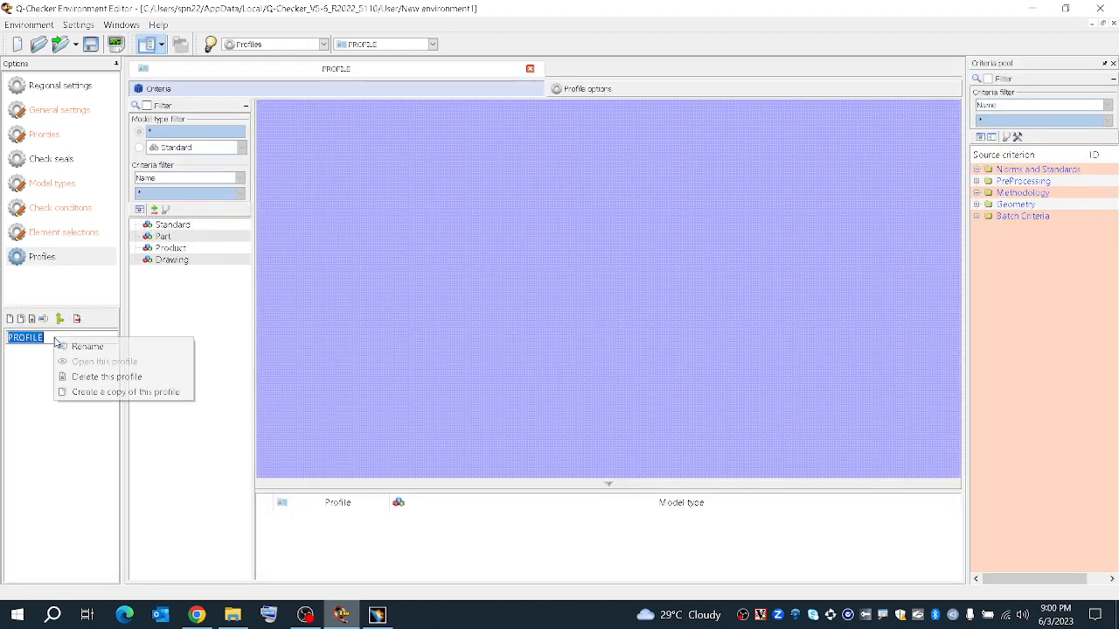
pyautogui.click(87, 349)
pyautogui.click(52, 370)
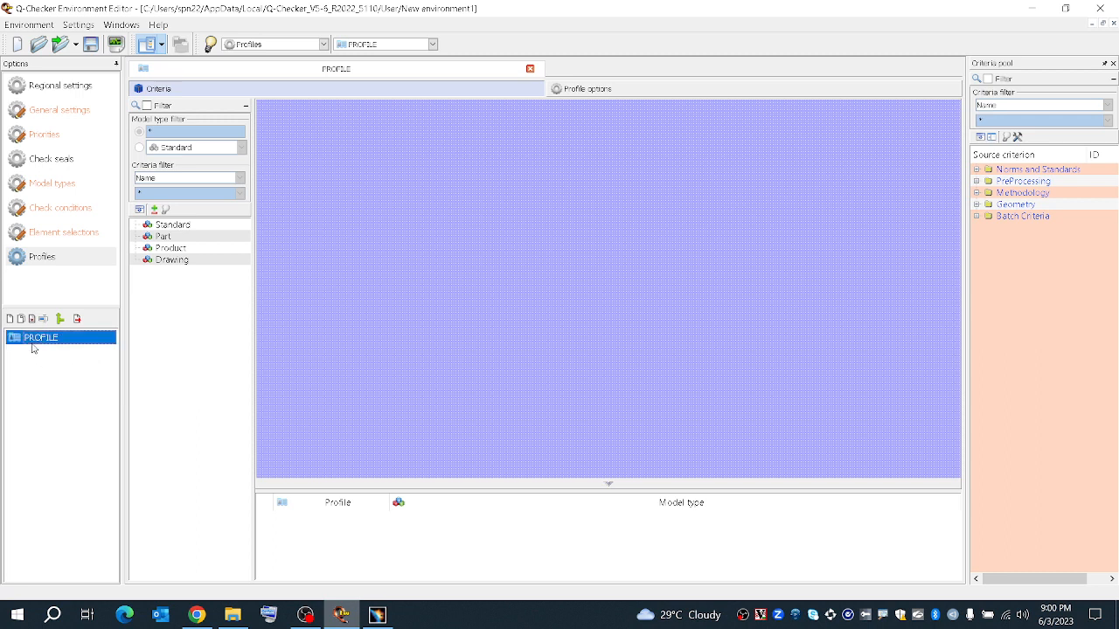
pyautogui.click(153, 373)
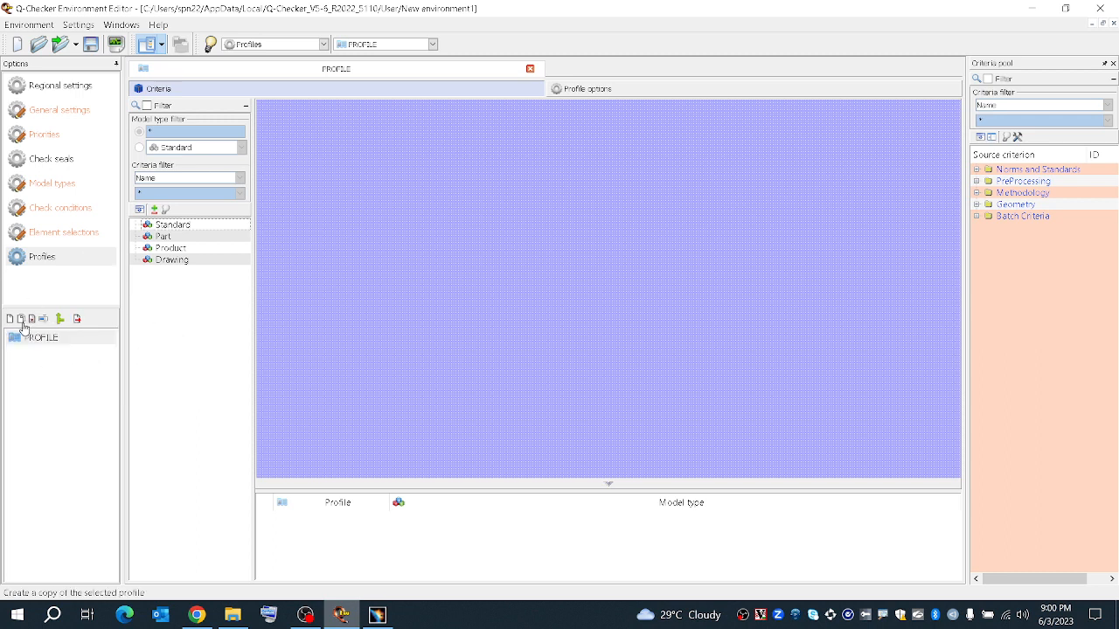
pyautogui.click(38, 258)
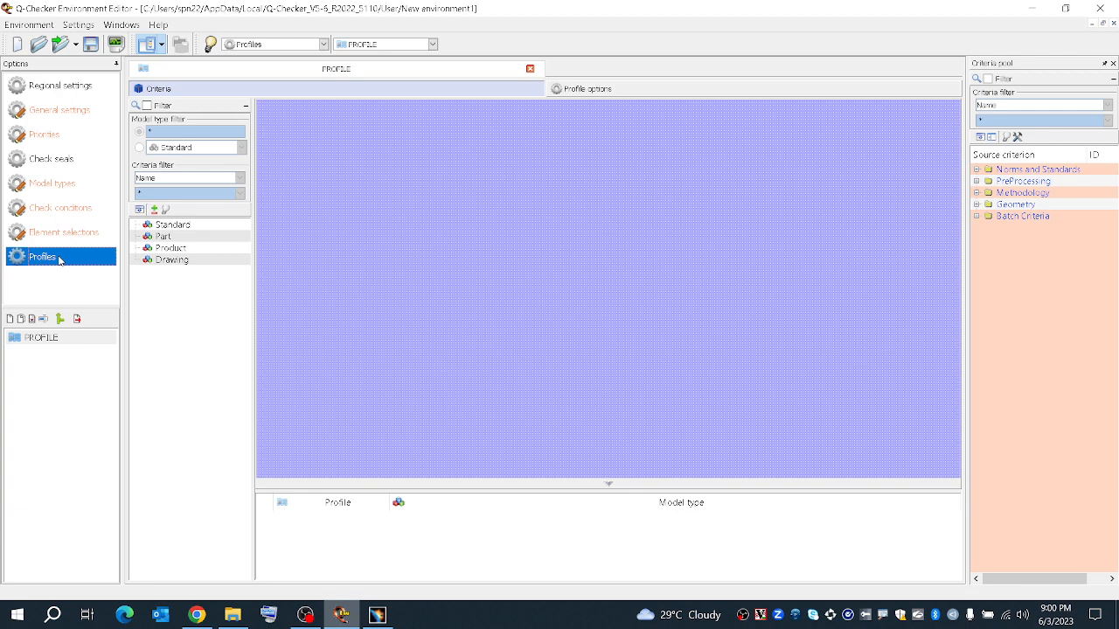
# Review the model types listed in PROFILE and examine their options in the model type manager without changing them.
pyautogui.click(186, 260)
pyautogui.click(178, 249)
pyautogui.click(179, 236)
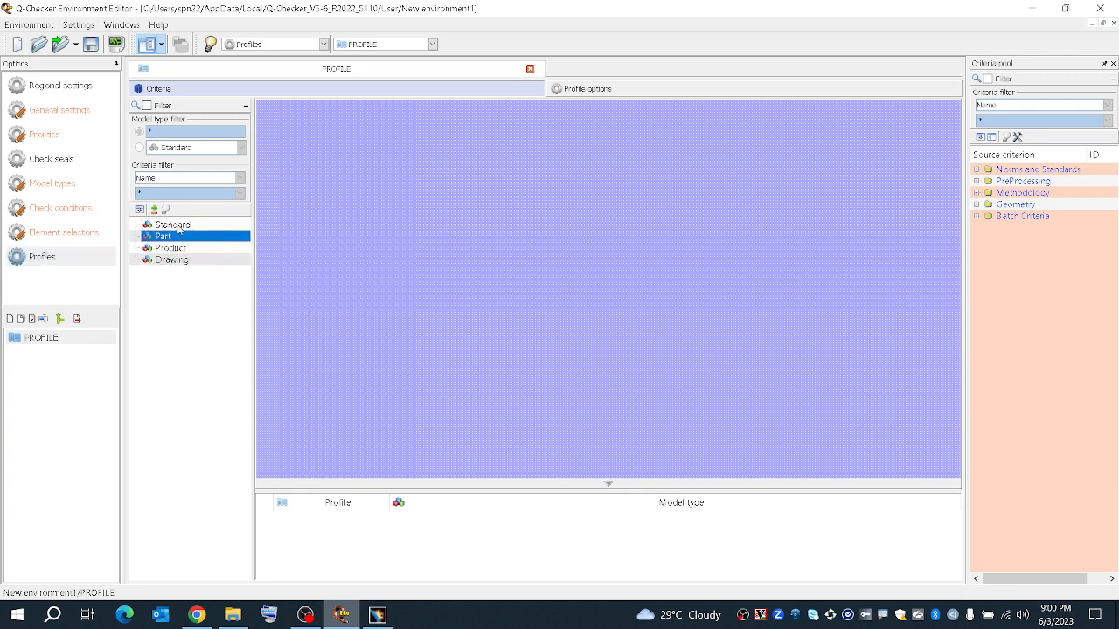
pyautogui.click(179, 225)
pyautogui.click(156, 212)
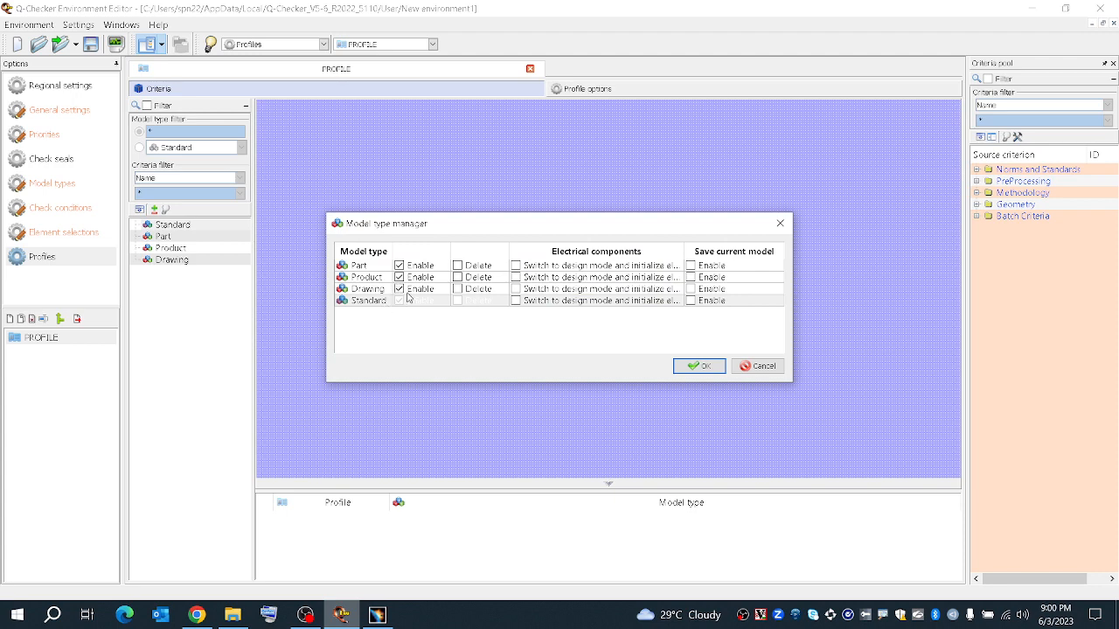
pyautogui.click(757, 366)
# Apply the pending changes in the model types, general settings, priorities, check conditions and element selections.
pyautogui.click(74, 185)
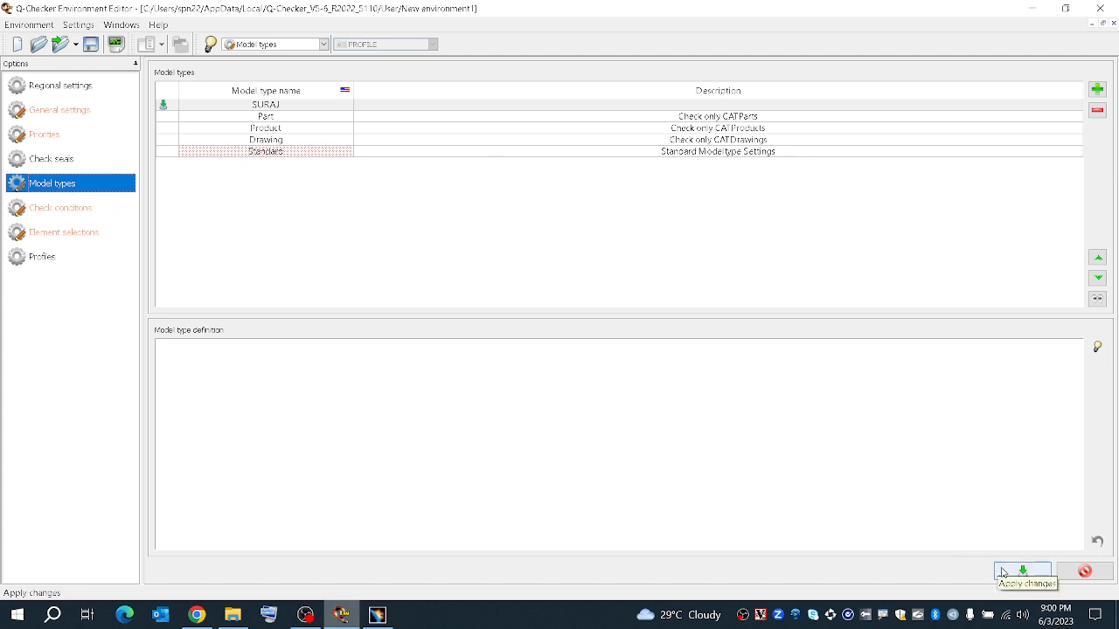
pyautogui.click(1022, 569)
pyautogui.click(20, 116)
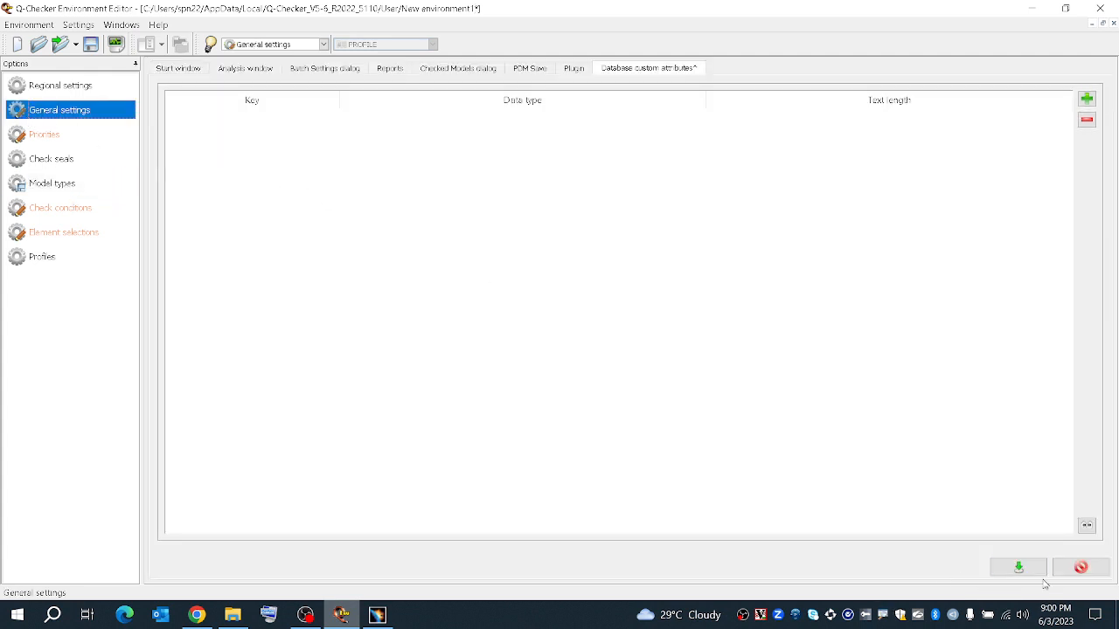
pyautogui.click(52, 136)
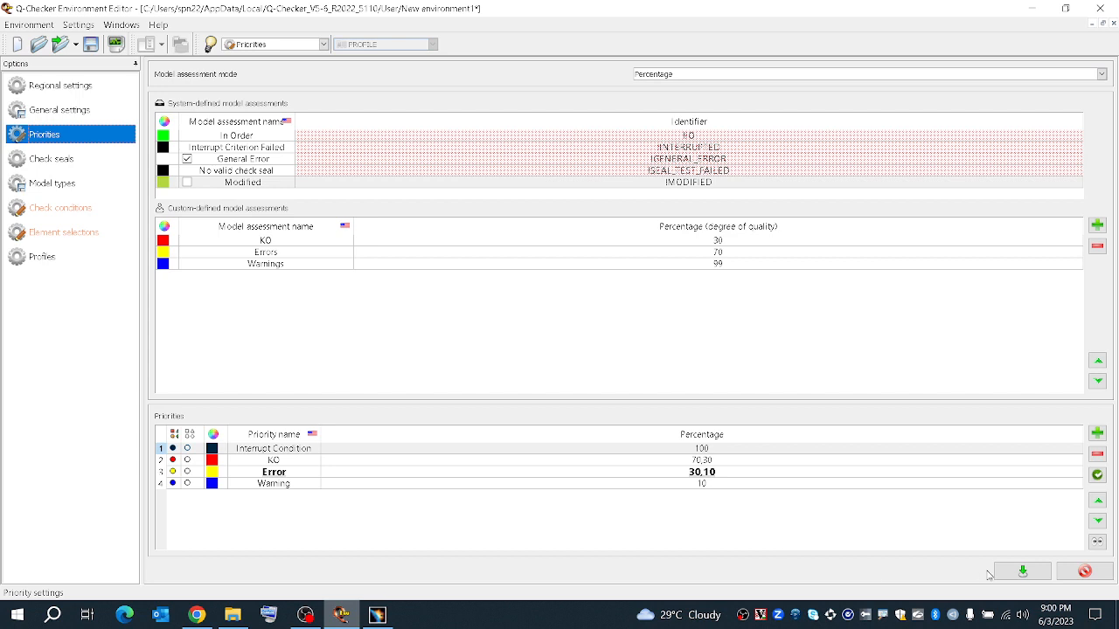
pyautogui.click(63, 208)
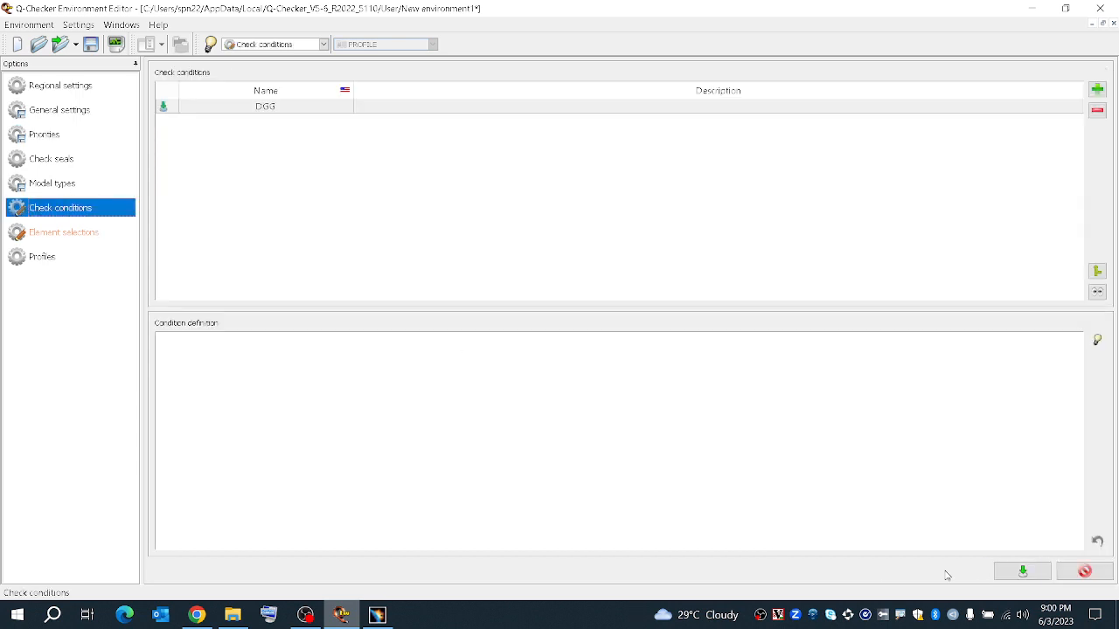
pyautogui.click(53, 232)
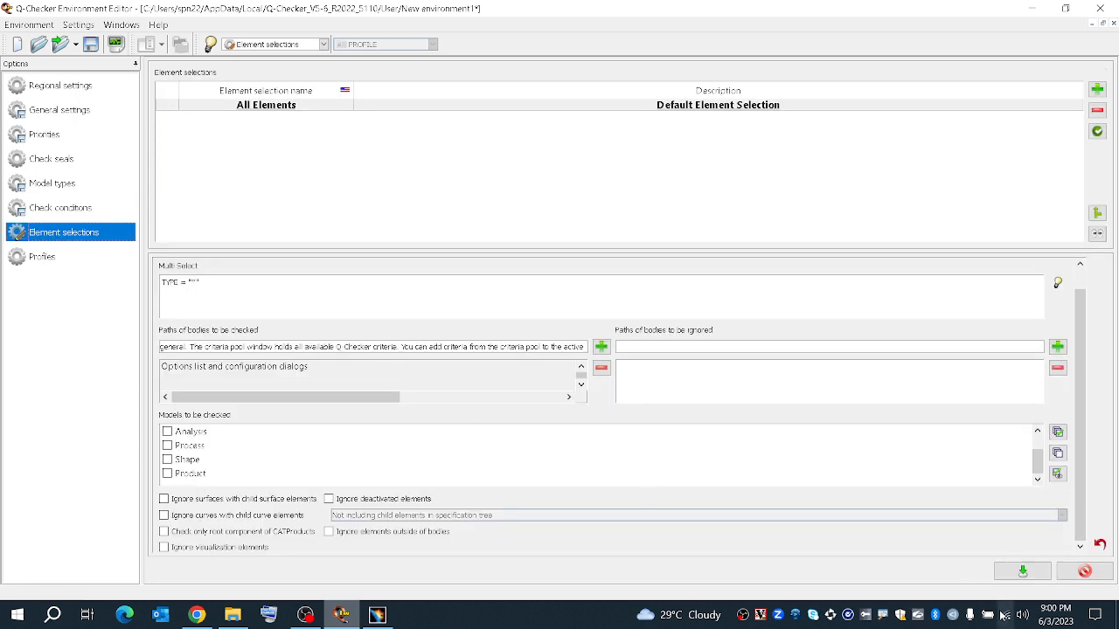
# Add the custom model type listed above Part to PROFILE through the model type manager.
pyautogui.click(56, 258)
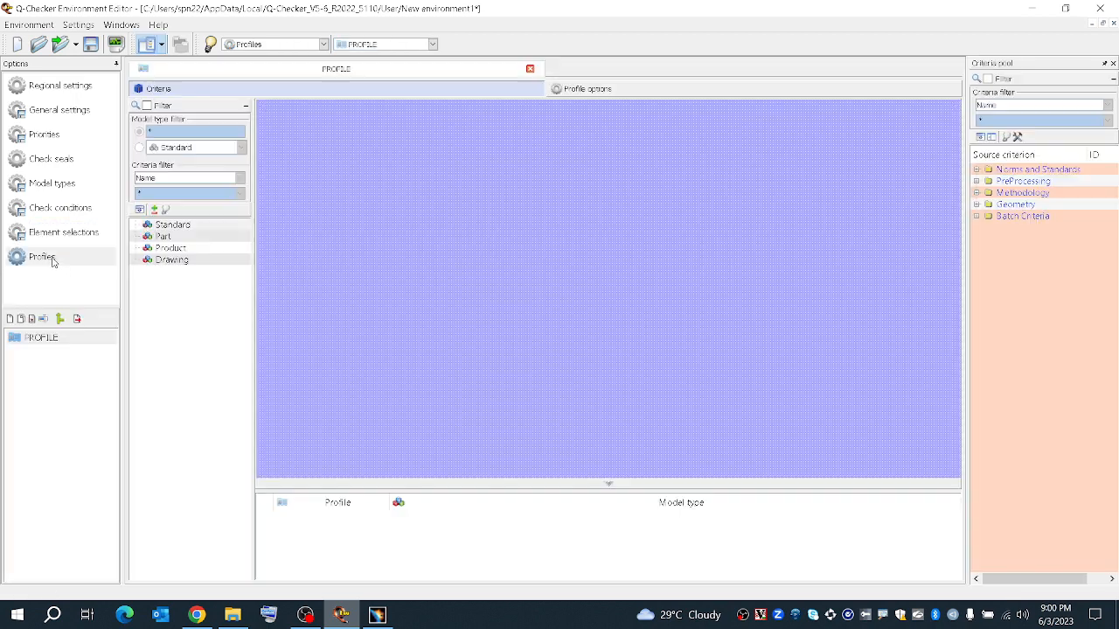
pyautogui.click(154, 211)
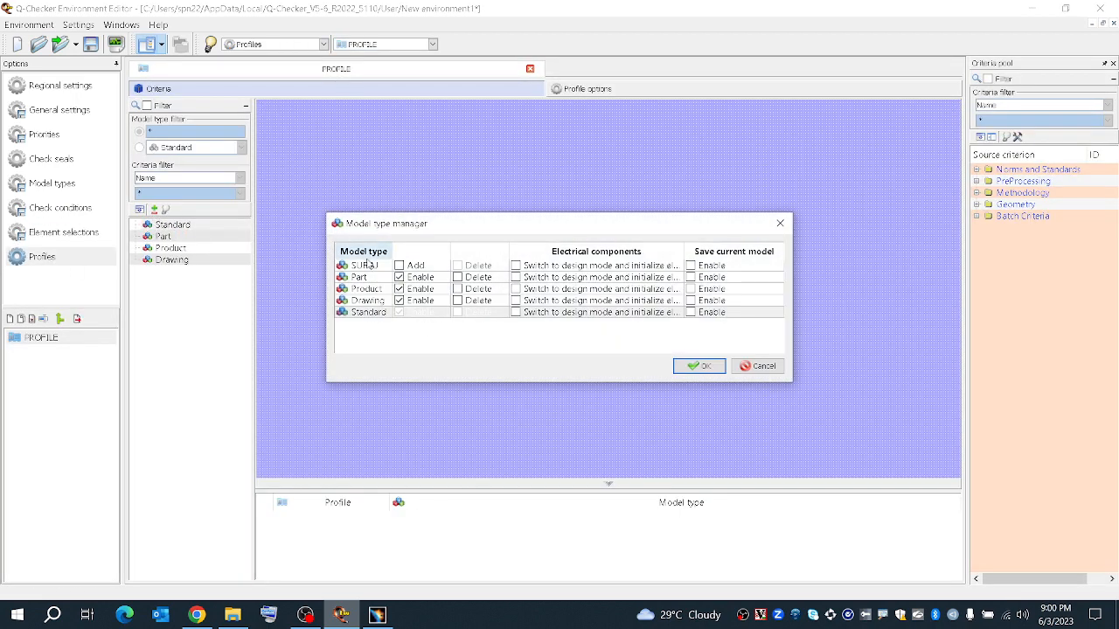
pyautogui.click(400, 266)
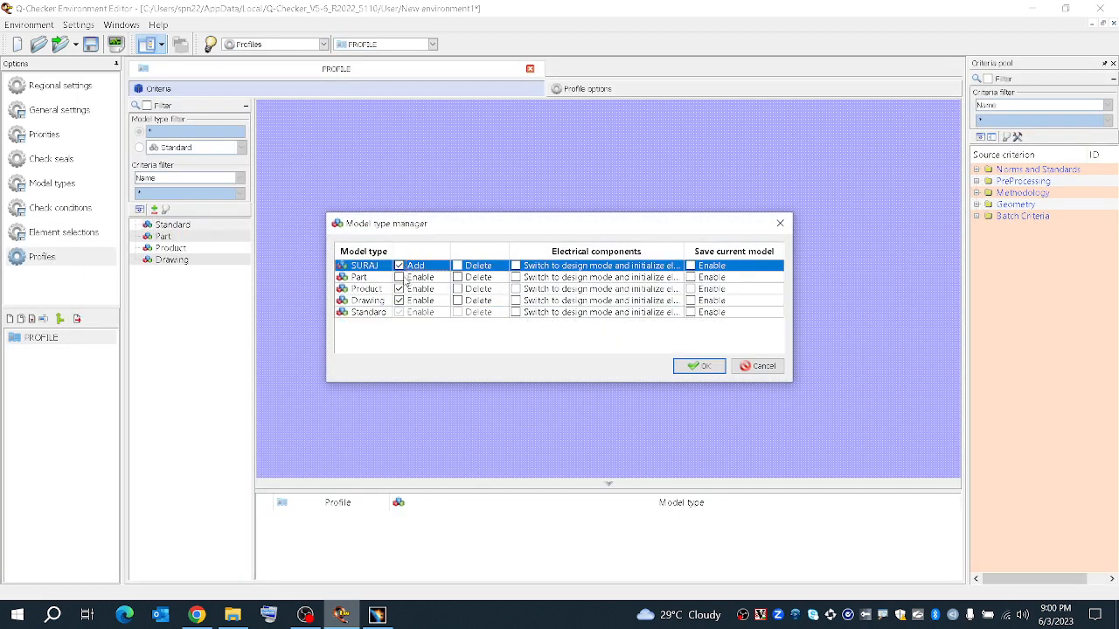
pyautogui.click(699, 365)
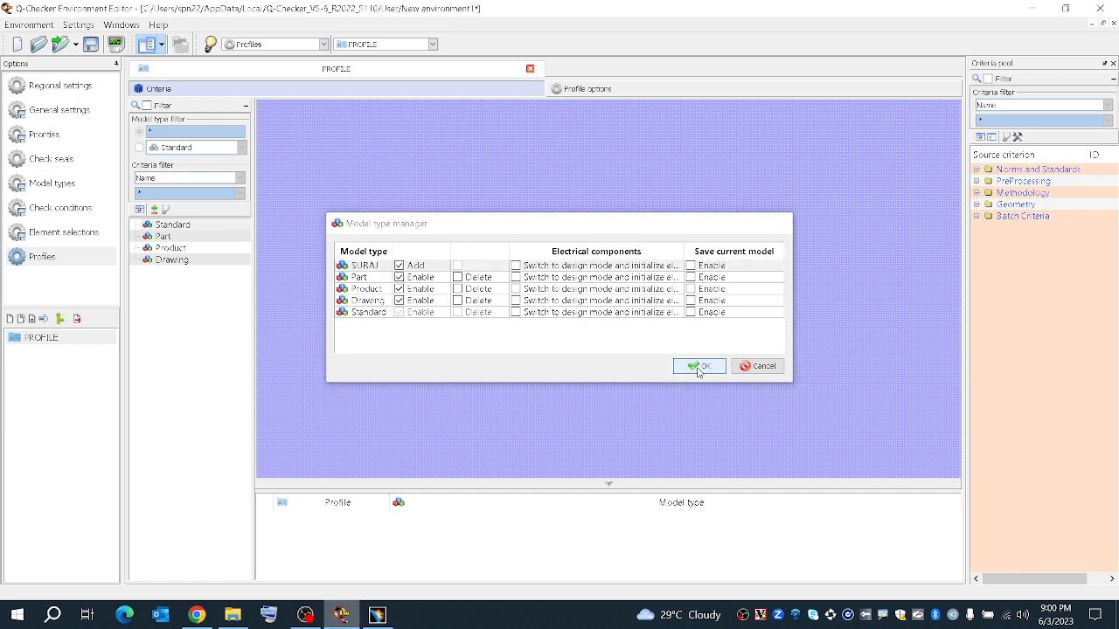
pyautogui.click(168, 272)
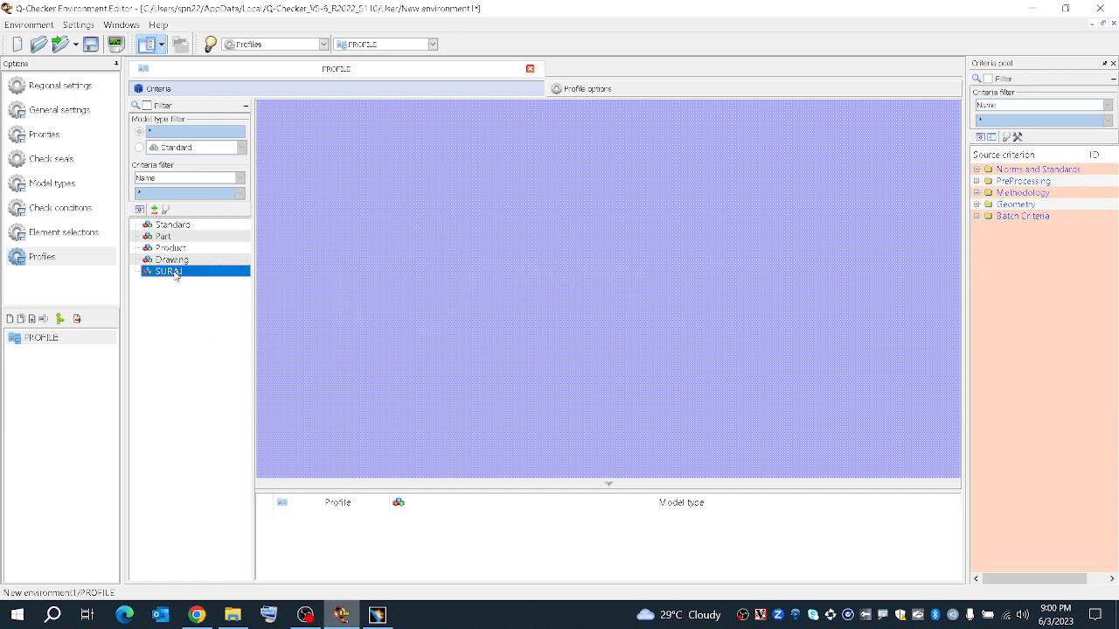
# Add the CATDUAV5 criterion from Norms and Standards, General, to the custom model type under its default name and look through its check settings.
pyautogui.click(977, 169)
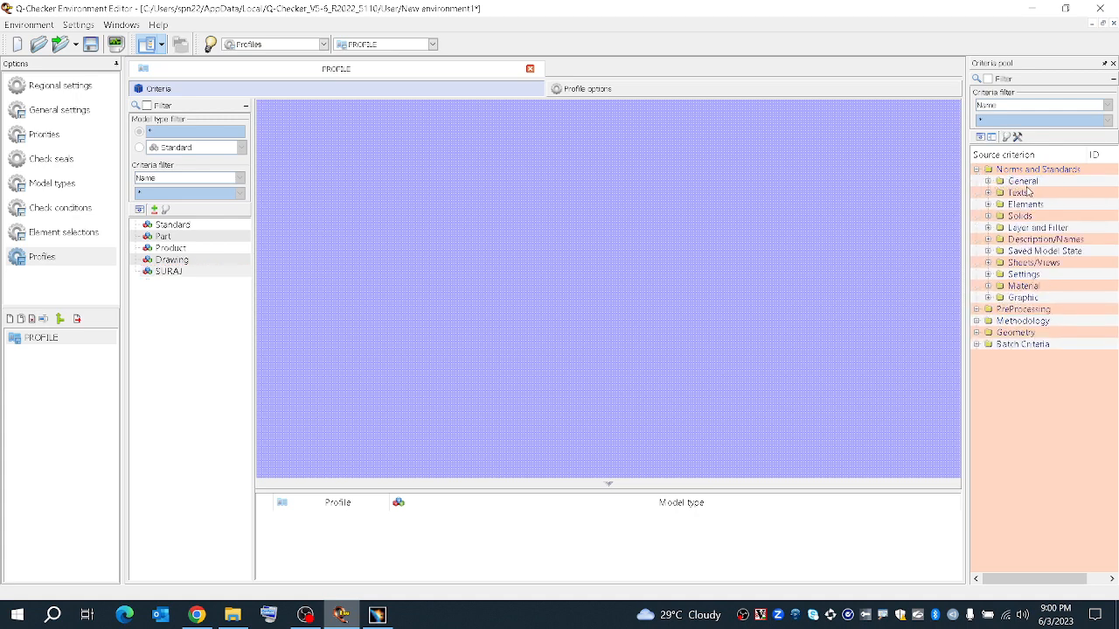
pyautogui.click(987, 180)
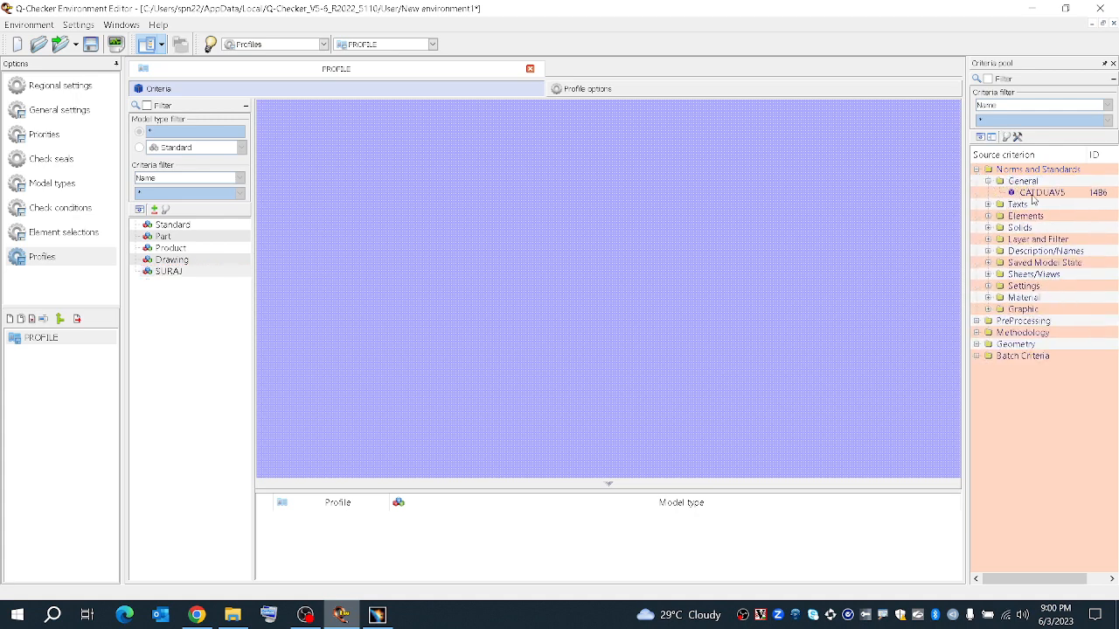
pyautogui.moveTo(1034, 194)
pyautogui.mouseDown()
pyautogui.moveTo(185, 274)
pyautogui.moveTo(215, 280)
pyautogui.mouseUp()
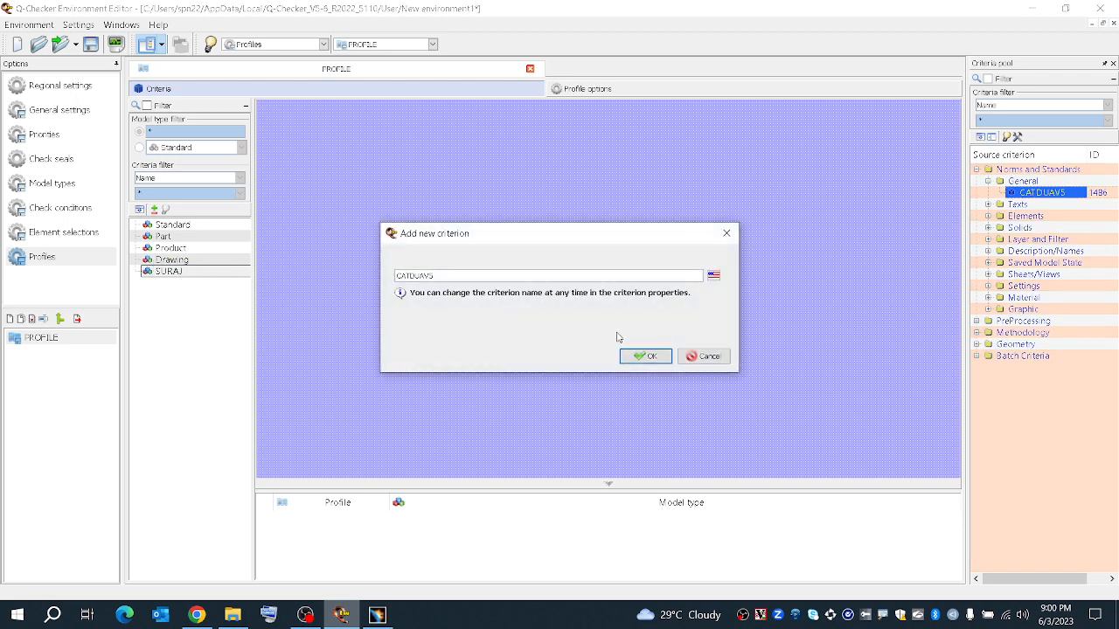
pyautogui.click(637, 353)
pyautogui.scroll(-4, 375, 267)
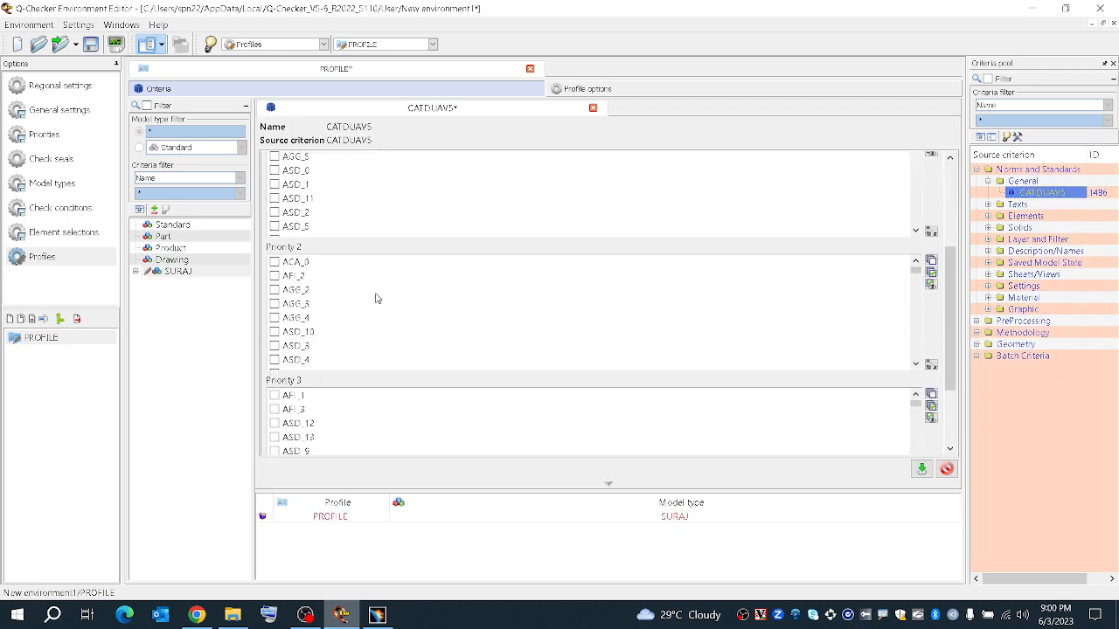
pyautogui.scroll(5, 375, 268)
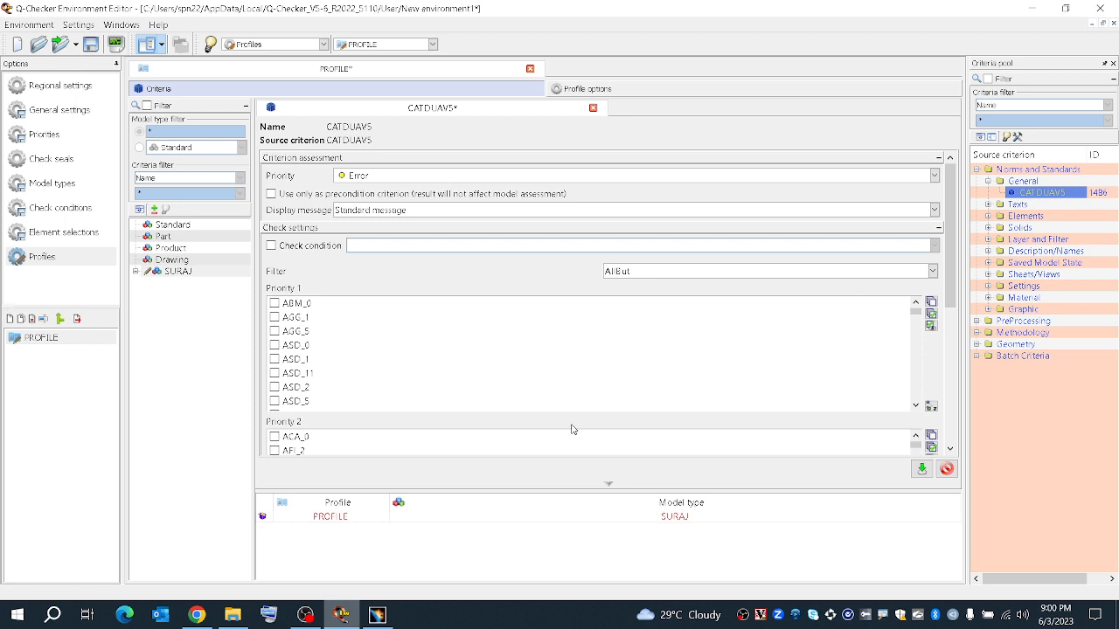
pyautogui.click(157, 400)
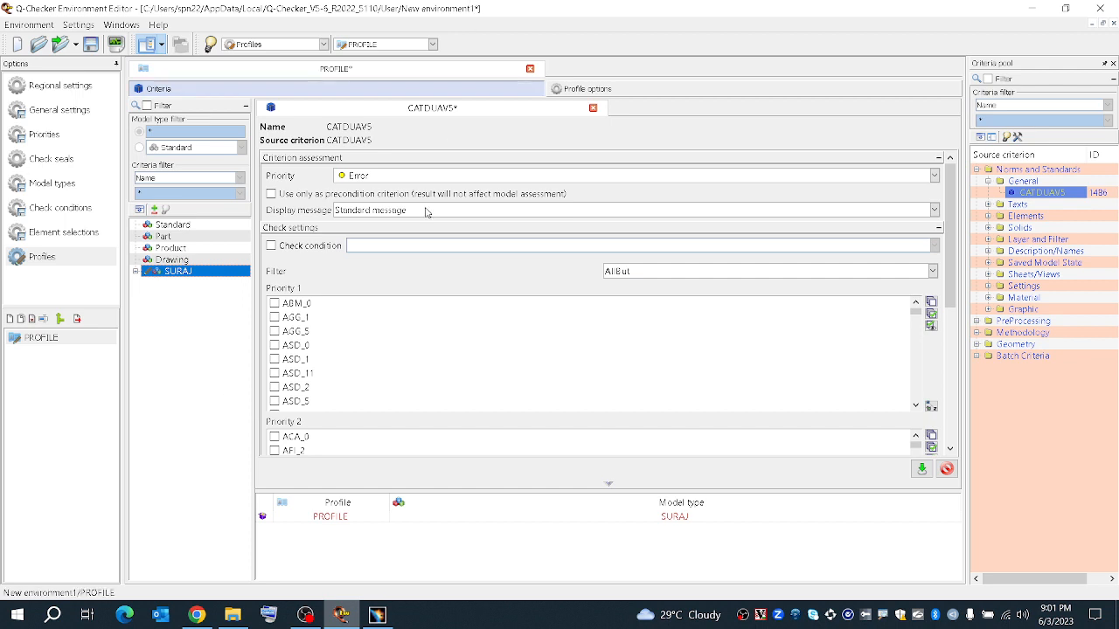
# Review the environment's regional settings for languages and units along with the general settings.
pyautogui.click(78, 86)
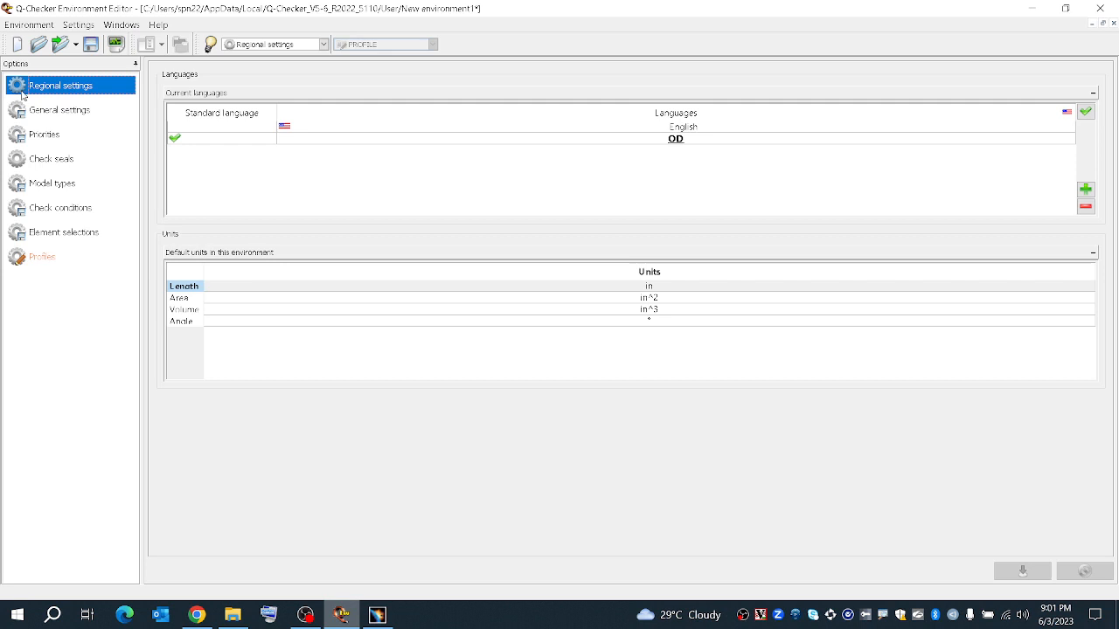
pyautogui.click(56, 111)
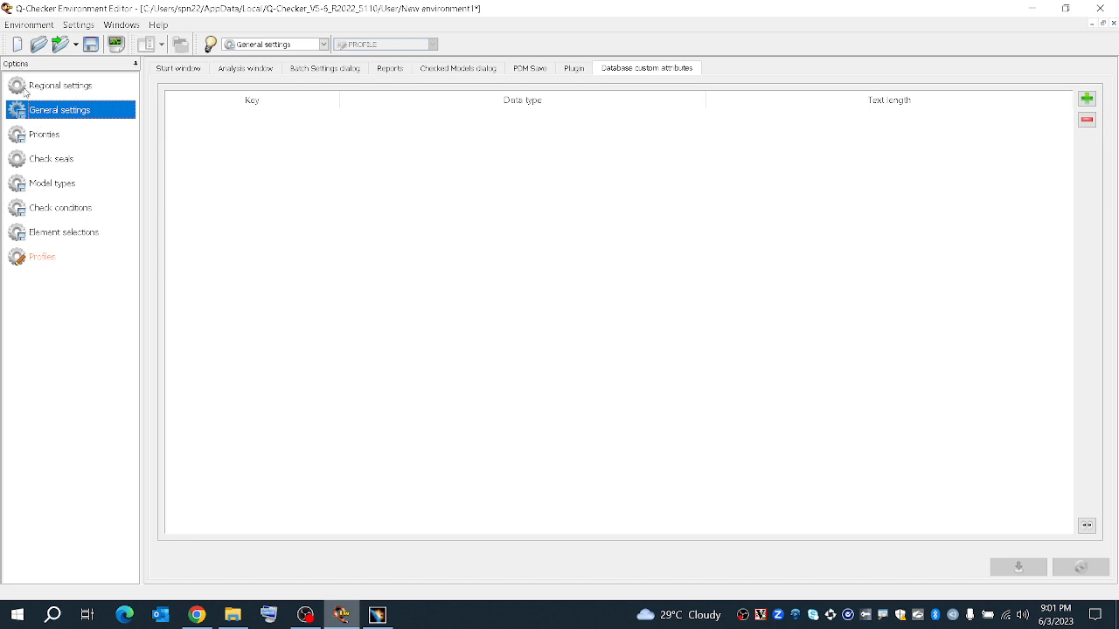
pyautogui.click(55, 88)
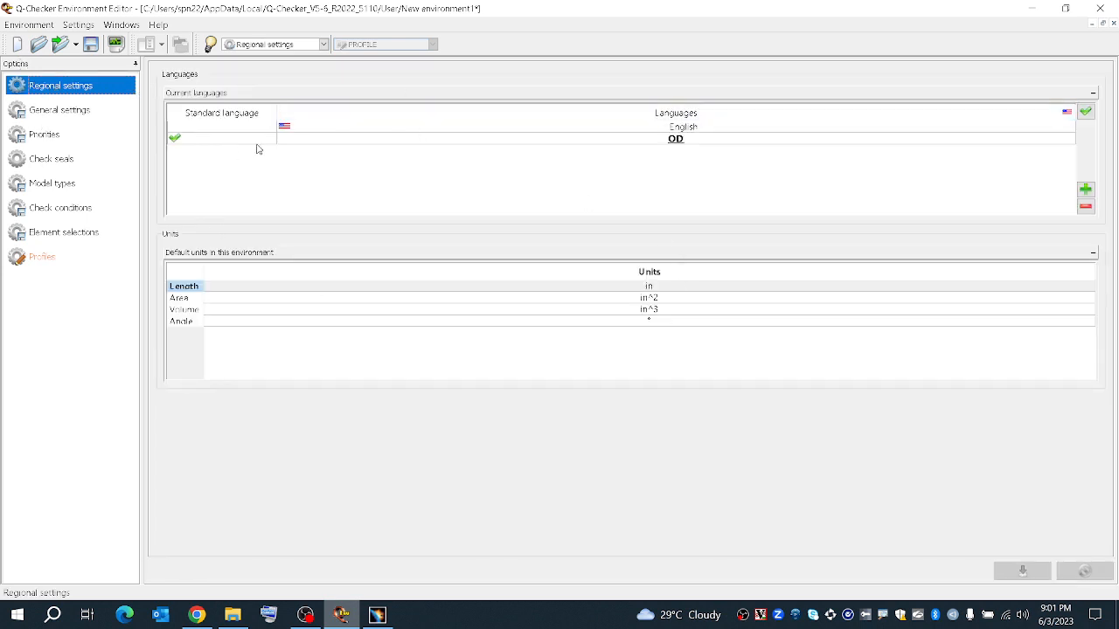
# Start a new environment with French, Japanese, Simplified Chinese and German included alongside English, and cancel its creation.
pyautogui.click(17, 46)
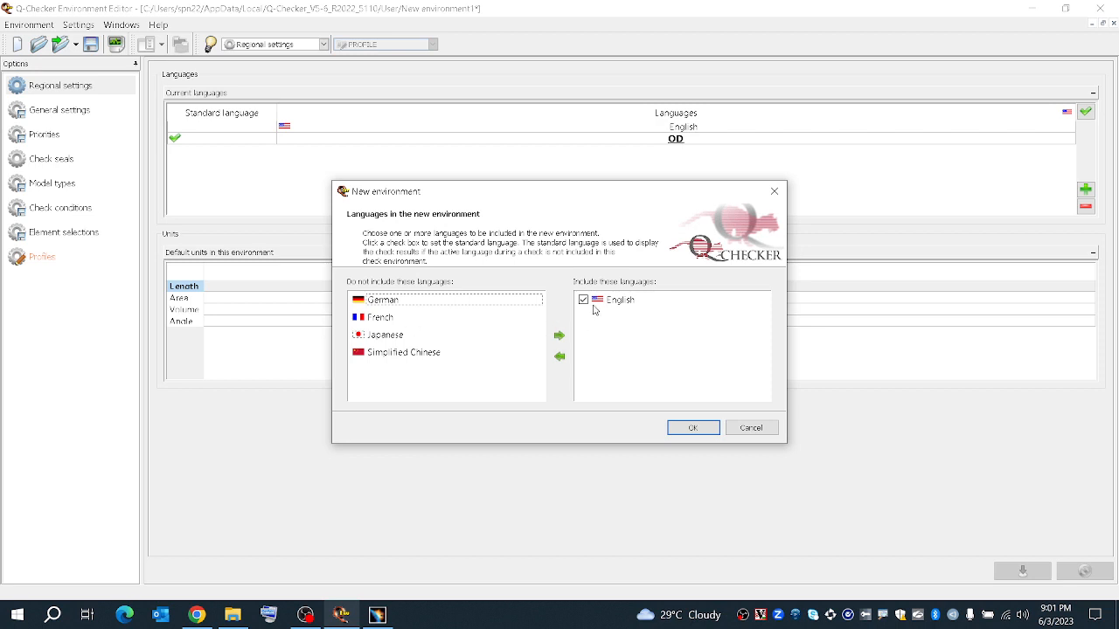
pyautogui.click(376, 305)
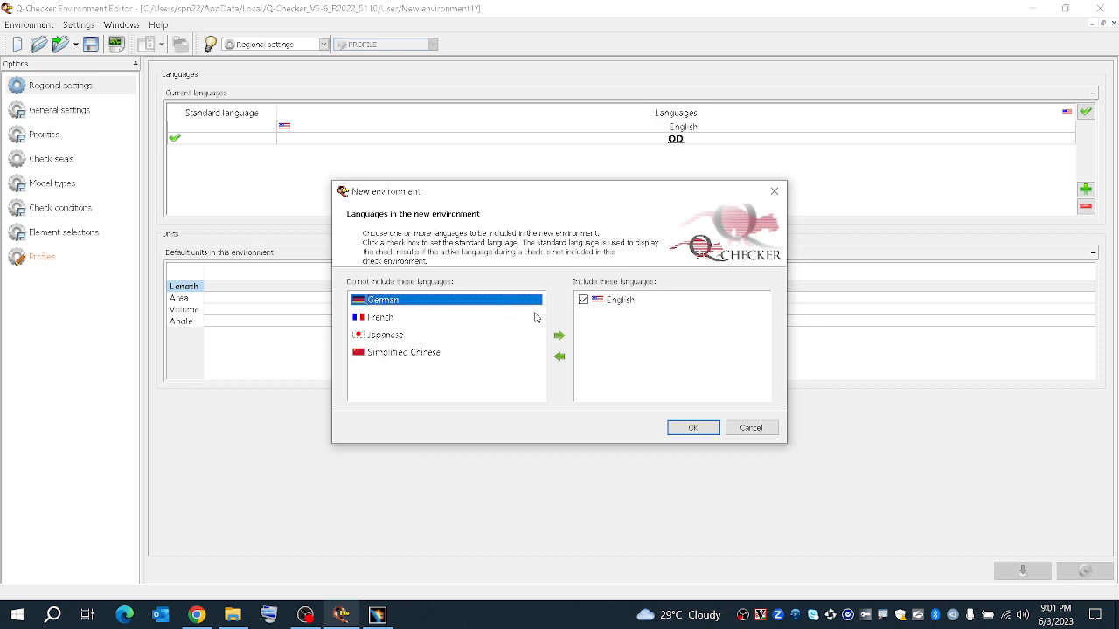
pyautogui.click(428, 320)
pyautogui.click(559, 336)
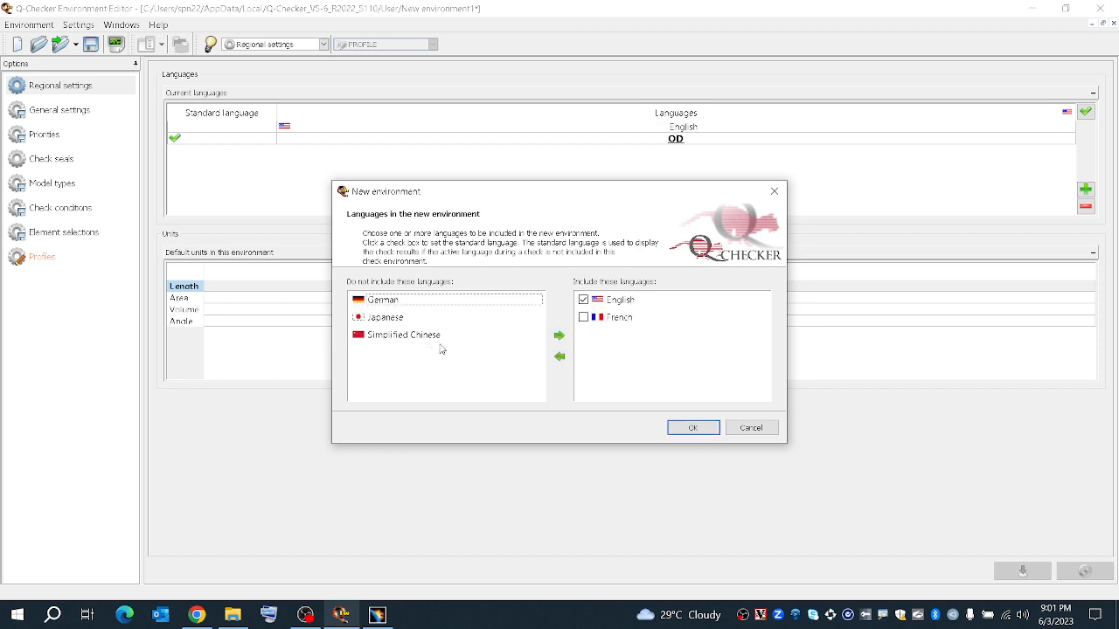
pyautogui.click(382, 321)
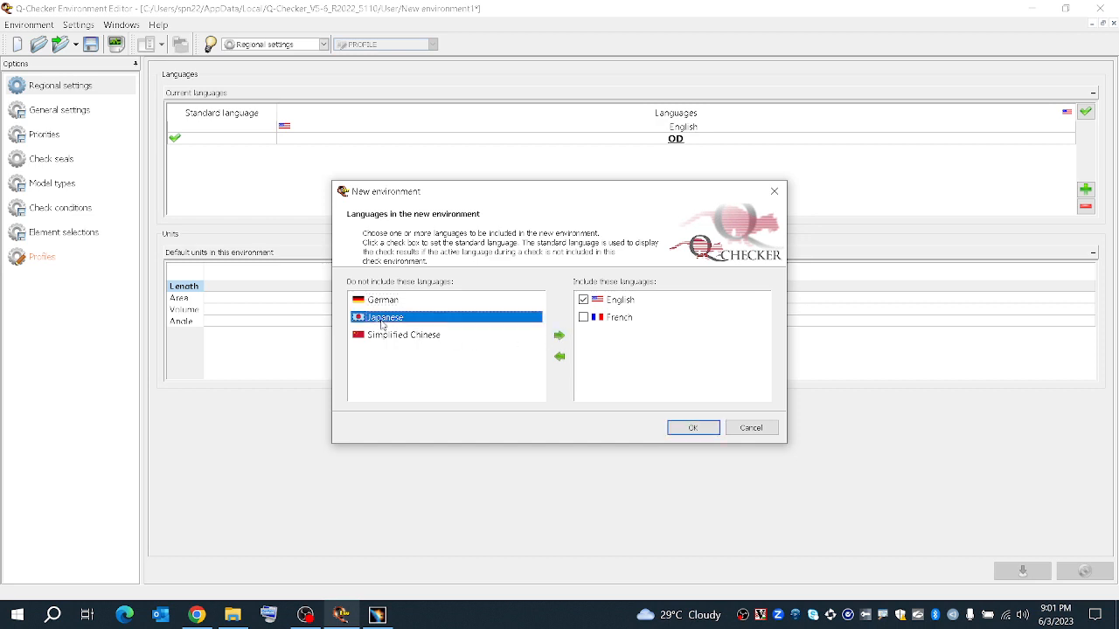
pyautogui.click(560, 336)
pyautogui.click(409, 319)
pyautogui.click(559, 336)
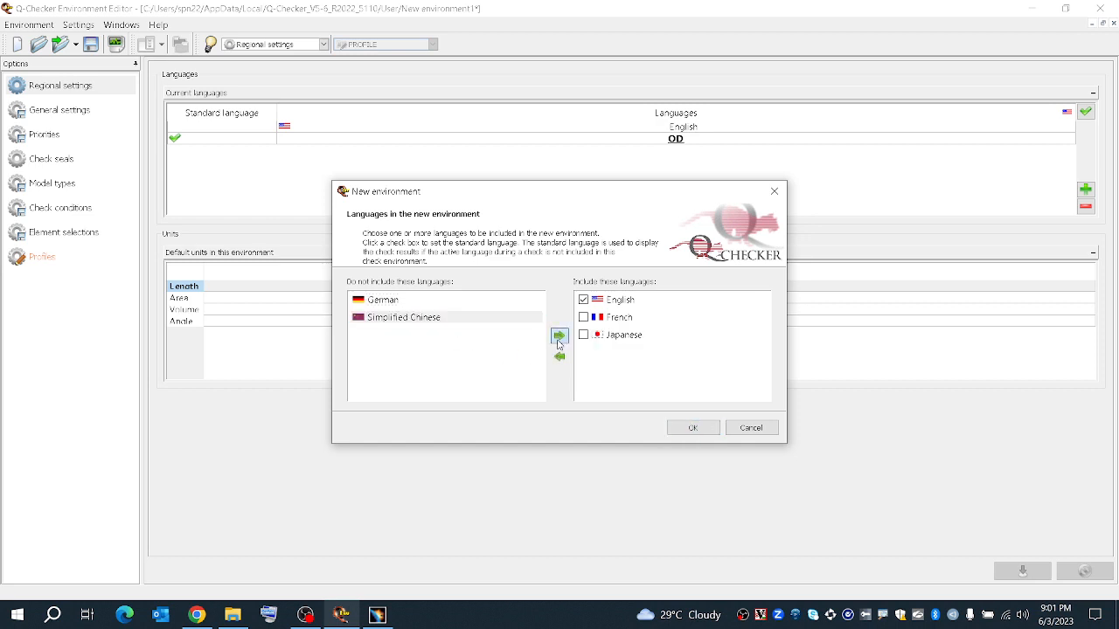
pyautogui.click(441, 303)
pyautogui.click(560, 336)
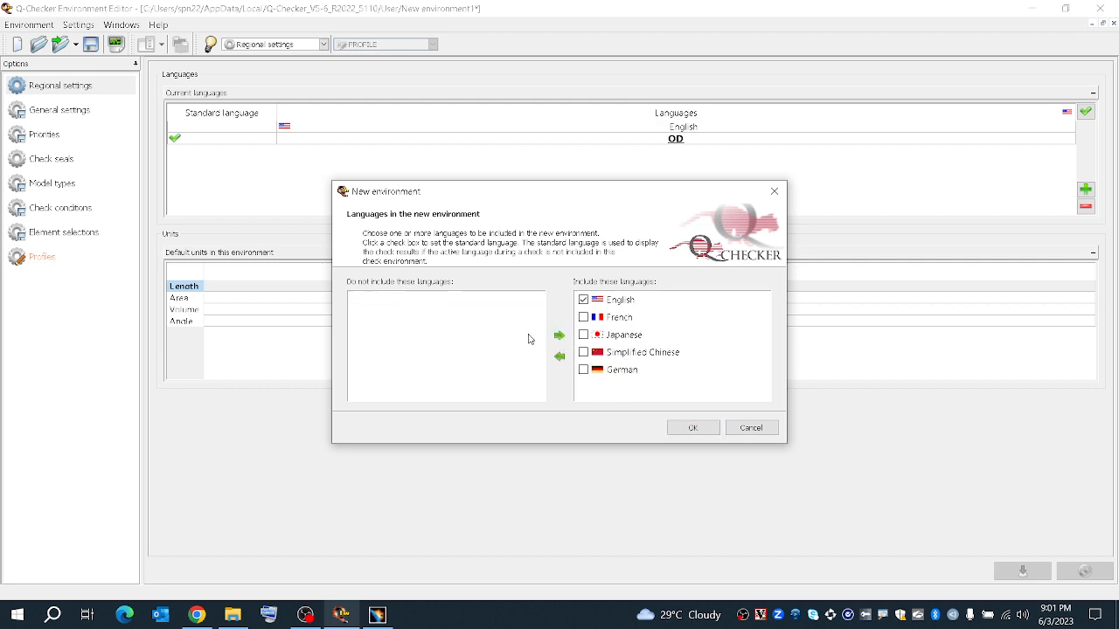
pyautogui.click(750, 429)
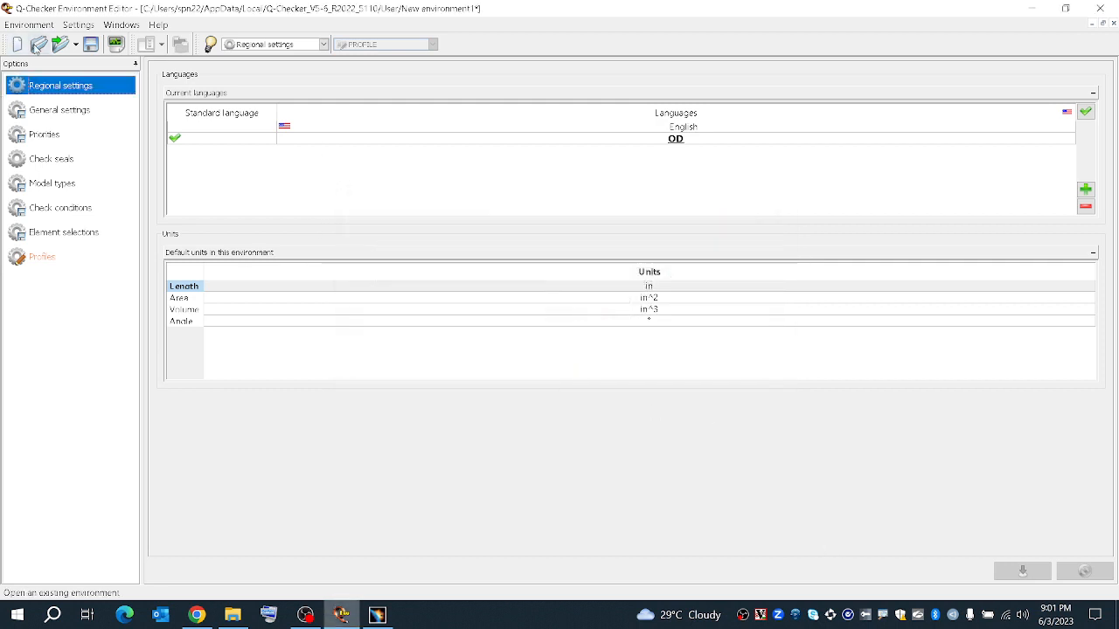
# Open the existing admin environment named Default.
pyautogui.click(35, 48)
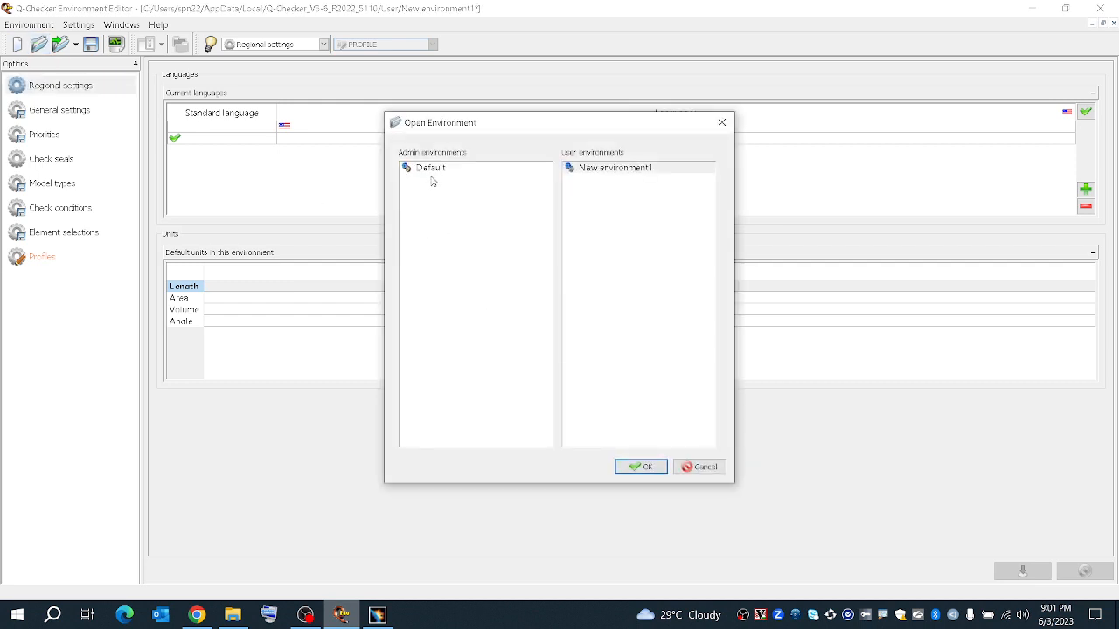
pyautogui.click(432, 171)
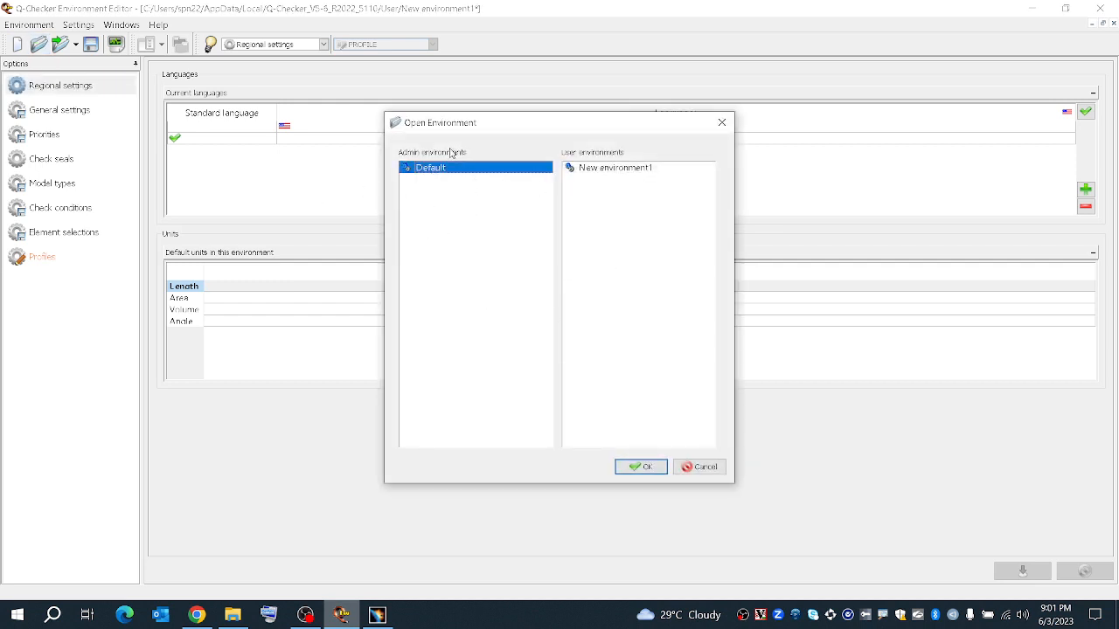
pyautogui.doubleClick(421, 171)
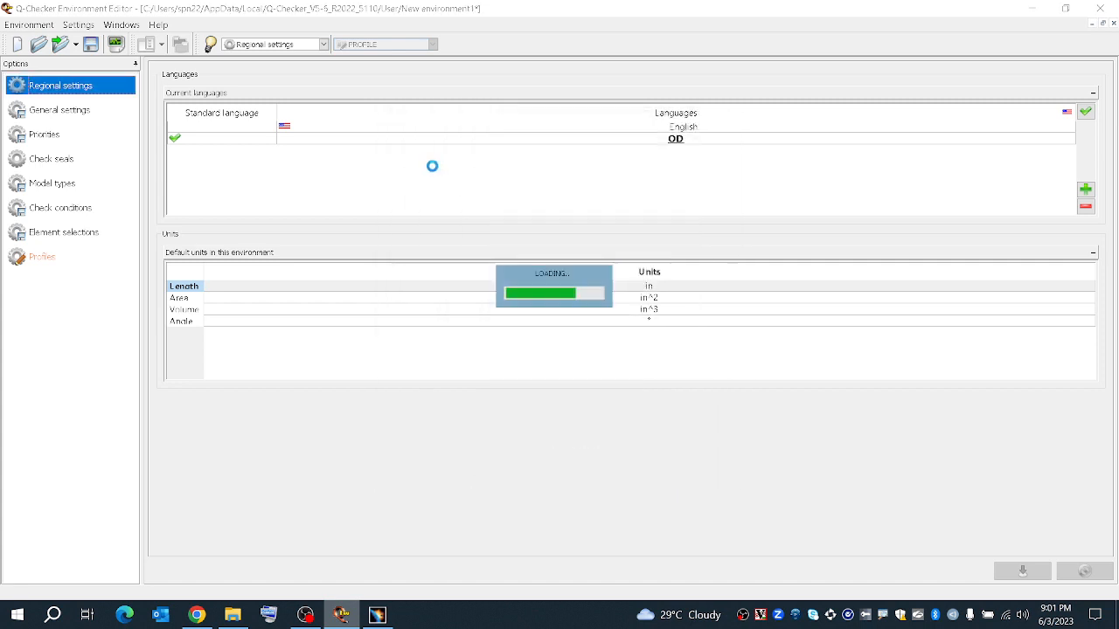
# Open the Transcat-PLM-Standard-Profile from the Default environment's profiles.
pyautogui.click(38, 260)
pyautogui.click(53, 341)
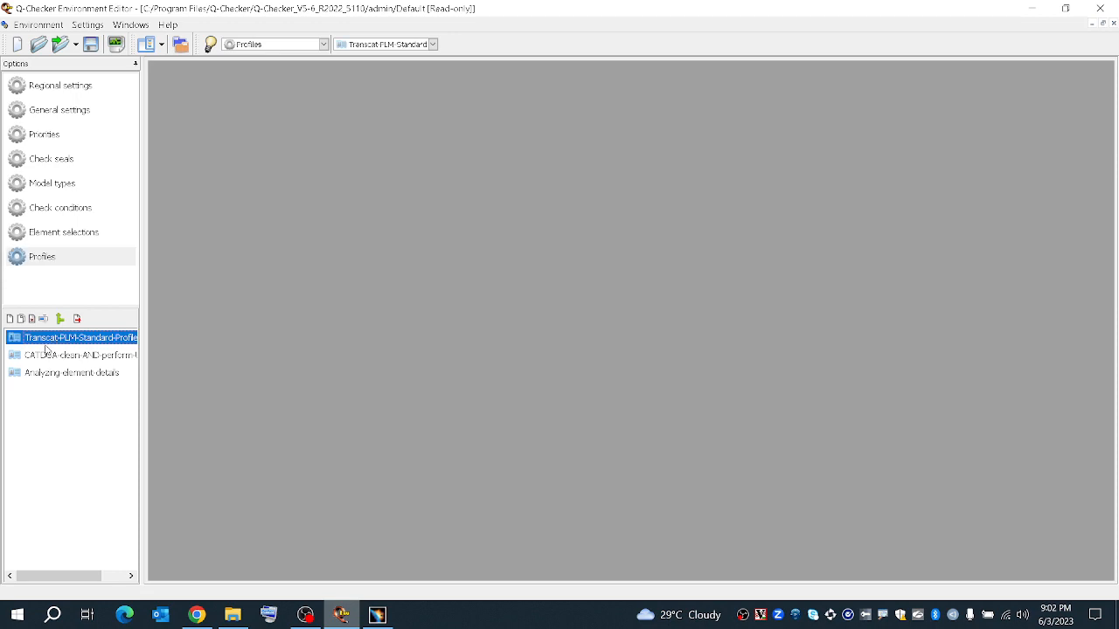
pyautogui.click(66, 358)
pyautogui.click(68, 338)
pyautogui.click(70, 355)
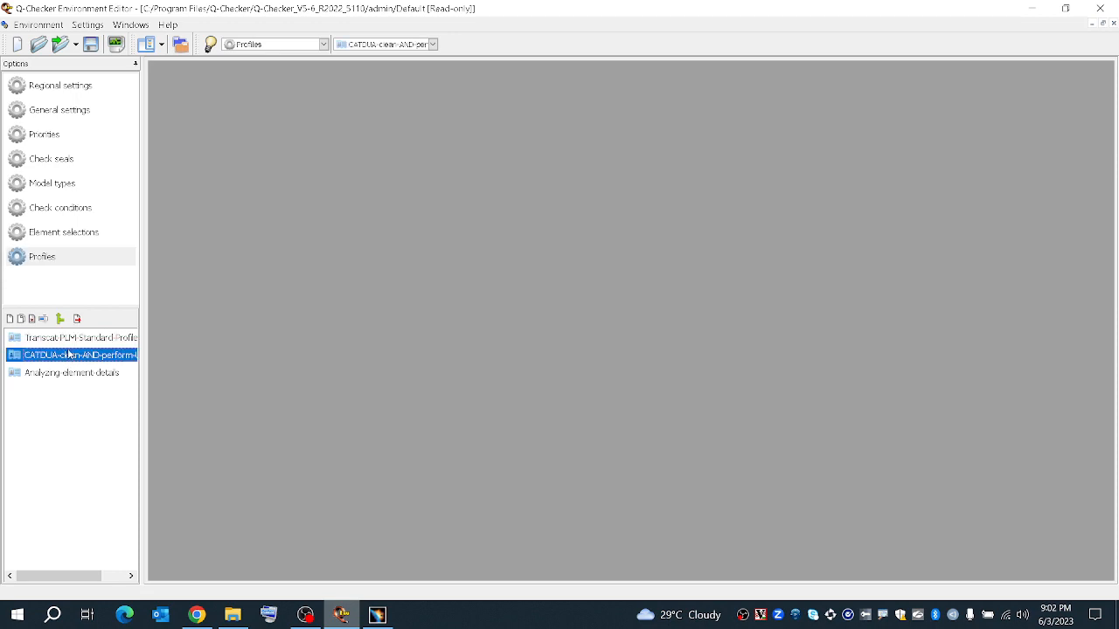
pyautogui.doubleClick(71, 339)
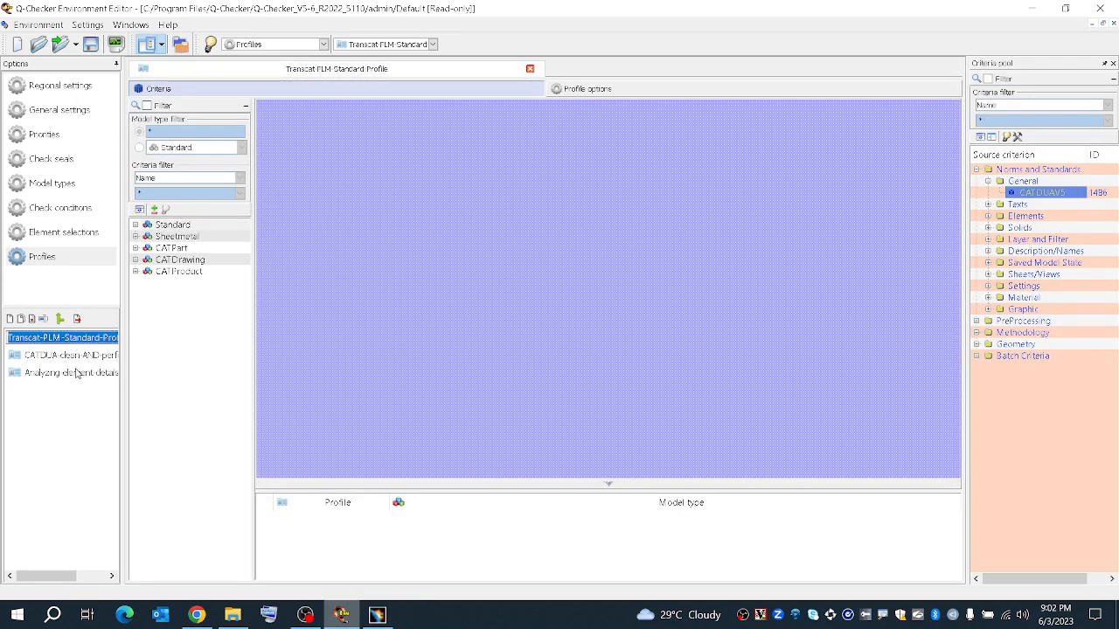
# Look through the Standard, Sheetmetal and CATPart model types of the Transcat-PLM-Standard-Profile.
pyautogui.click(178, 225)
pyautogui.click(182, 237)
pyautogui.click(183, 248)
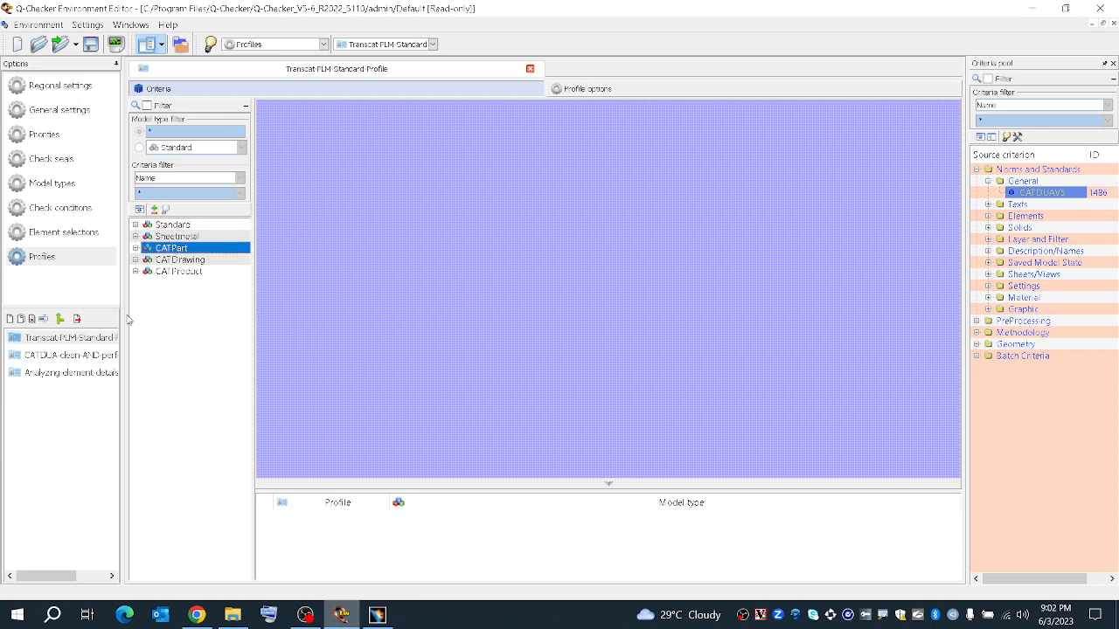
# Open the CATDUA-clean-AND-perform-UPDATE and Analyzing-element-details profiles and view the criteria under their Standard model types.
pyautogui.doubleClick(72, 354)
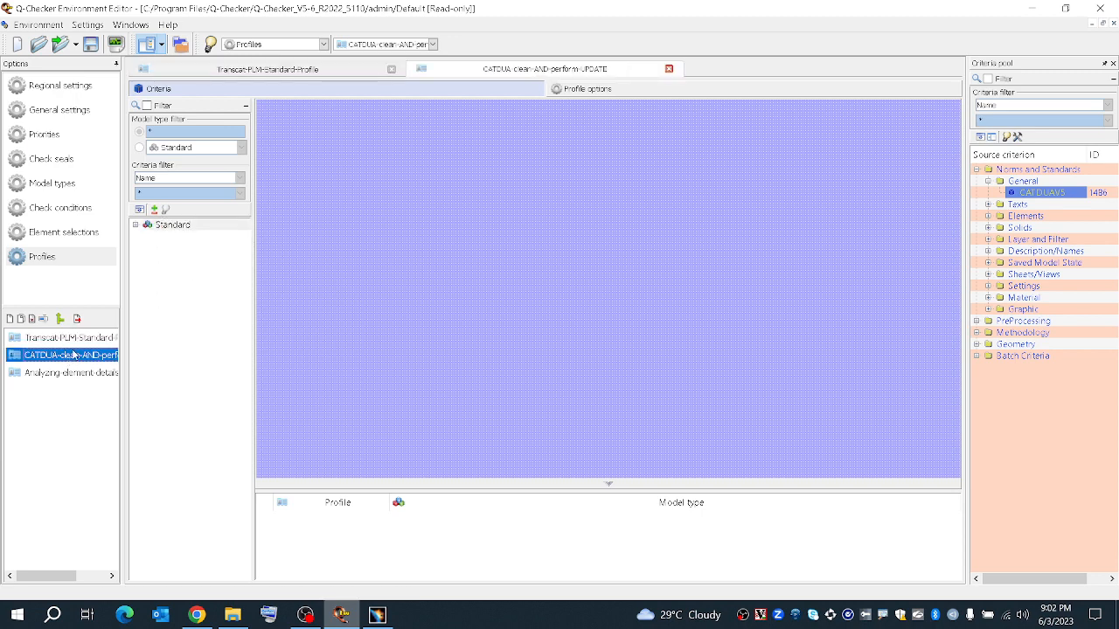
pyautogui.doubleClick(144, 225)
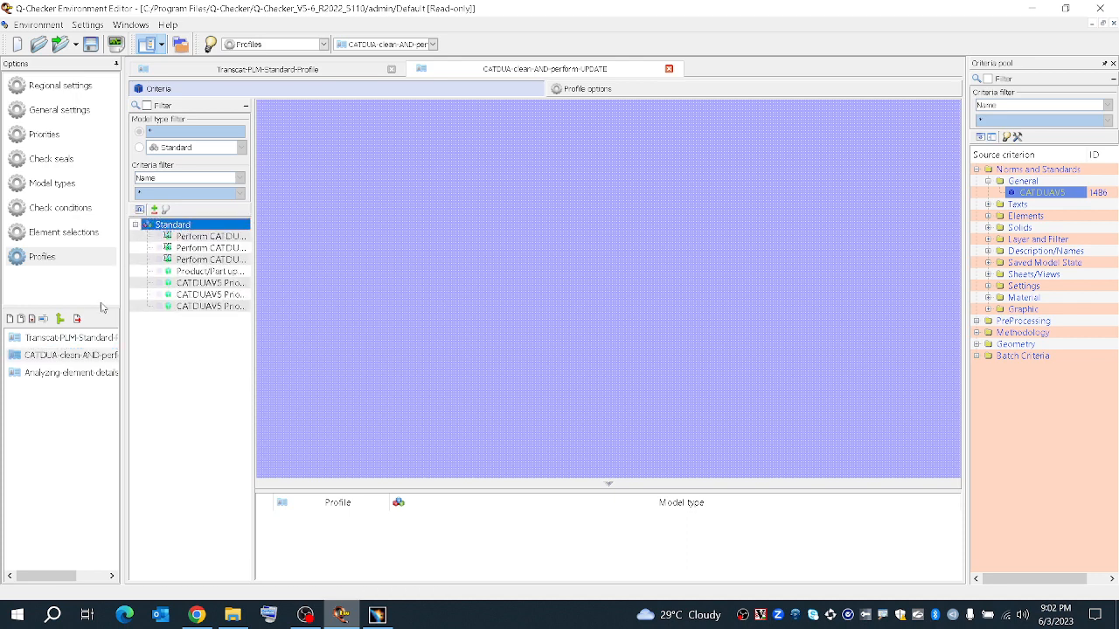
pyautogui.click(60, 359)
pyautogui.doubleClick(59, 373)
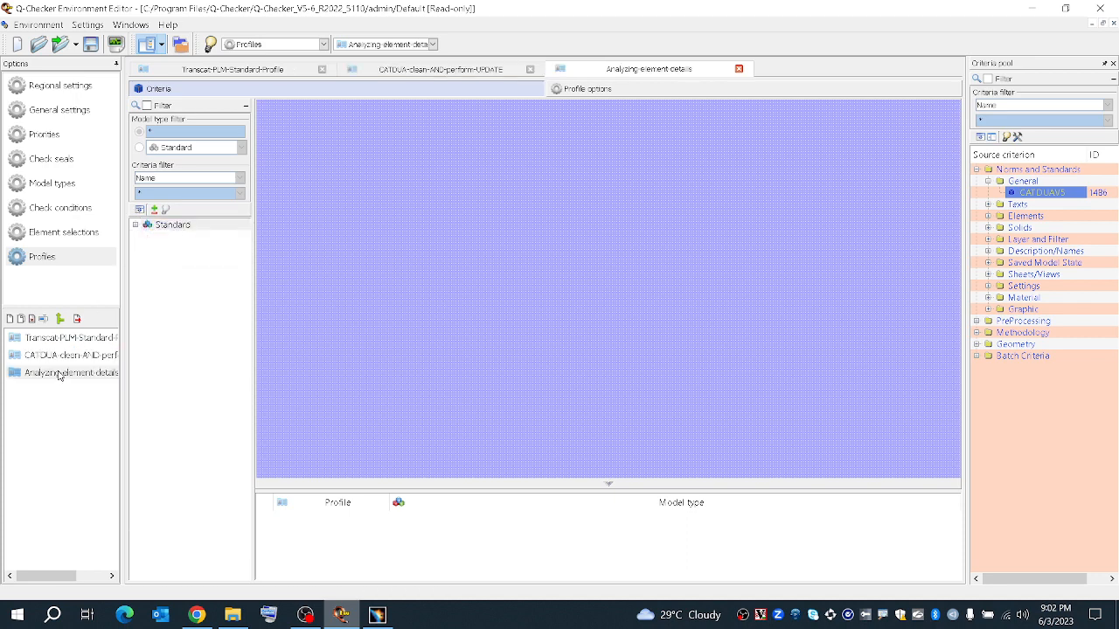
pyautogui.click(135, 225)
pyautogui.click(37, 398)
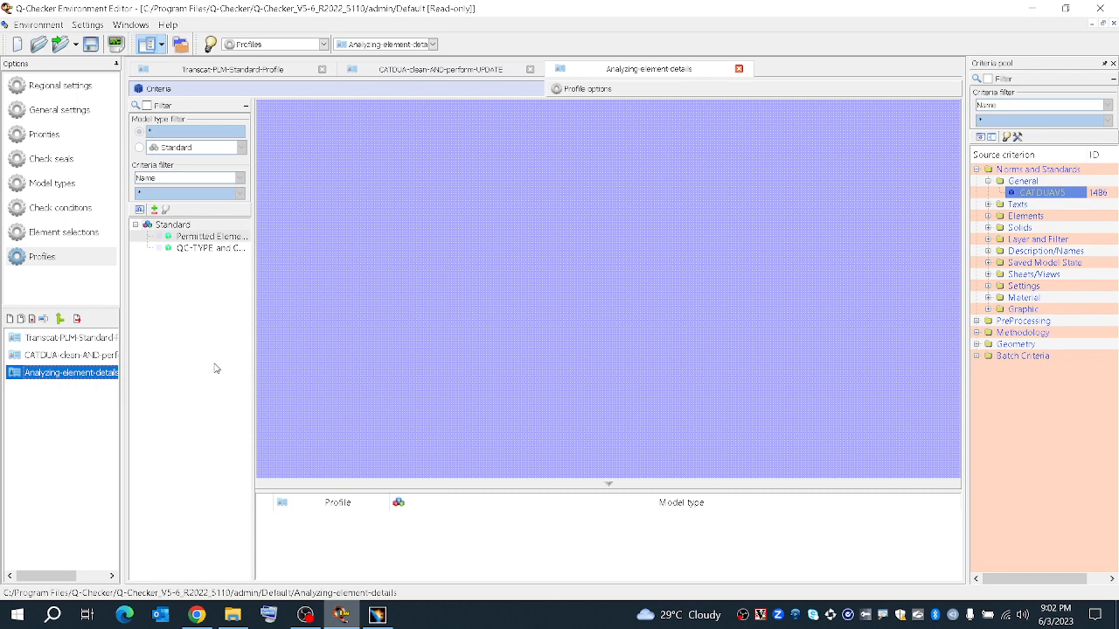
# Try to locate the admin folder by running a Windows search for %TCQC_ADMIN%.
pyautogui.click(232, 614)
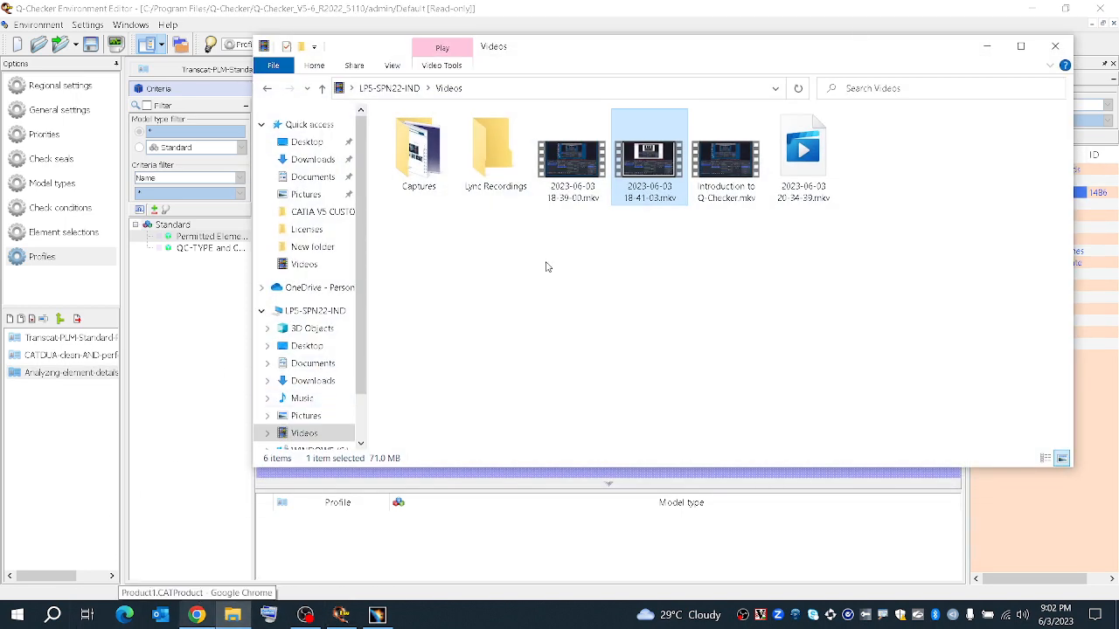
pyautogui.click(987, 45)
pyautogui.click(52, 614)
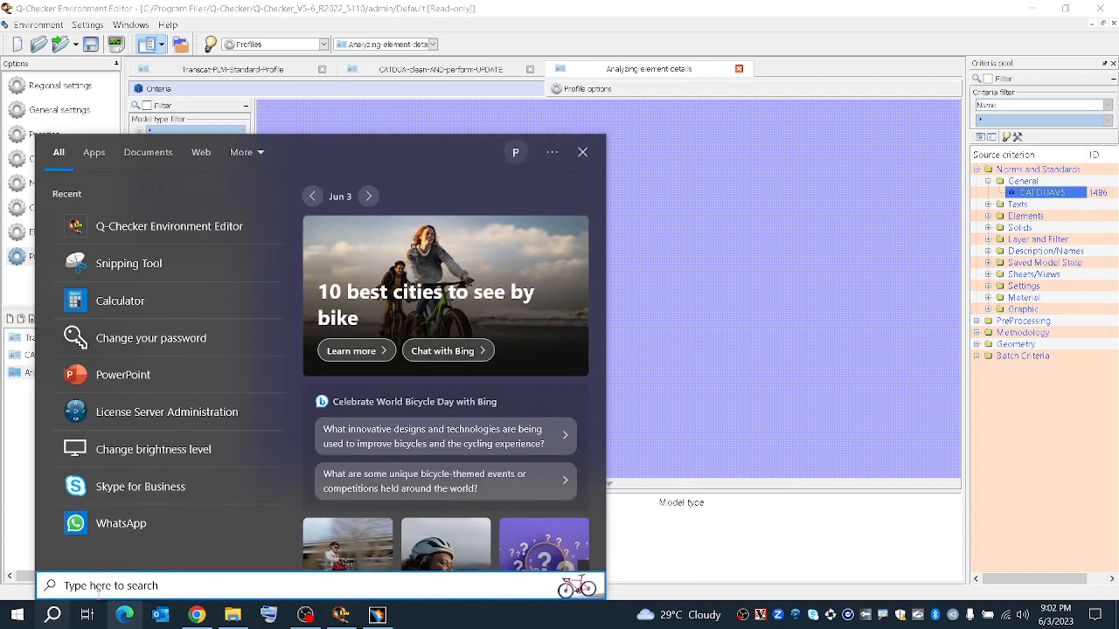
pyautogui.write('%%')
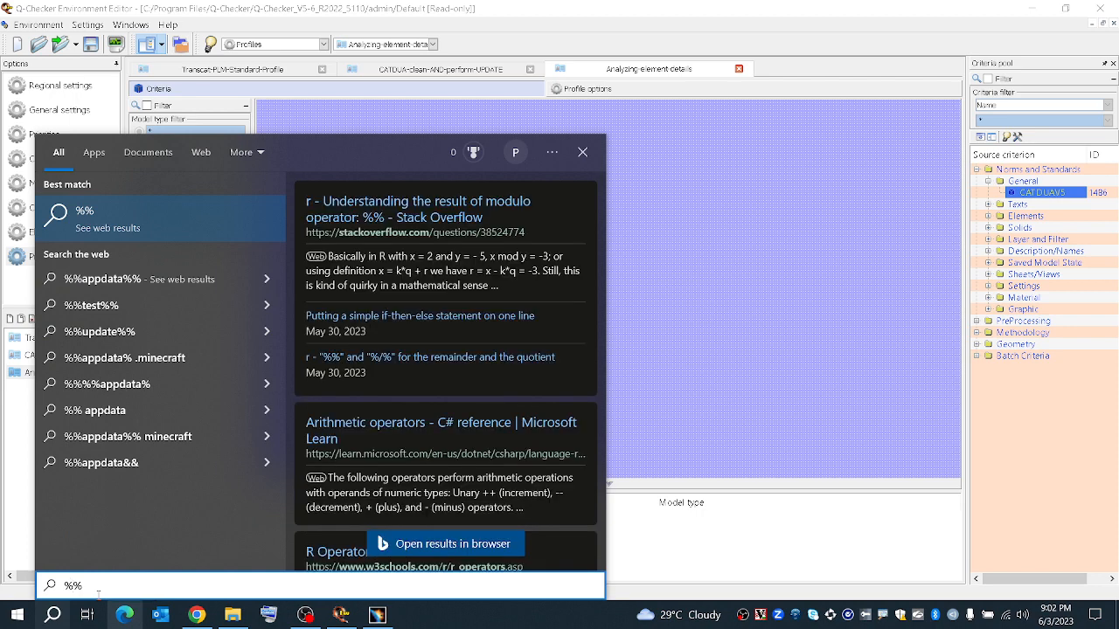
pyautogui.press('Left')
pyautogui.write('TCQ')
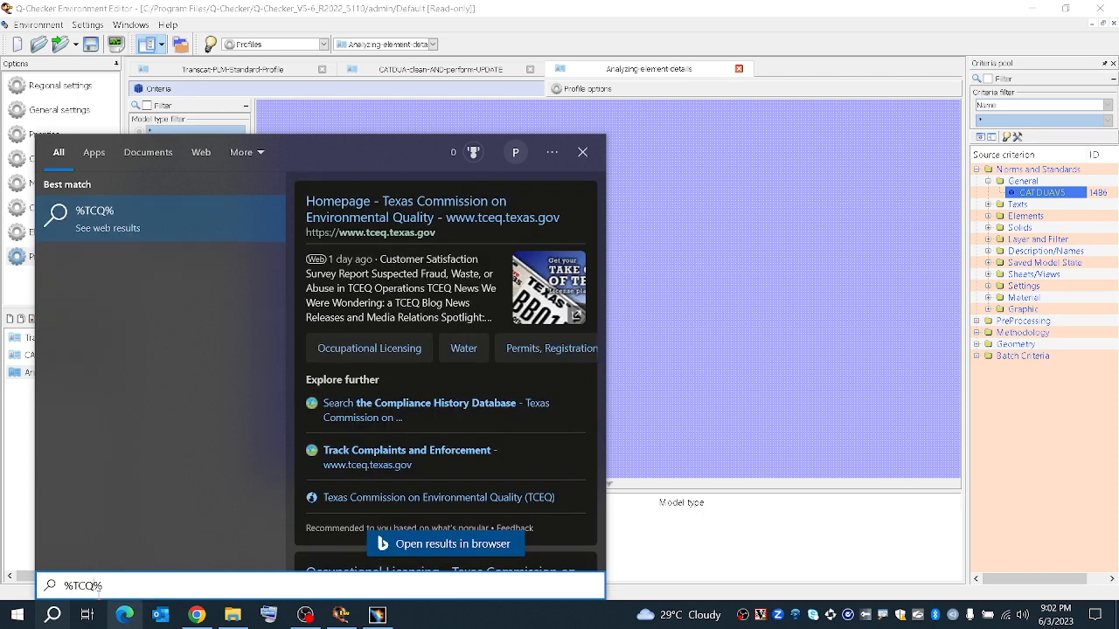
pyautogui.write('C')
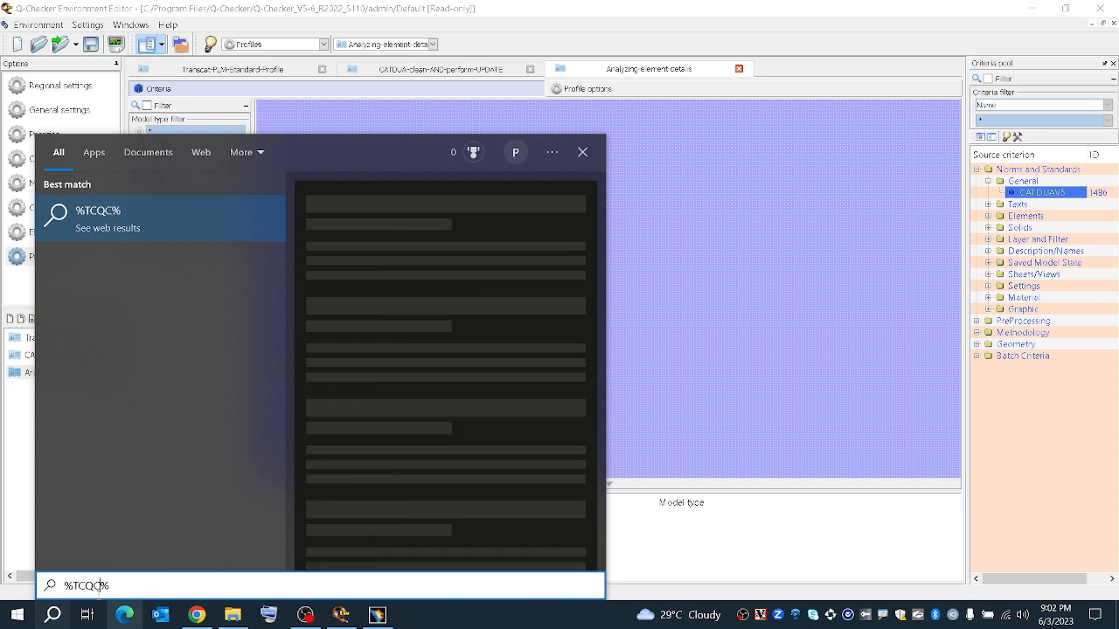
pyautogui.write('_ADMIN')
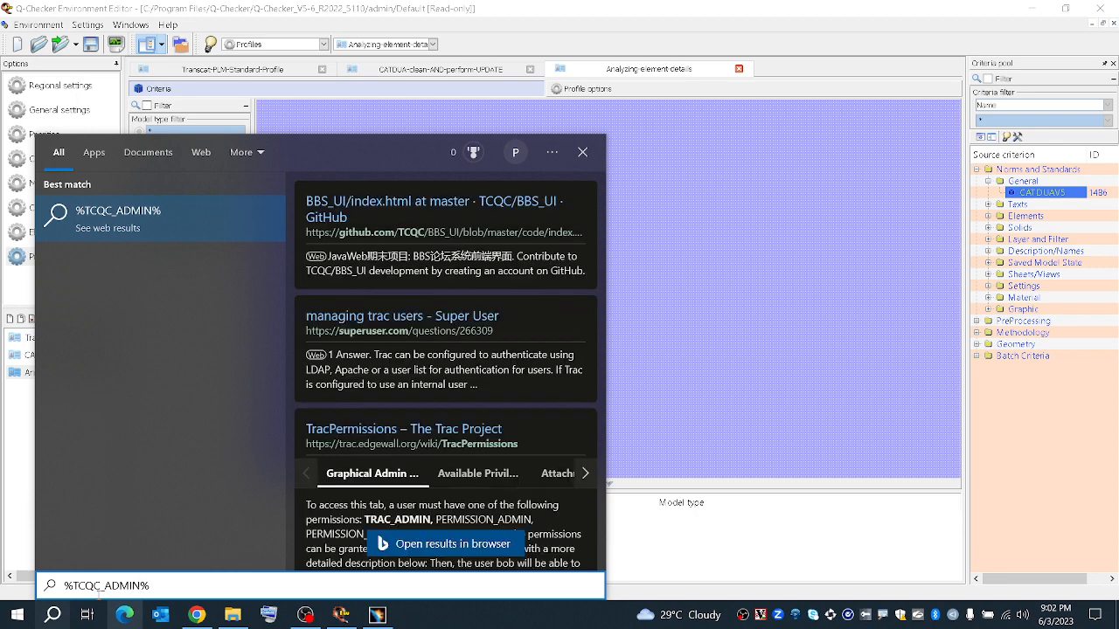
pyautogui.press('Return')
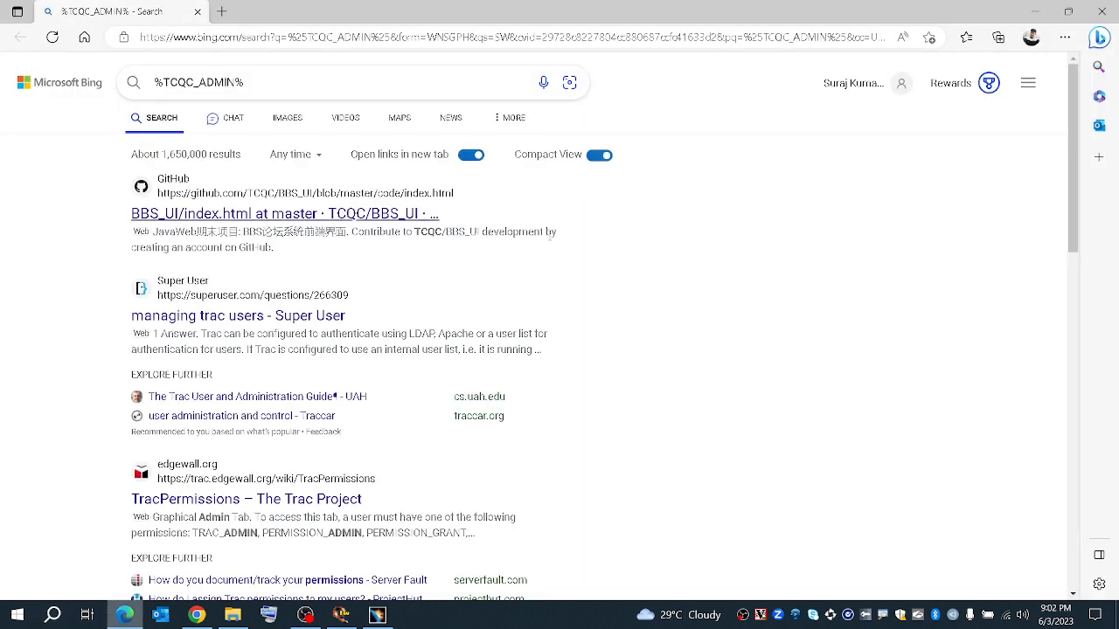
# Switch to File Explorer and look through the ProgramData folder on the C: drive for the Q-Checker environment file.
pyautogui.click(239, 617)
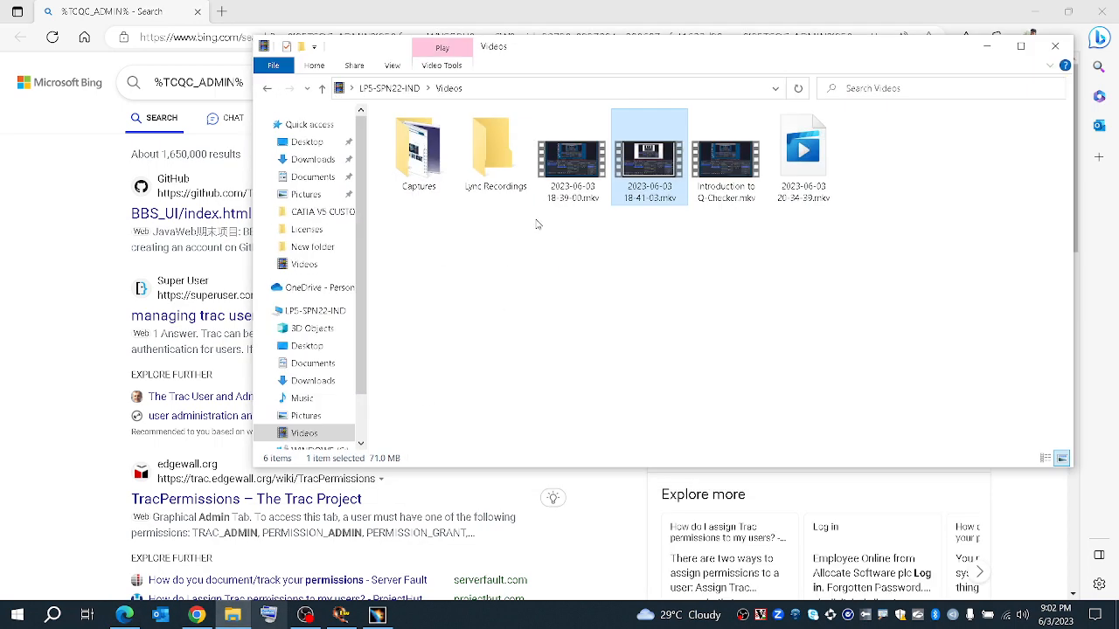
pyautogui.scroll(-2, 308, 400)
pyautogui.click(313, 386)
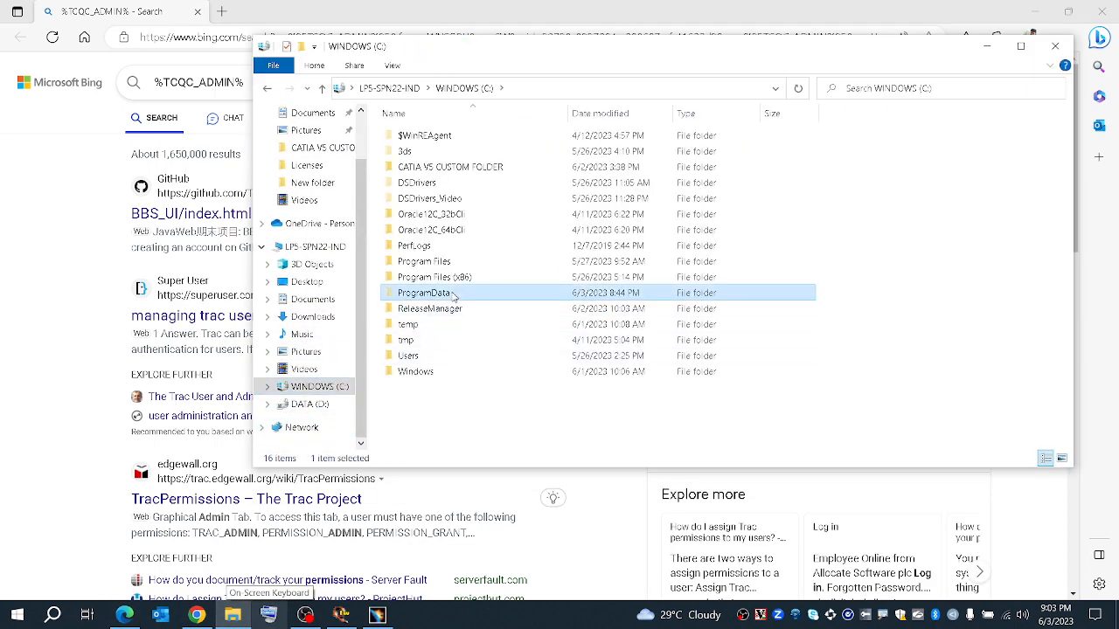
pyautogui.doubleClick(429, 293)
pyautogui.scroll(-4, 421, 430)
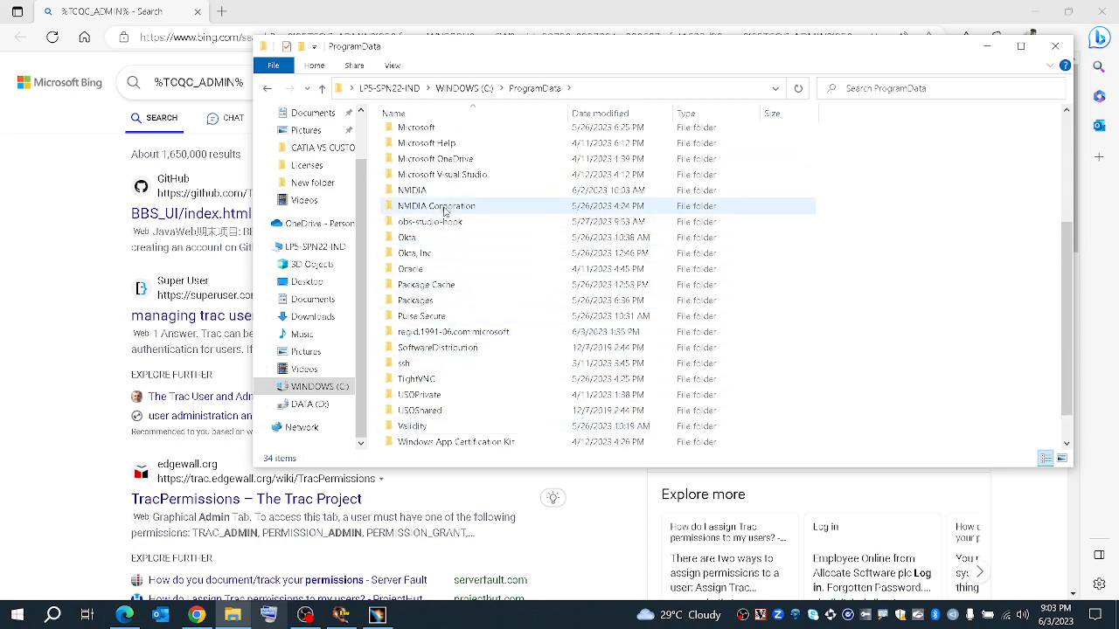
pyautogui.scroll(4, 410, 372)
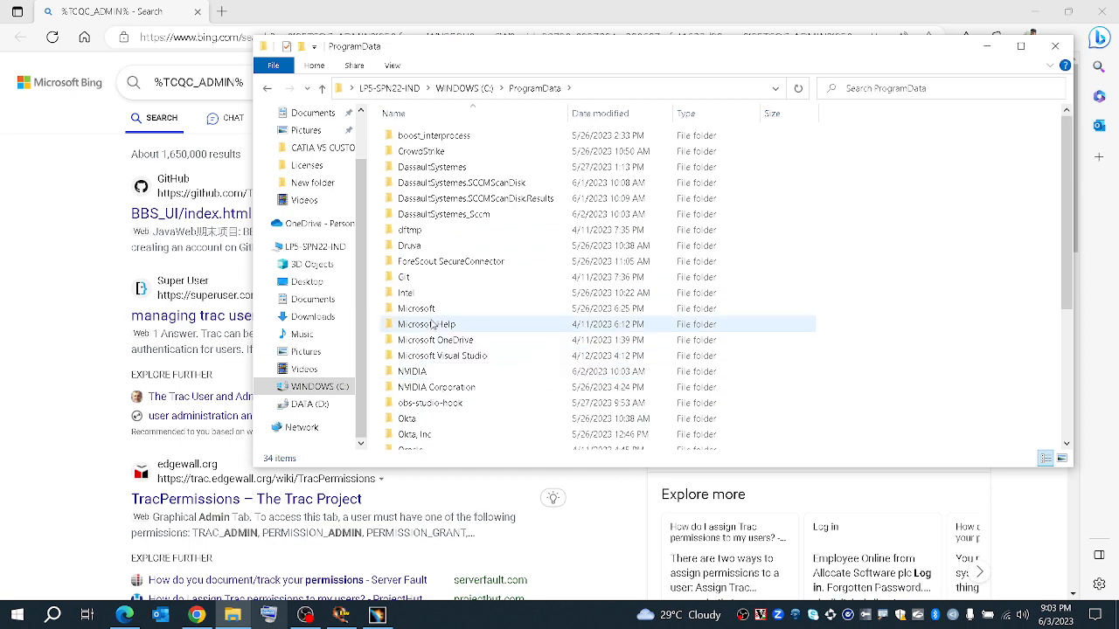
pyautogui.scroll(-1, 431, 325)
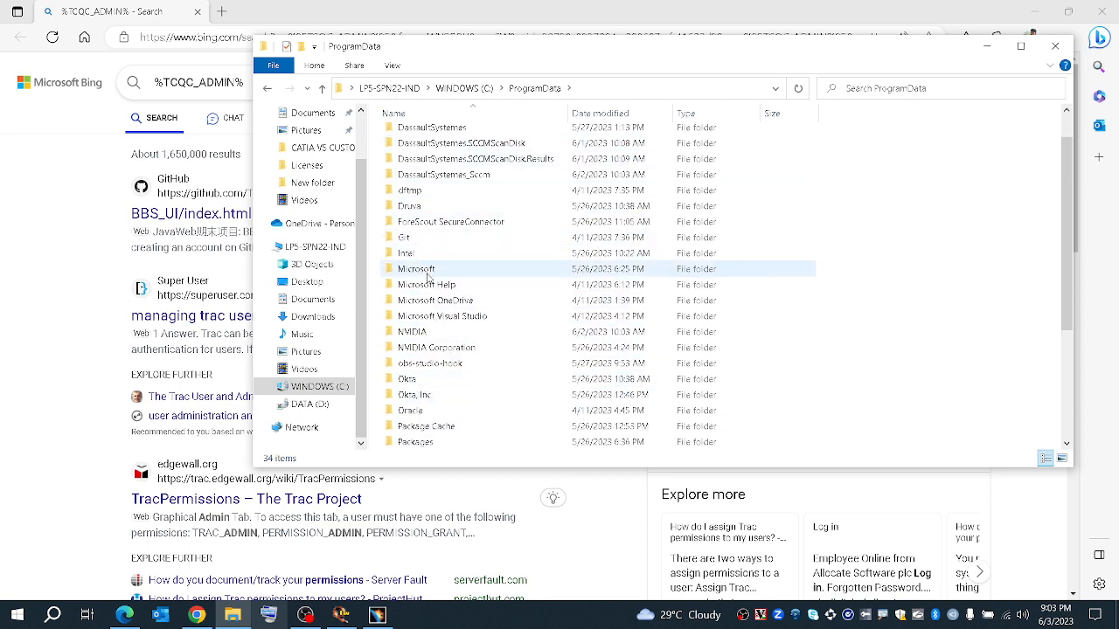
pyautogui.scroll(-3, 437, 376)
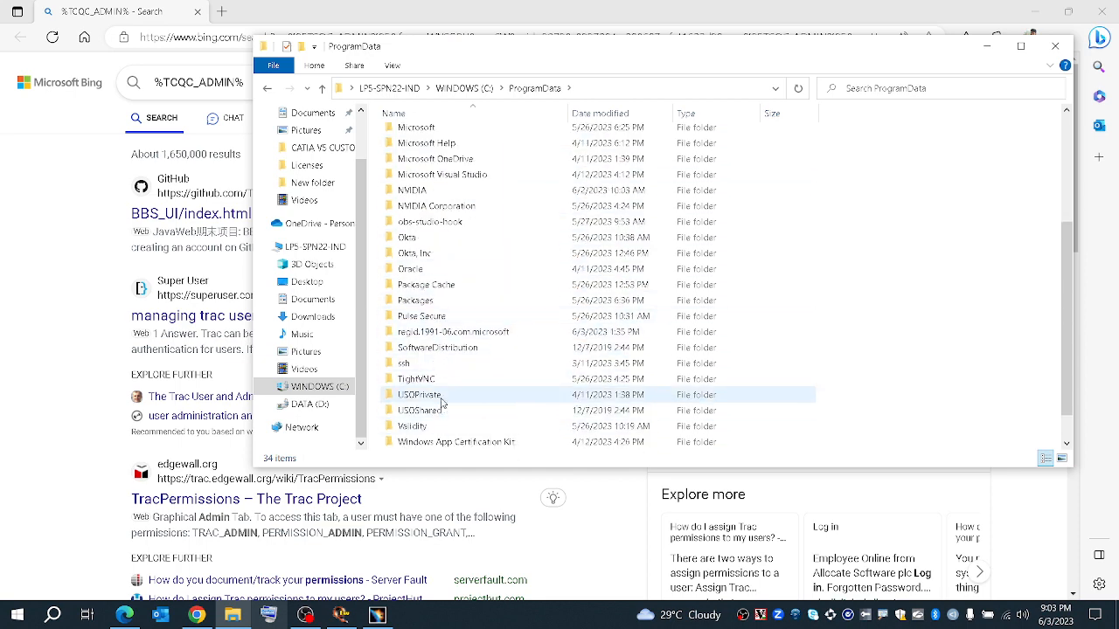
pyautogui.scroll(-1, 442, 385)
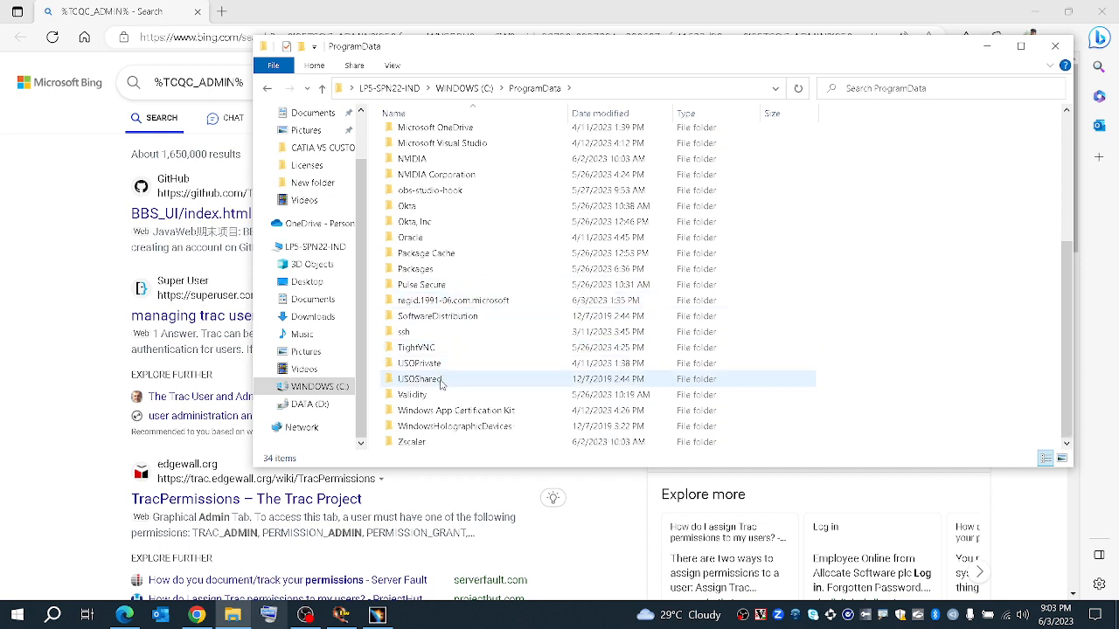
# Look through Program Files on the C: drive and its Dassault Systemes subfolder.
pyautogui.click(301, 388)
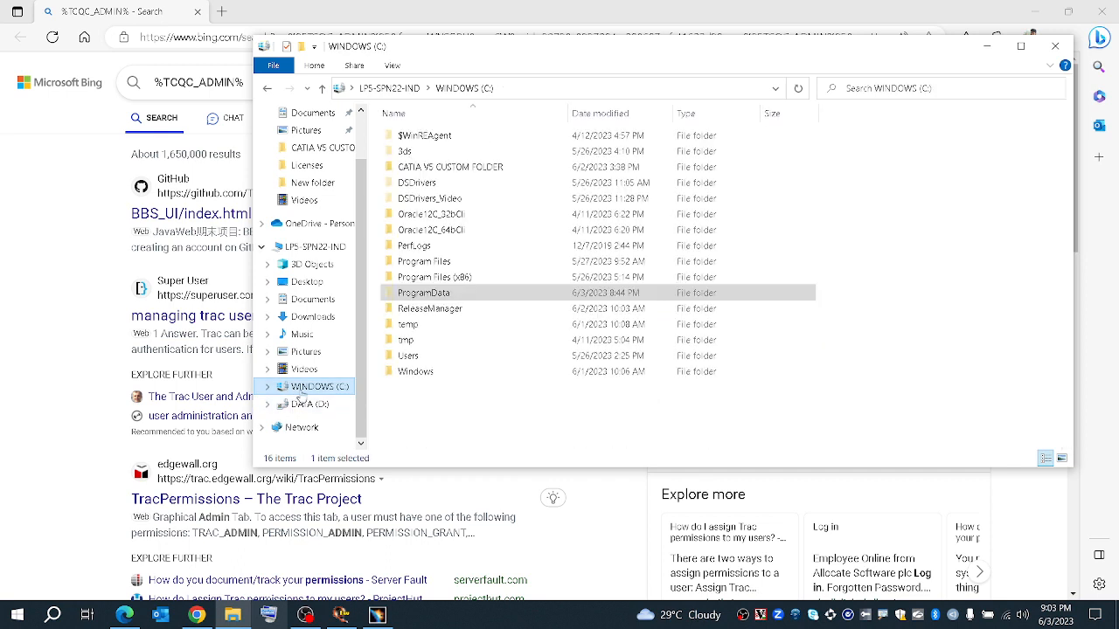
pyautogui.doubleClick(444, 262)
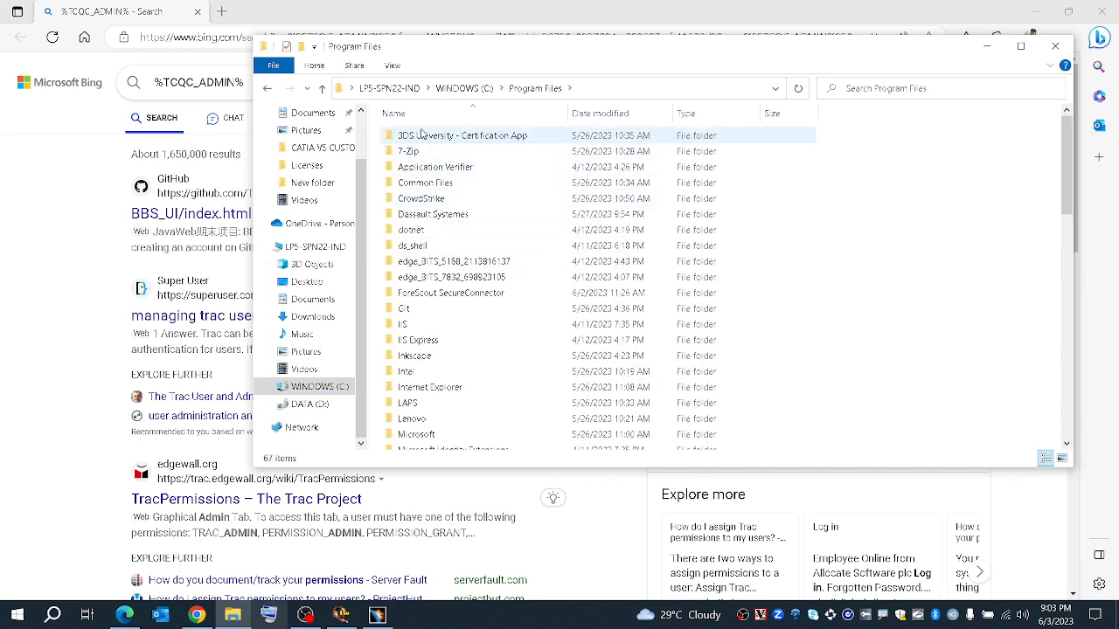
pyautogui.scroll(-13, 424, 411)
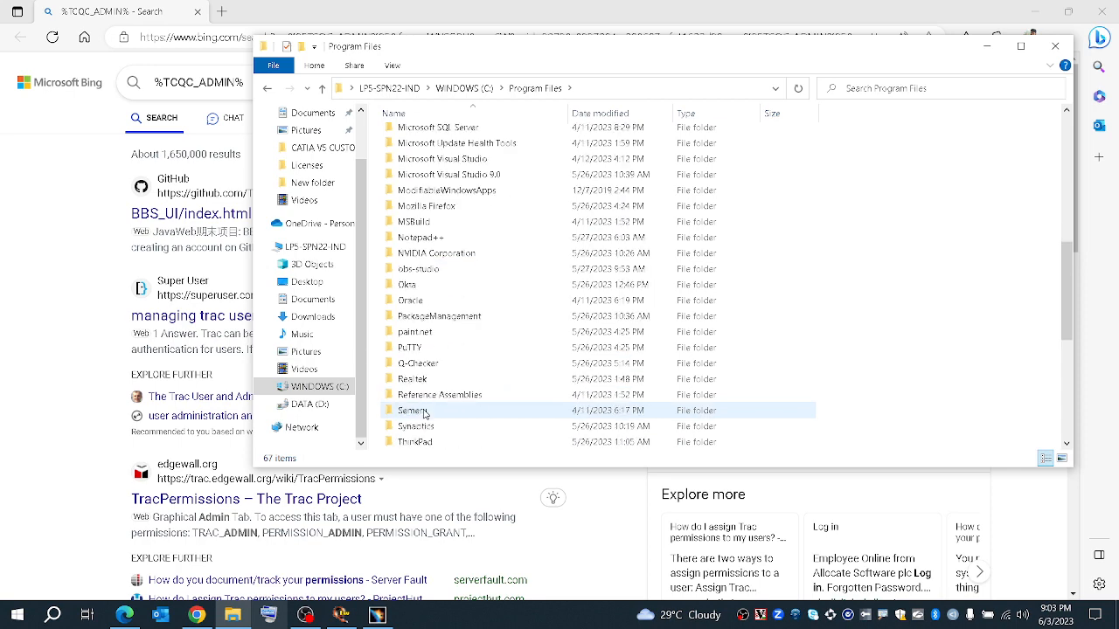
pyautogui.scroll(6, 431, 353)
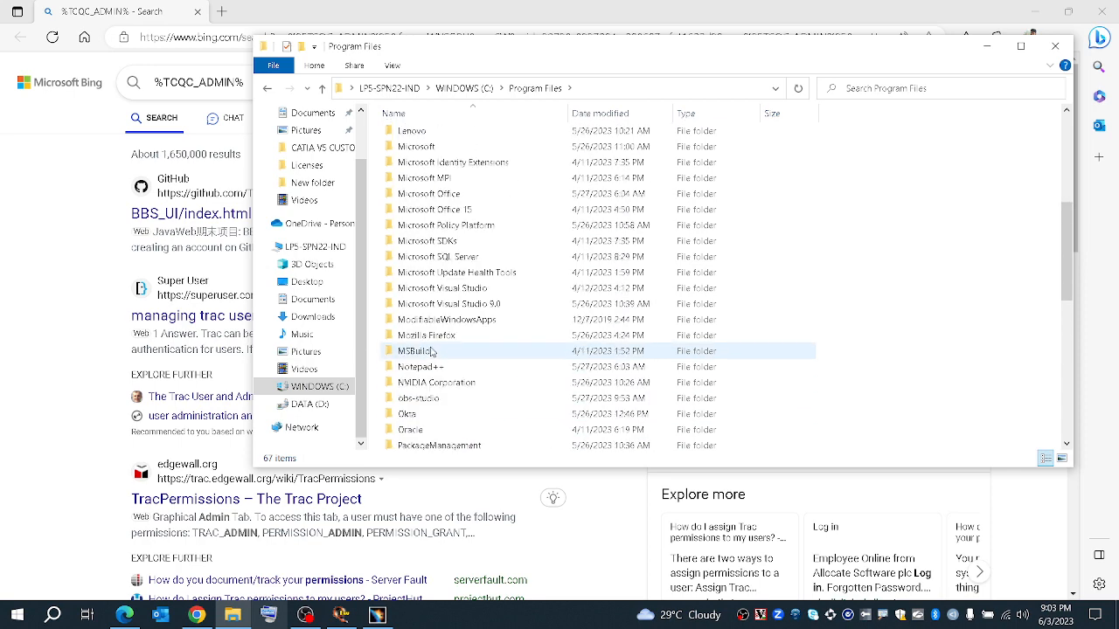
pyautogui.scroll(5, 431, 352)
pyautogui.doubleClick(424, 162)
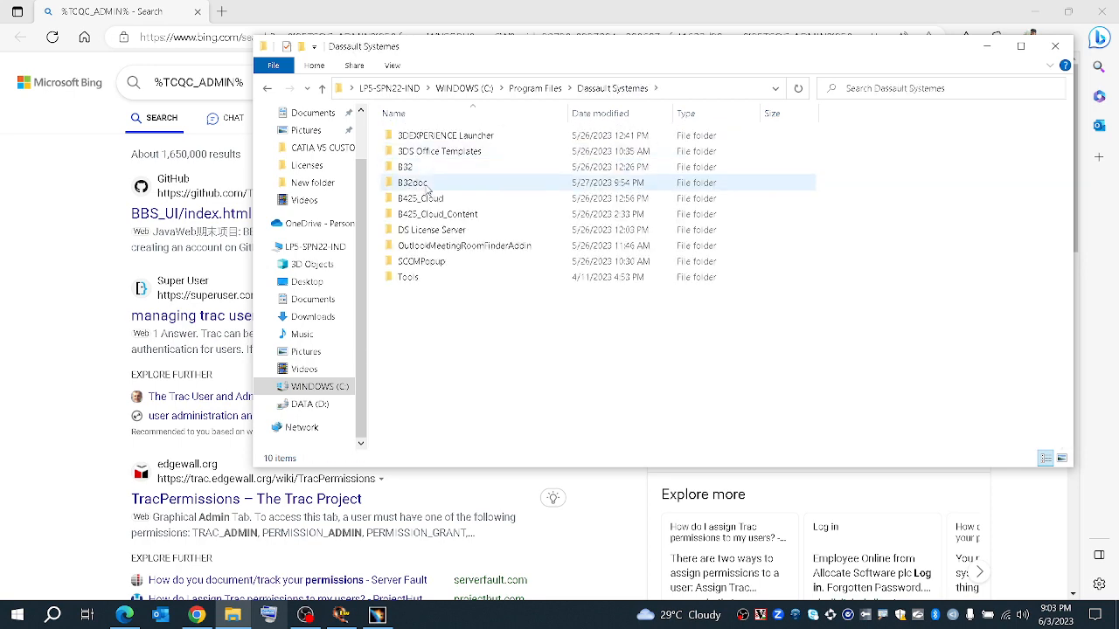
pyautogui.click(429, 173)
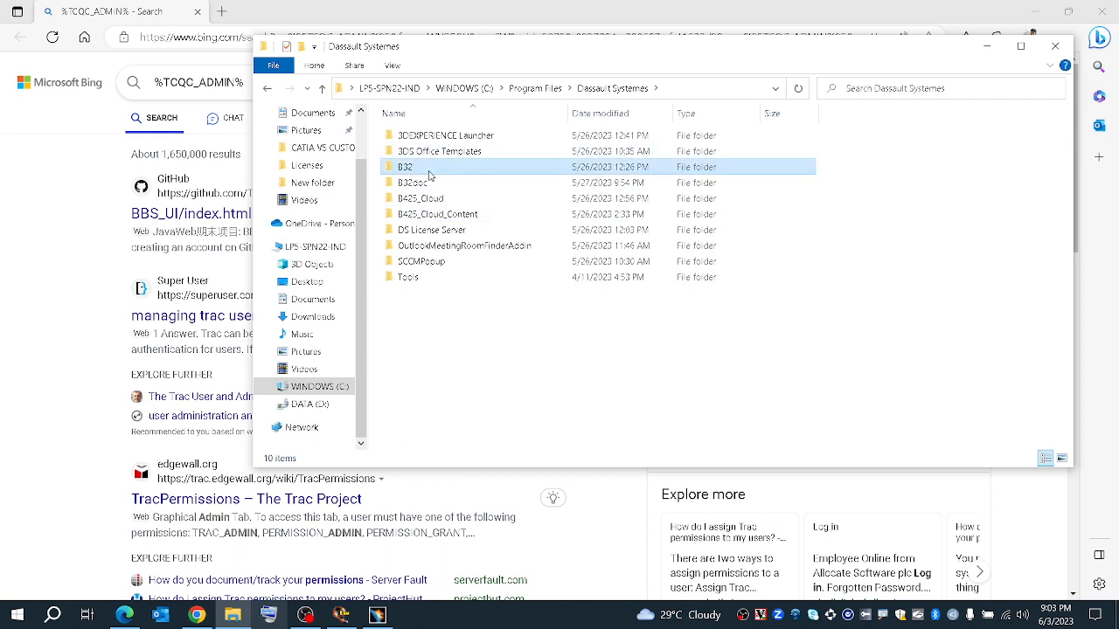
# Go back to the C: drive and examine the ProgramData folder list again.
pyautogui.click(304, 369)
pyautogui.click(317, 390)
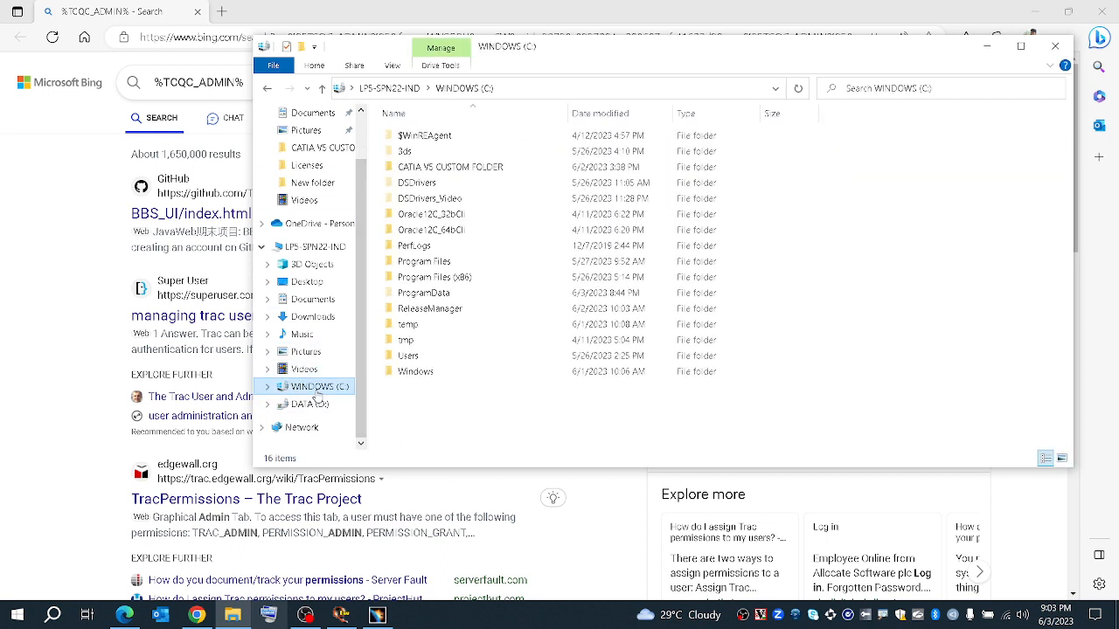
pyautogui.click(419, 371)
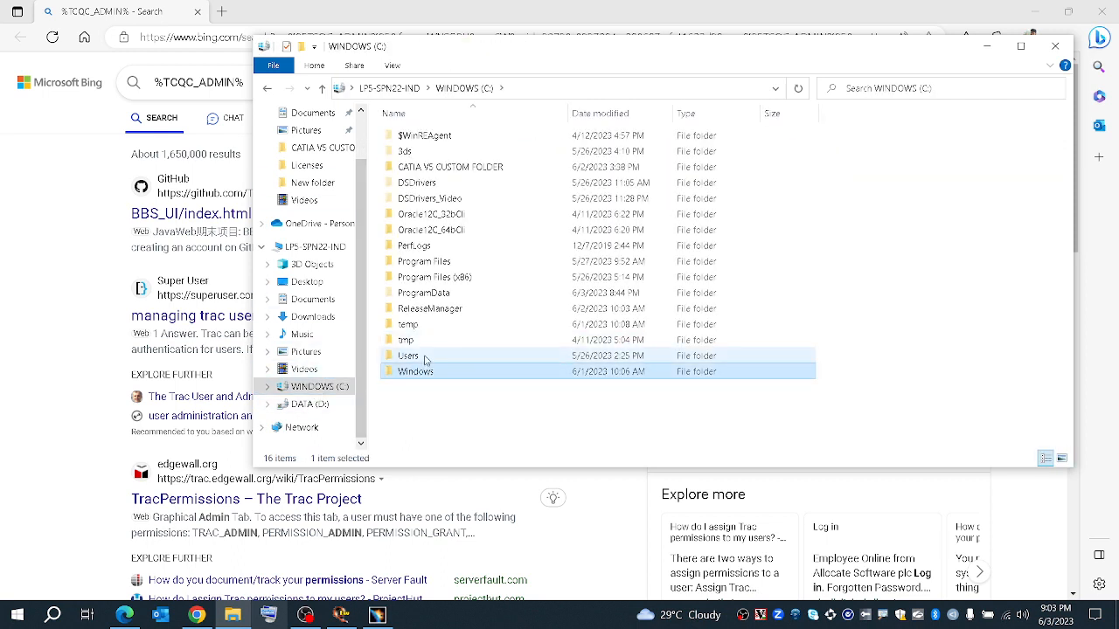
pyautogui.doubleClick(423, 293)
pyautogui.scroll(-3, 429, 305)
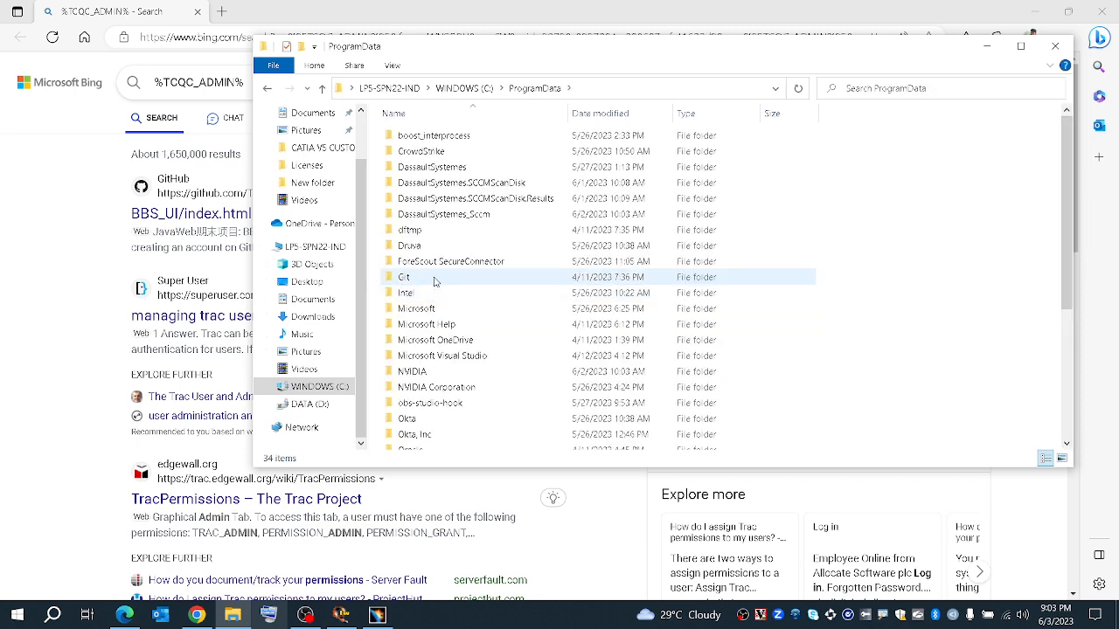
pyautogui.scroll(-4, 429, 407)
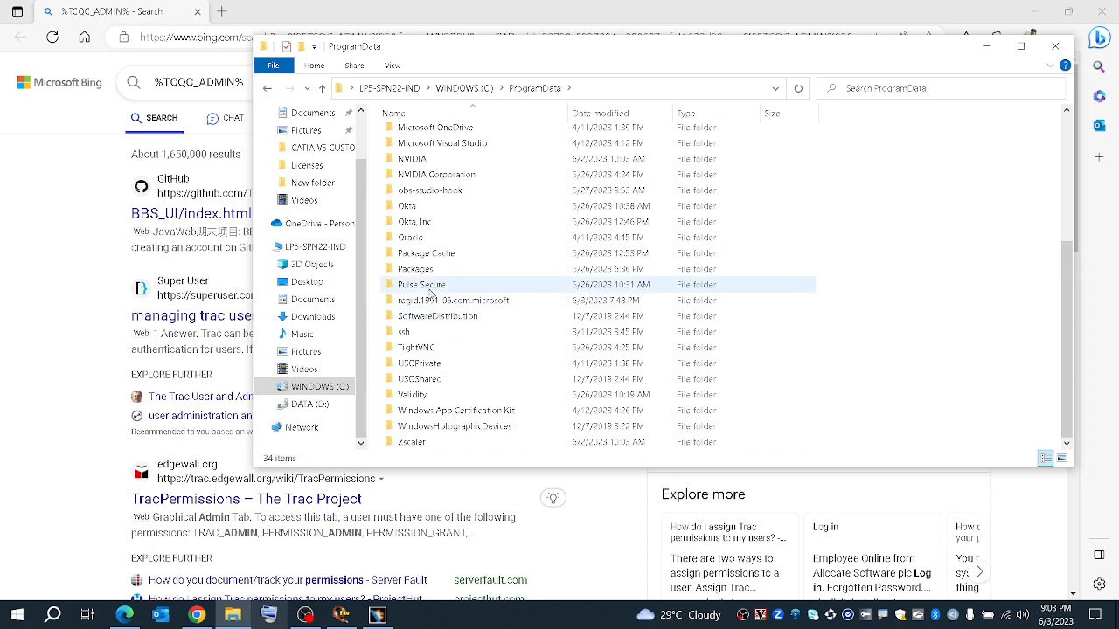
pyautogui.scroll(1, 429, 280)
pyautogui.scroll(2, 430, 275)
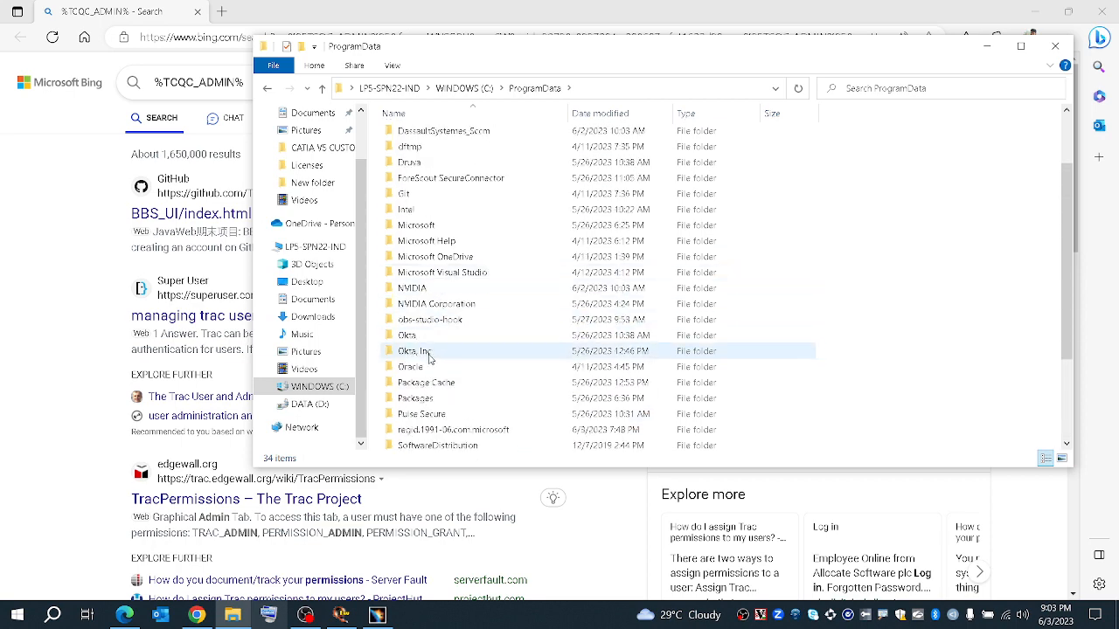
pyautogui.click(305, 614)
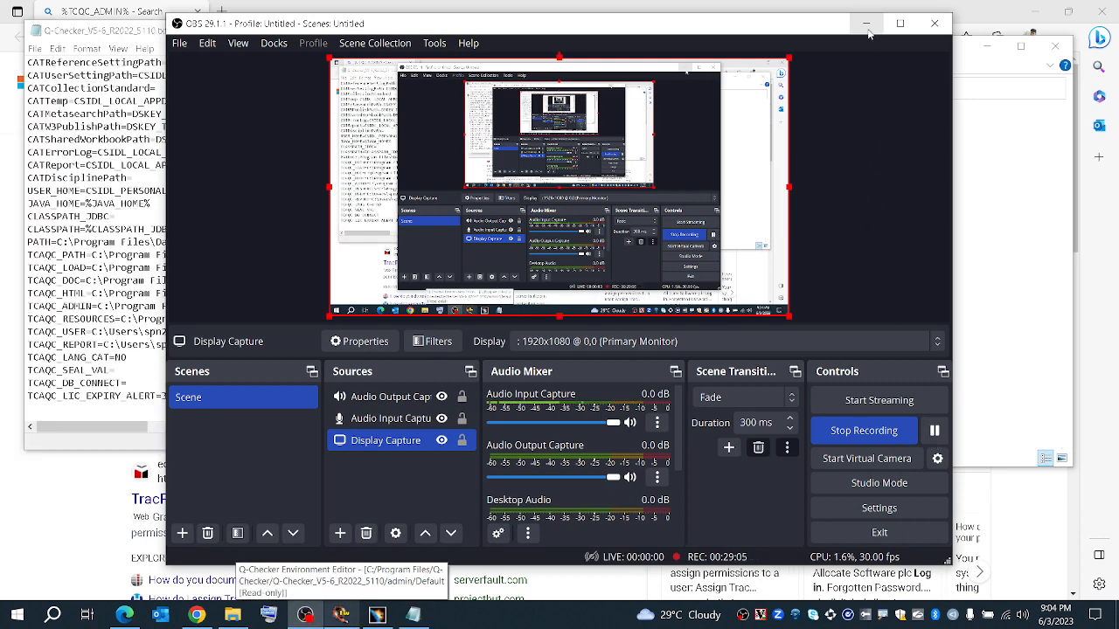
pyautogui.click(867, 26)
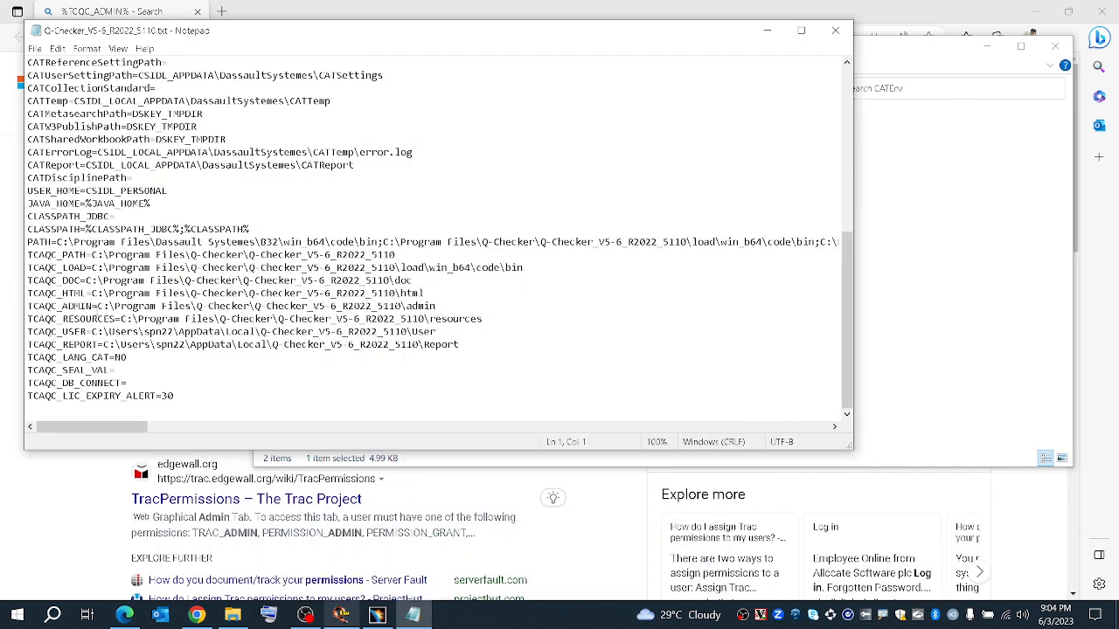
# Copy the TCAQC_ADMIN path C:\Program Files\Q-Checker\Q-Checker_V5-6_R2022_5110\admin from the Q-Checker_V5-6_R2022_5110.txt environment file.
pyautogui.moveTo(97, 306); pyautogui.dragTo(446, 308)
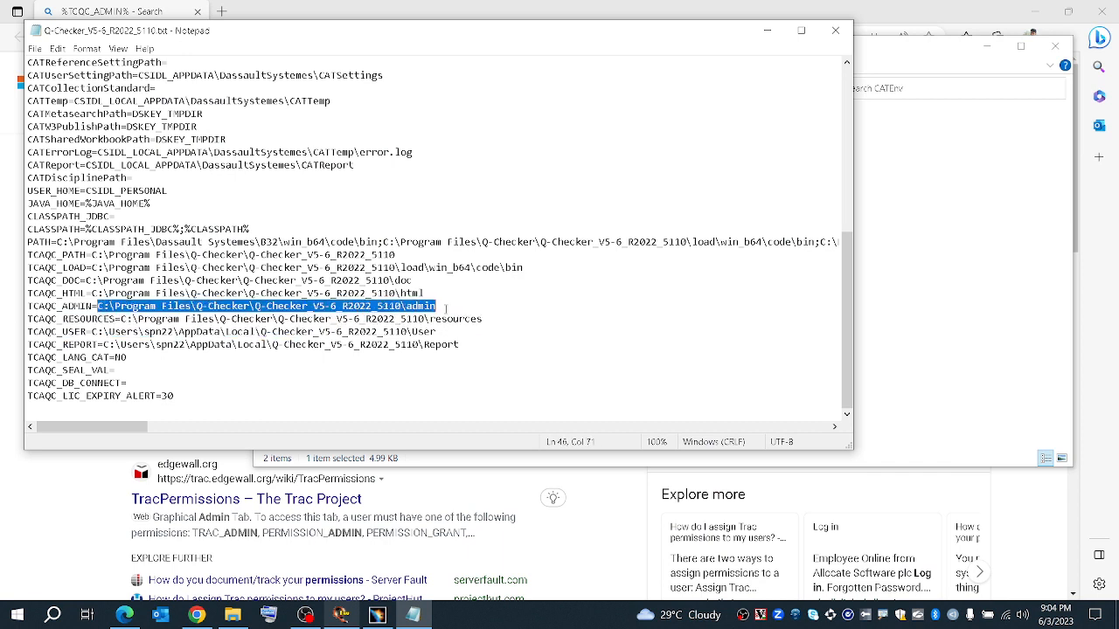
pyautogui.rightClick(316, 302)
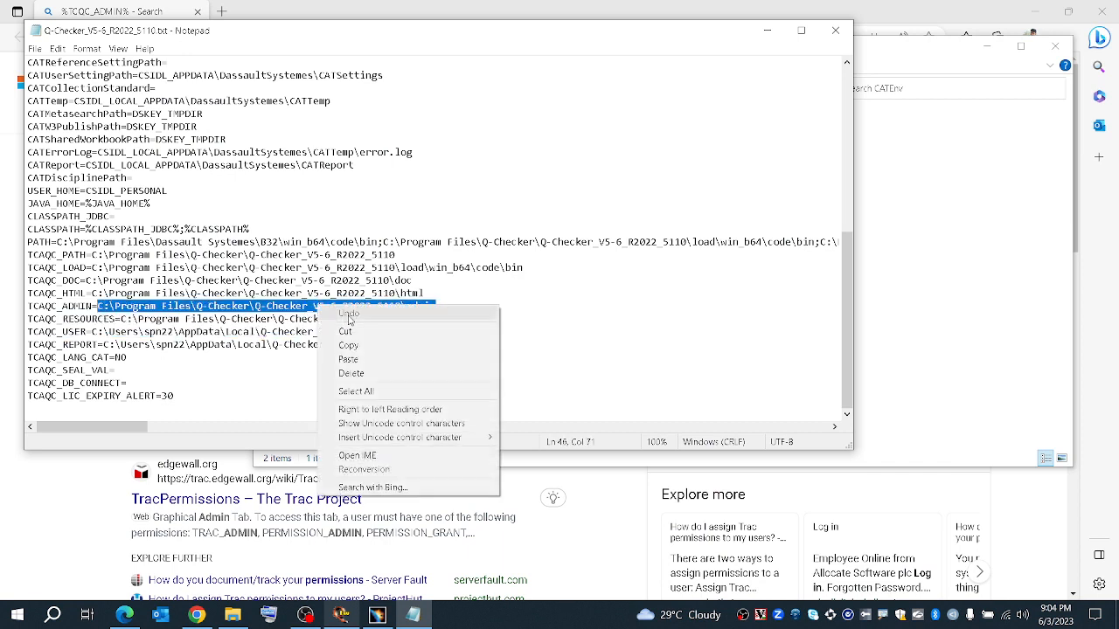
pyautogui.click(347, 344)
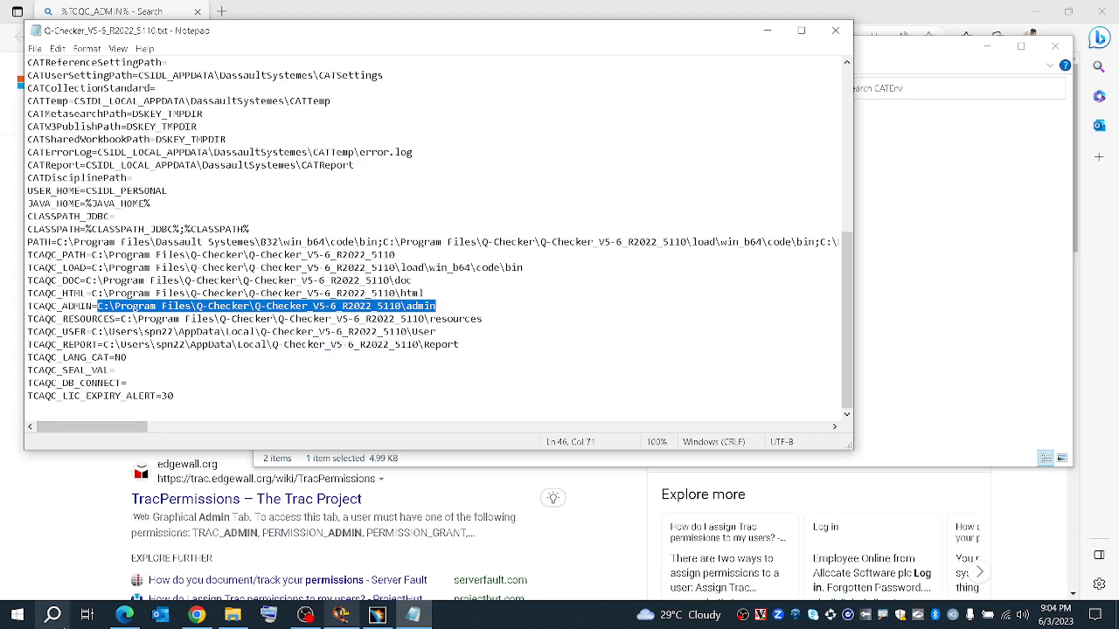
# Switch to File Explorer and go to the copied TCAQC_ADMIN path C:\Program Files\Q-Checker\Q-Checker_V5-6_R2022_5110\admin.
pyautogui.click(53, 614)
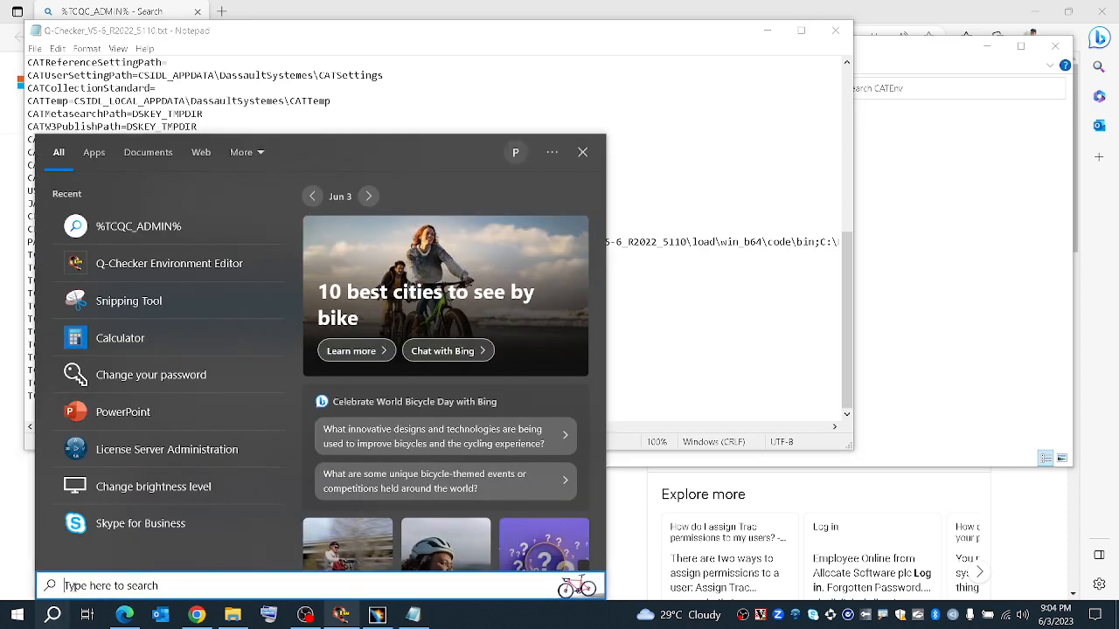
pyautogui.click(232, 615)
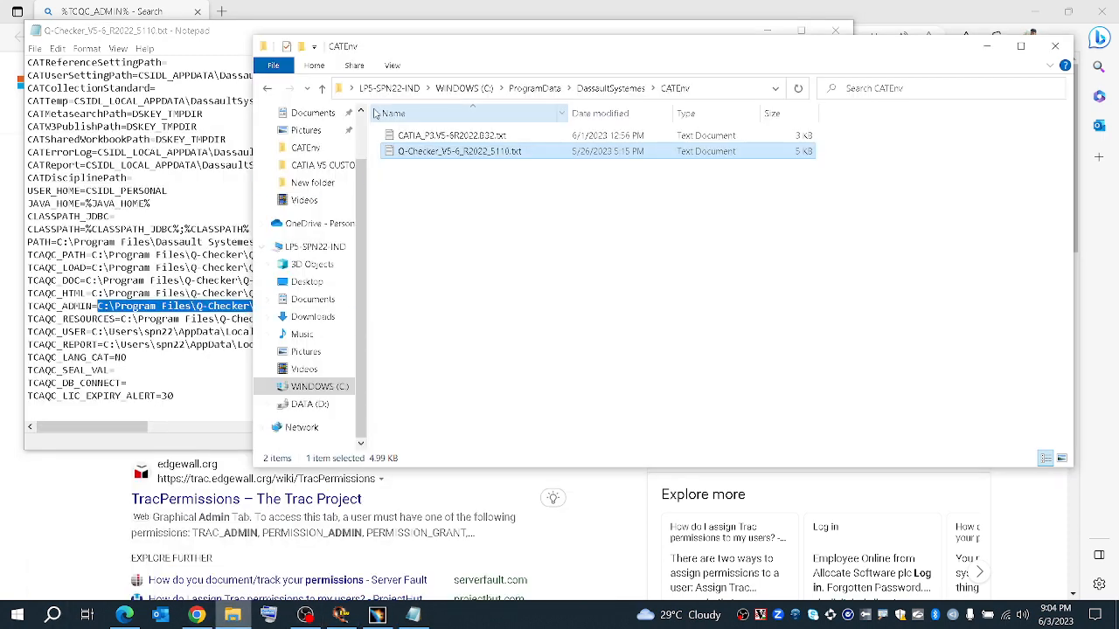
pyautogui.click(610, 88)
pyautogui.click(683, 88)
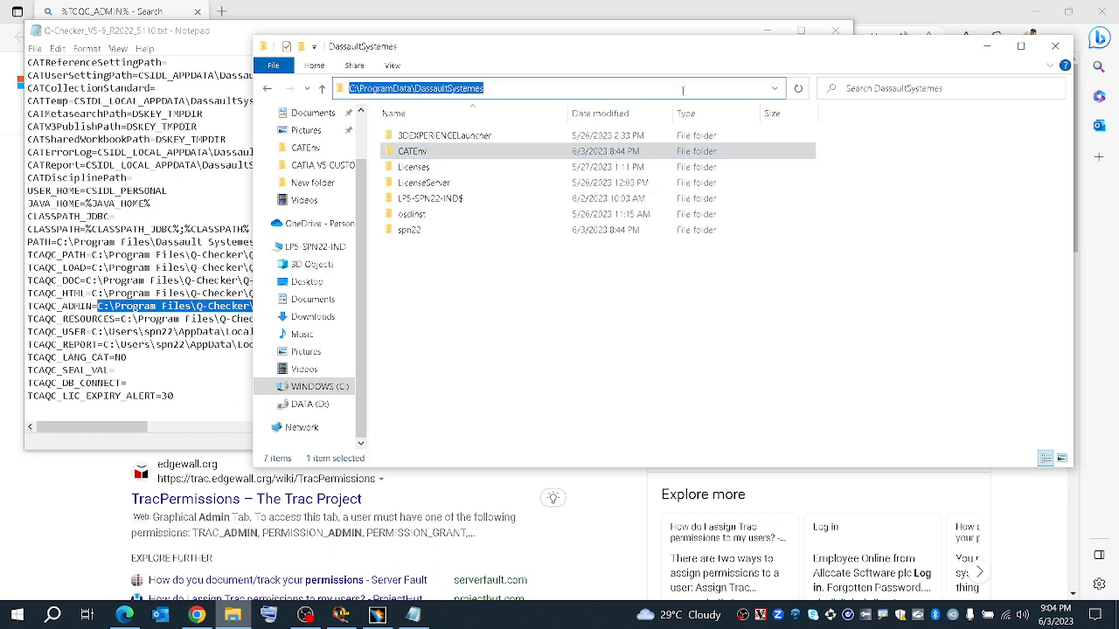
pyautogui.rightClick(682, 88)
pyautogui.click(706, 155)
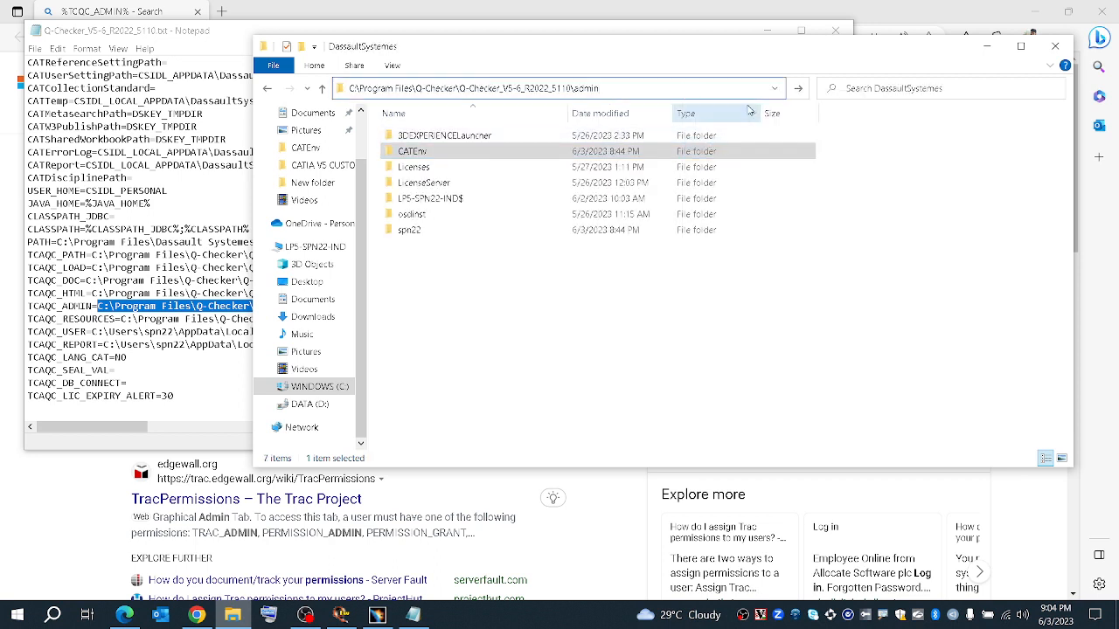
pyautogui.press('Return')
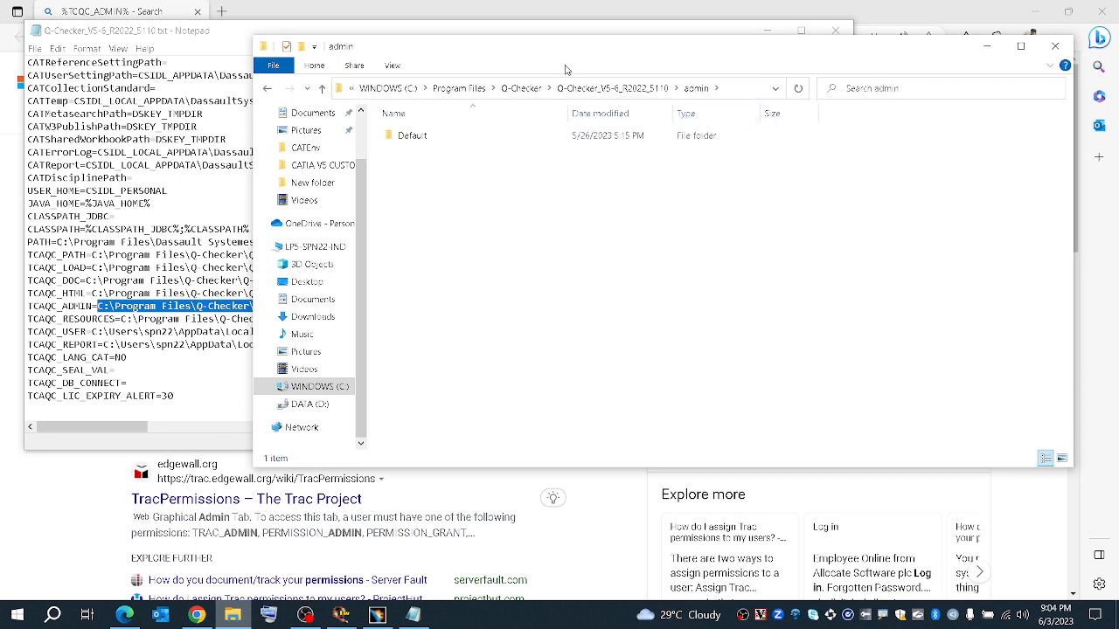
# Examine the Default environment folder and its plugin subfolder, and return to the Q-Checker_V5-6_R2022_5110 installation folder.
pyautogui.doubleClick(534, 139)
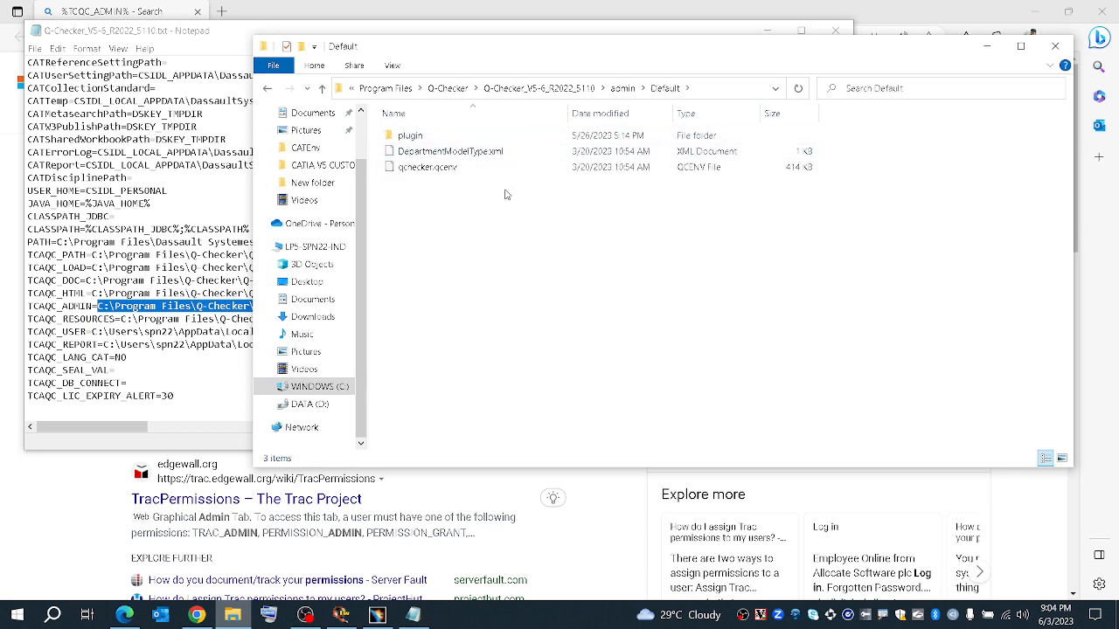
pyautogui.doubleClick(410, 137)
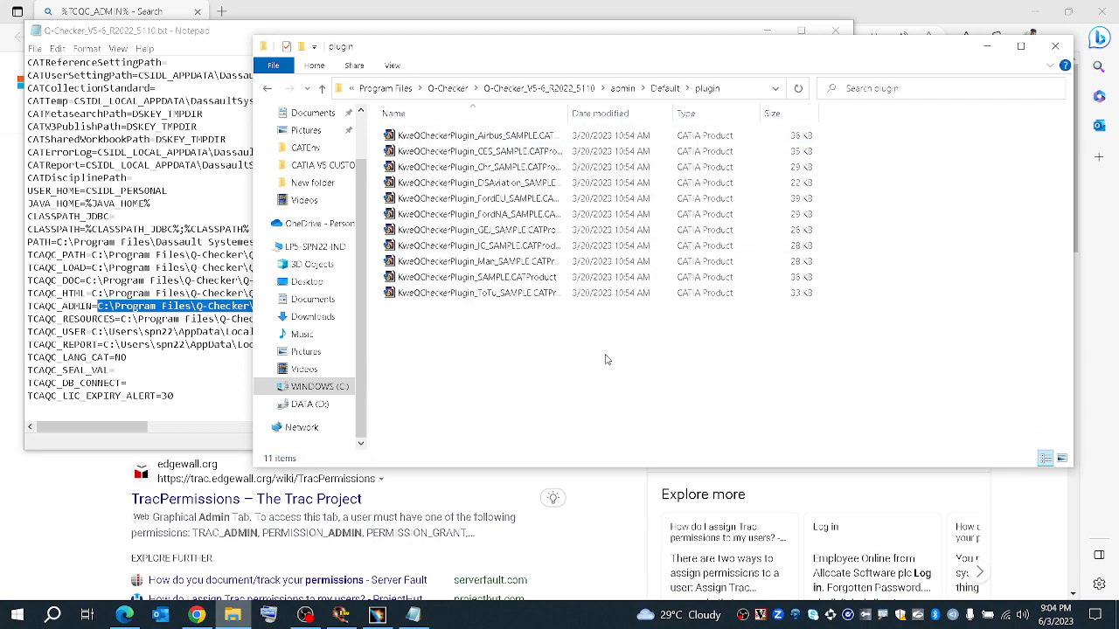
pyautogui.moveTo(666, 358); pyautogui.dragTo(369, 124)
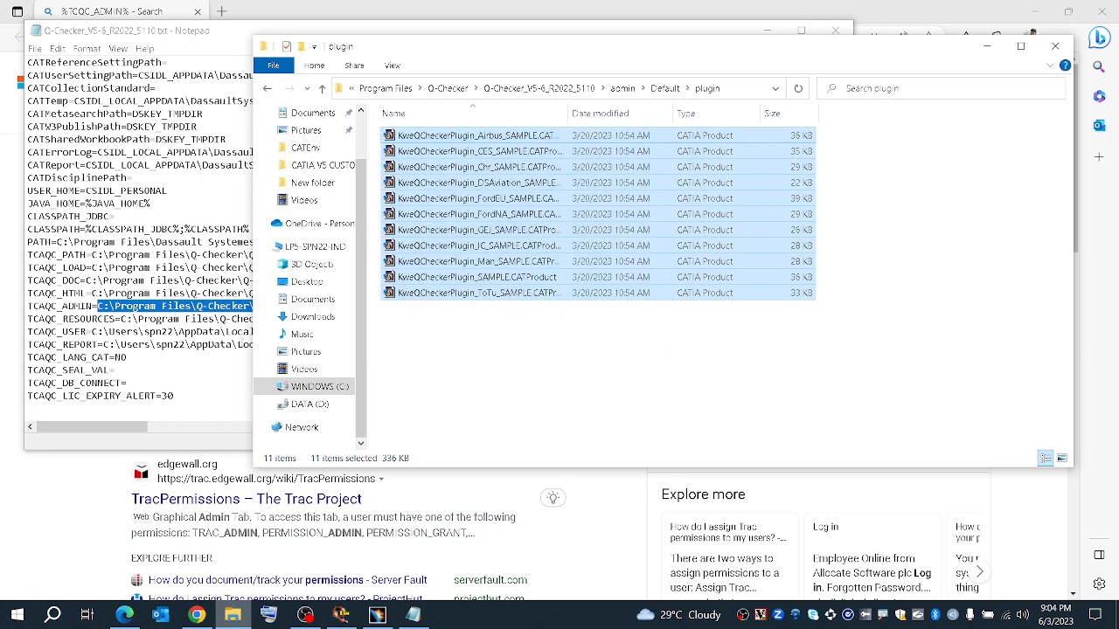
pyautogui.click(622, 88)
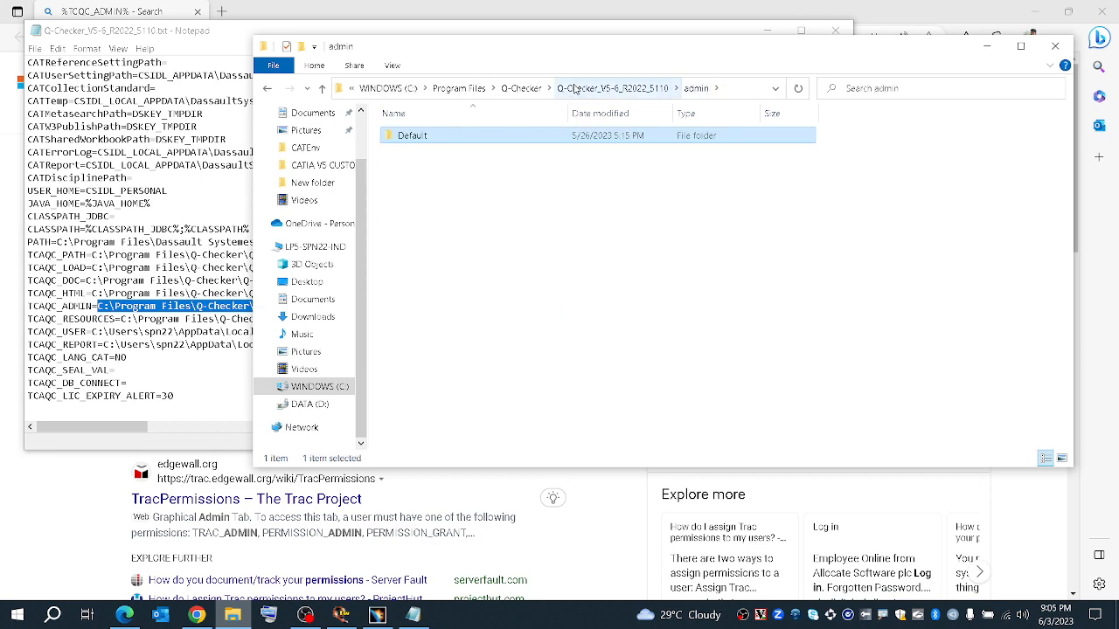
pyautogui.click(633, 91)
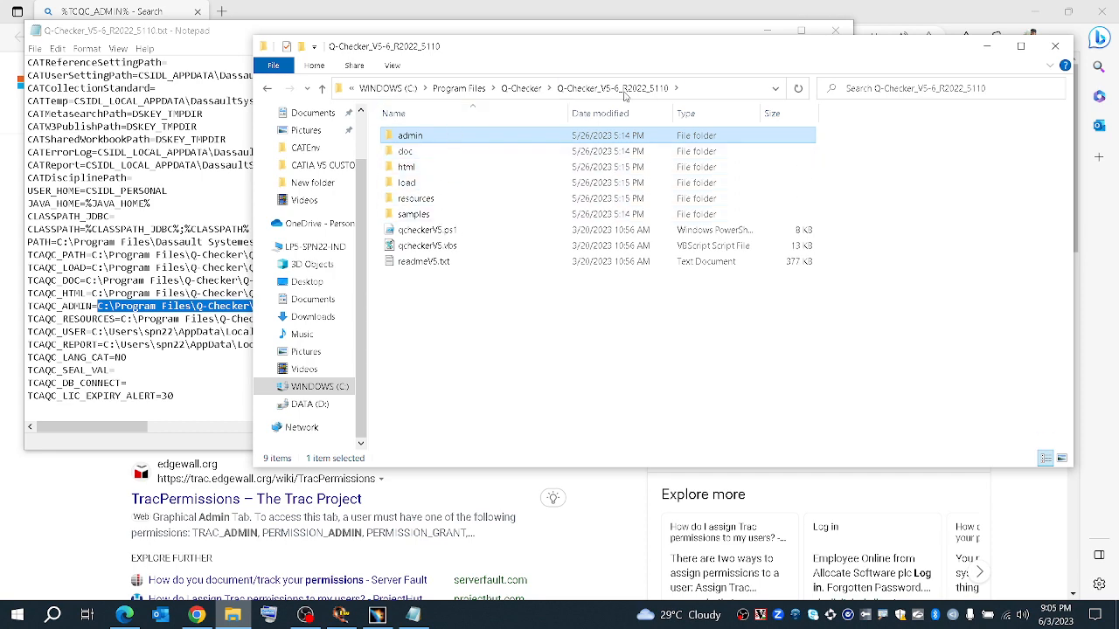
# Switch to Notepad and copy the TCAQC_USER folder path from the Q-Checker environment file.
pyautogui.click(114, 370)
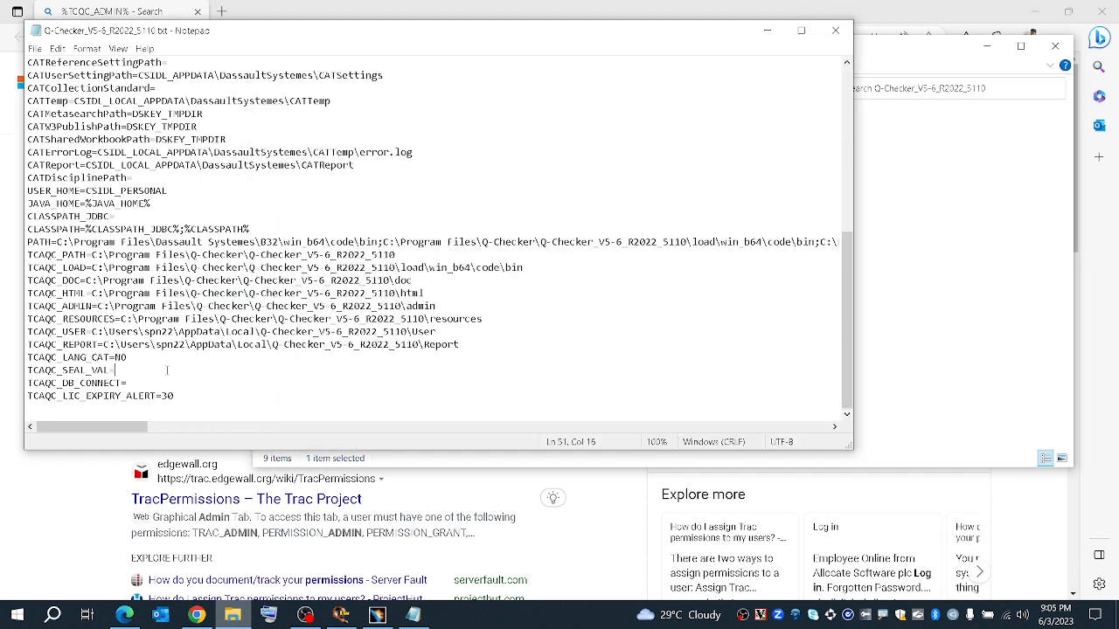
pyautogui.moveTo(450, 331); pyautogui.dragTo(127, 333)
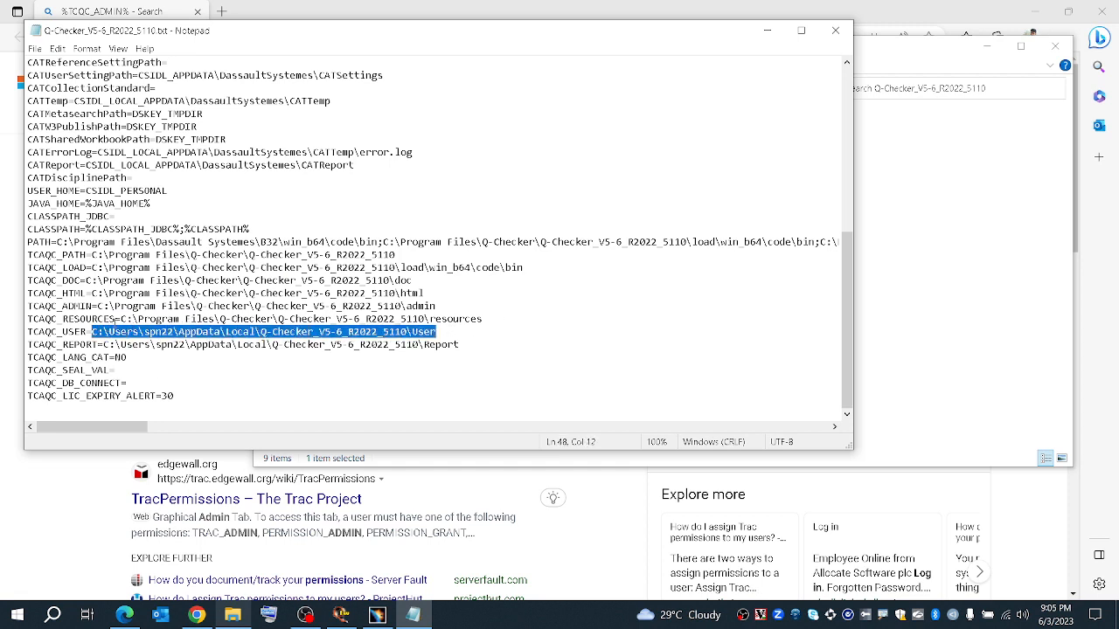
pyautogui.rightClick(115, 330)
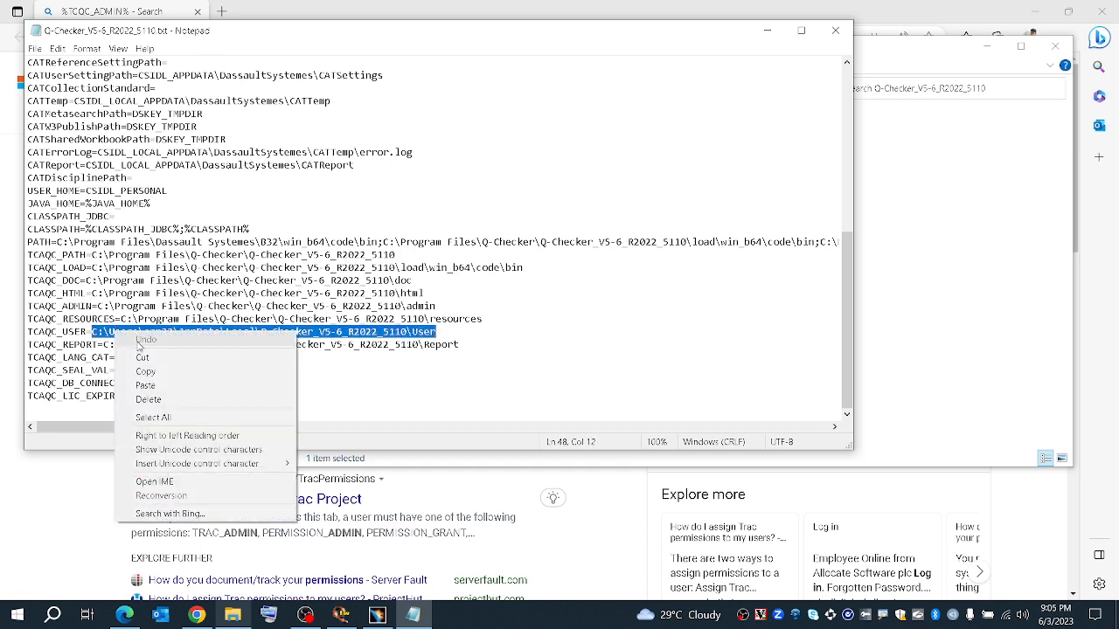
pyautogui.click(155, 385)
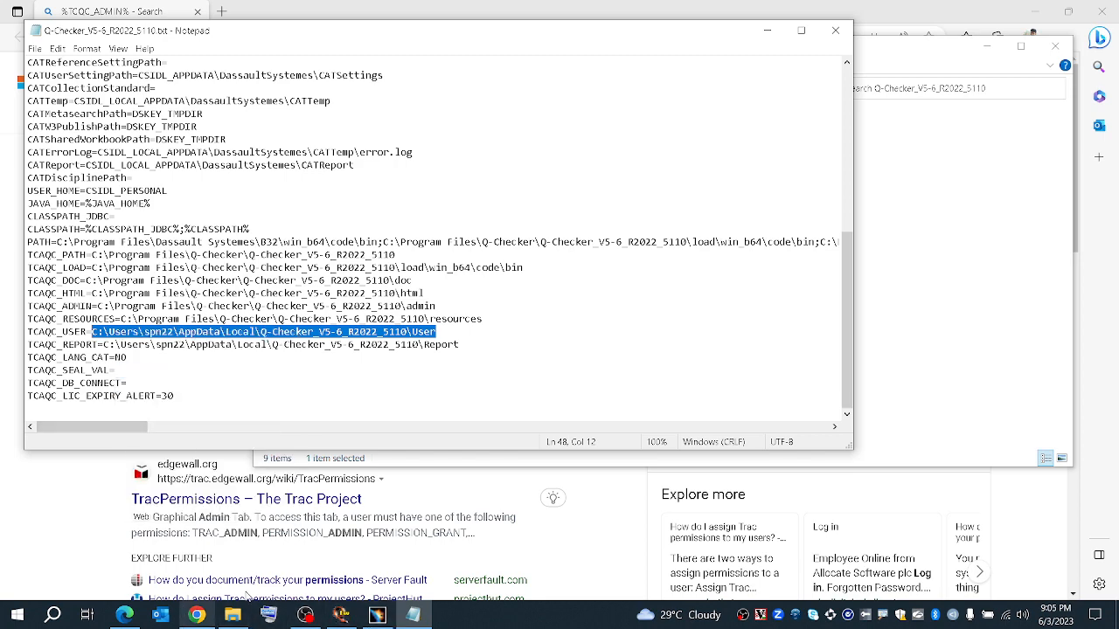
# Switch to File Explorer and go to the Q-Checker User folder through the copied TCAQC_USER path.
pyautogui.click(234, 616)
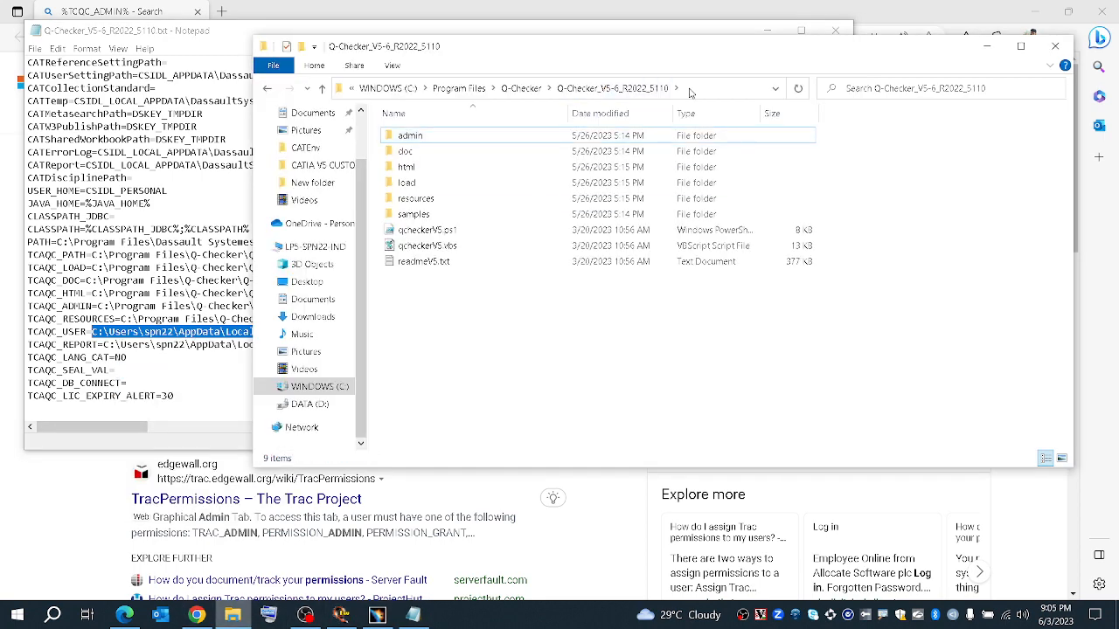
pyautogui.click(690, 88)
pyautogui.rightClick(689, 89)
pyautogui.click(723, 149)
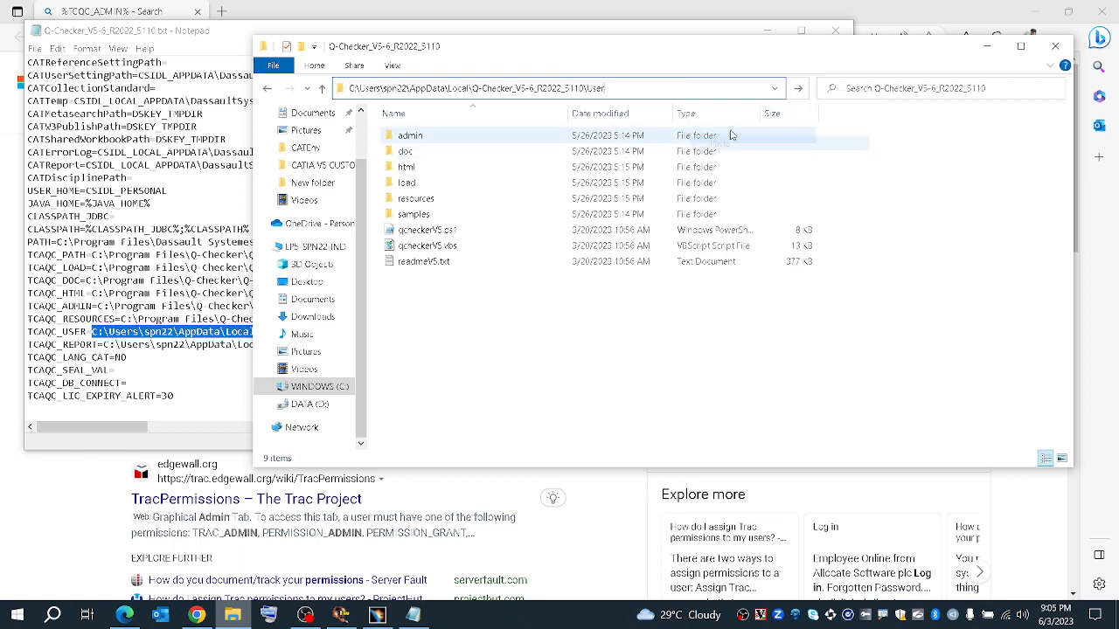
pyautogui.click(798, 88)
# Examine the contents of the New environment1 folder and of the User folder that holds it.
pyautogui.doubleClick(485, 138)
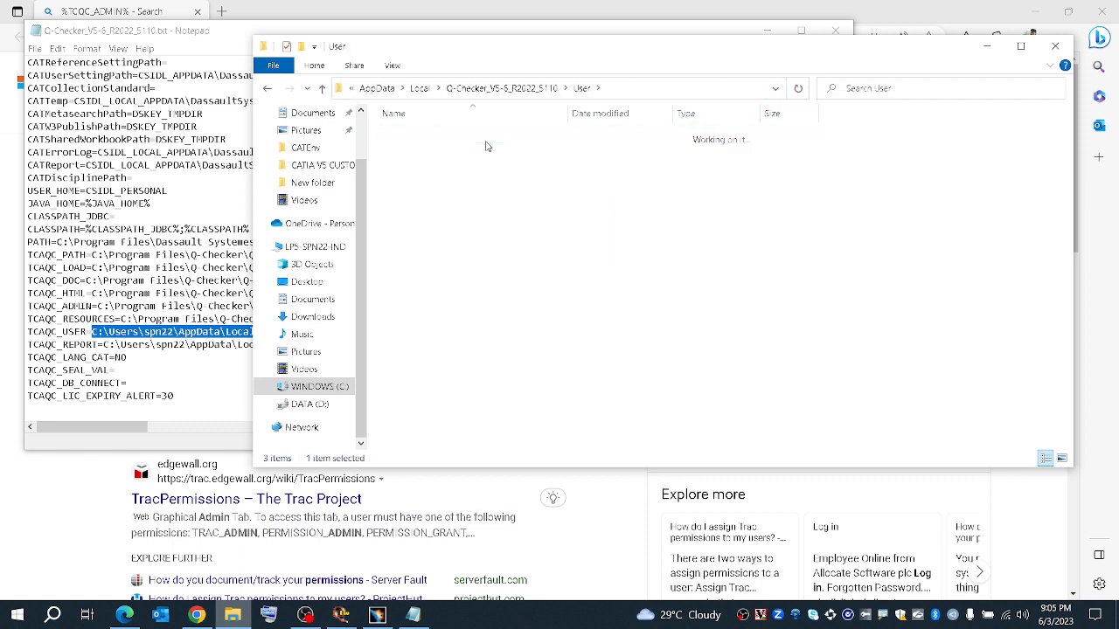
pyautogui.moveTo(712, 234); pyautogui.dragTo(395, 120)
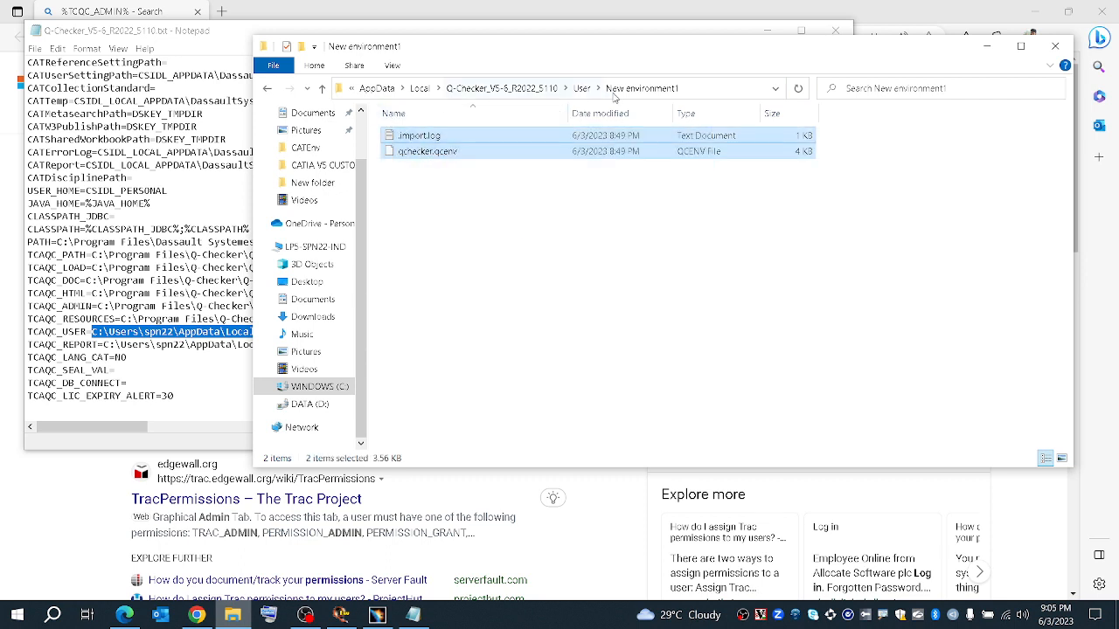
pyautogui.click(581, 88)
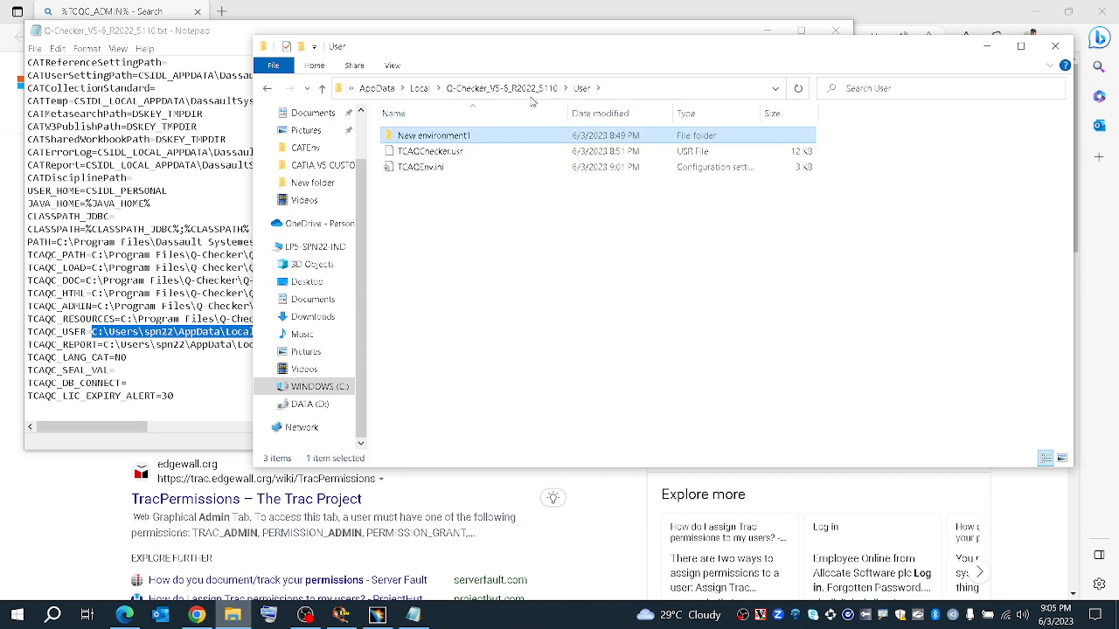
pyautogui.click(524, 90)
pyautogui.moveTo(725, 234); pyautogui.dragTo(402, 133)
pyautogui.doubleClick(444, 152)
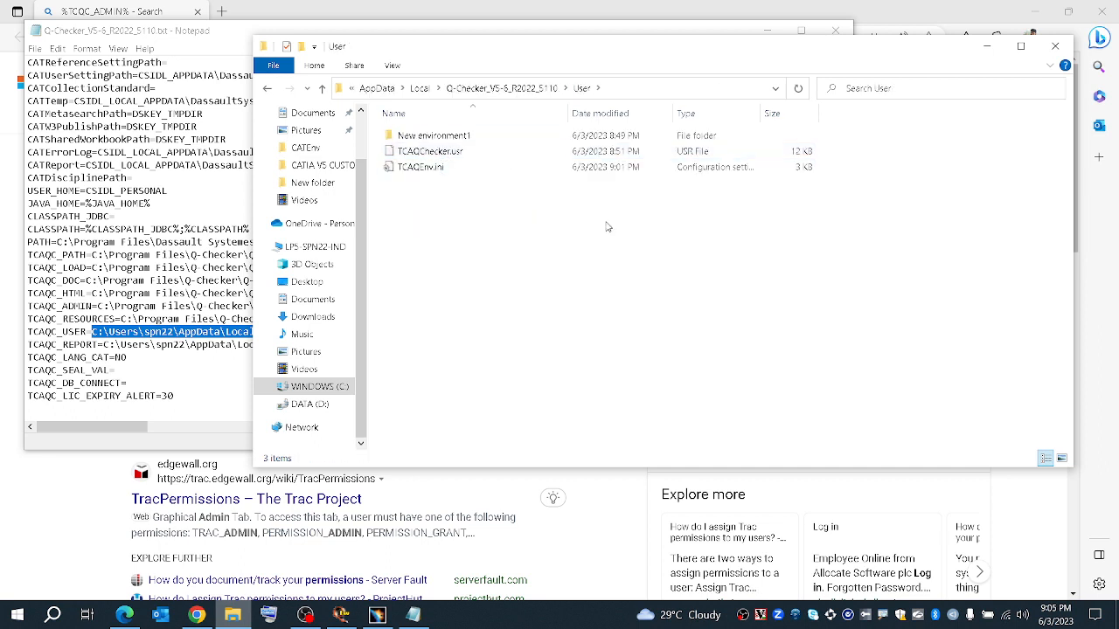
# Open Product1.CATProduct.html from the Q-Checker Report folder, review its error lists and minimize the browser.
pyautogui.click(519, 89)
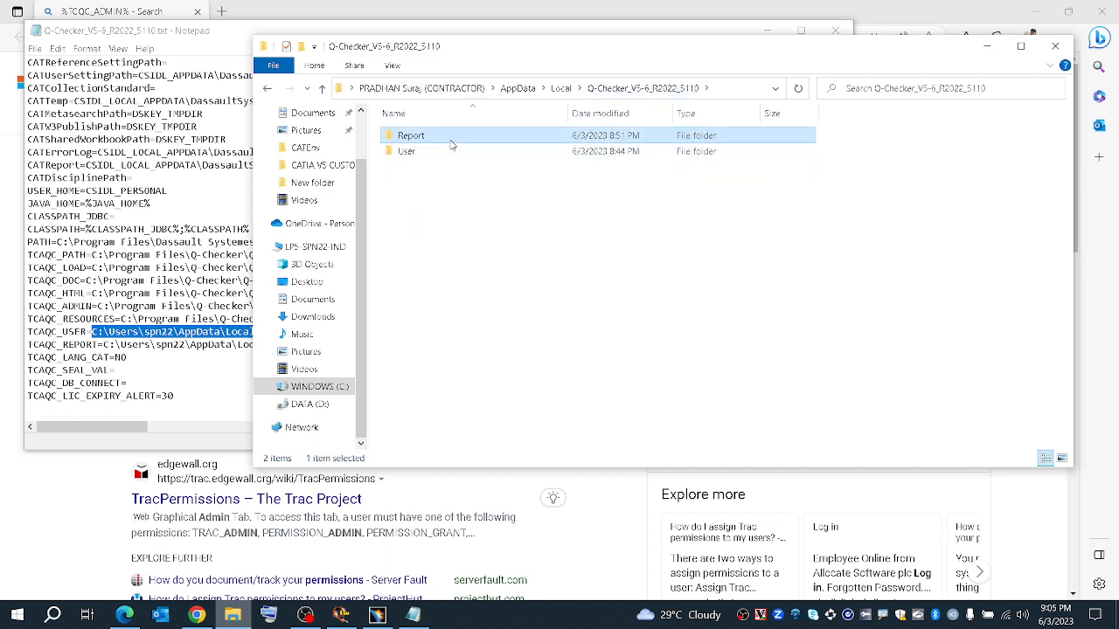
pyautogui.doubleClick(411, 136)
pyautogui.doubleClick(479, 136)
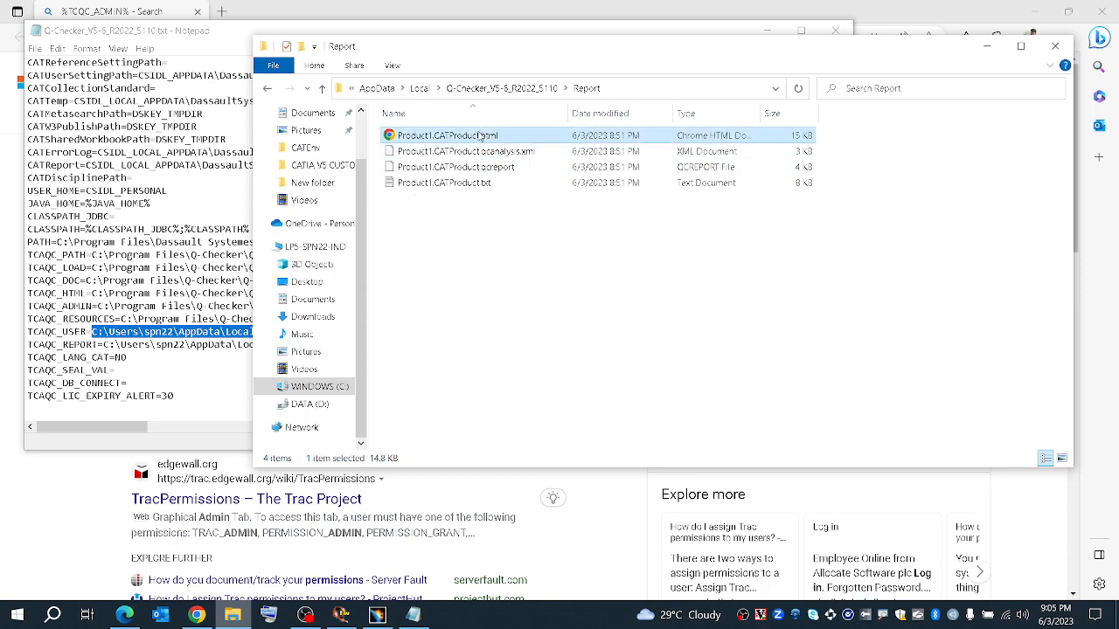
pyautogui.scroll(-9, 212, 293)
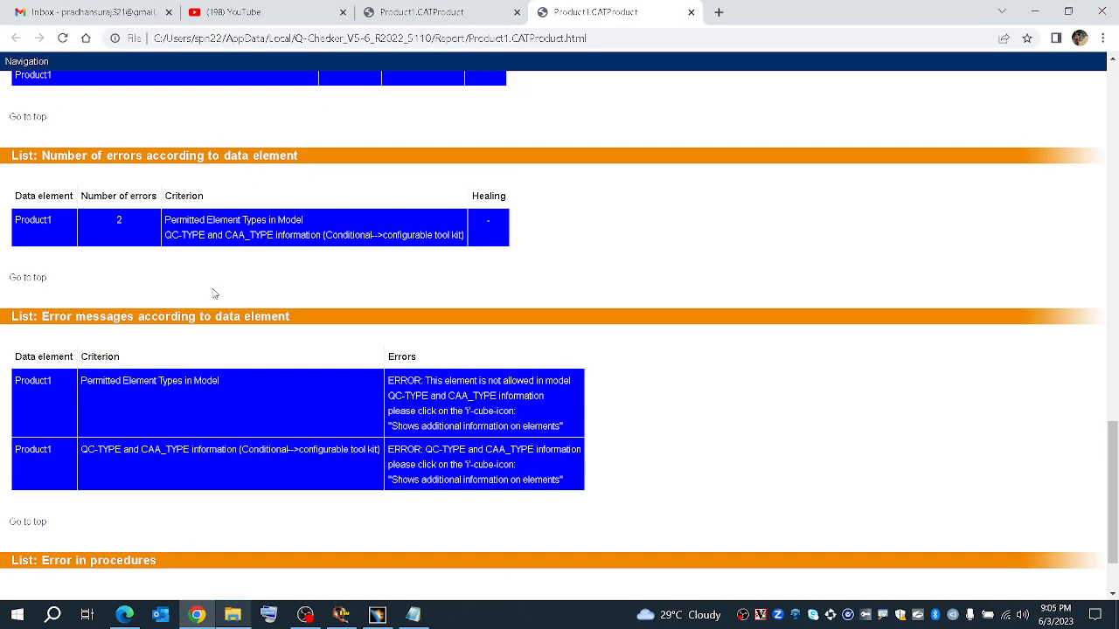
pyautogui.click(1046, 9)
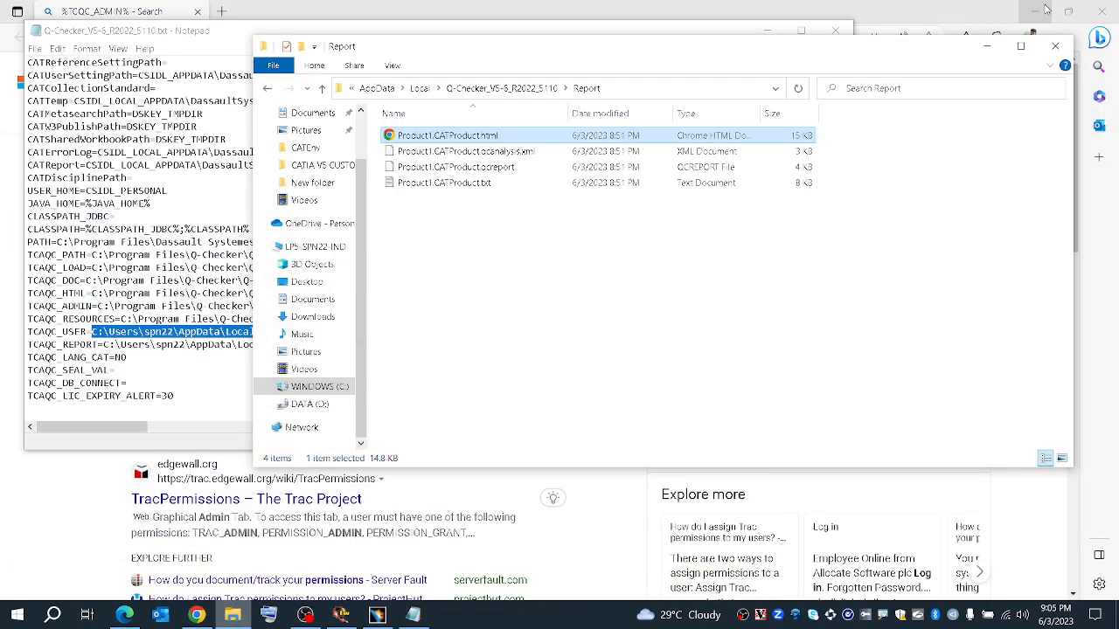
# Close the Q-Checker environment text file and the %TCQC_ADMIN% search window, and view the import options in Q-Checker Environment Editor.
pyautogui.click(986, 46)
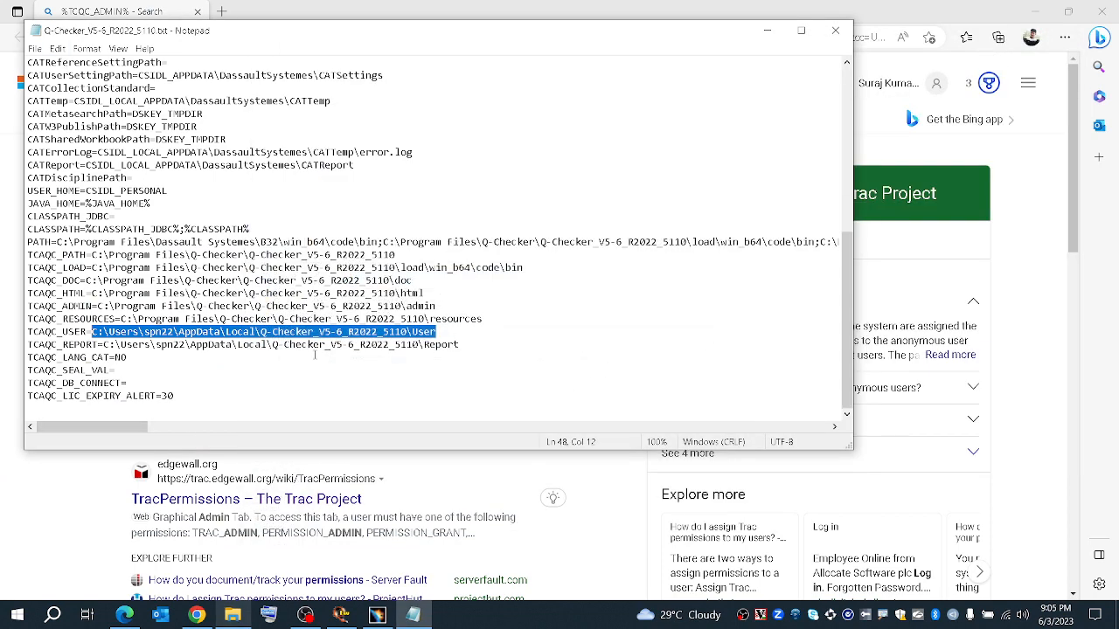
pyautogui.moveTo(499, 355); pyautogui.dragTo(28, 281)
pyautogui.click(244, 365)
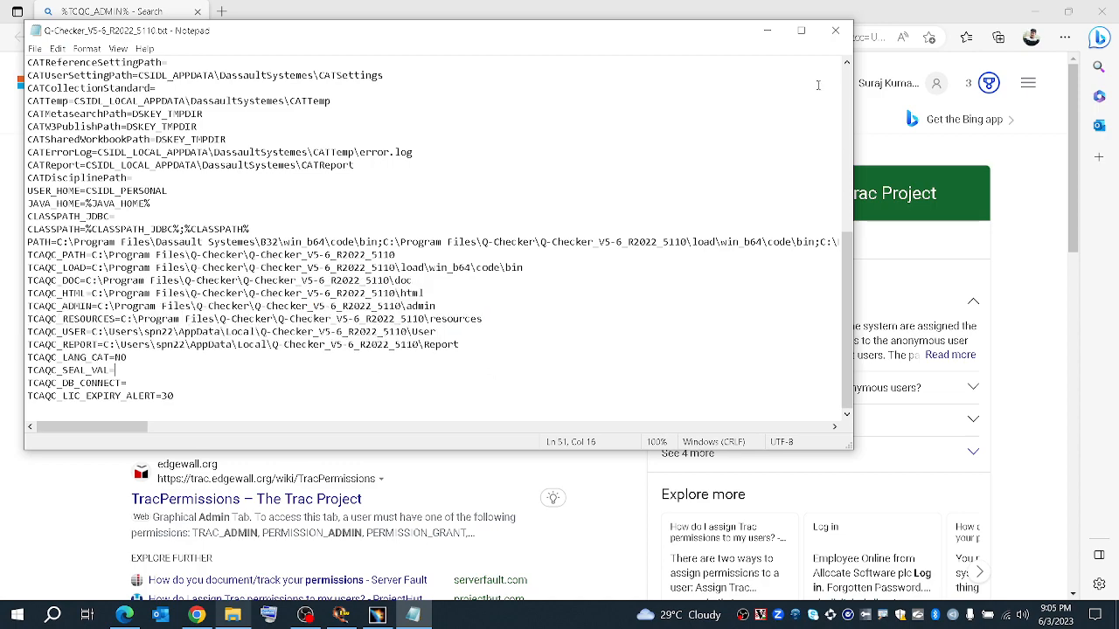
pyautogui.click(835, 30)
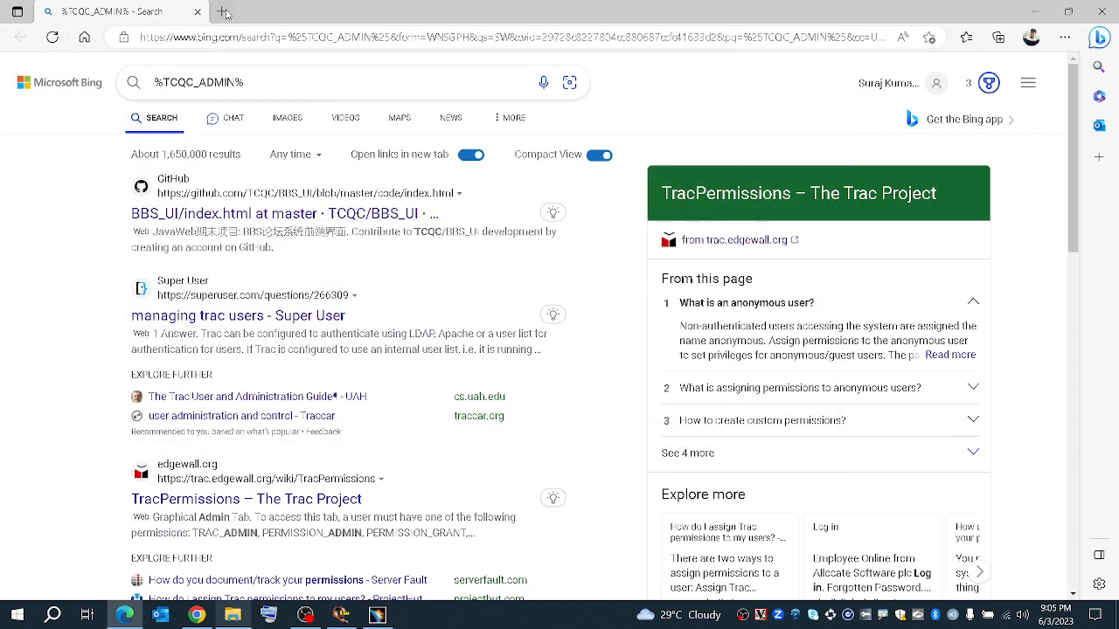
pyautogui.click(1101, 11)
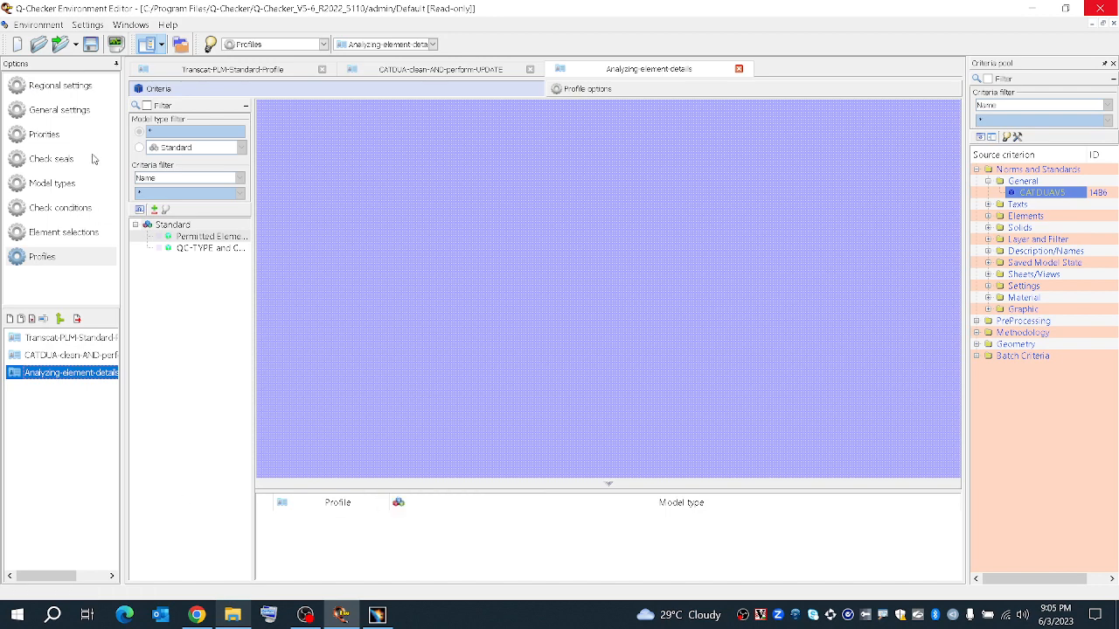
pyautogui.click(73, 45)
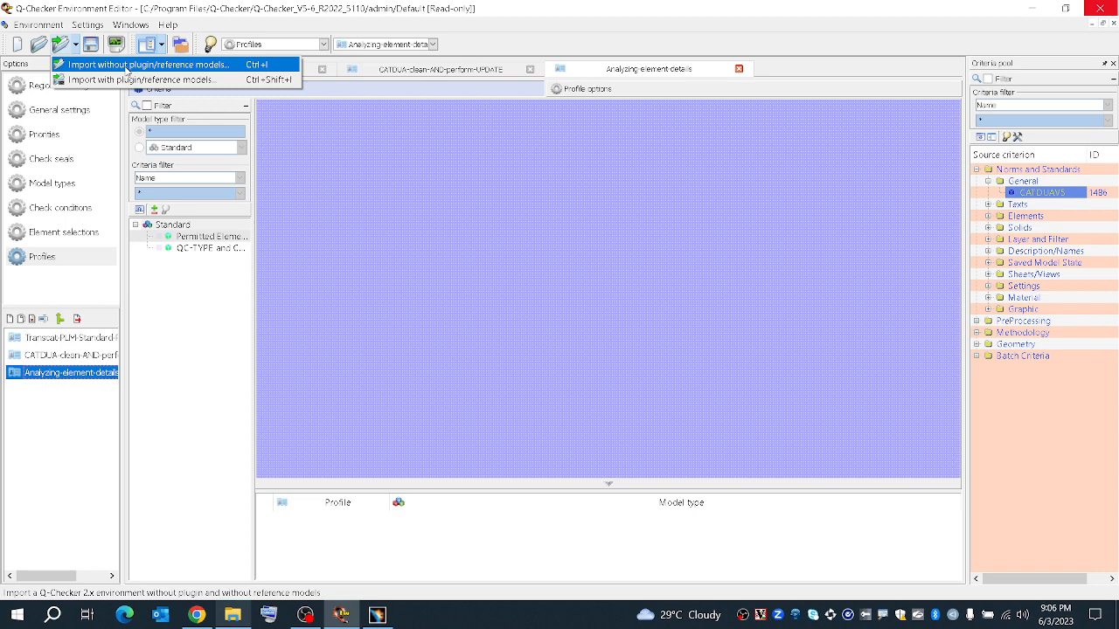
# Switch to File Explorer, check the New environment1 folder inside the Q-Checker User folder, and copy that folder.
pyautogui.click(233, 614)
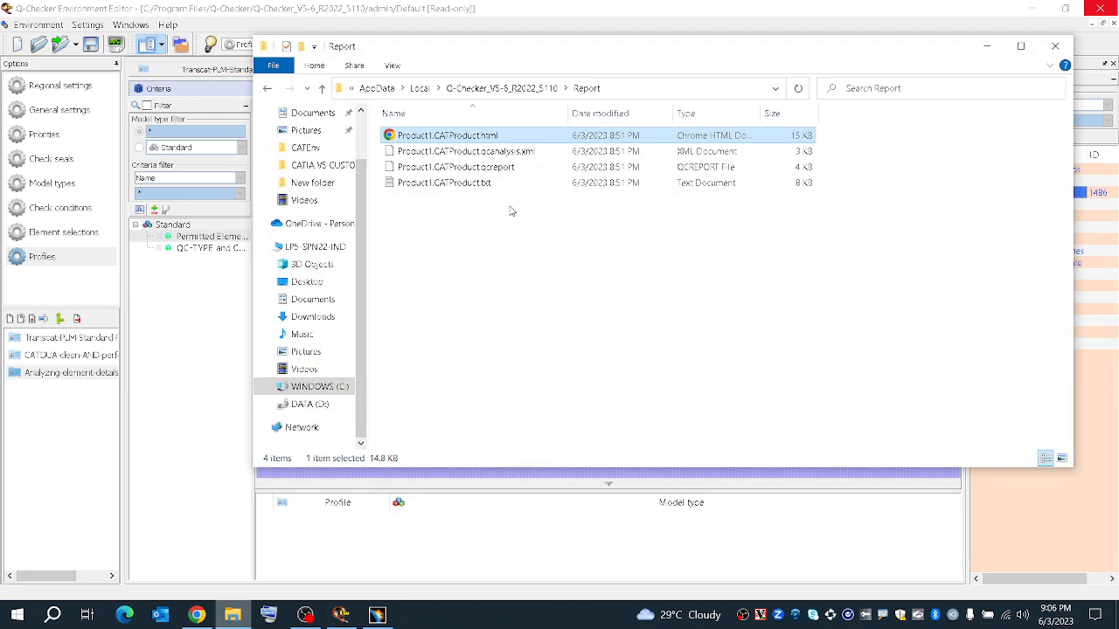
pyautogui.click(507, 88)
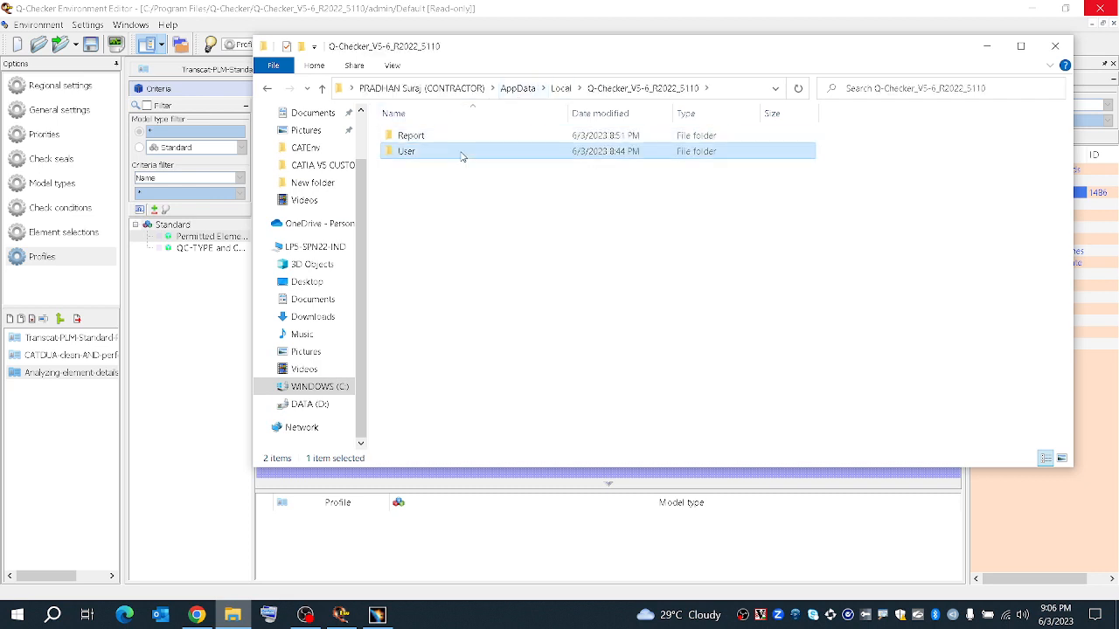
pyautogui.doubleClick(432, 150)
pyautogui.doubleClick(484, 138)
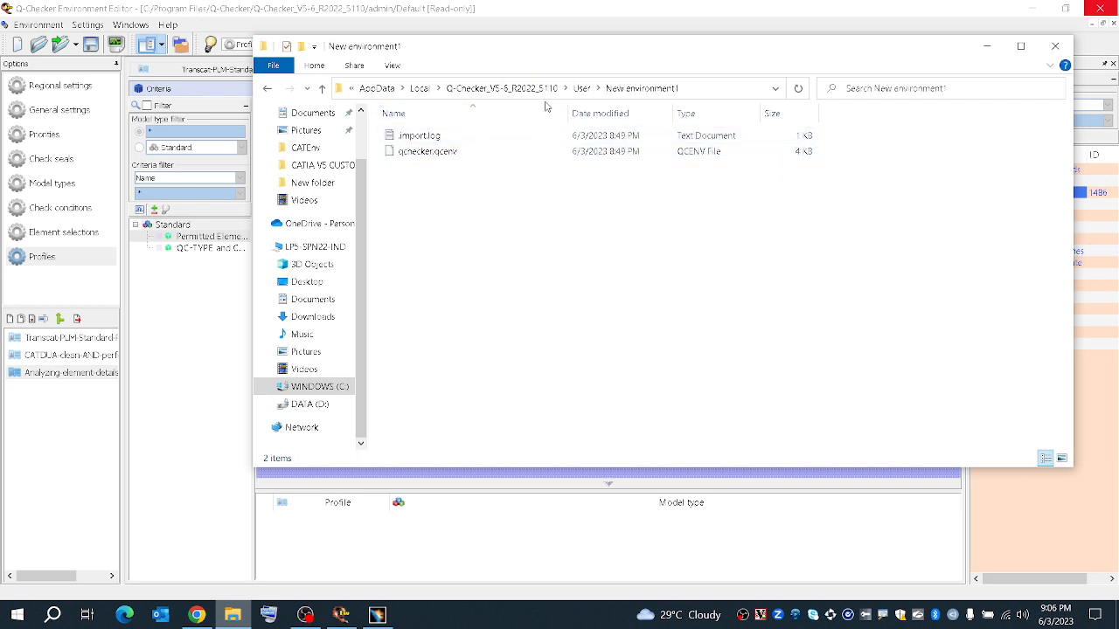
pyautogui.click(581, 88)
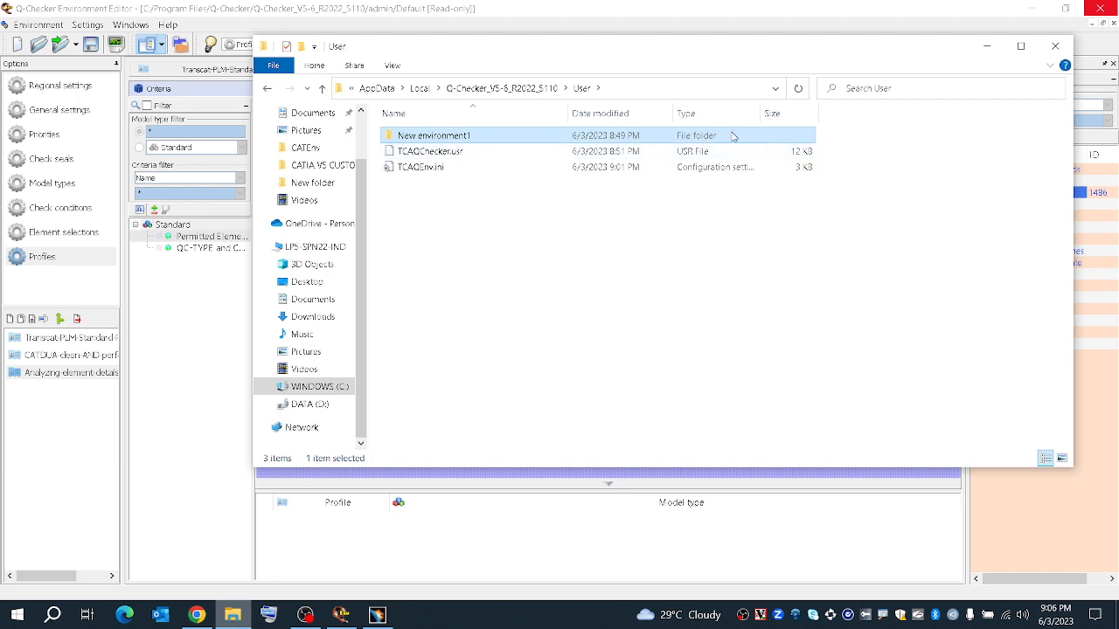
pyautogui.rightClick(732, 137)
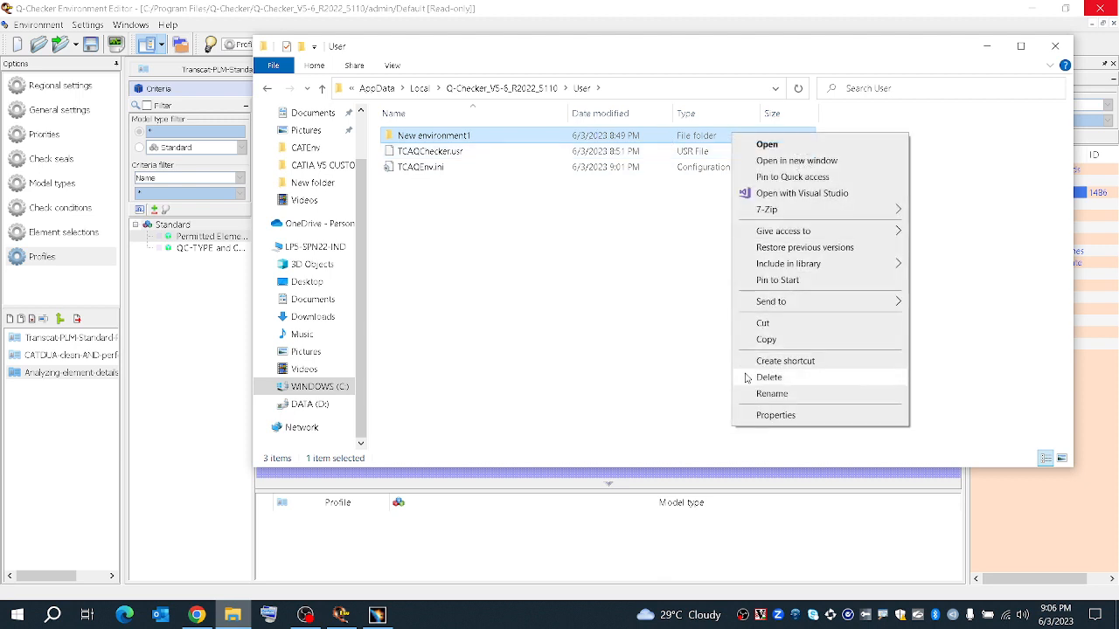
pyautogui.click(766, 339)
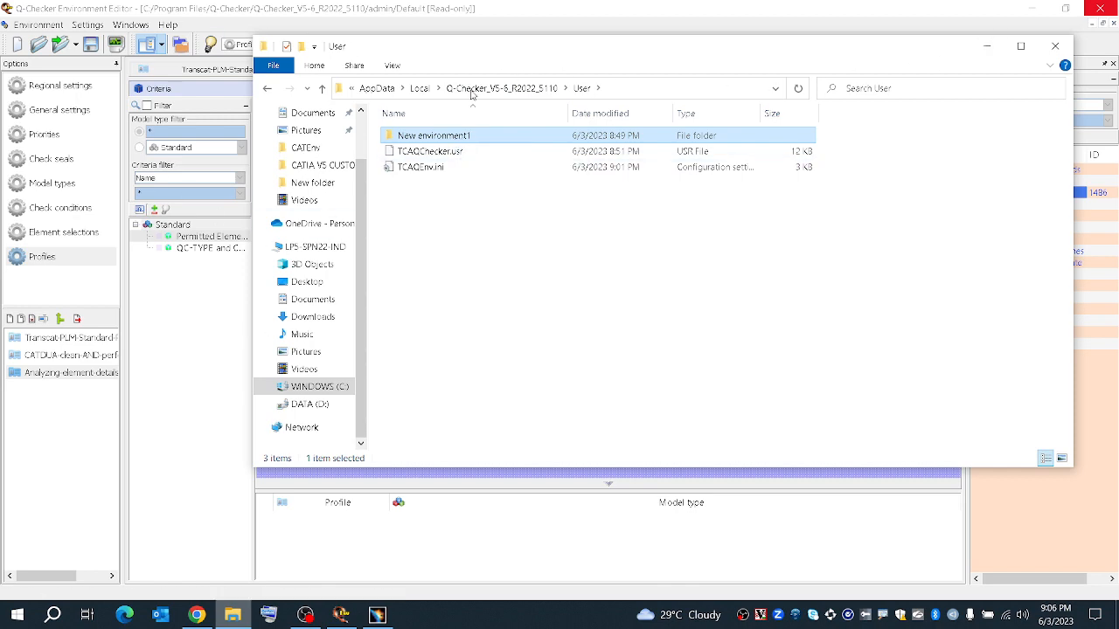
# Return to Q-Checker Environment Editor, view the admin and user environments available to open, select New environment1 and cancel without opening it.
pyautogui.click(985, 48)
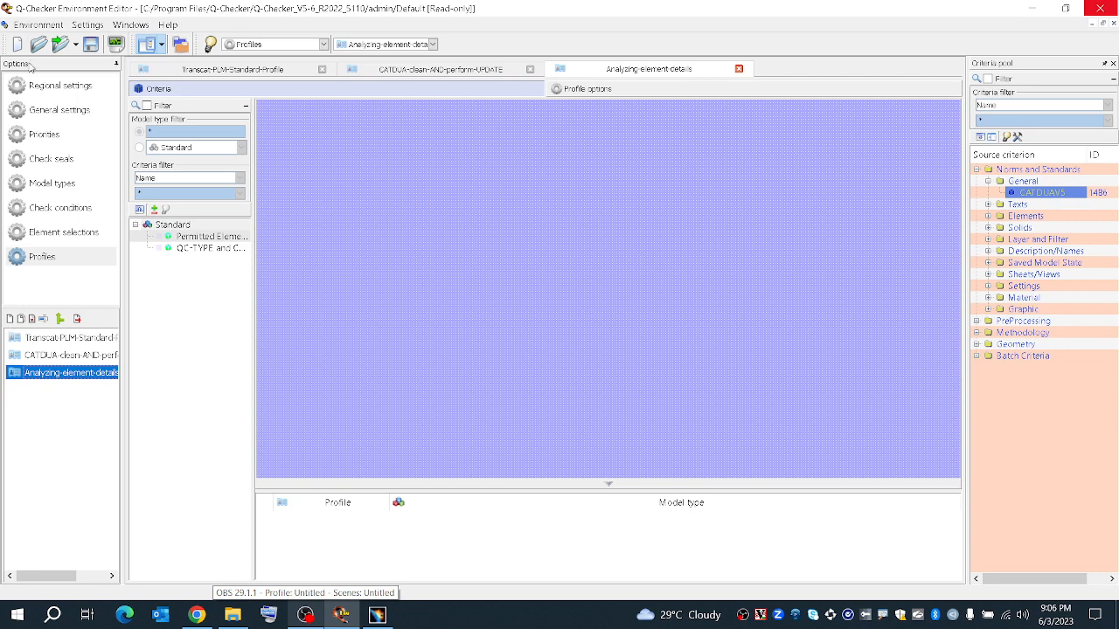
pyautogui.click(13, 25)
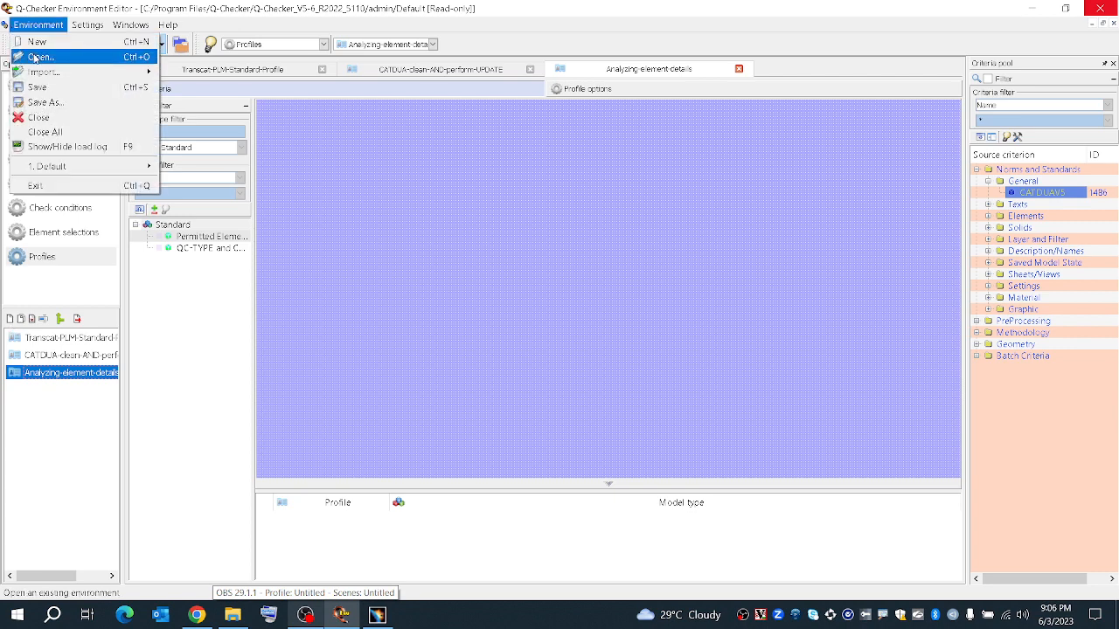
pyautogui.click(35, 55)
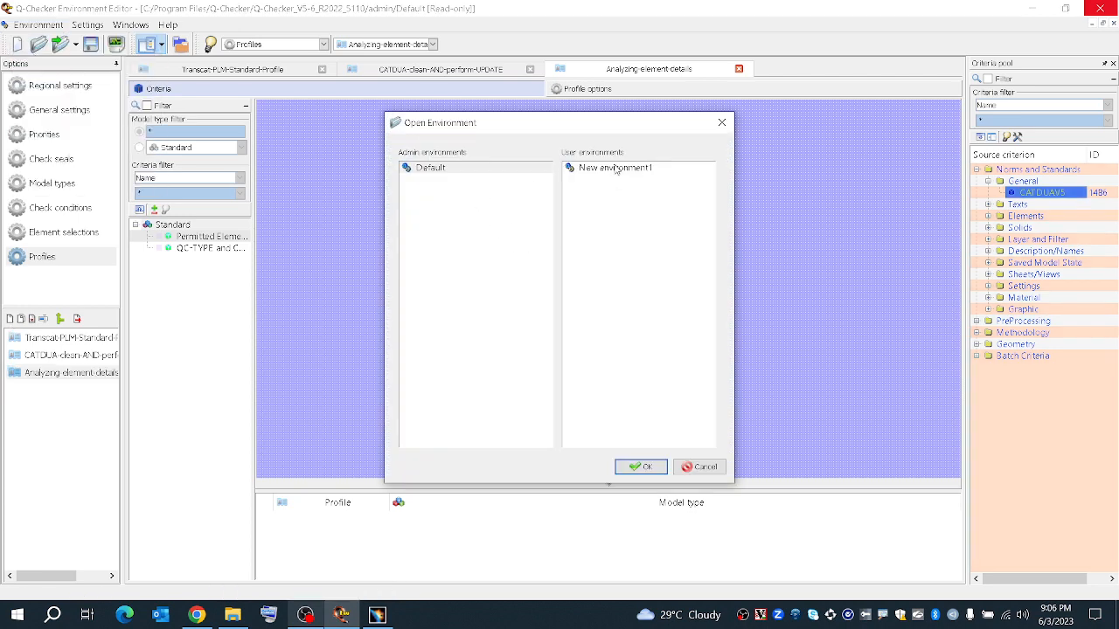
pyautogui.click(612, 168)
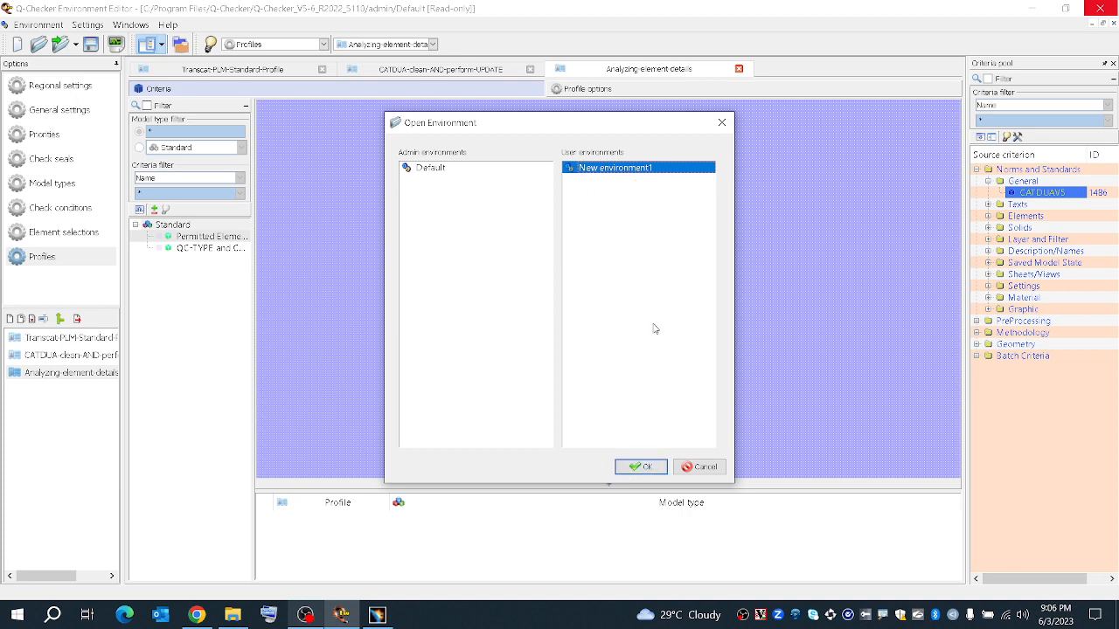
pyautogui.click(699, 468)
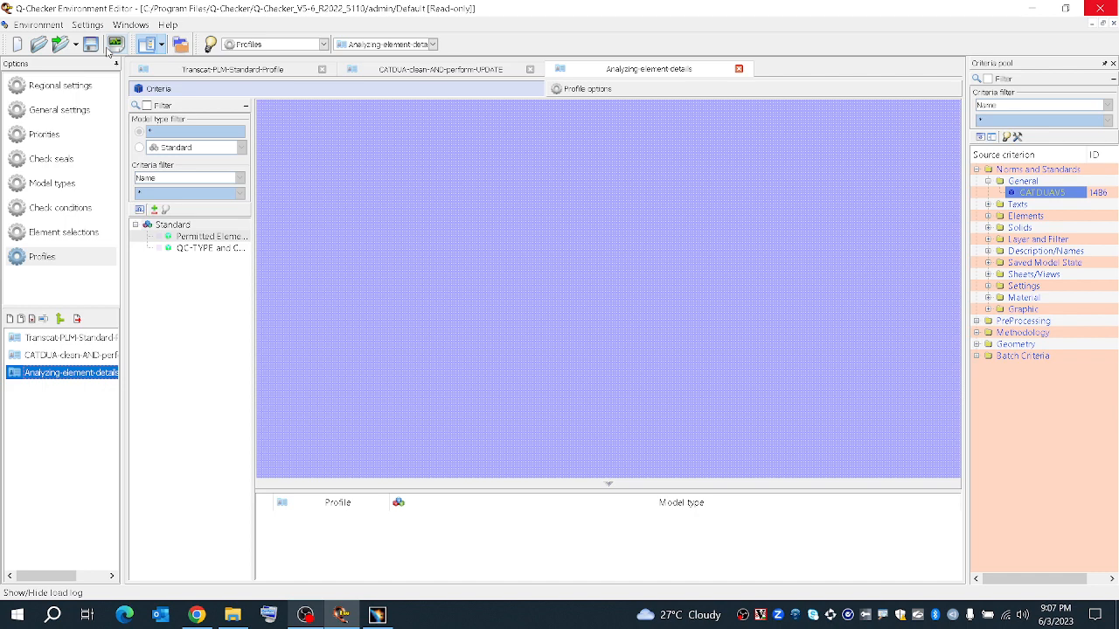
# Show the load log, expand its Warnings group and widen the log enough to read the entries.
pyautogui.click(107, 49)
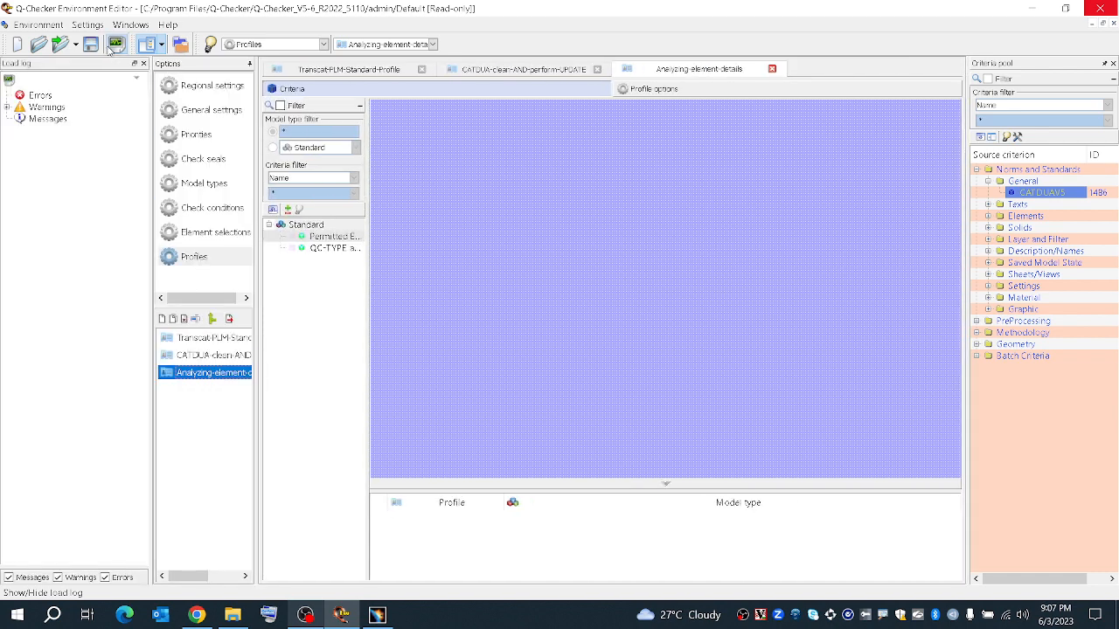
pyautogui.click(40, 95)
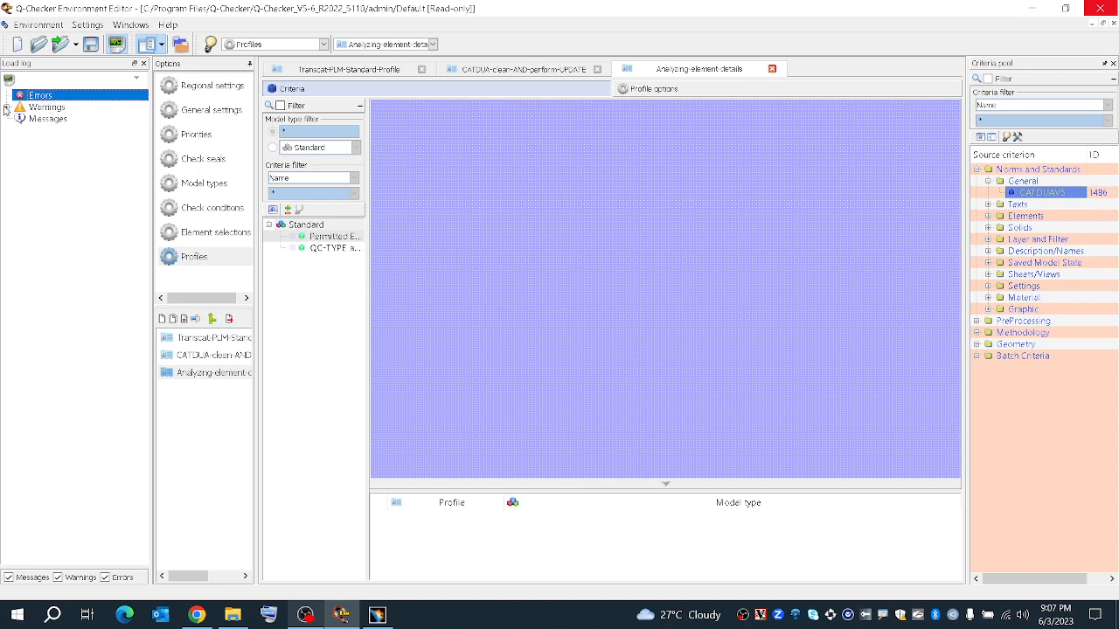
pyautogui.click(7, 107)
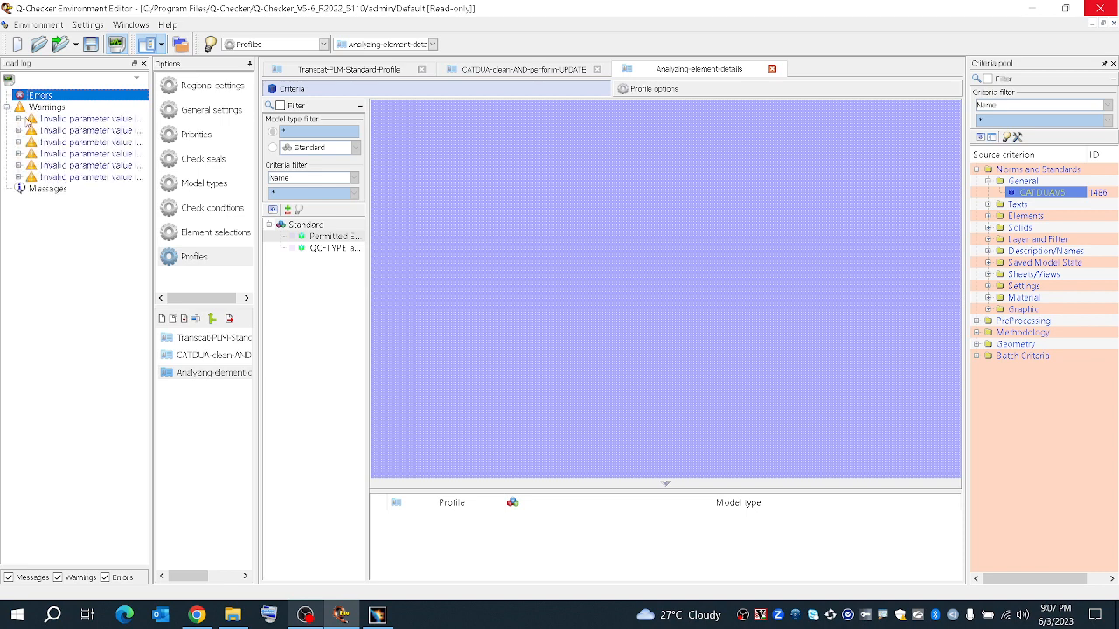
pyautogui.doubleClick(146, 83)
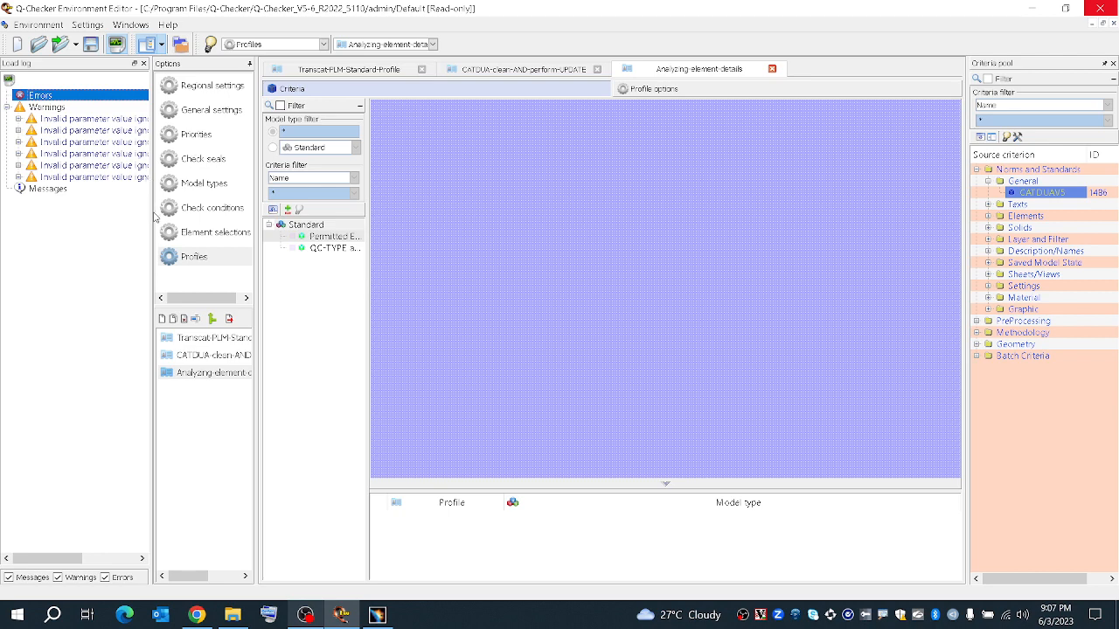
pyautogui.moveTo(152, 205); pyautogui.dragTo(295, 207)
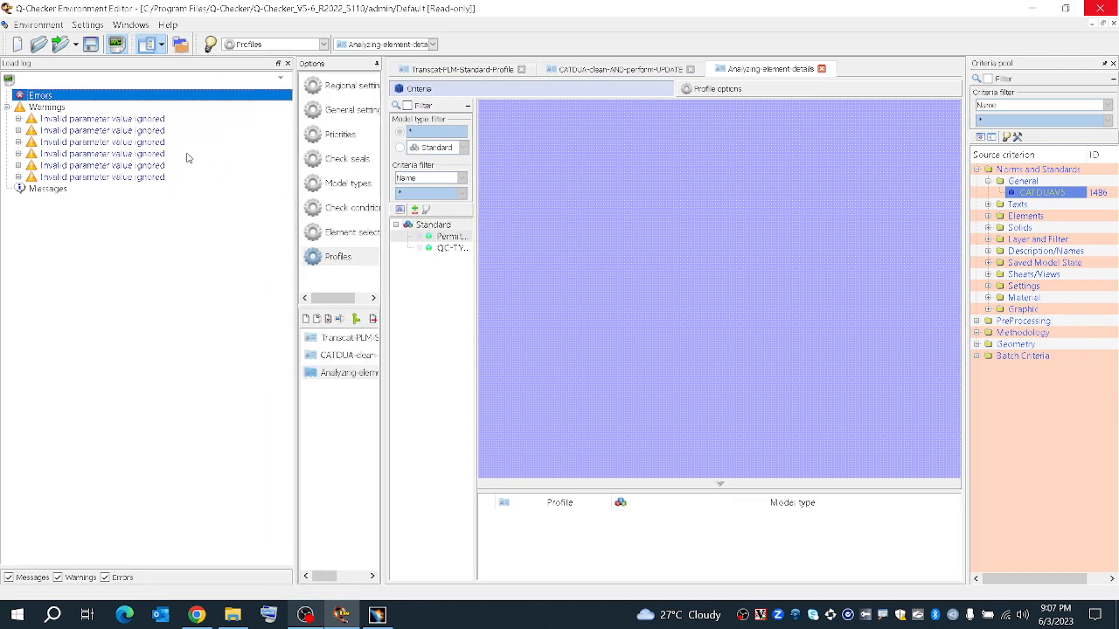
# Go through each warning in the load log and check the Messages group.
pyautogui.click(136, 120)
pyautogui.click(132, 132)
pyautogui.click(129, 143)
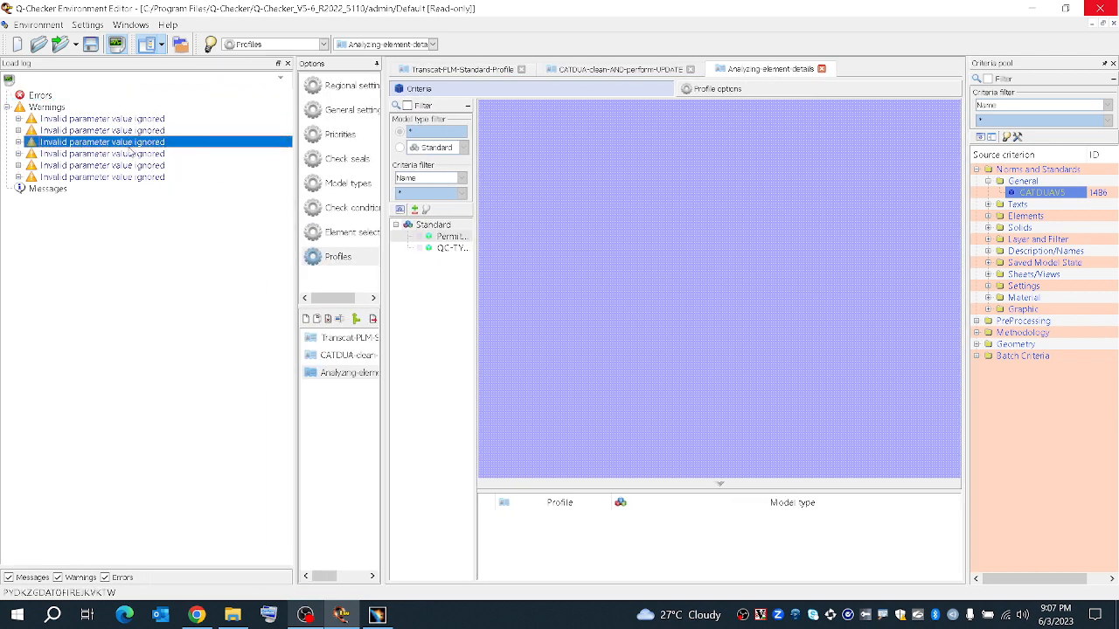
pyautogui.click(128, 154)
pyautogui.click(126, 164)
pyautogui.click(126, 176)
pyautogui.click(53, 190)
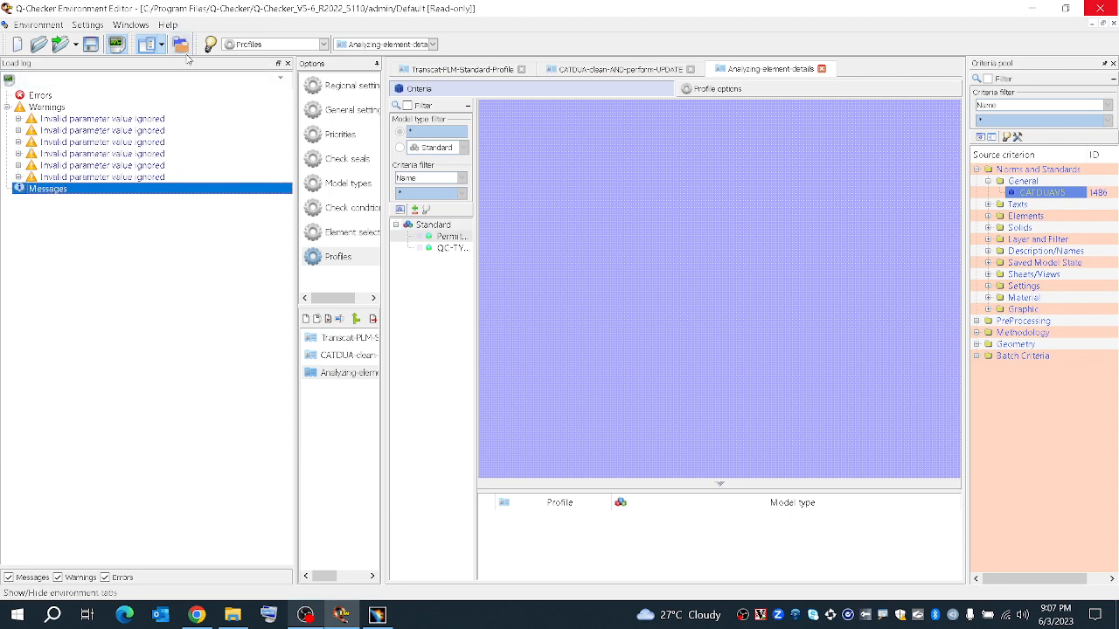
# Hide and show the criteria pool twice, and view its lock option.
pyautogui.click(150, 45)
pyautogui.click(160, 45)
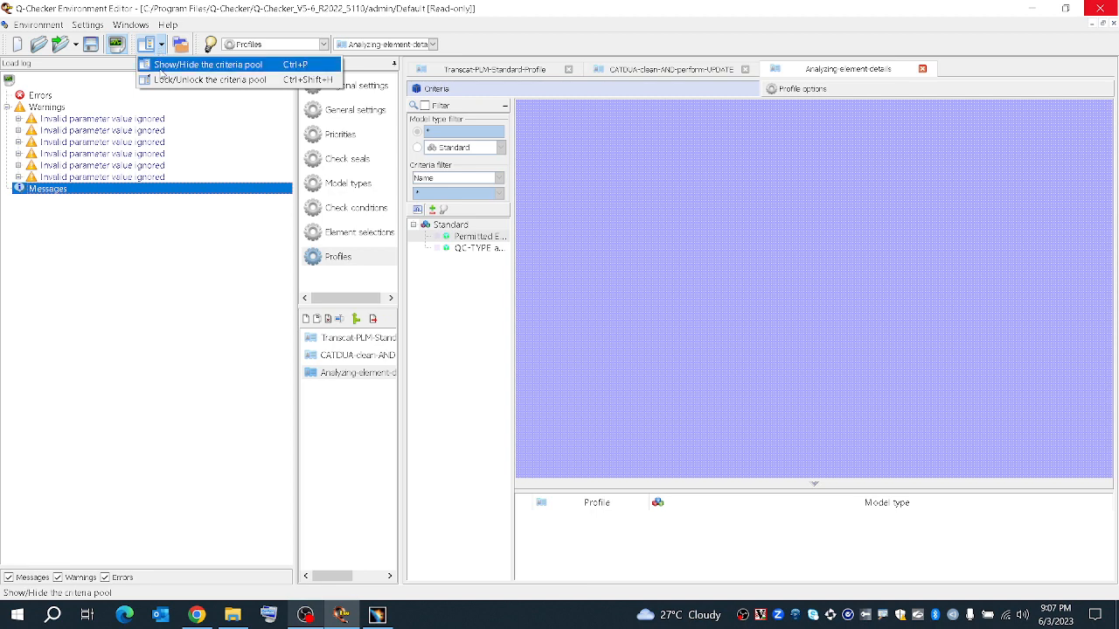
pyautogui.click(204, 66)
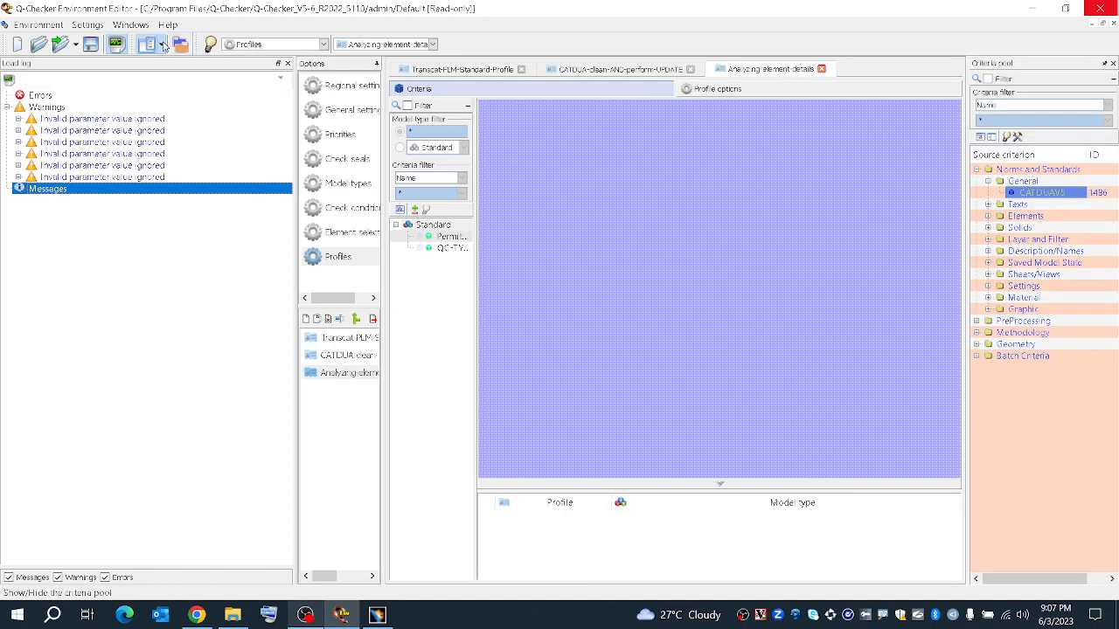
pyautogui.click(163, 46)
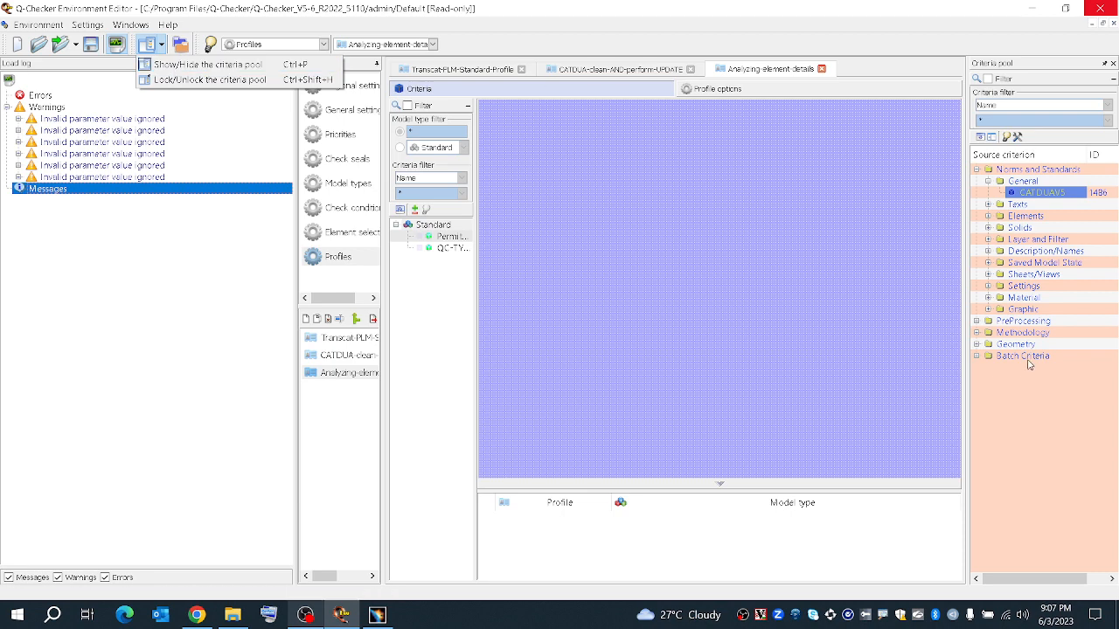
pyautogui.click(207, 66)
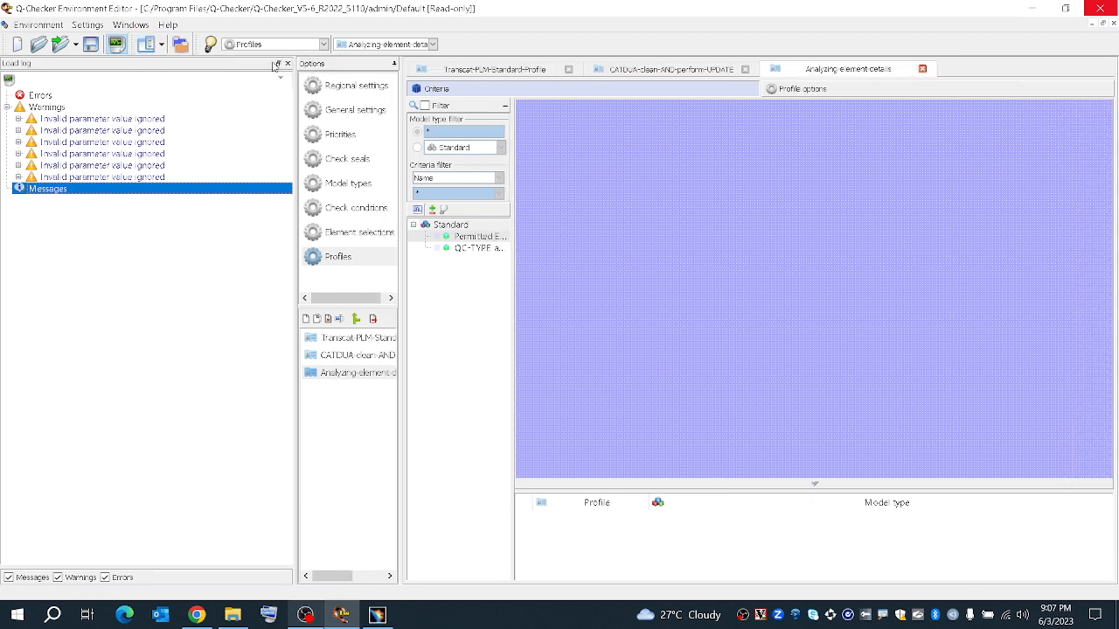
pyautogui.click(162, 44)
pyautogui.click(162, 67)
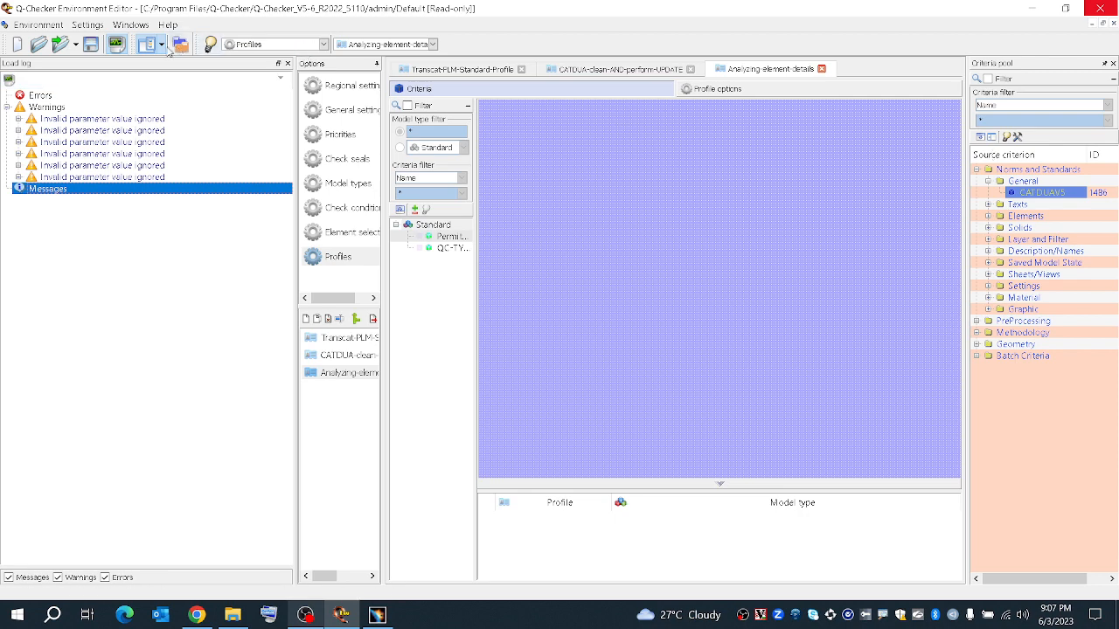
pyautogui.click(162, 45)
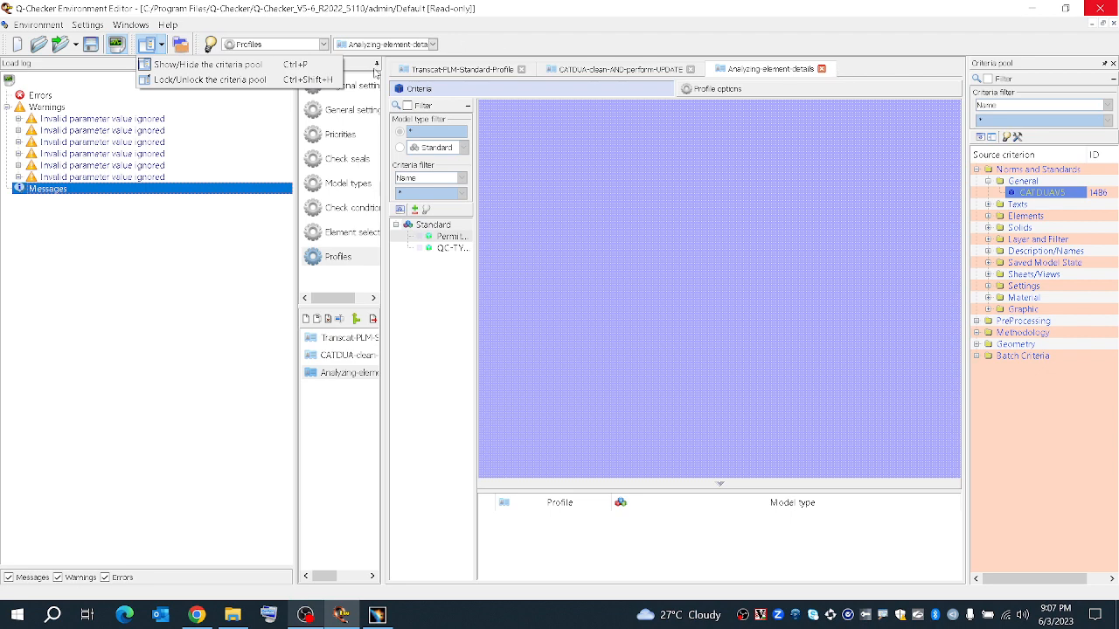
pyautogui.click(287, 78)
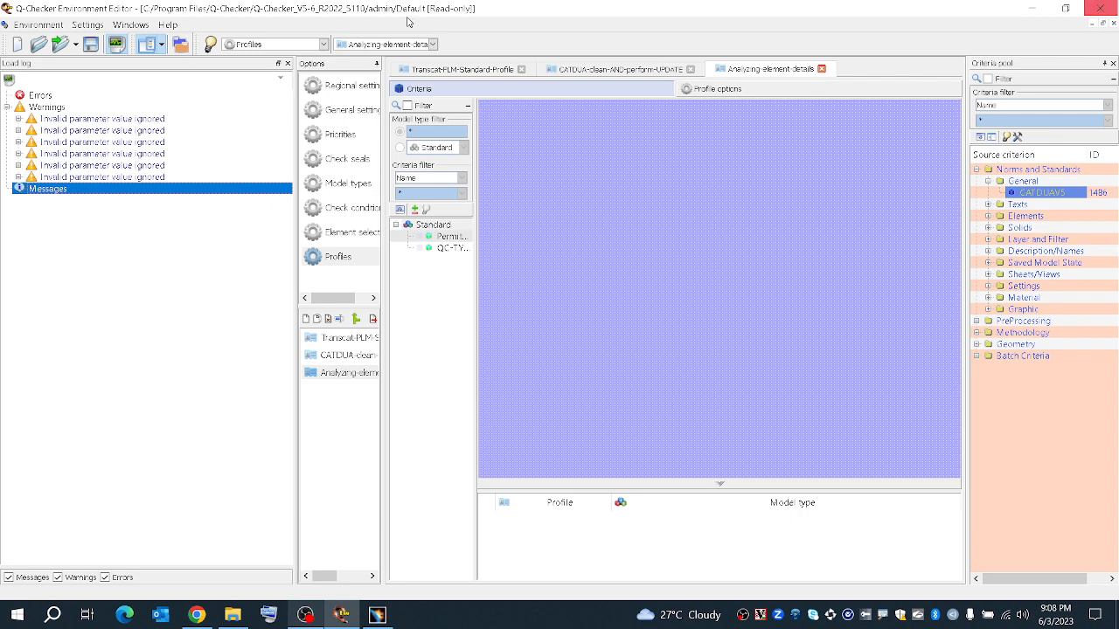
# Unlock the criteria pool, float it over the profile work area, and lock it back in place.
pyautogui.click(160, 45)
pyautogui.click(210, 79)
pyautogui.moveTo(1083, 68); pyautogui.dragTo(728, 99)
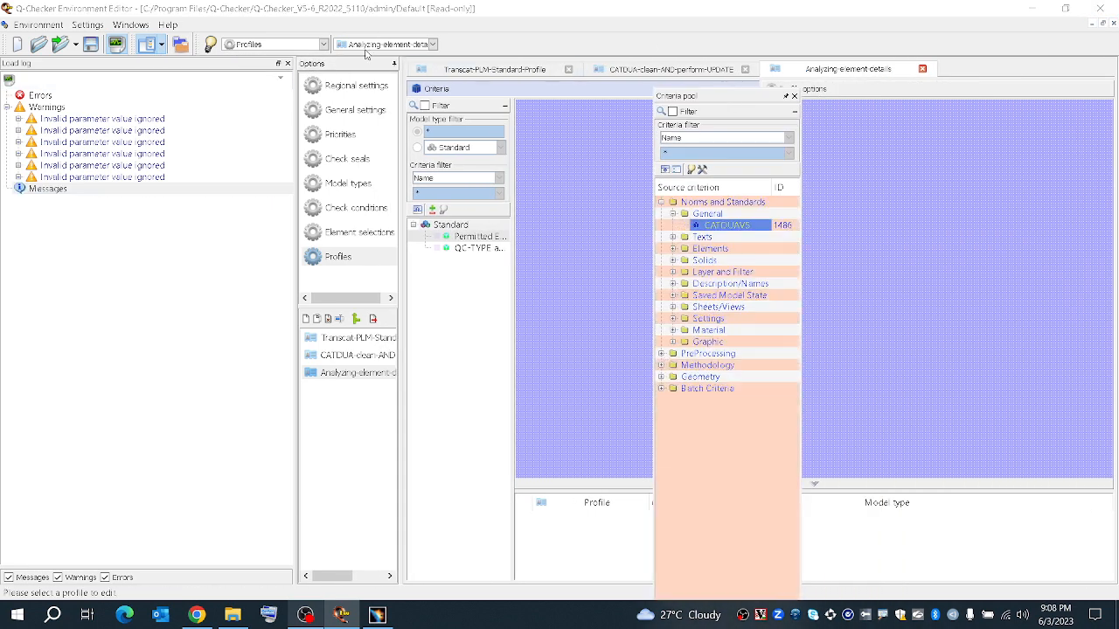
pyautogui.click(163, 46)
pyautogui.click(201, 80)
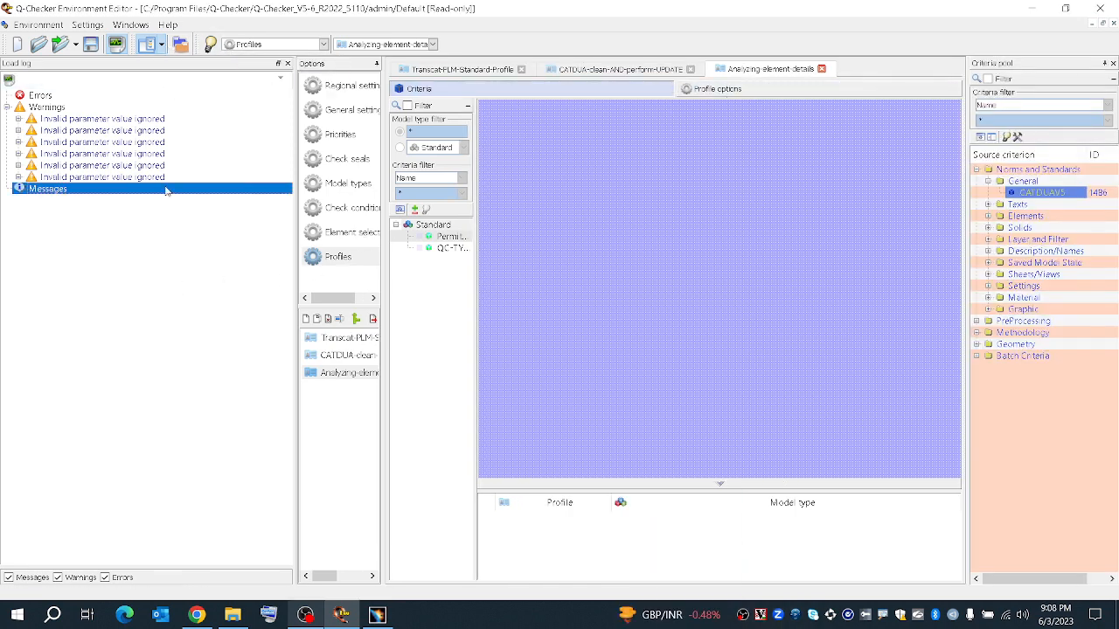
# Show and hide the environment tabs repeatedly, leaving them hidden.
pyautogui.click(180, 44)
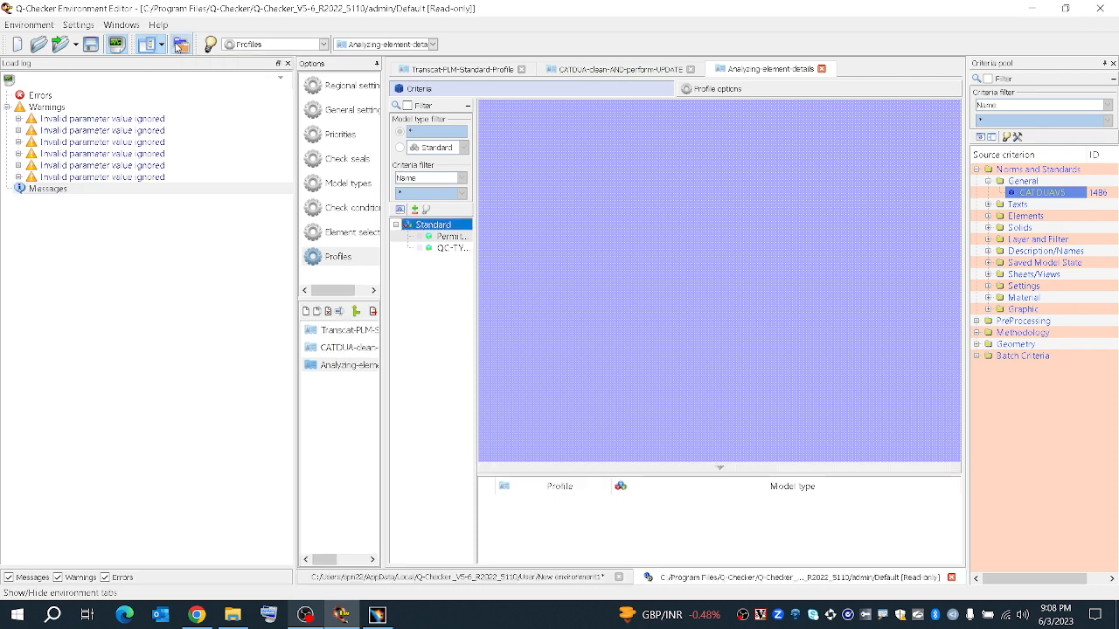
pyautogui.click(180, 44)
pyautogui.click(180, 43)
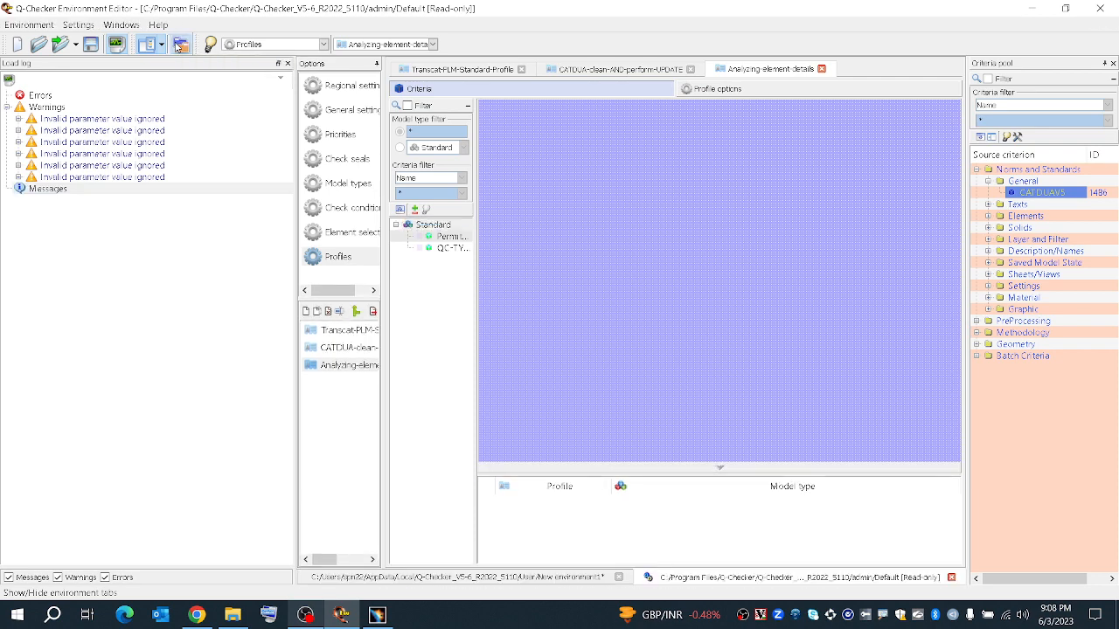
pyautogui.click(180, 44)
pyautogui.click(180, 44)
pyautogui.click(180, 43)
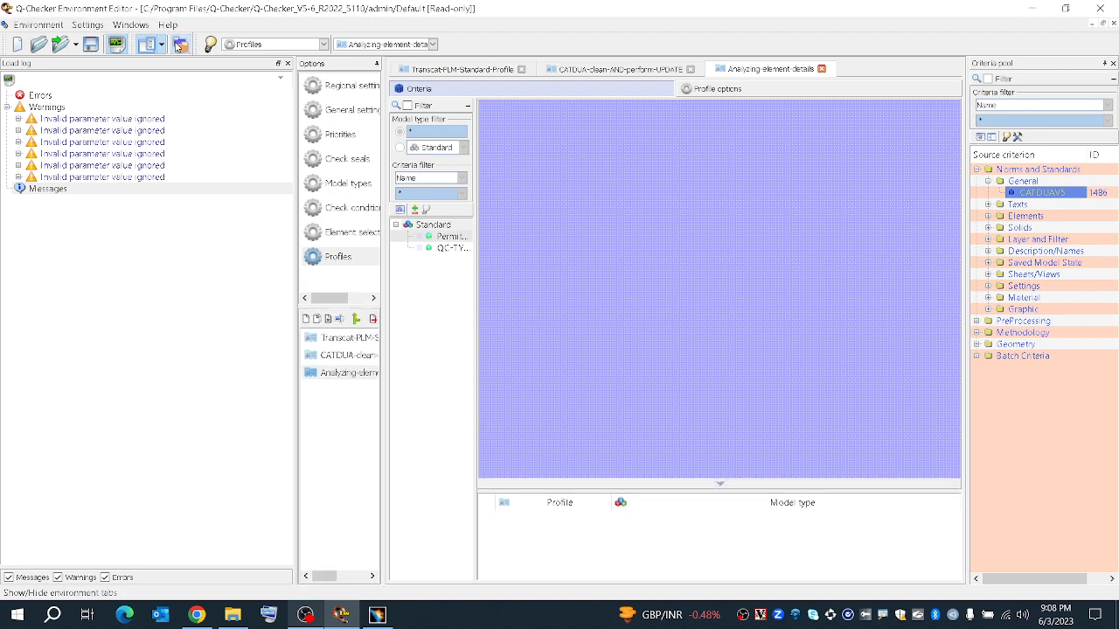
pyautogui.click(180, 45)
pyautogui.click(181, 43)
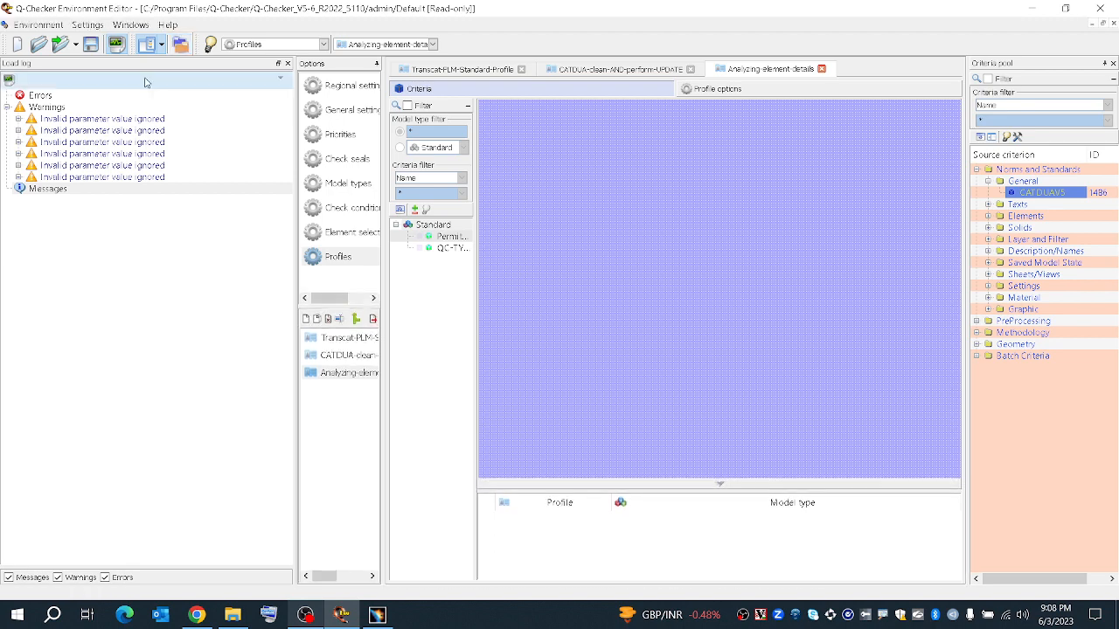
# Close the load log and show the environment tabs.
pyautogui.click(287, 63)
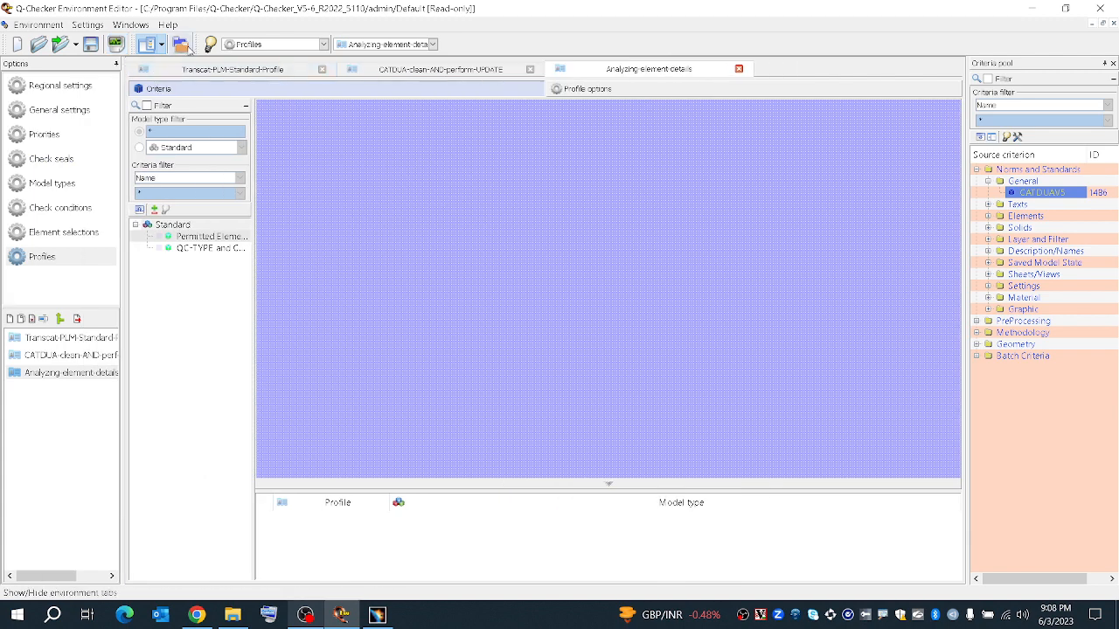
pyautogui.click(182, 45)
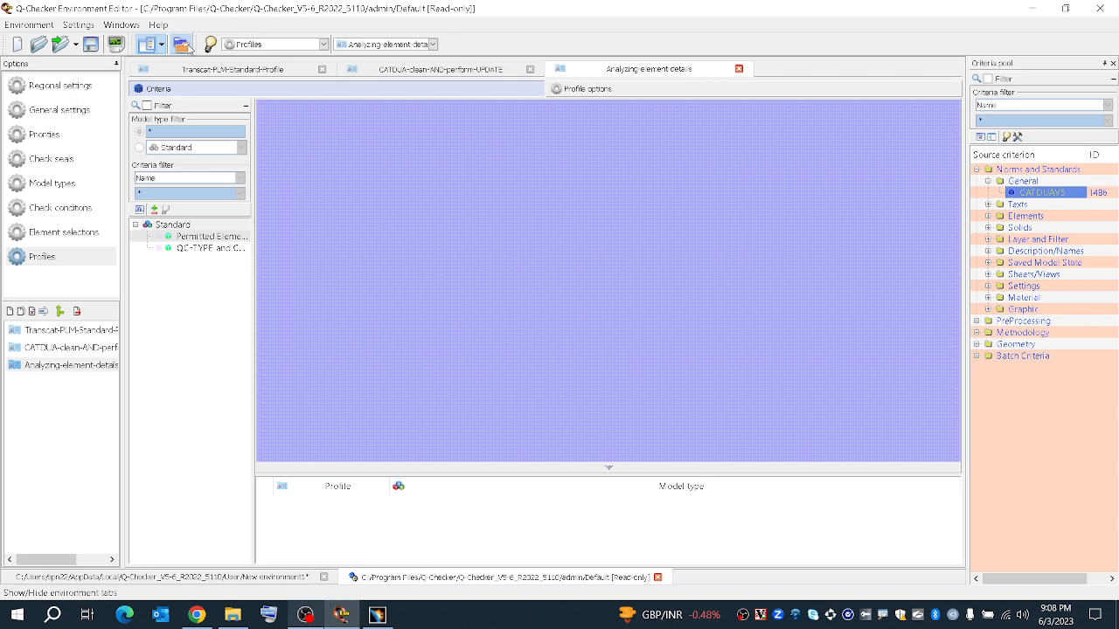
pyautogui.click(182, 44)
pyautogui.click(182, 44)
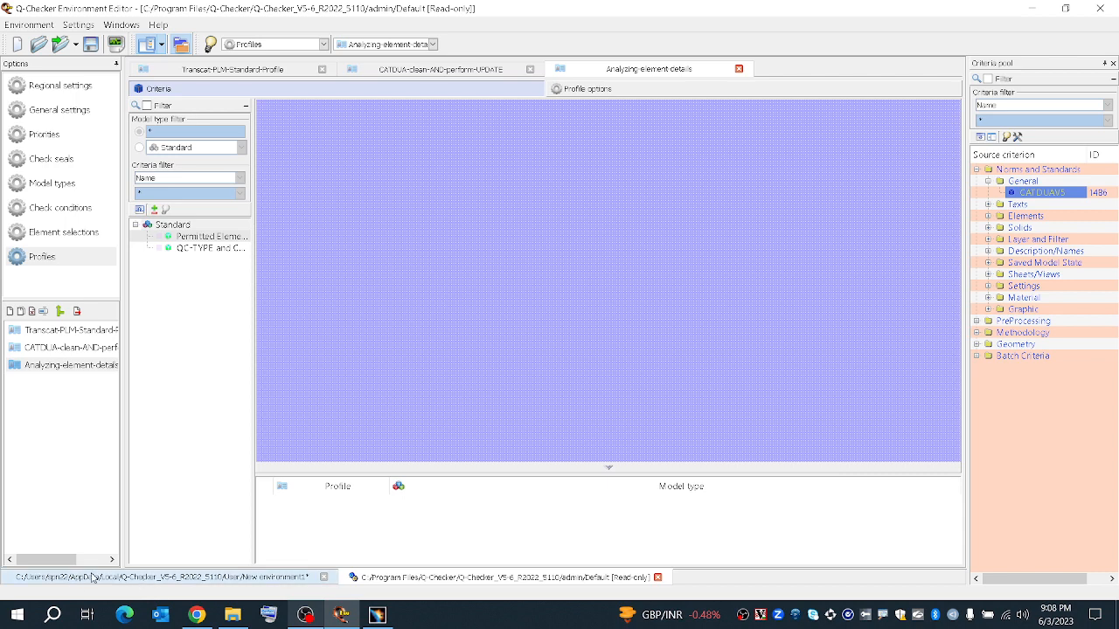
# Compare the New environment1 user environment with the Default admin environment by switching between them twice, ending on Default.
pyautogui.click(253, 583)
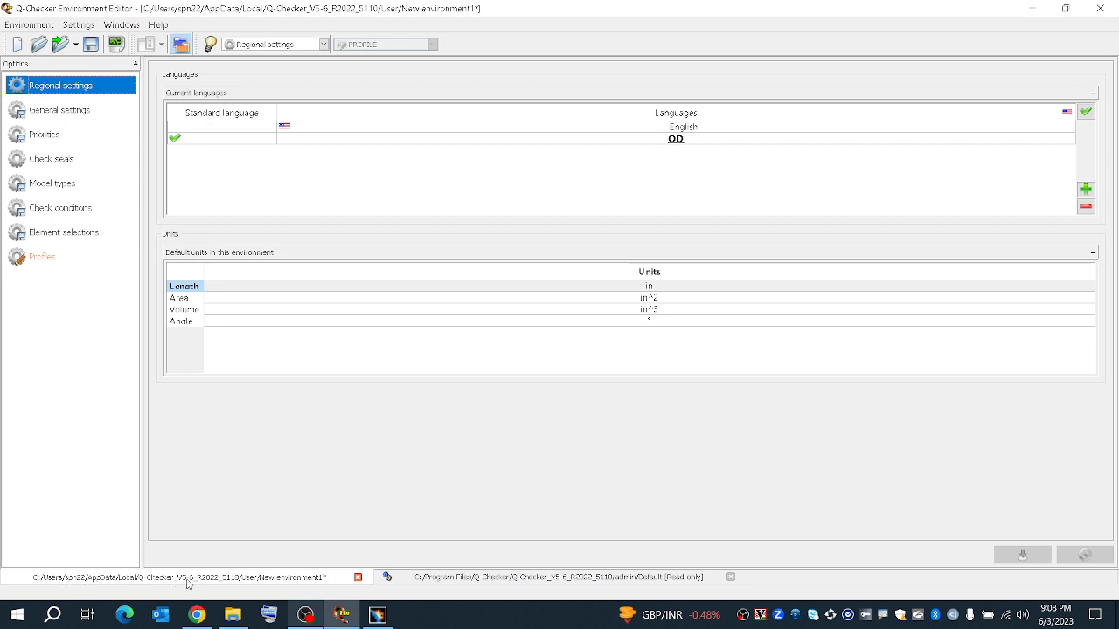
pyautogui.click(513, 579)
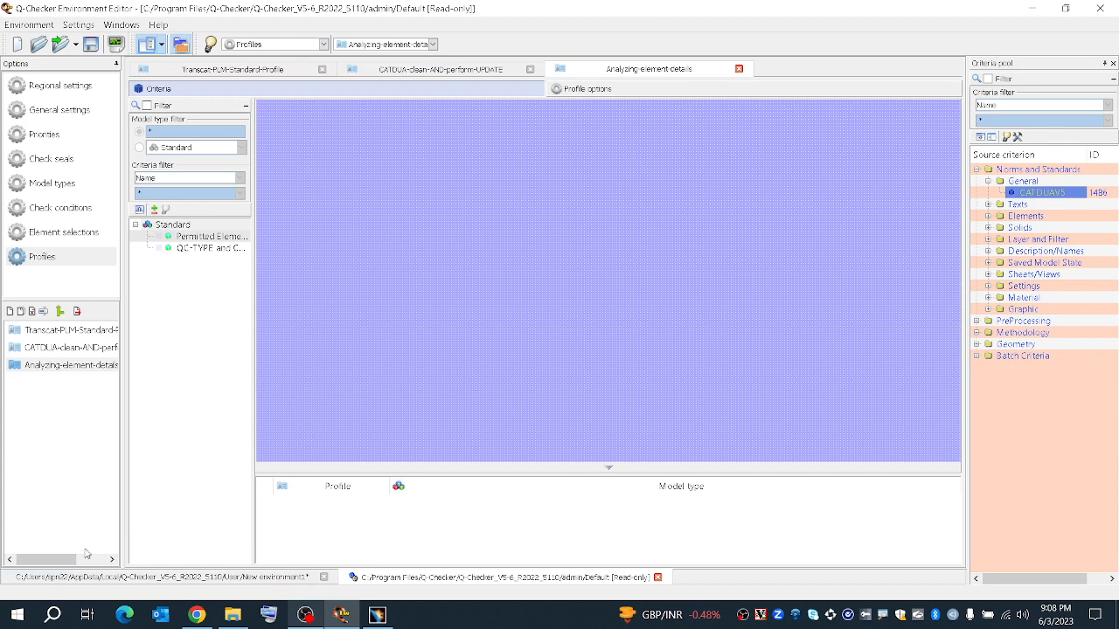
pyautogui.click(158, 575)
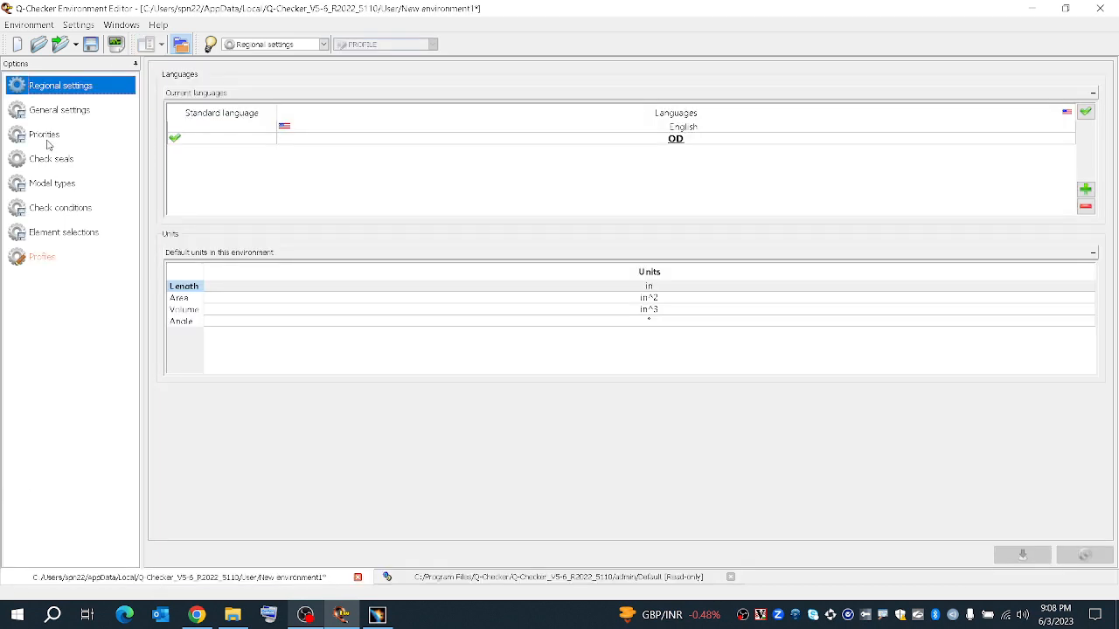
pyautogui.click(410, 577)
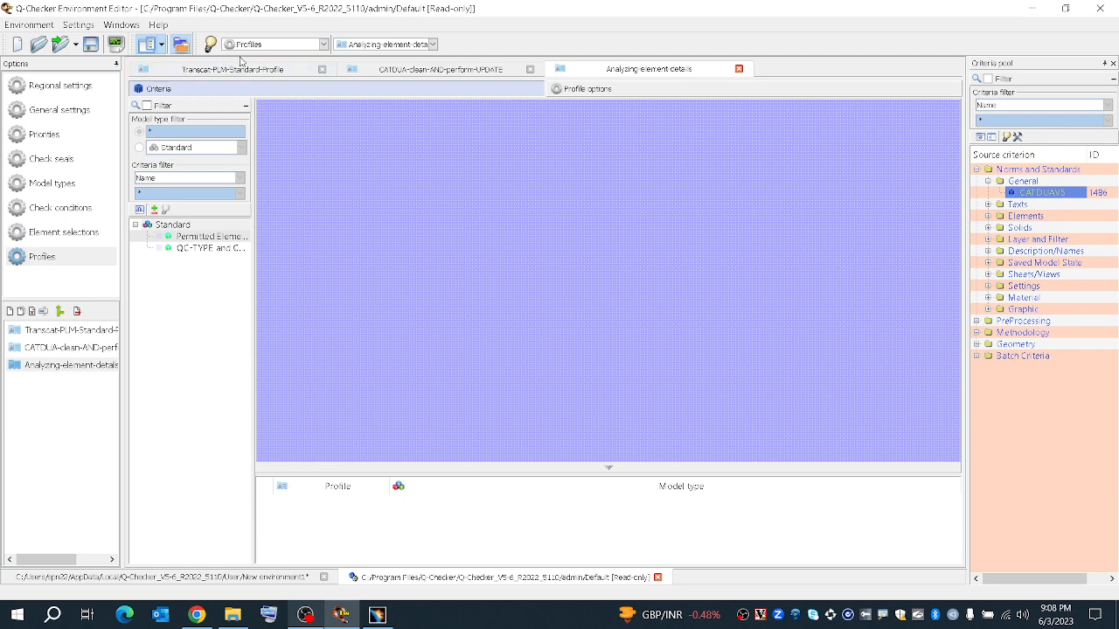
# Review the option and profile choices of the Default environment and display the Transcat-PLM-Standard-Profile.
pyautogui.click(281, 47)
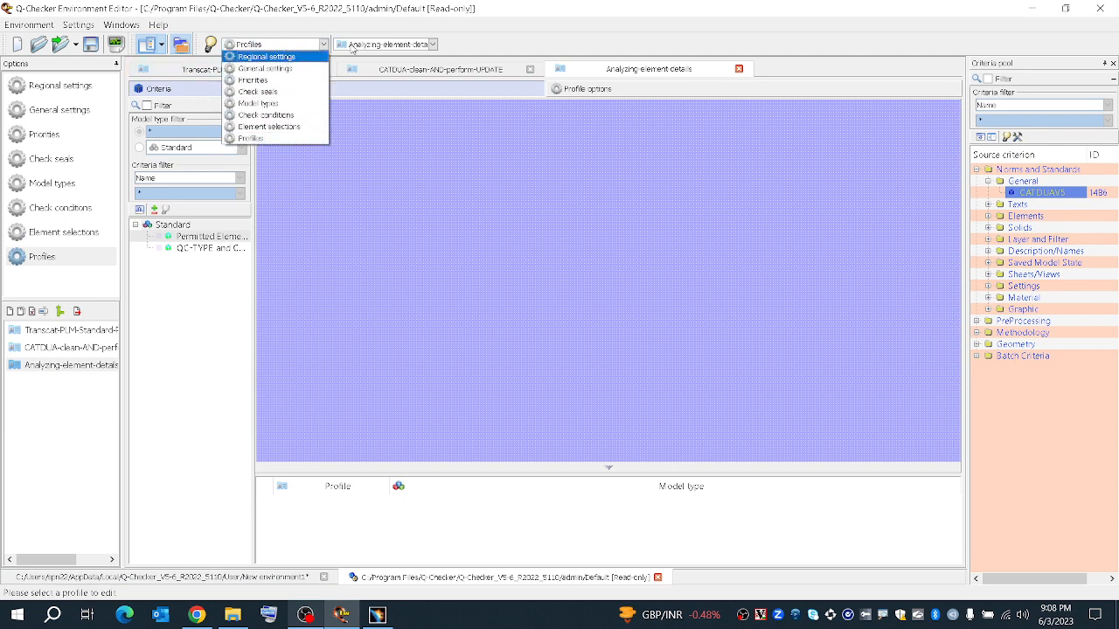
pyautogui.click(389, 44)
pyautogui.click(250, 44)
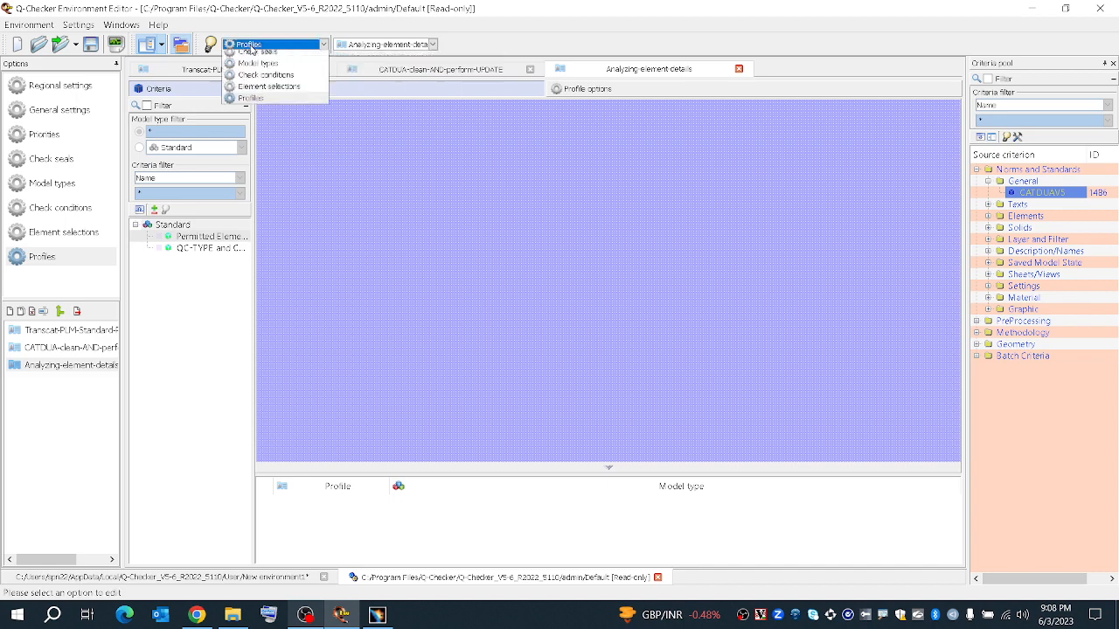
pyautogui.click(54, 332)
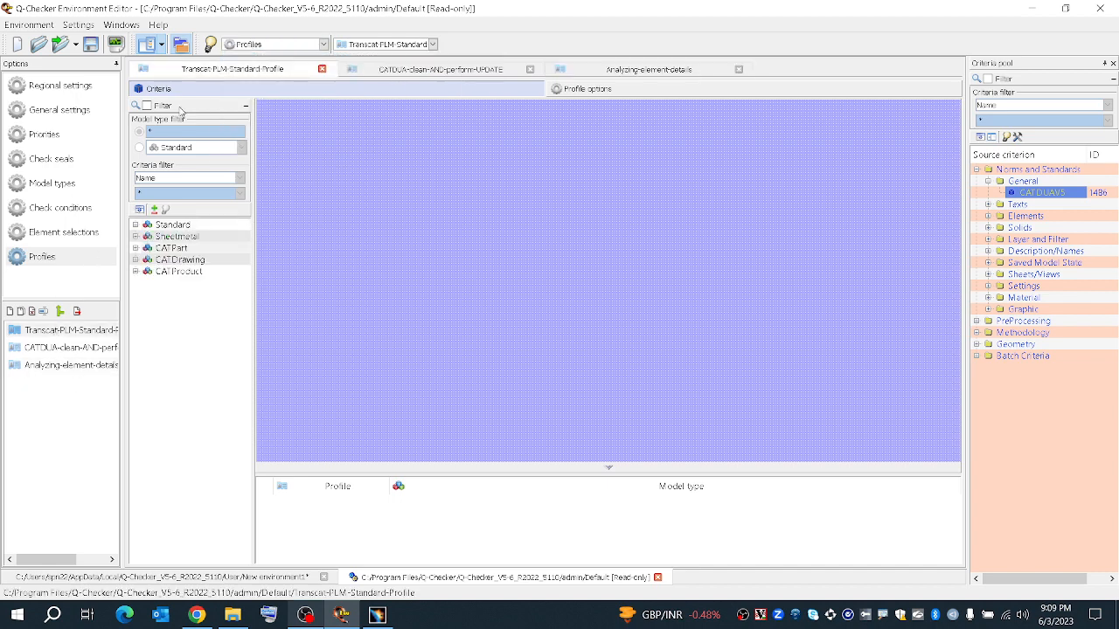
pyautogui.click(369, 46)
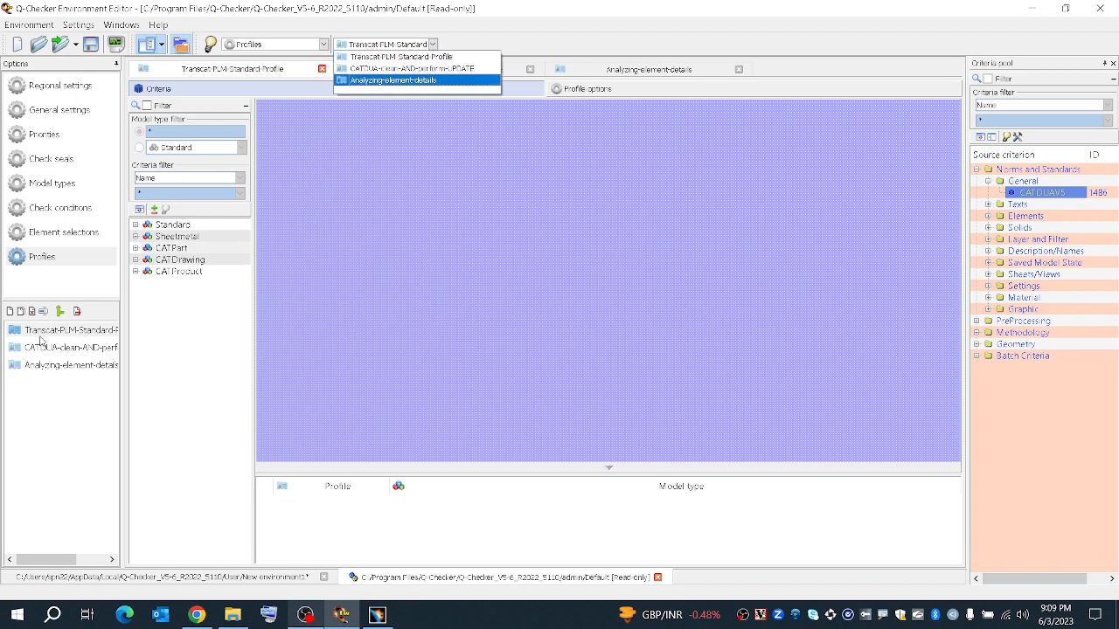
pyautogui.click(258, 48)
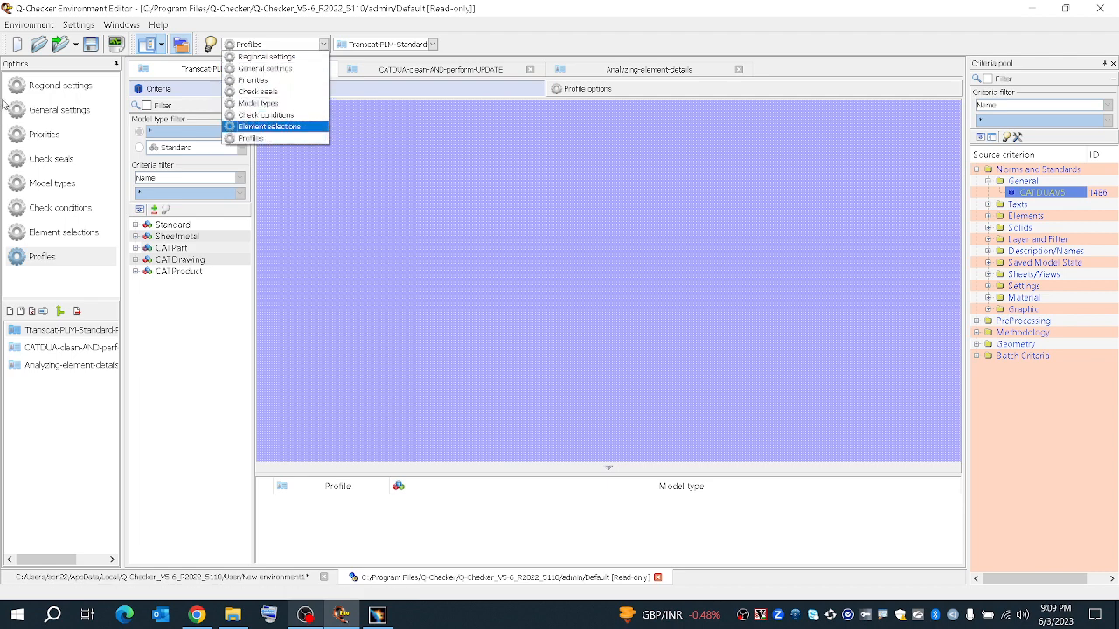
pyautogui.click(205, 318)
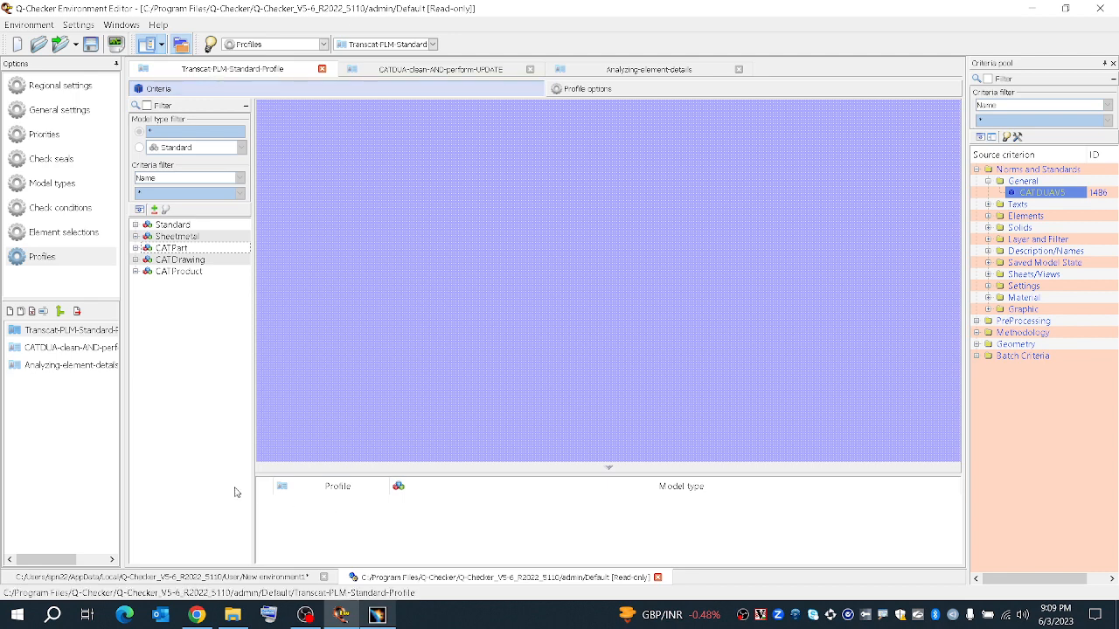
pyautogui.click(305, 615)
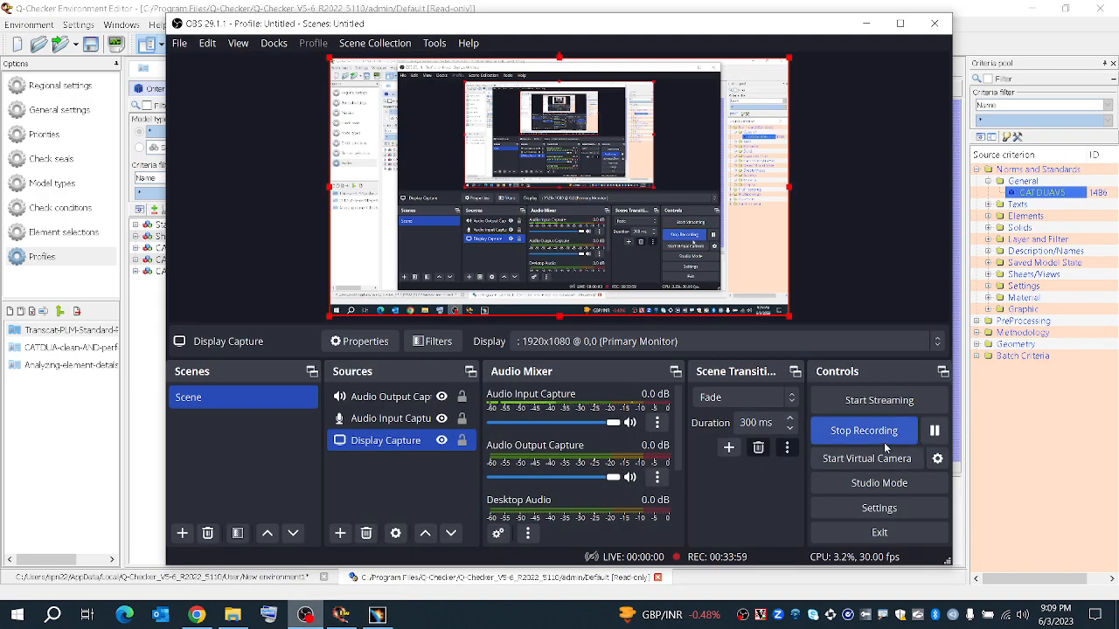